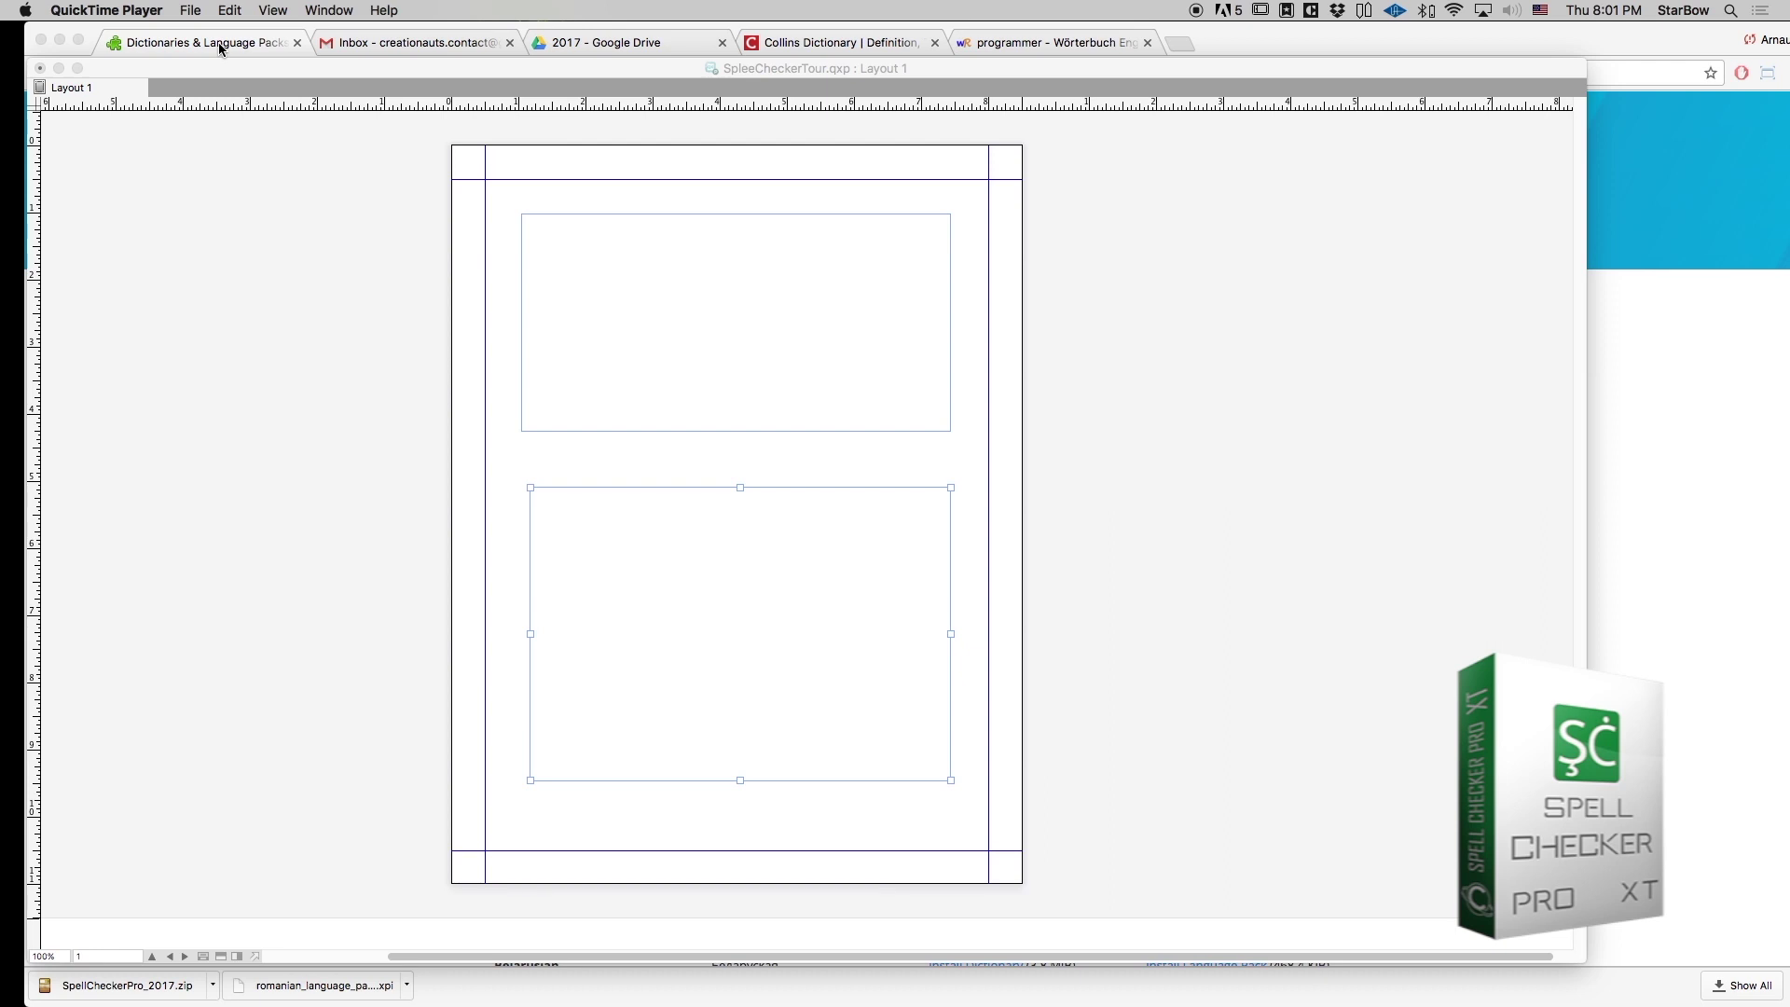
- Browse the Dictionaries & Language Packs add-ons web page and highlight its address
left_click(221, 48)
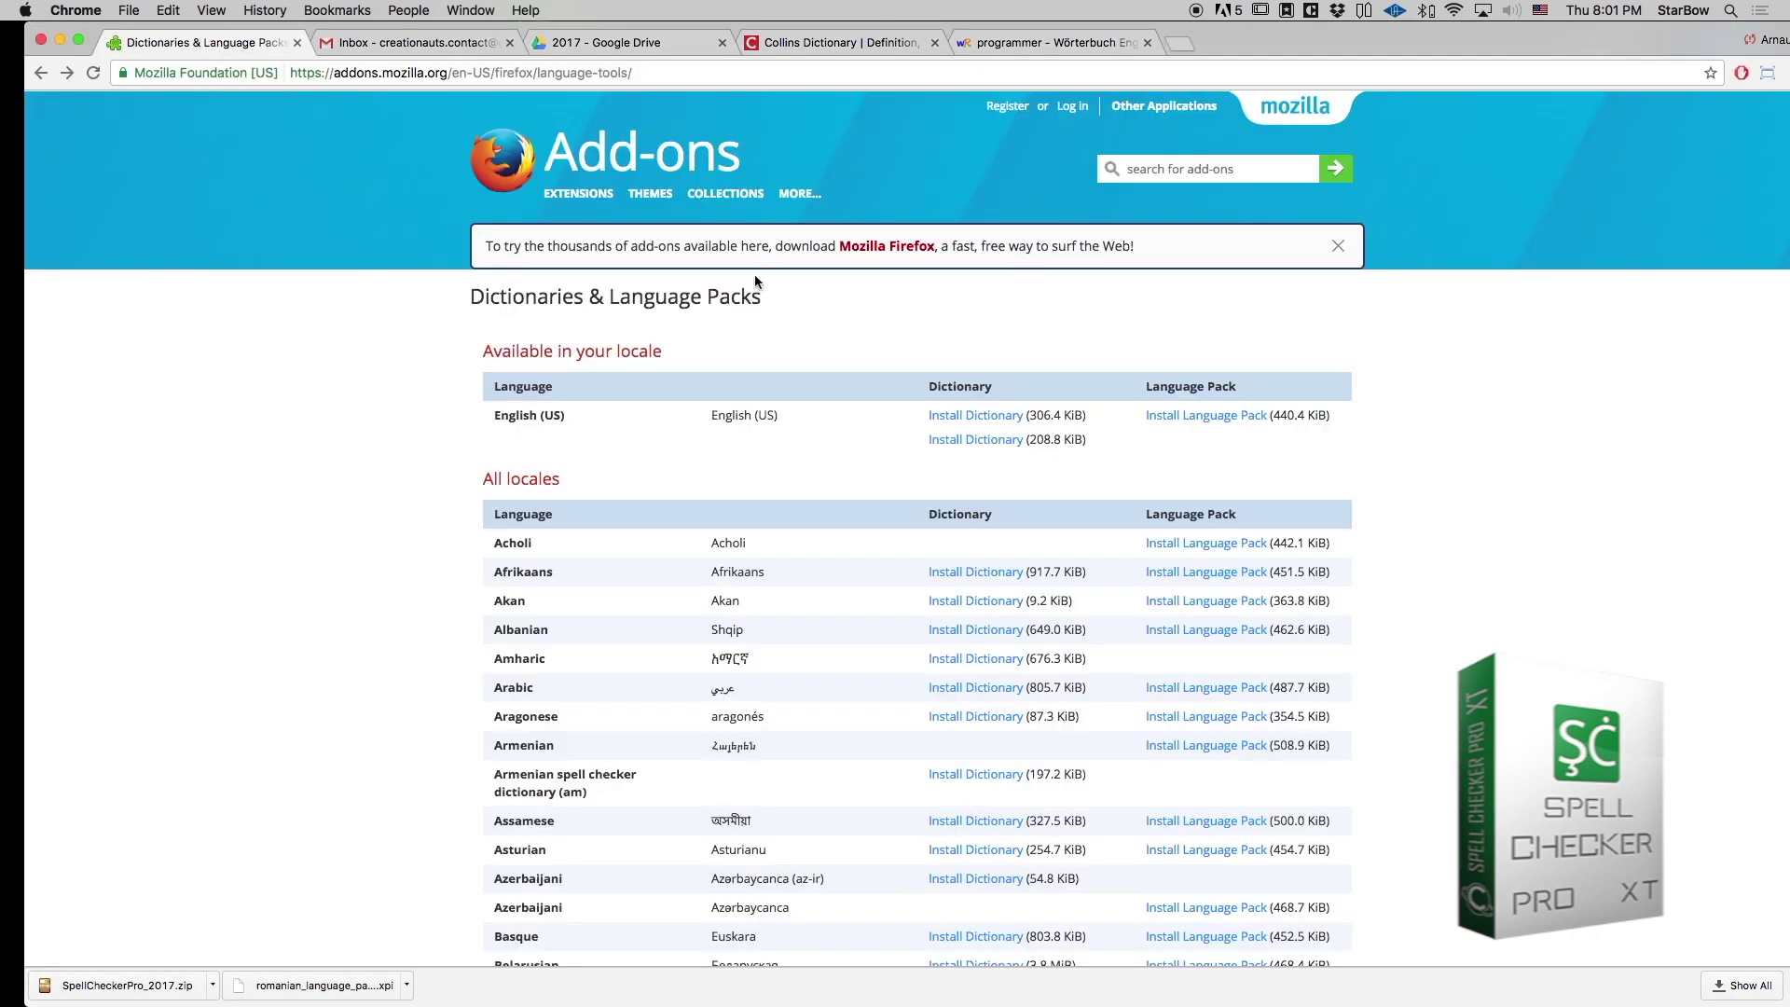
scroll(753, 274, "down", 20)
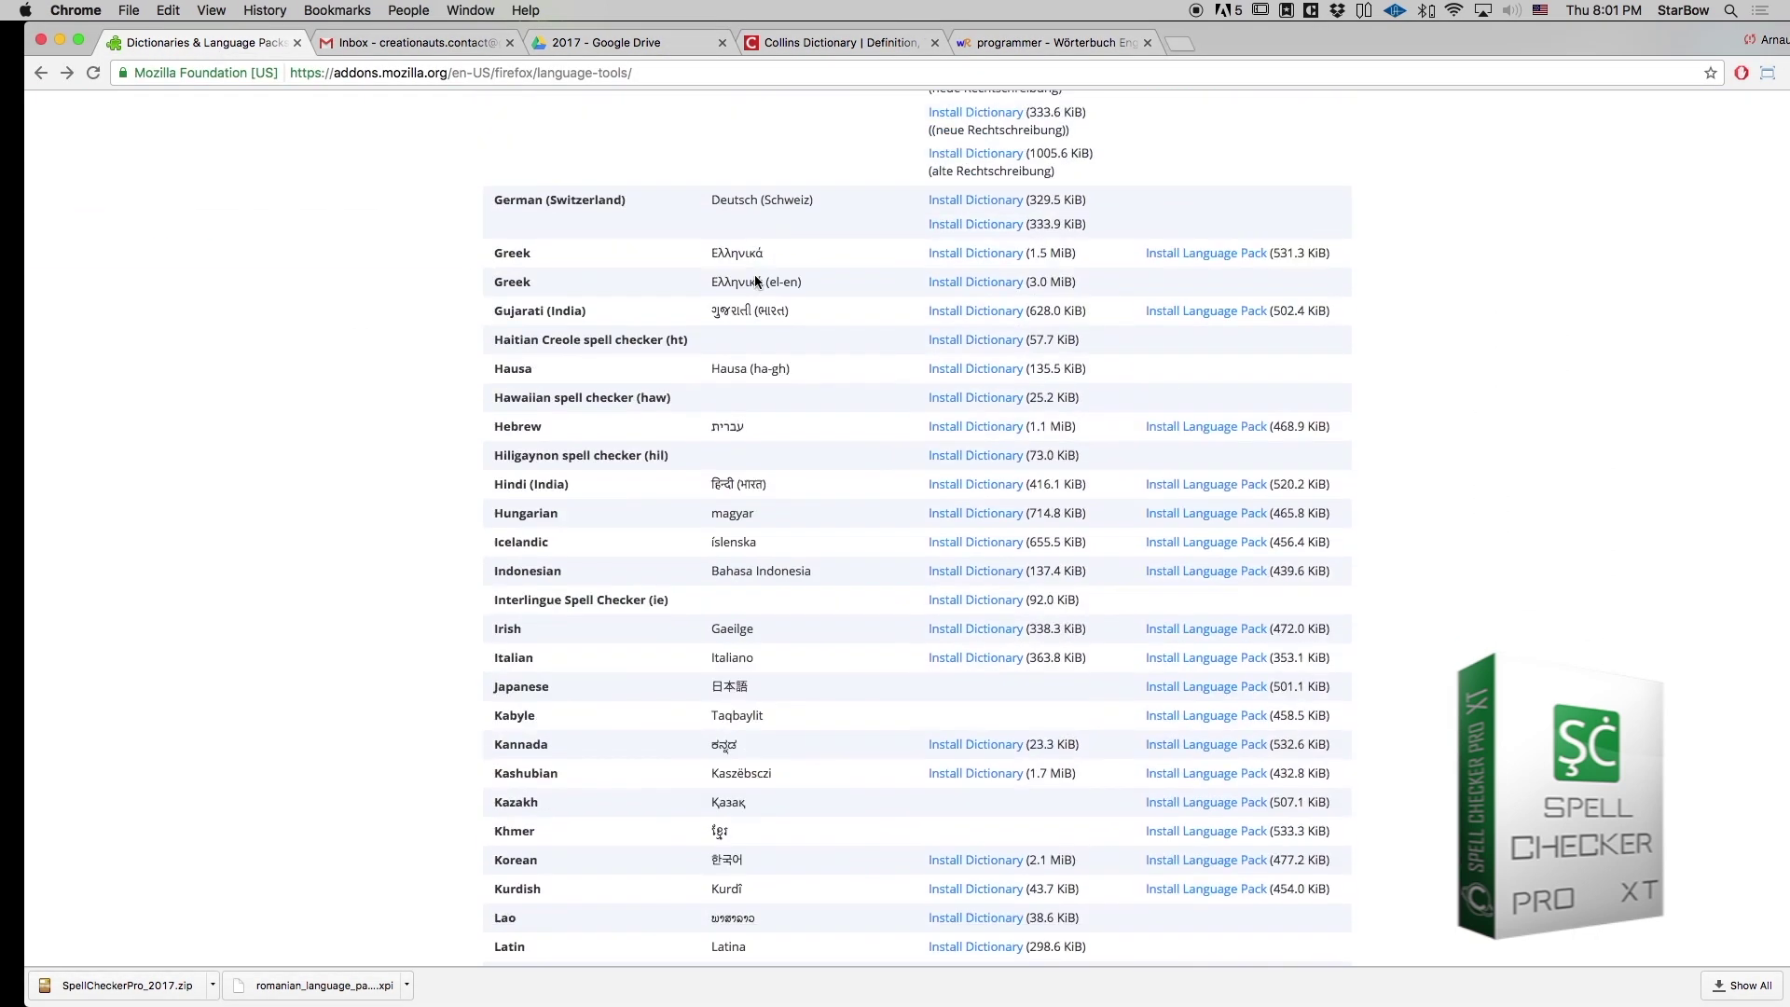
scroll(755, 278, "down", 20)
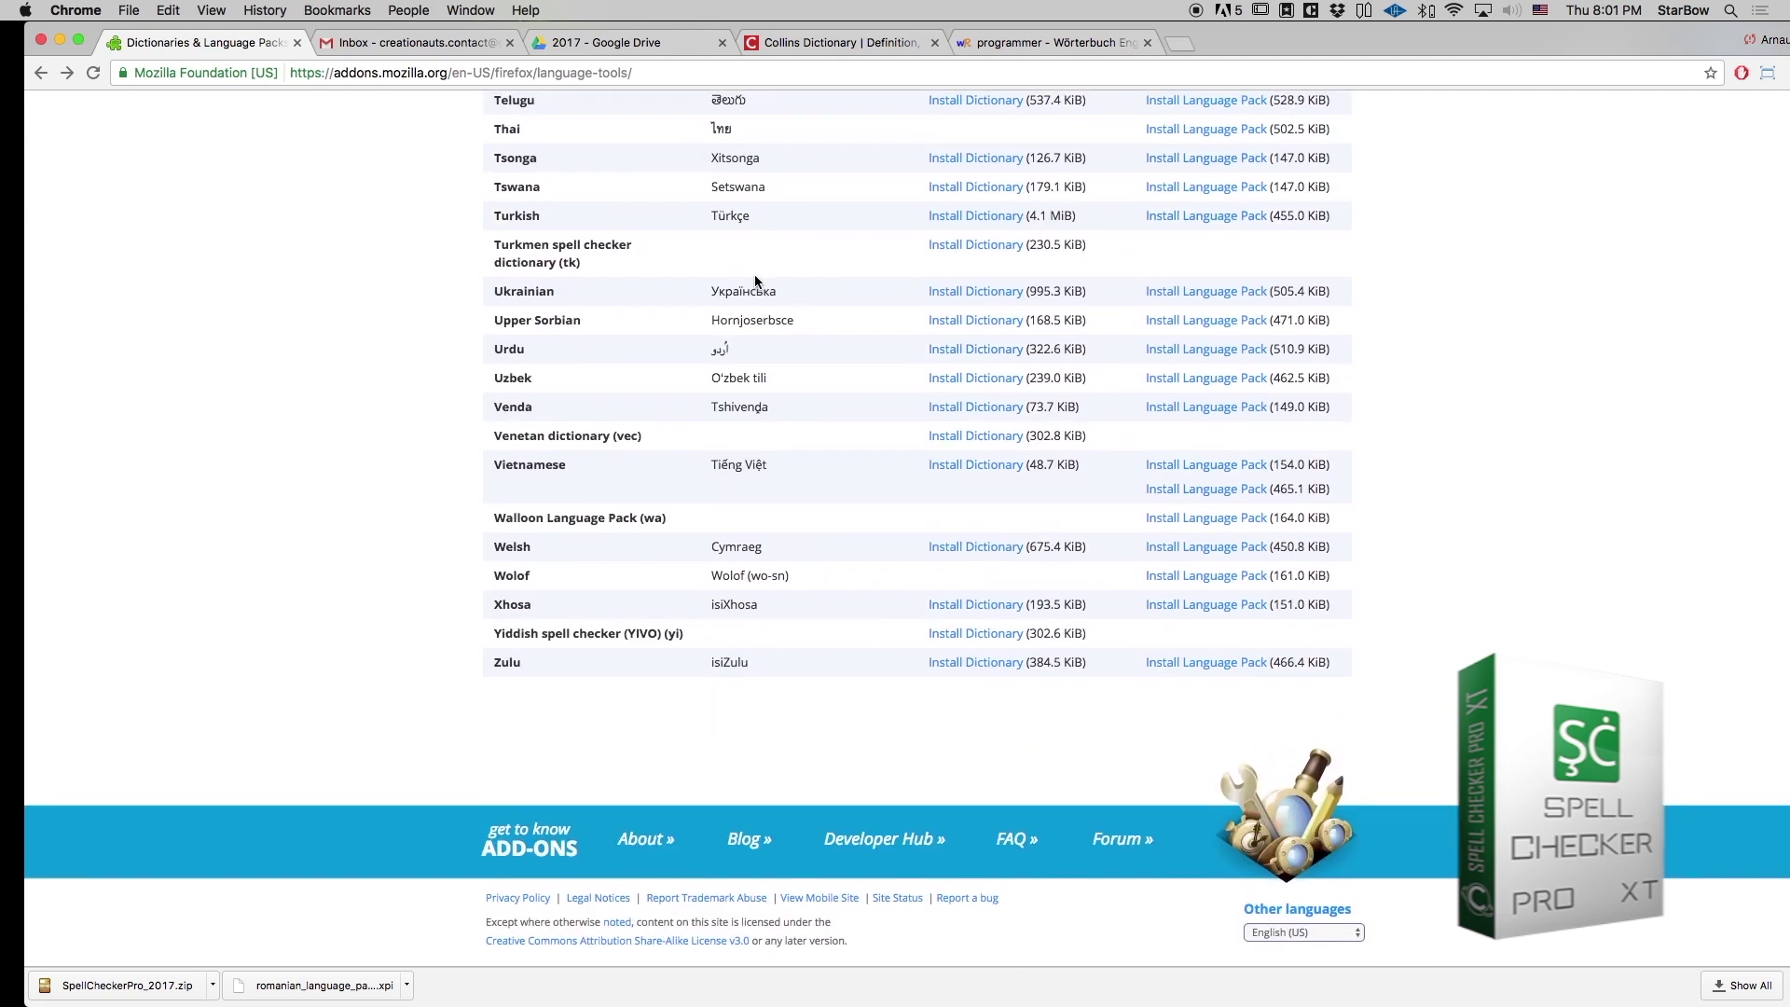
scroll(755, 279, "up", 20)
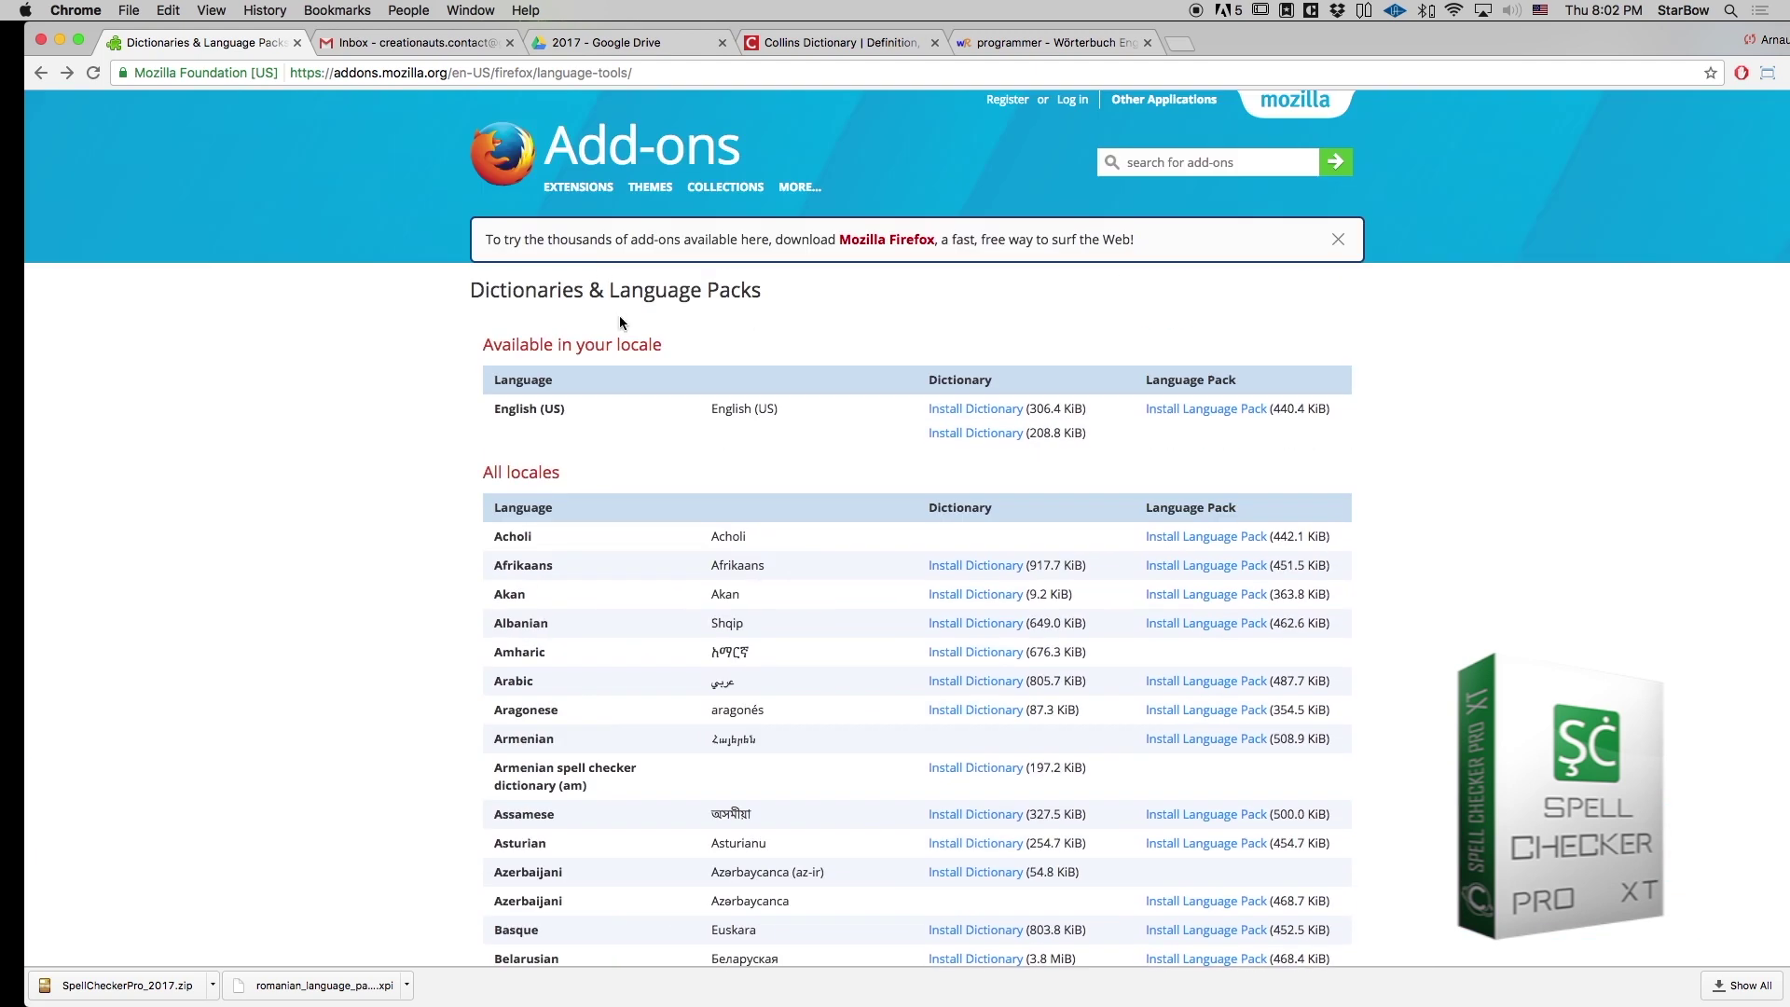
left_click(688, 71)
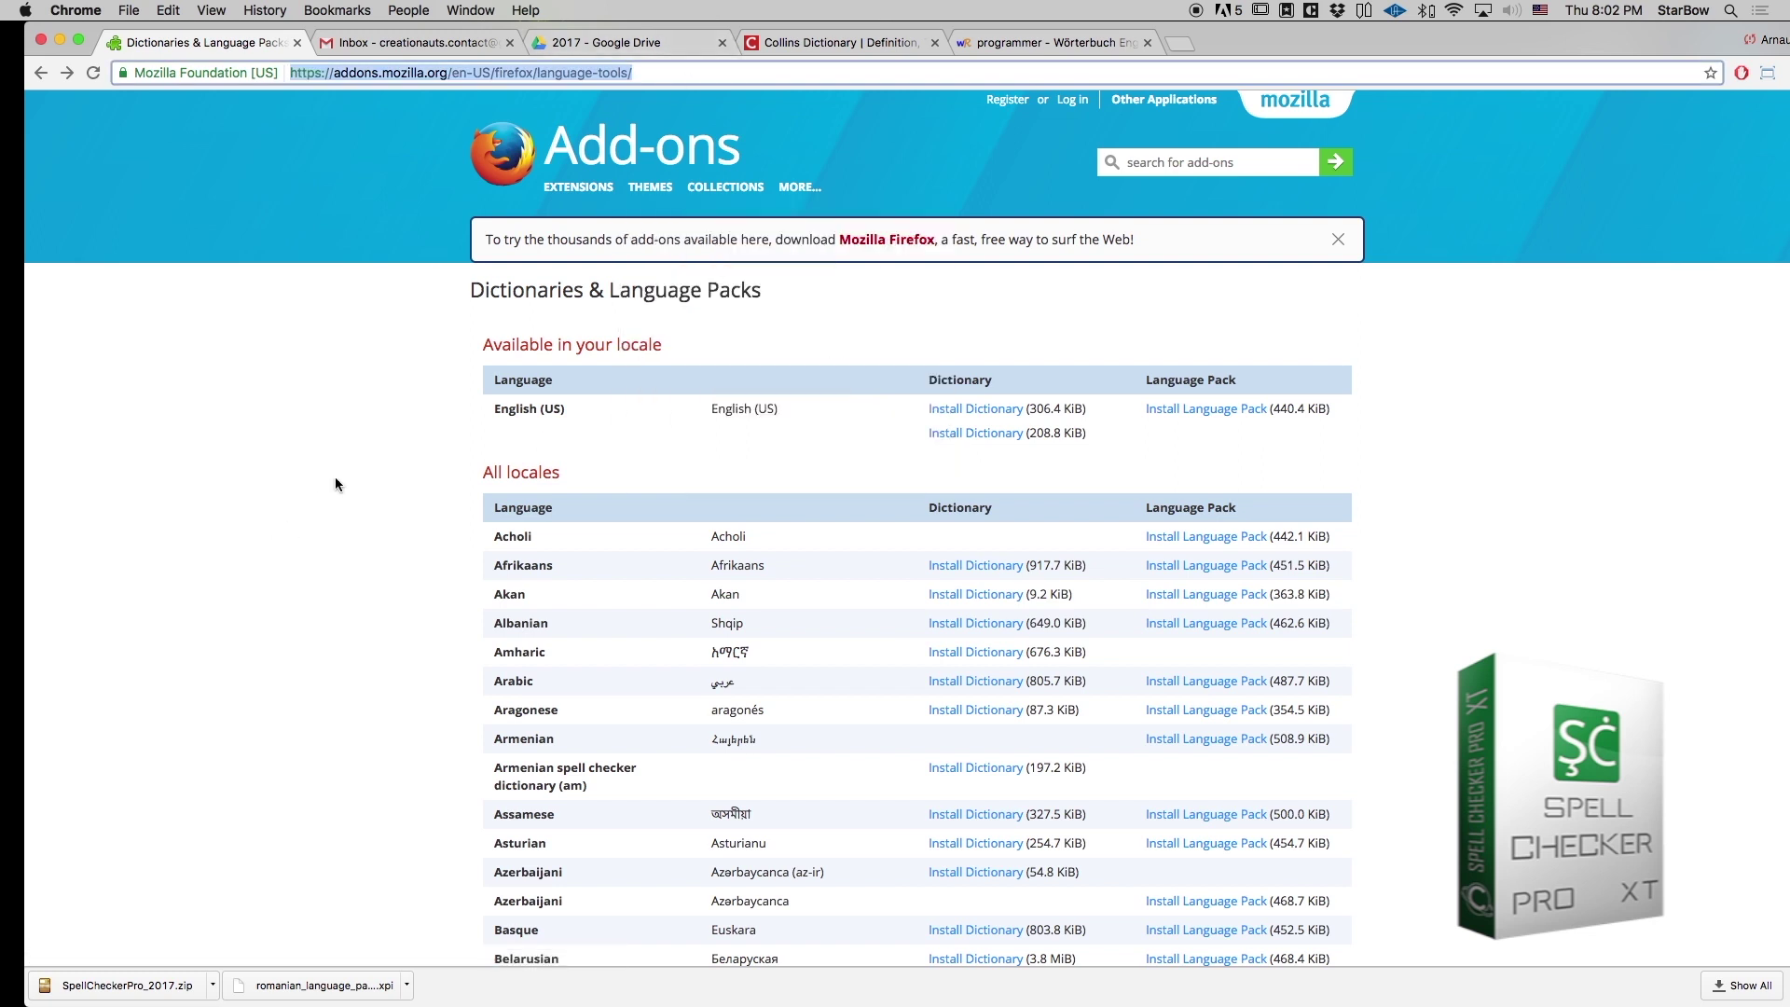
scroll(423, 477, "down", 15)
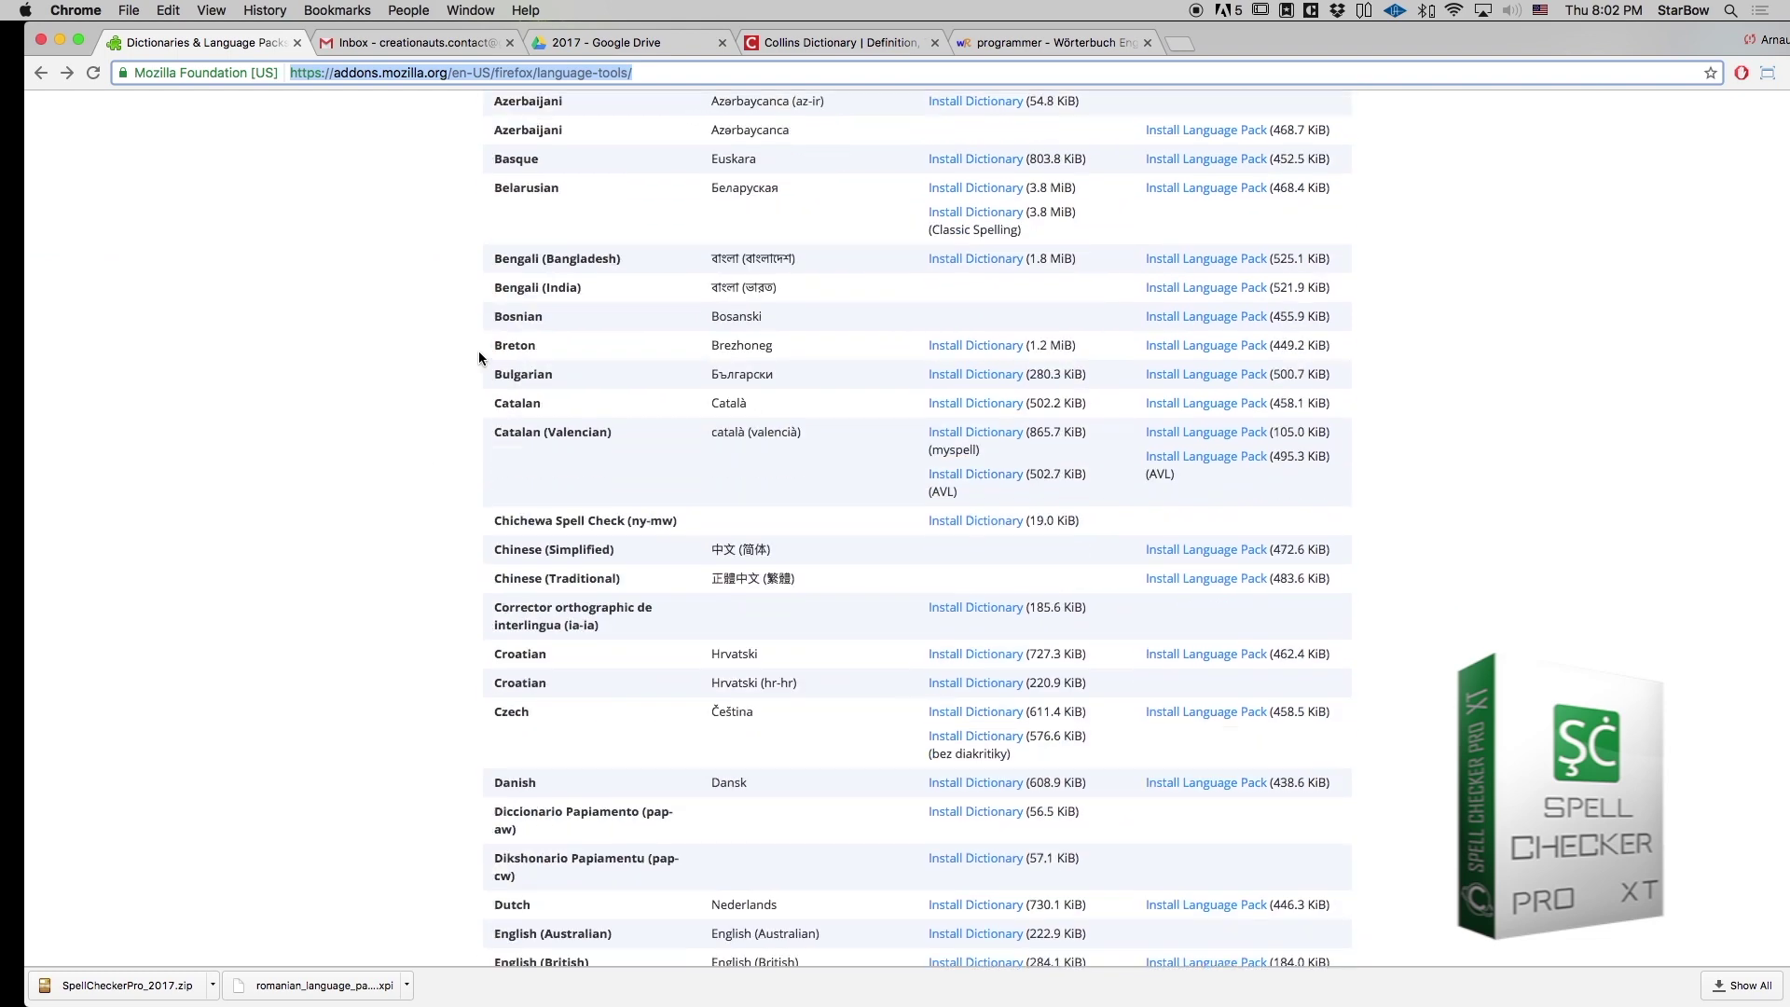
scroll(481, 357, "down", 20)
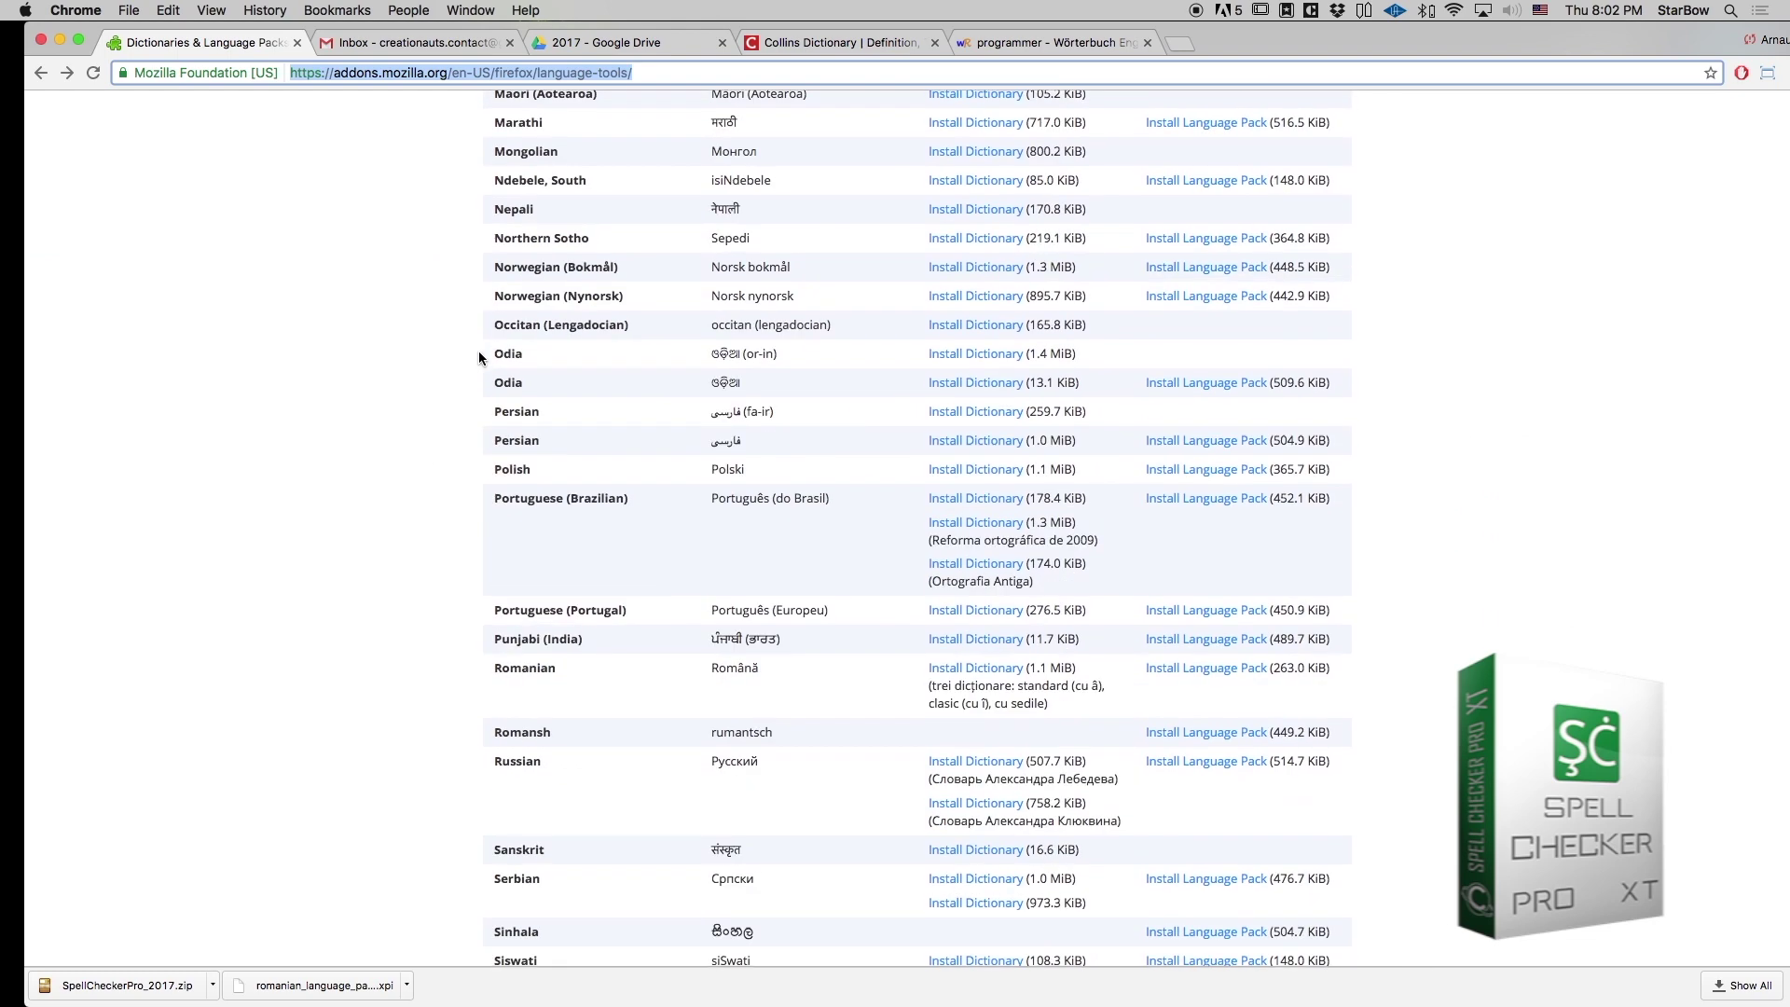
scroll(478, 350, "up", 15)
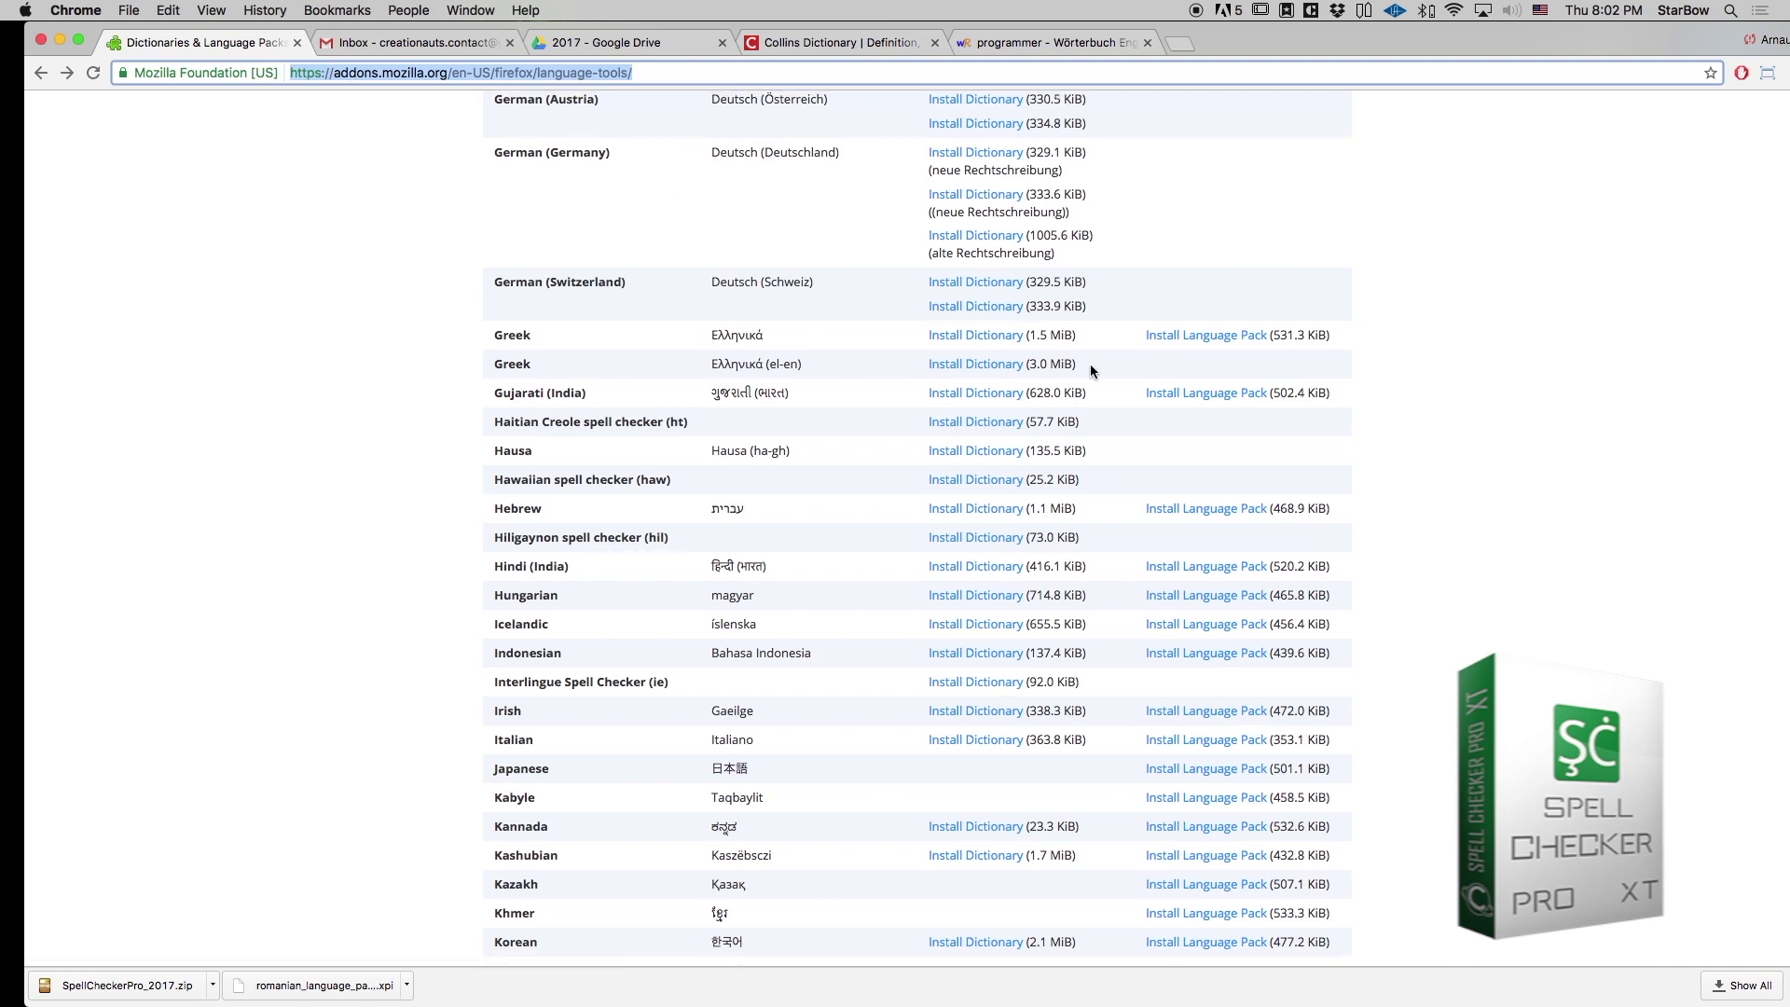
scroll(1092, 364, "down", 10)
scroll(1093, 370, "down", 10)
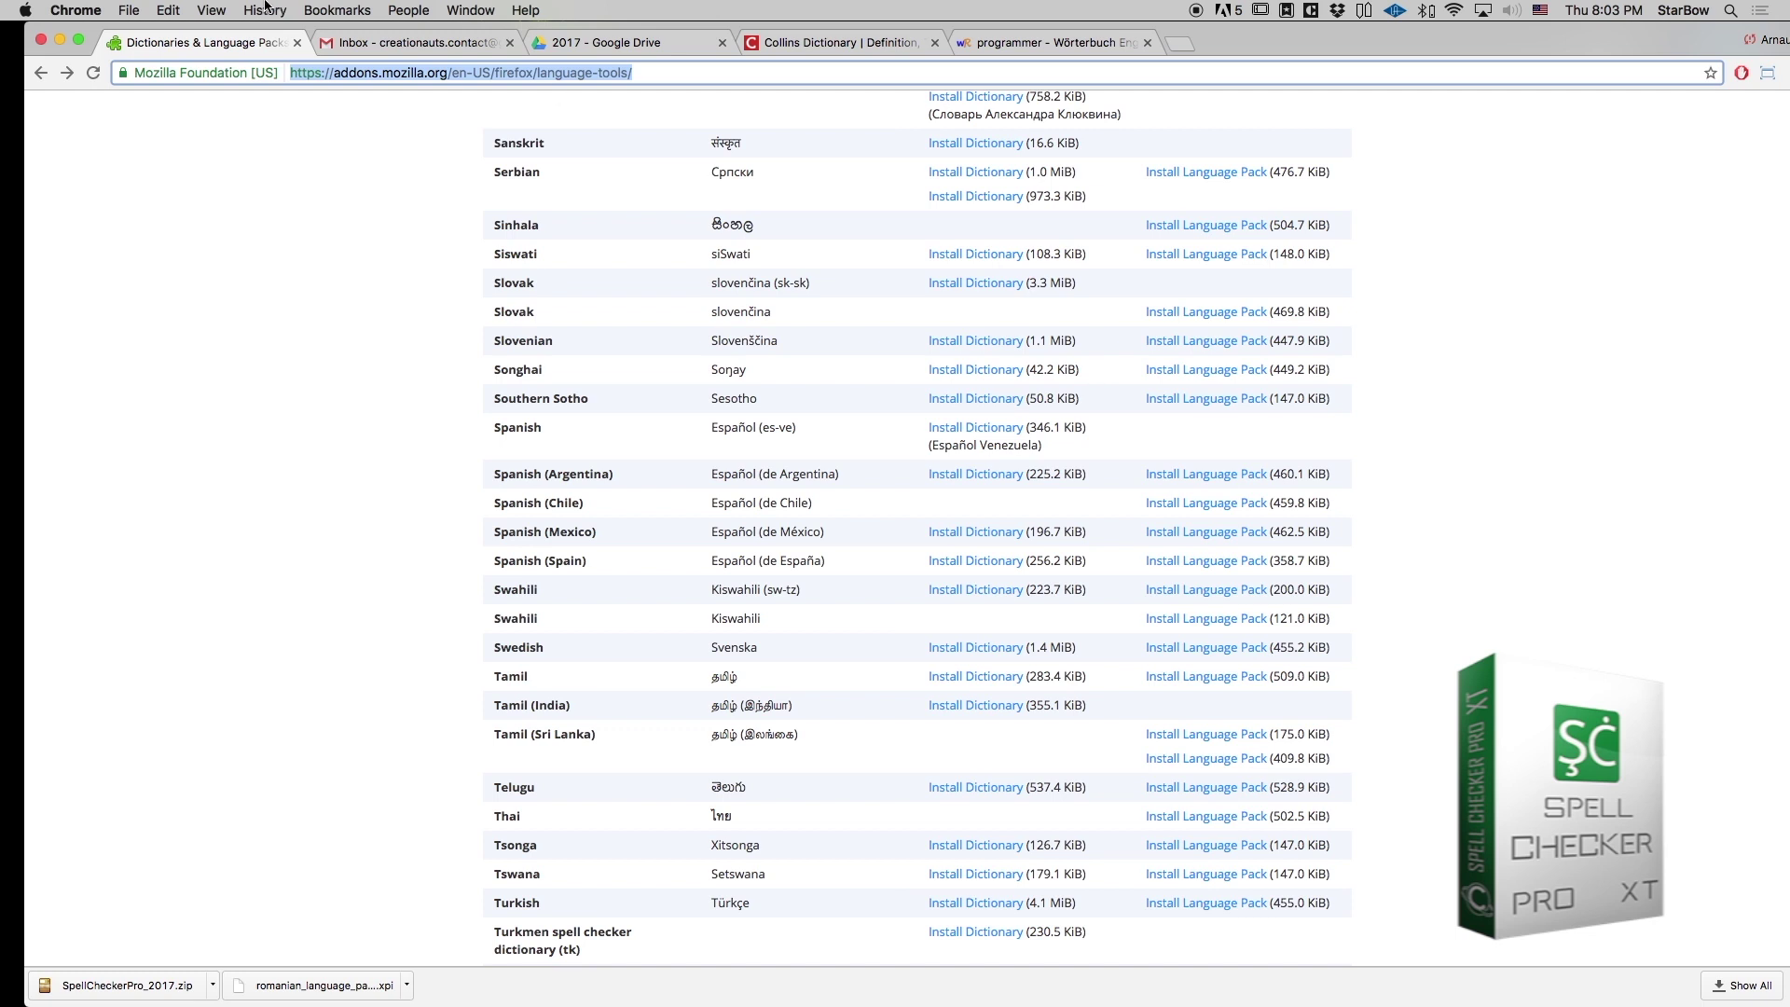
- Move SpellChecker Pro.xnt into ~/Library/Application Support/Quark/QuarkXPress 2017/XTensions
key("super+Tab")
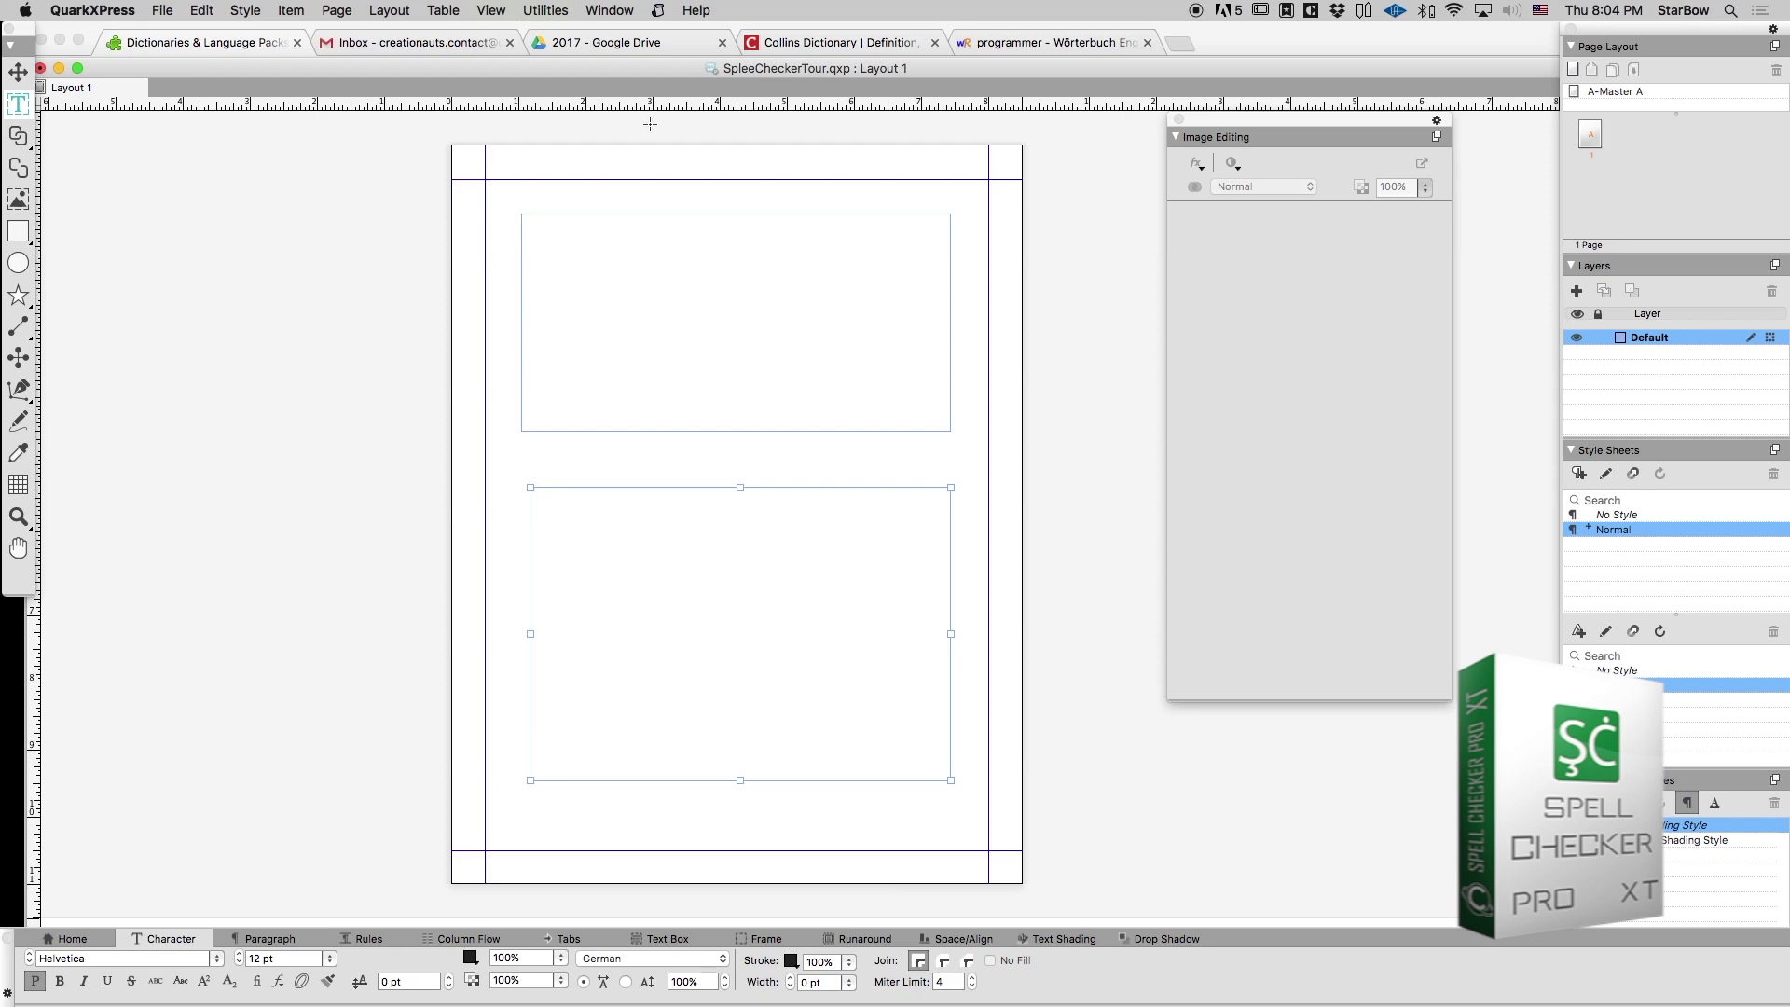
key("super+Tab")
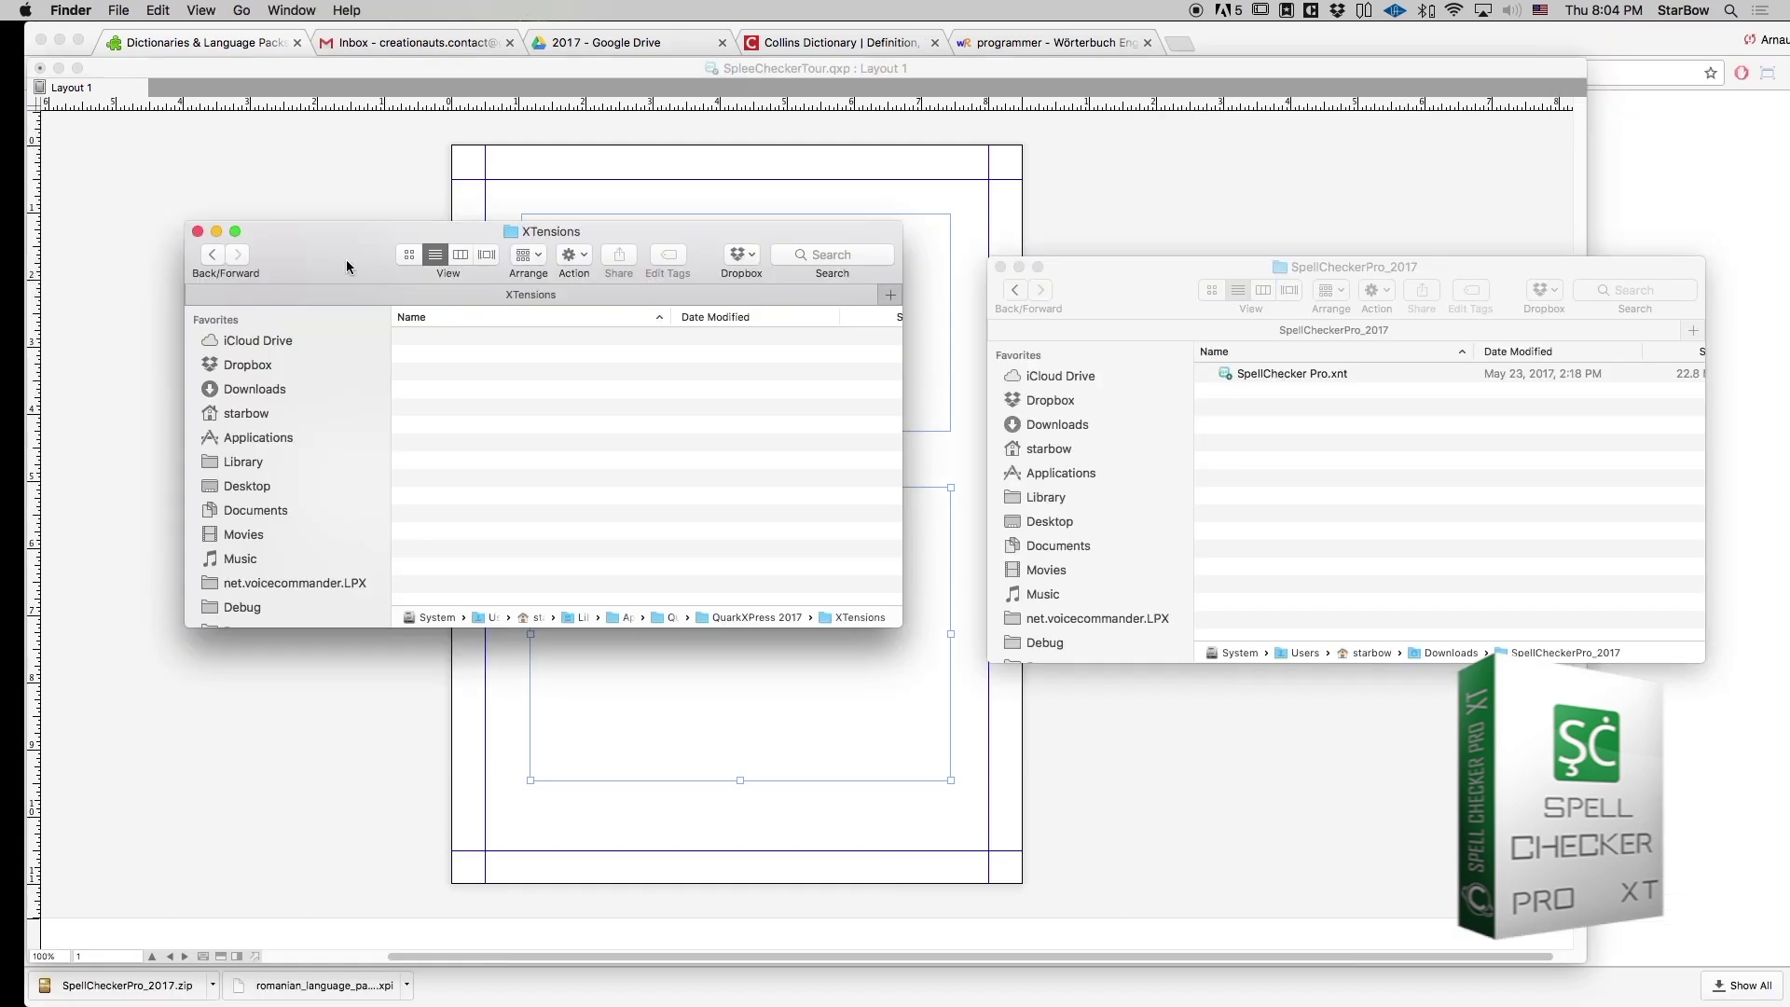
key("super+shift+g")
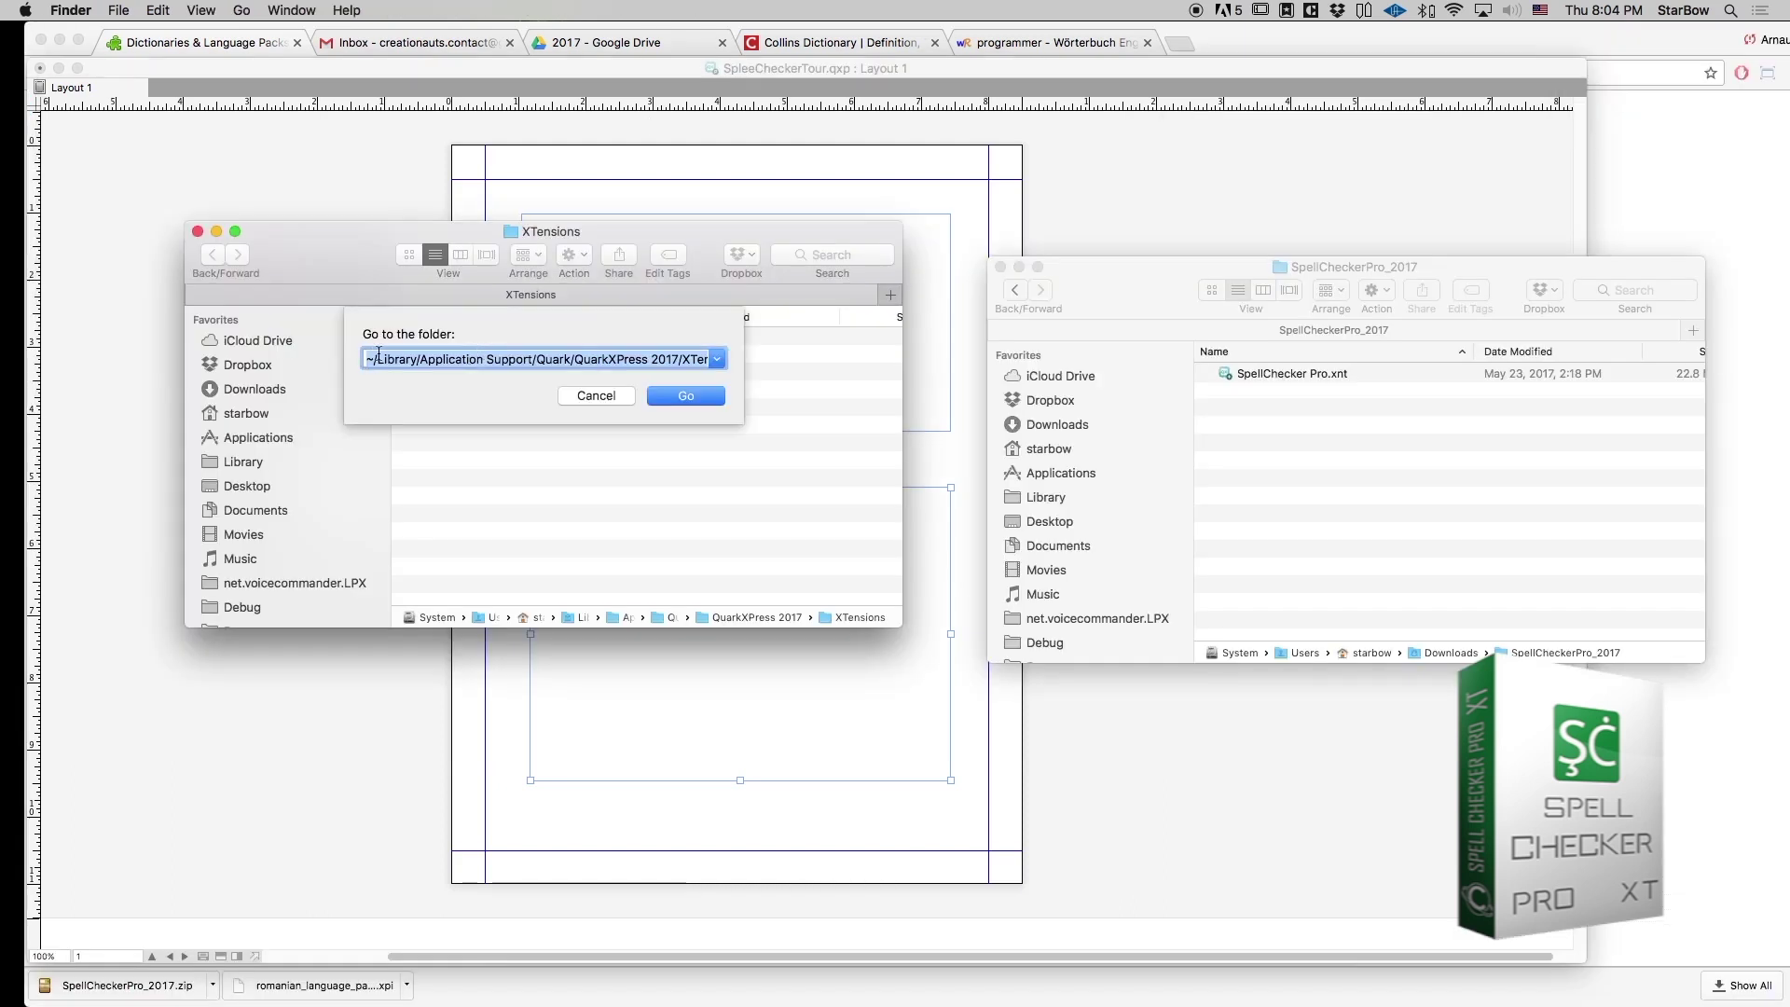
left_click(693, 364)
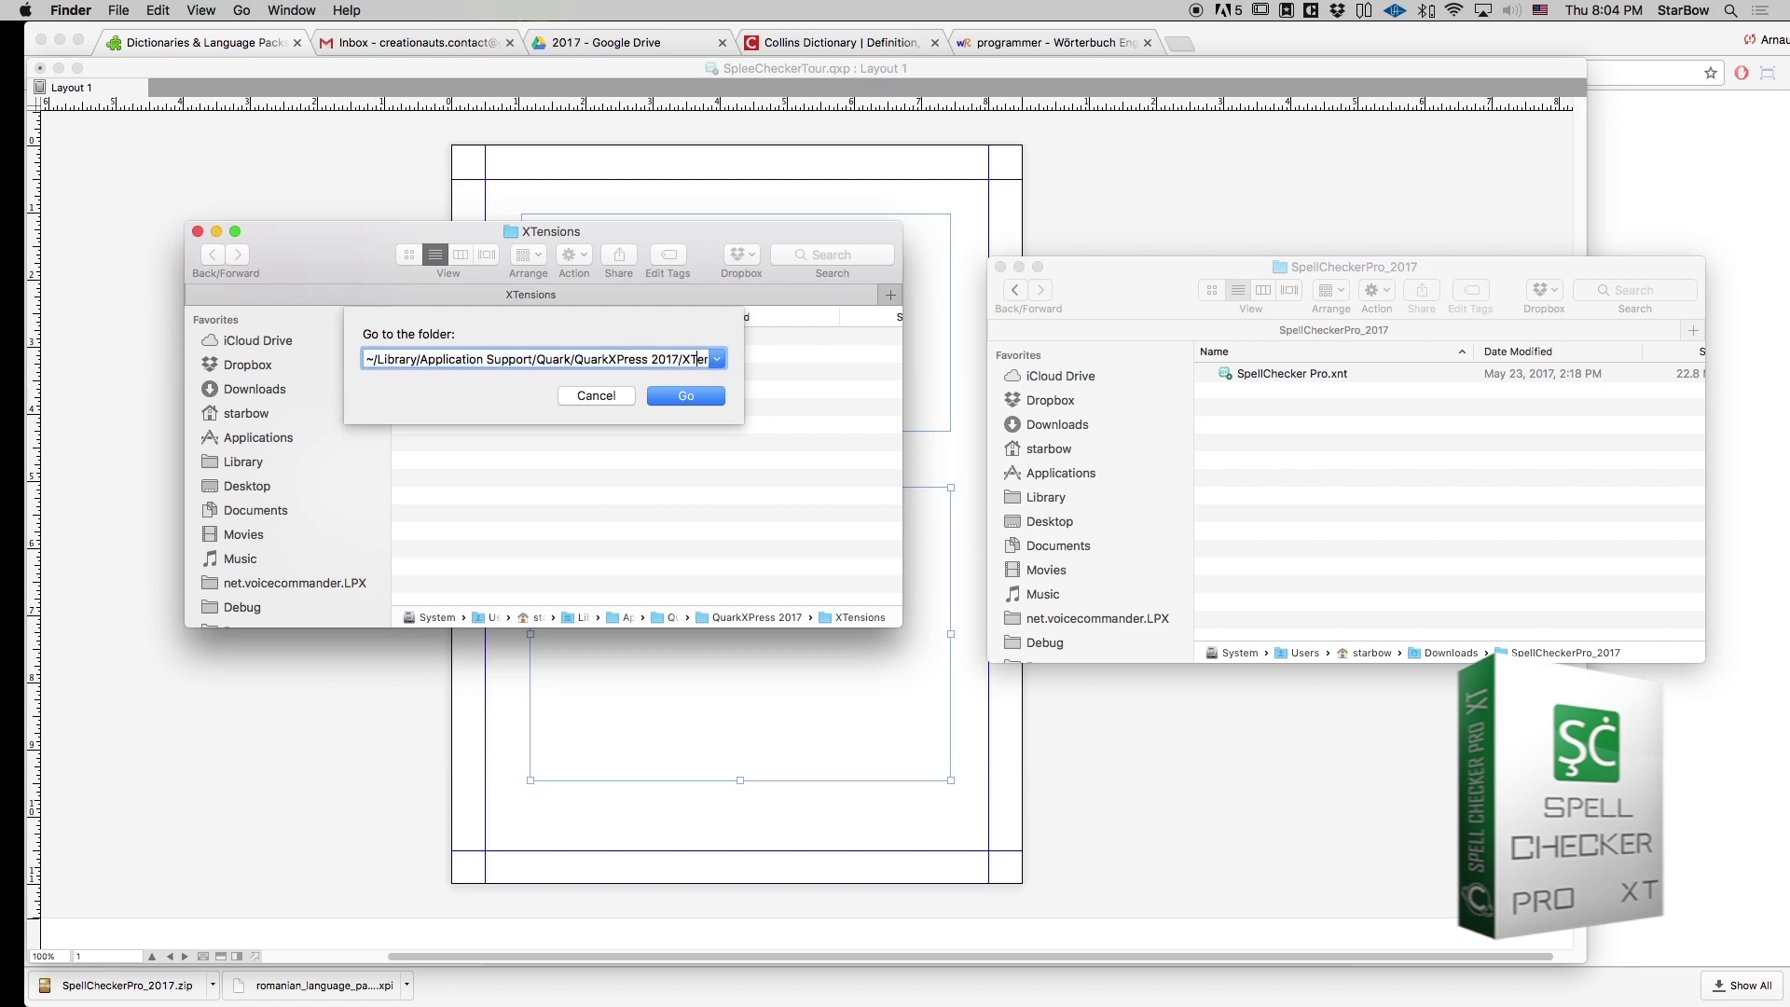
left_click(712, 395)
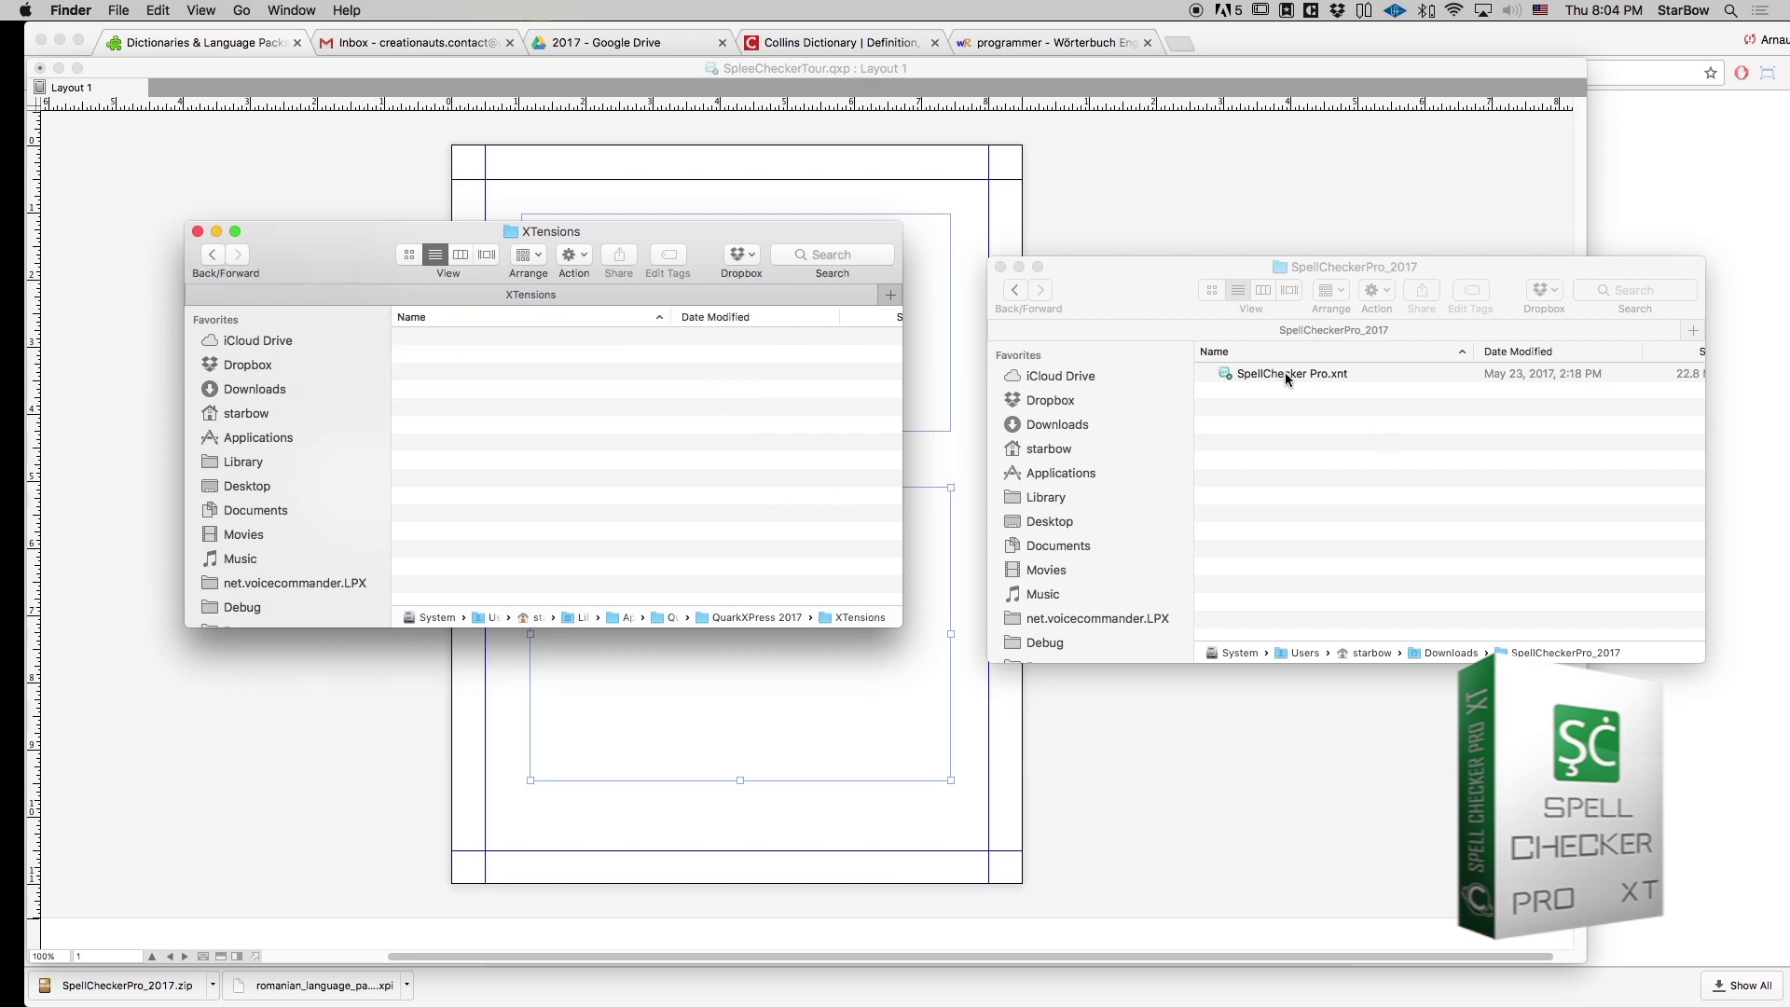
left_click_drag(1285, 373, 701, 466)
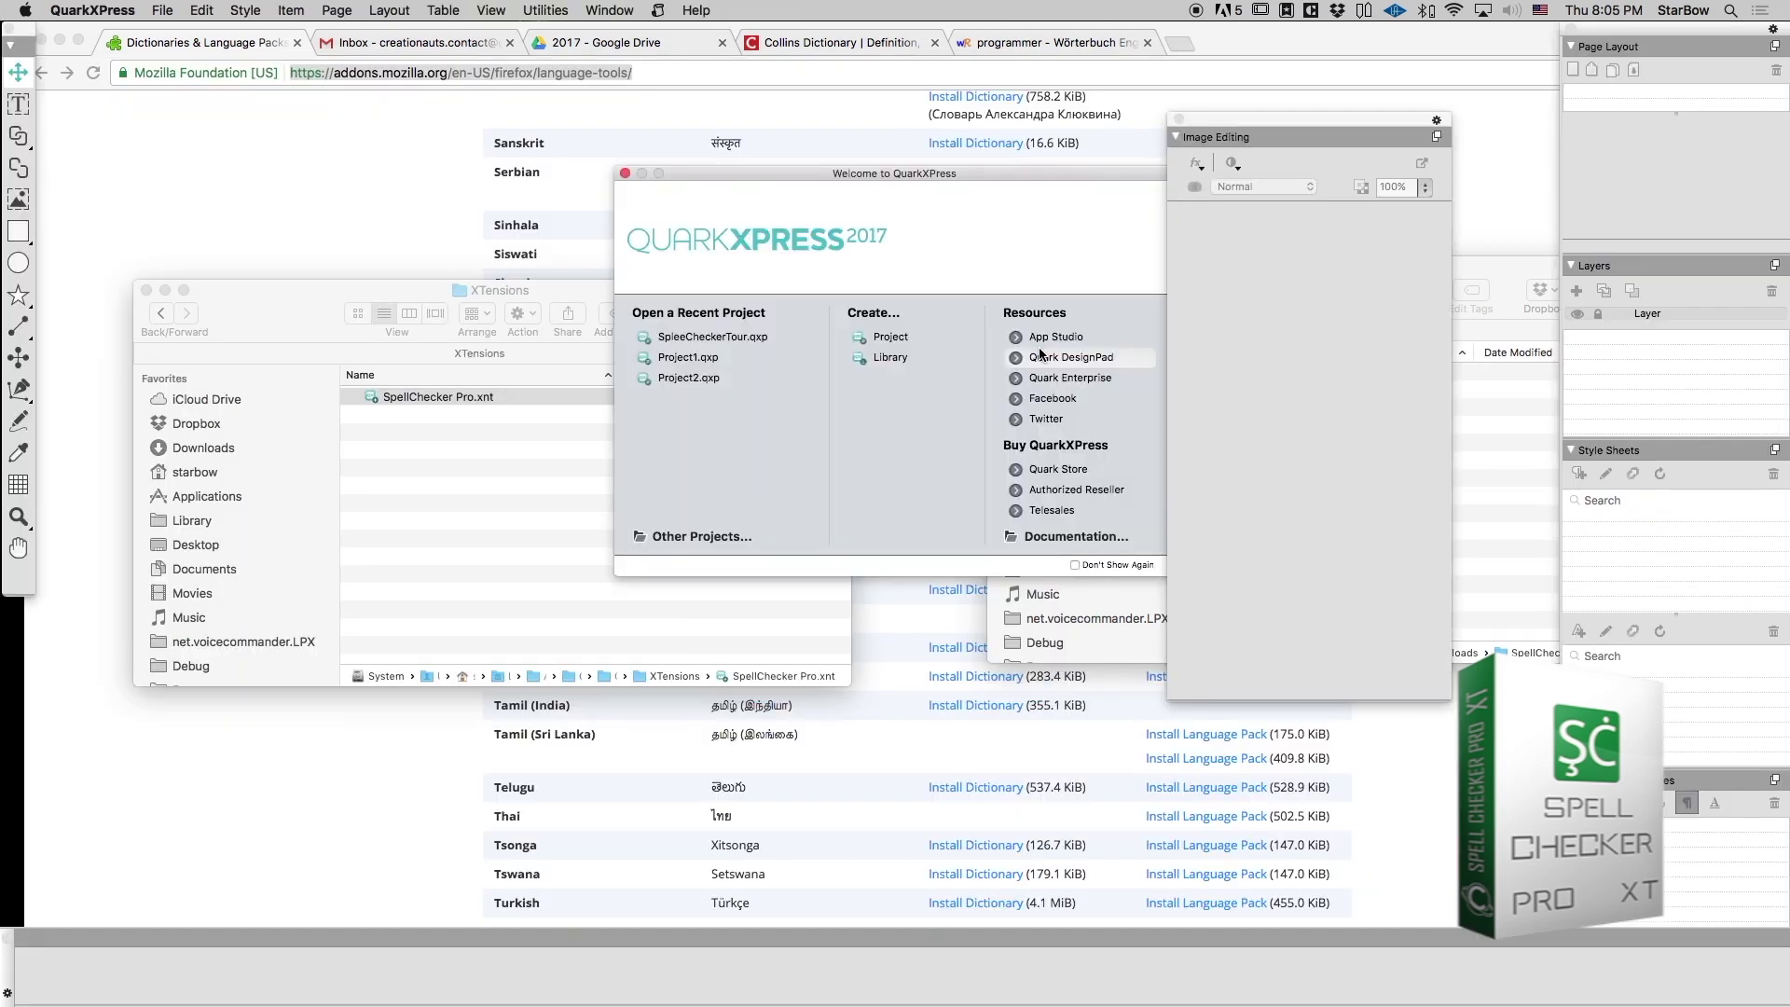
- Open SpleeCheckerTour.qxp and type a German sentence misspelling Heisse, progrmierer and win
left_click(735, 337)
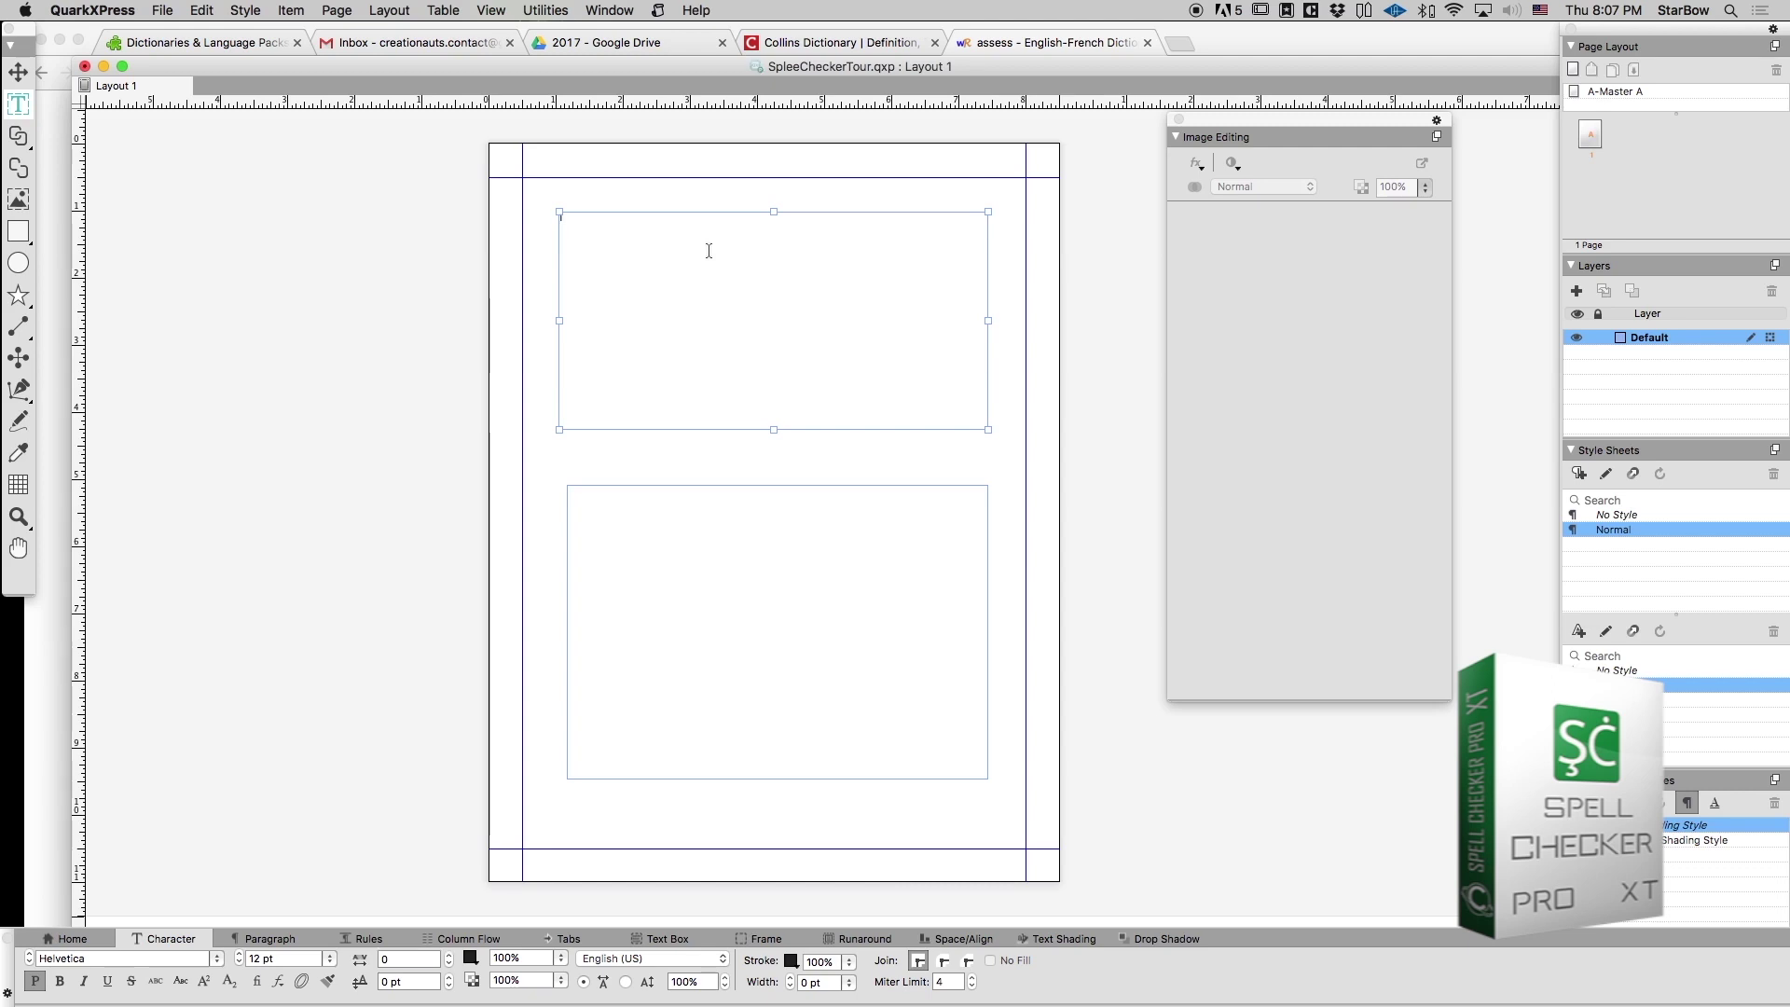
type("ich Heisee")
key("BackSpace")
type("se Arnaud. I")
key("BackSpace")
key("BackSpace")
type("ch bin")
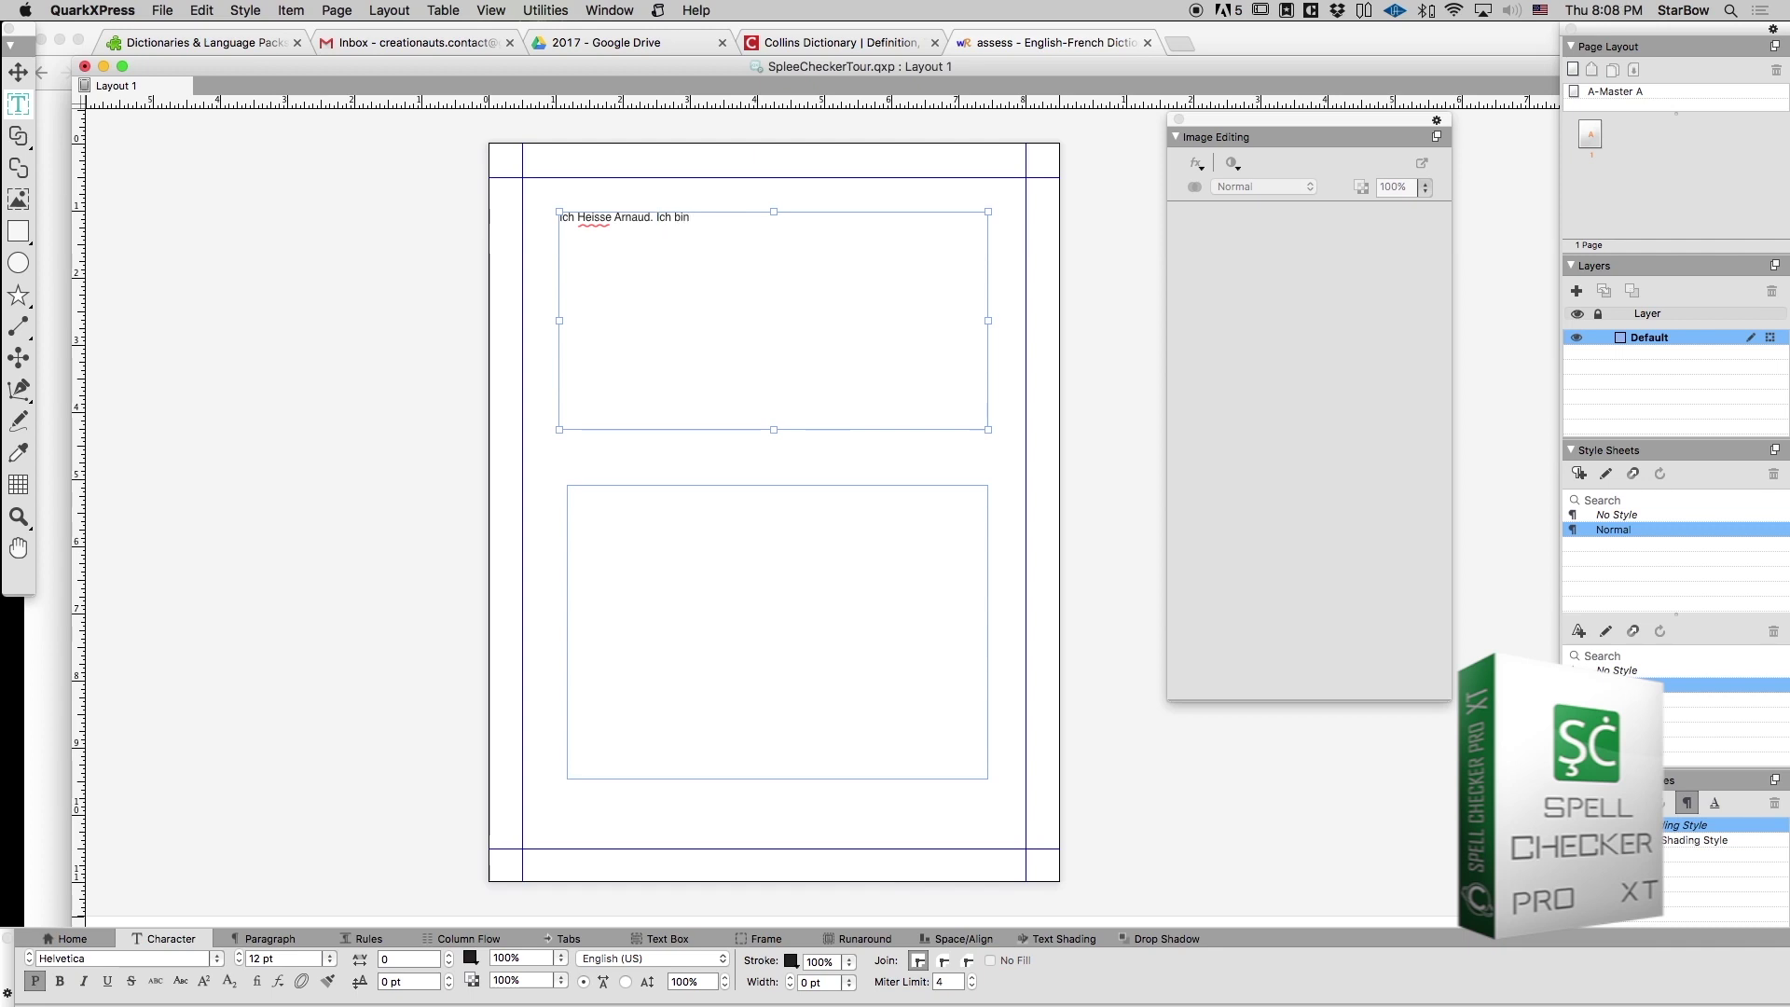
type("  programier")
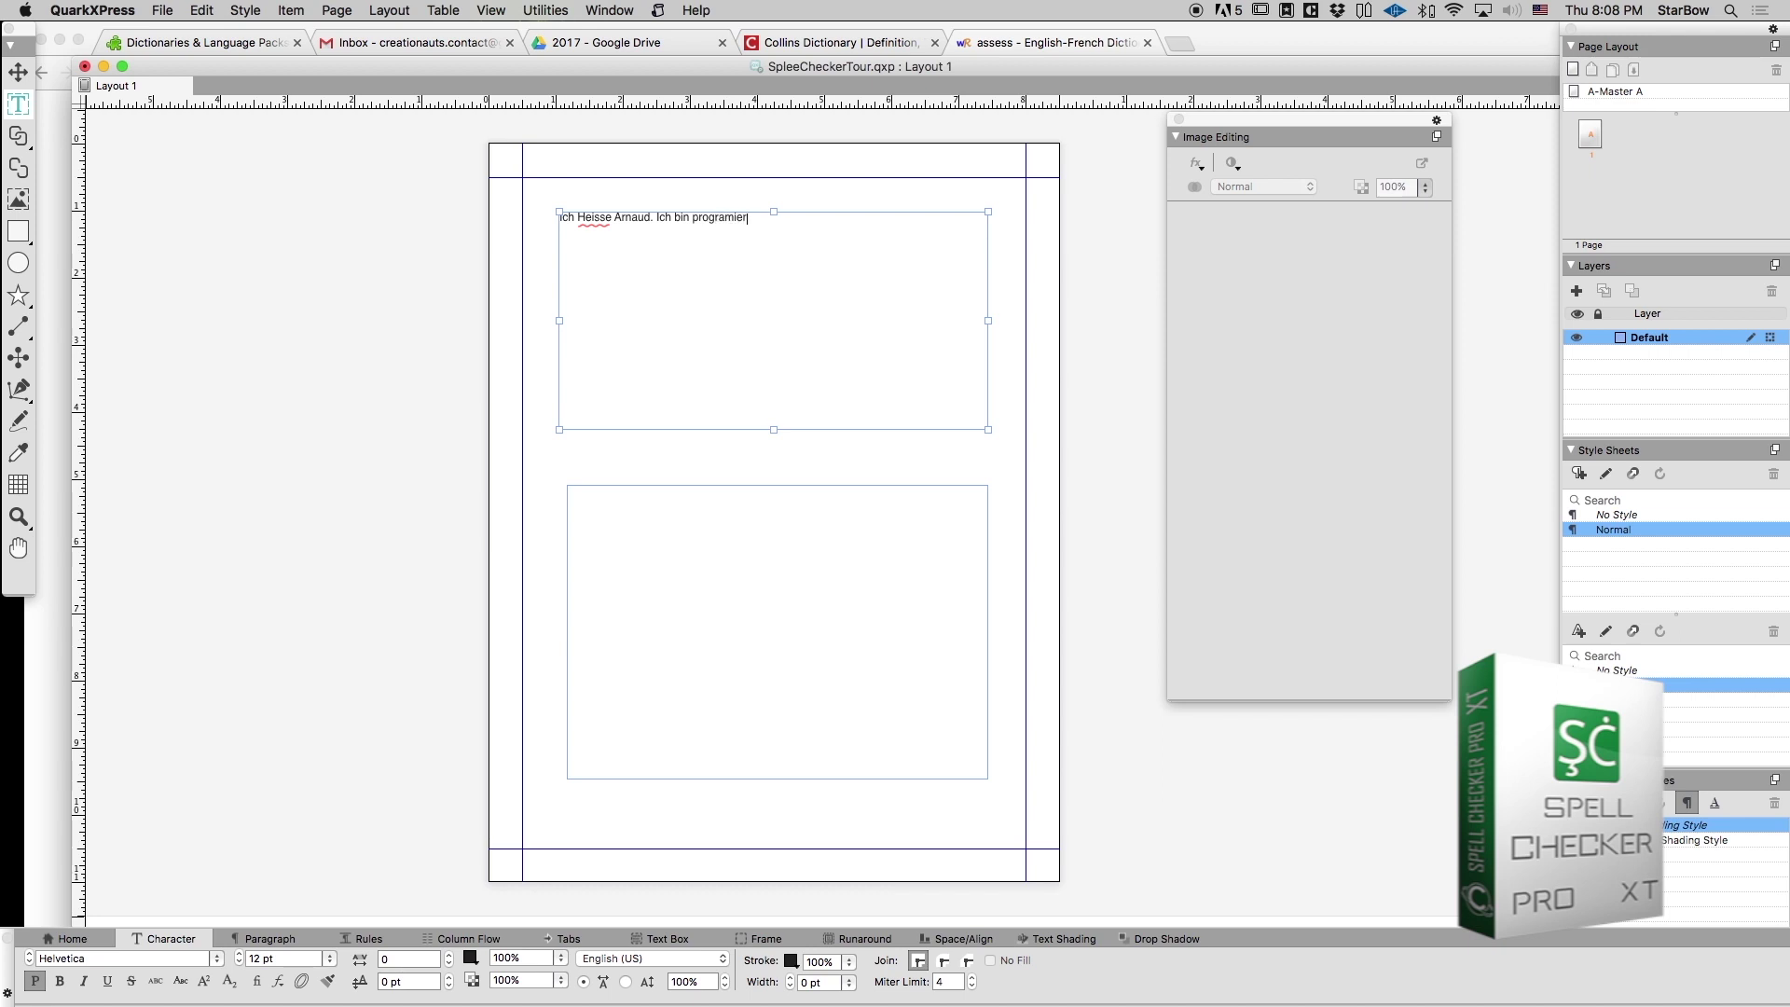
type("er und")
key("BackSpace")
key("BackSpace")
key("BackSpace")
key("BackSpace")
type("und mag wien")
key("BackSpace")
key("BackSpace")
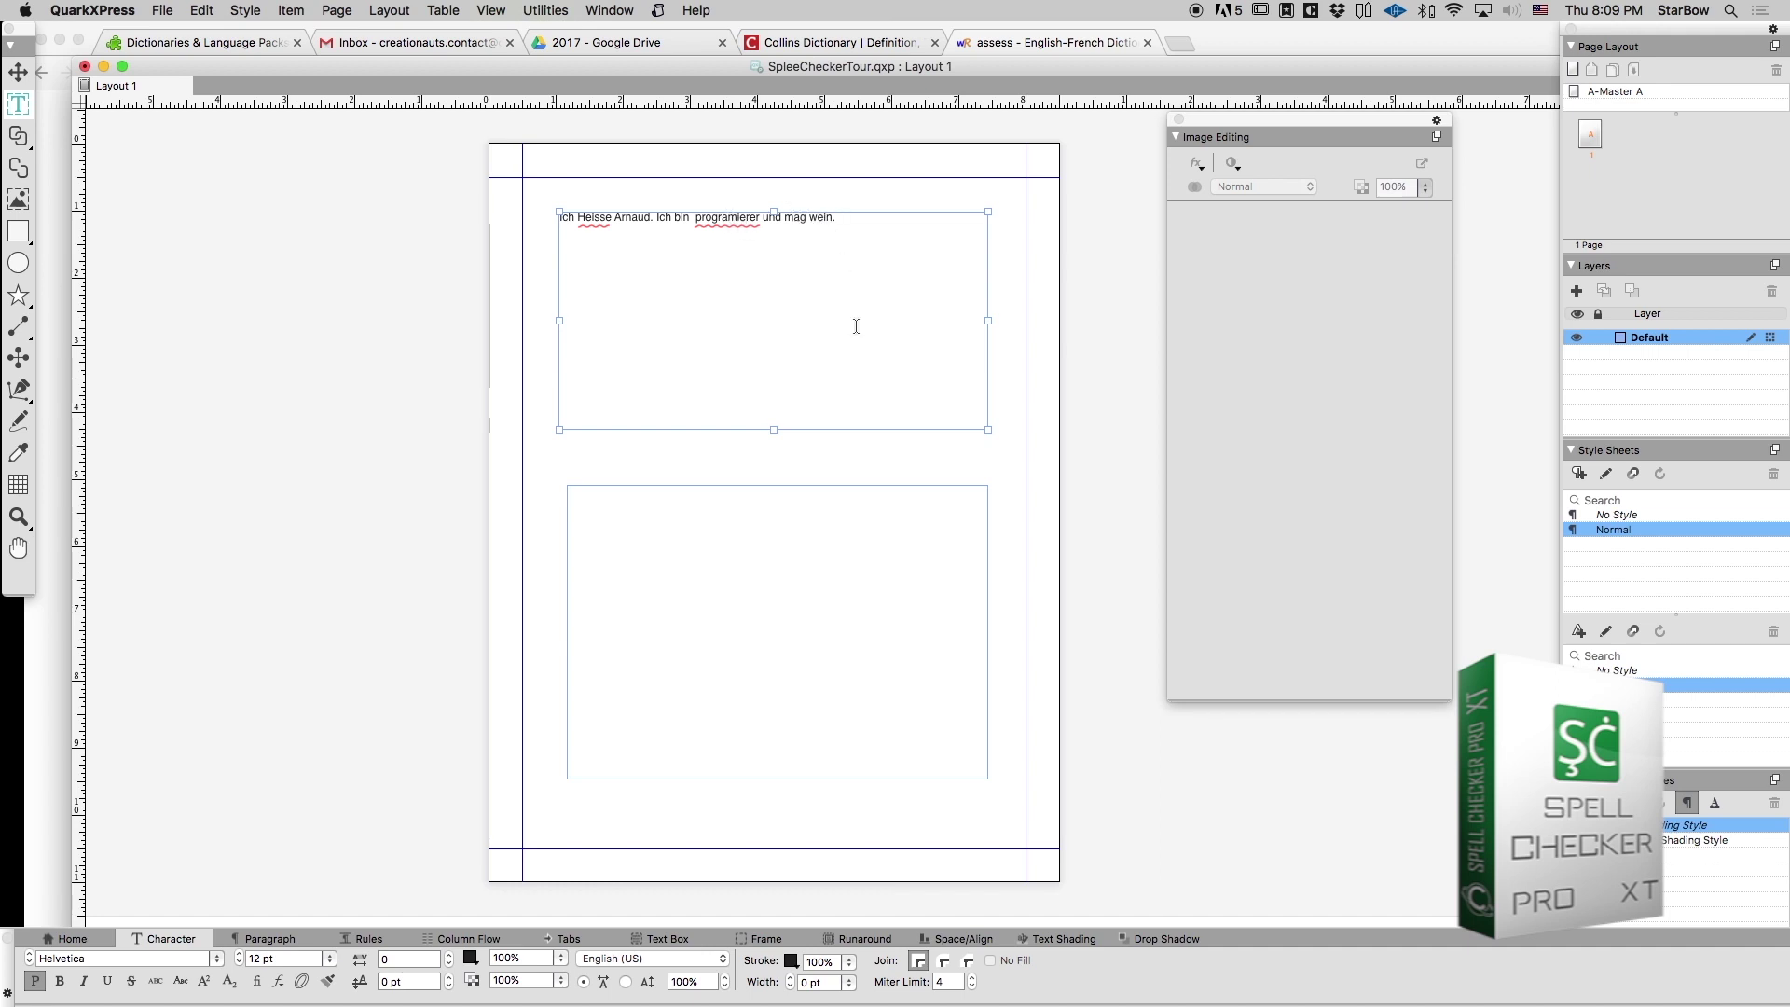
key("BackSpace")
key("BackSpace")
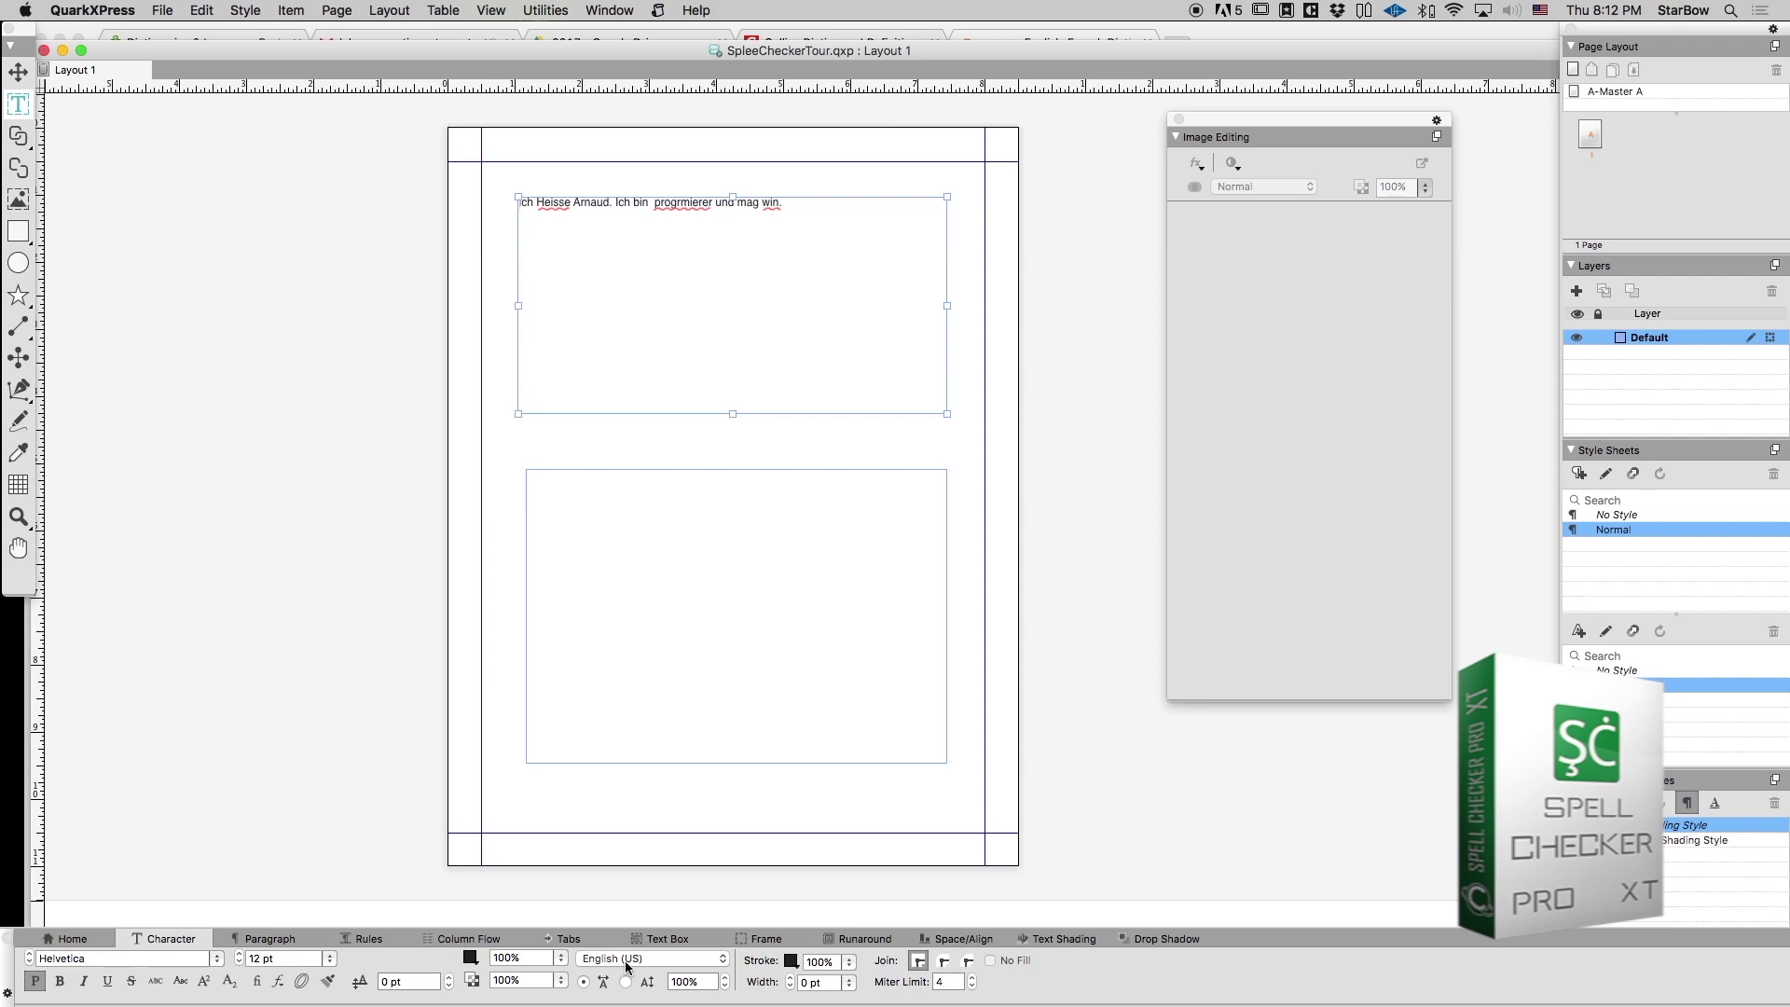
- Set the text language to German and start checking the story's spelling
left_click(622, 965)
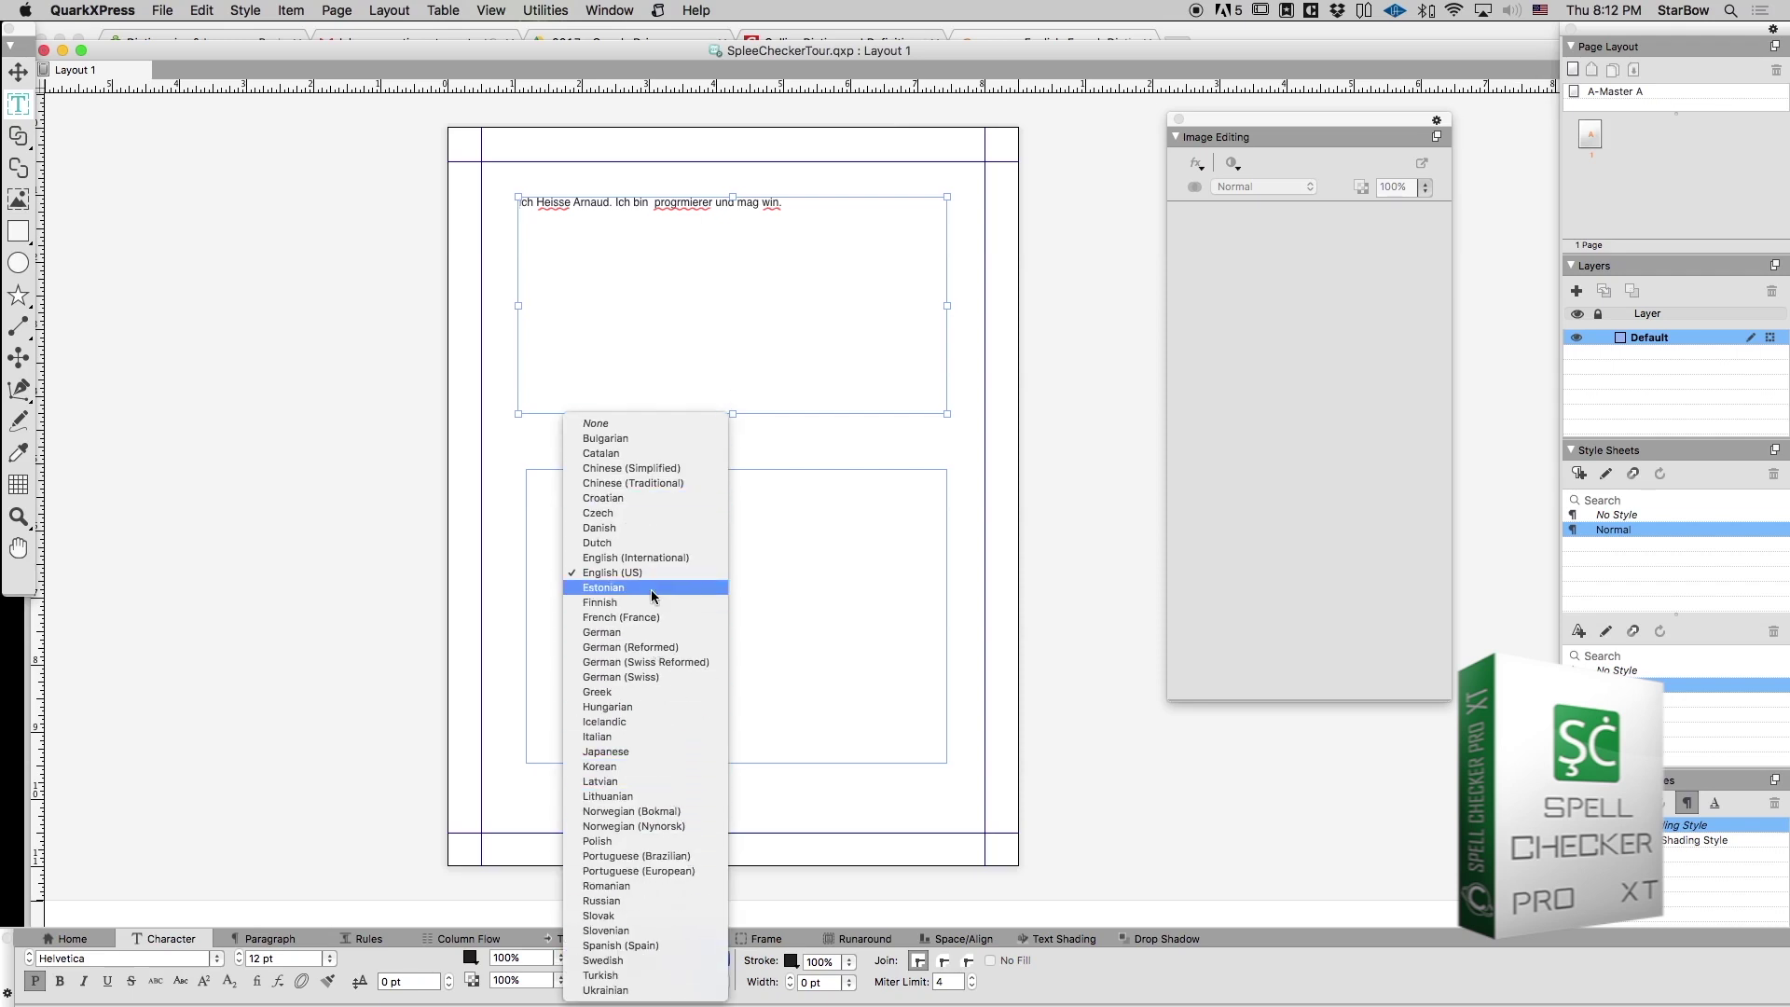
left_click(652, 632)
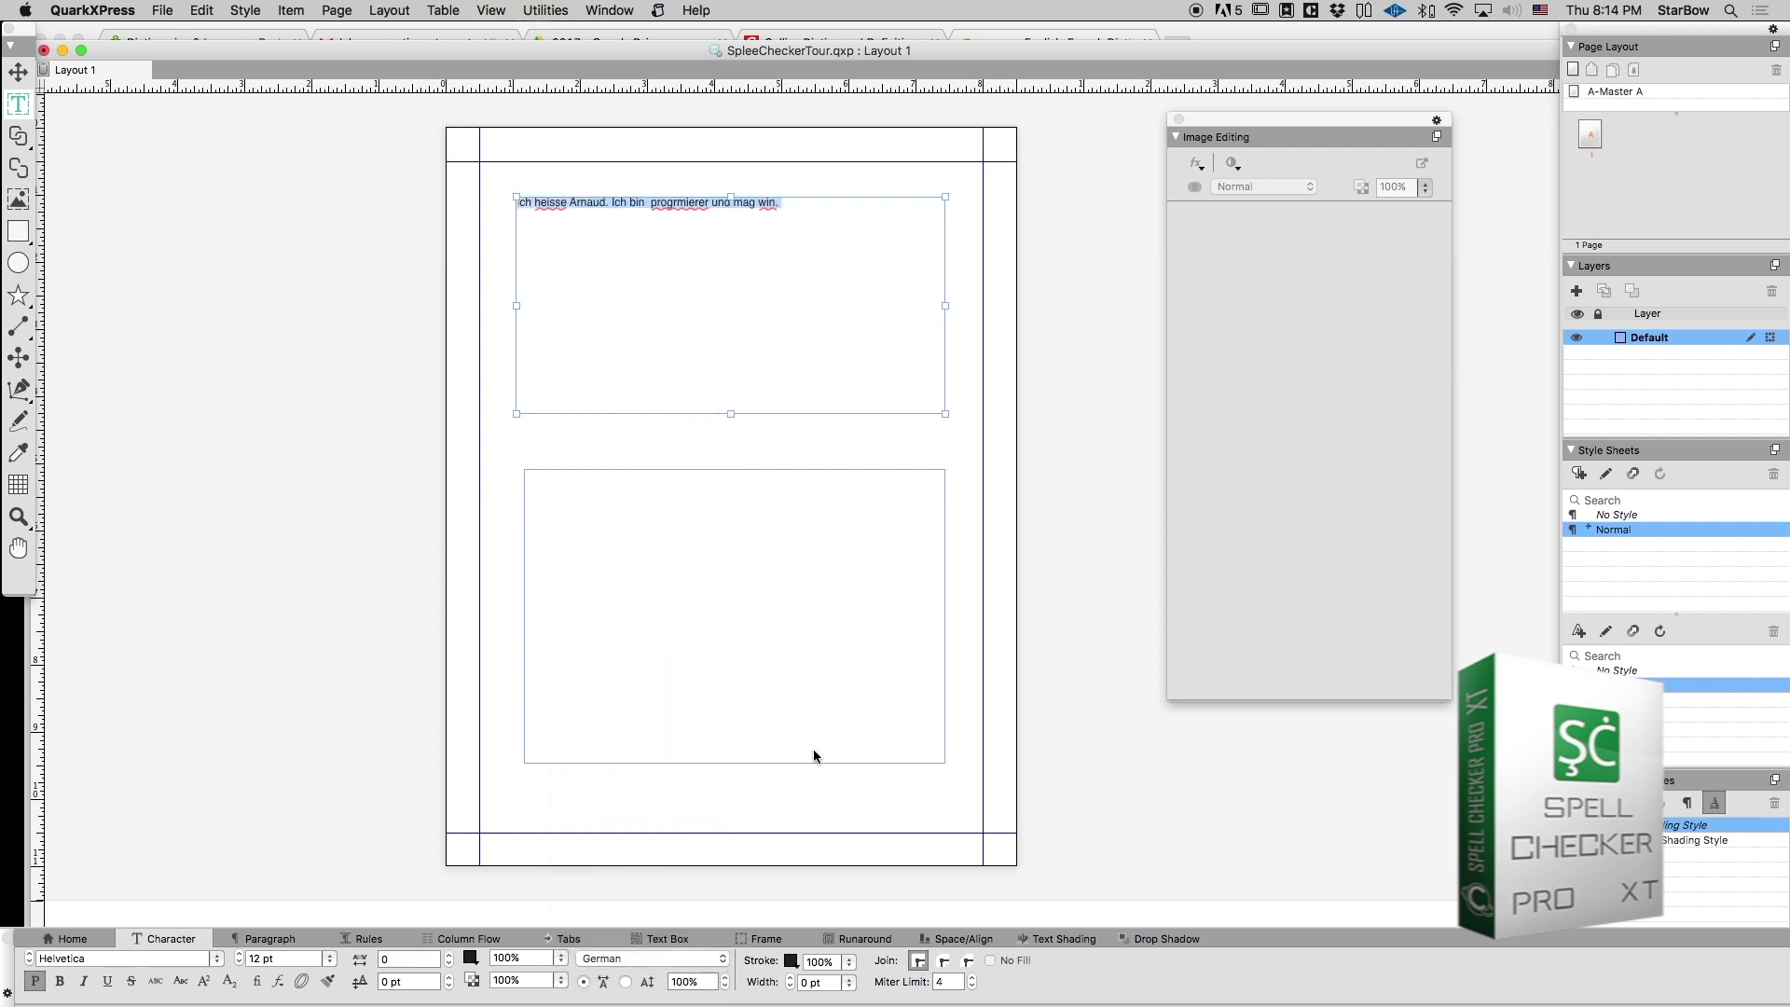
key("super+alt+l")
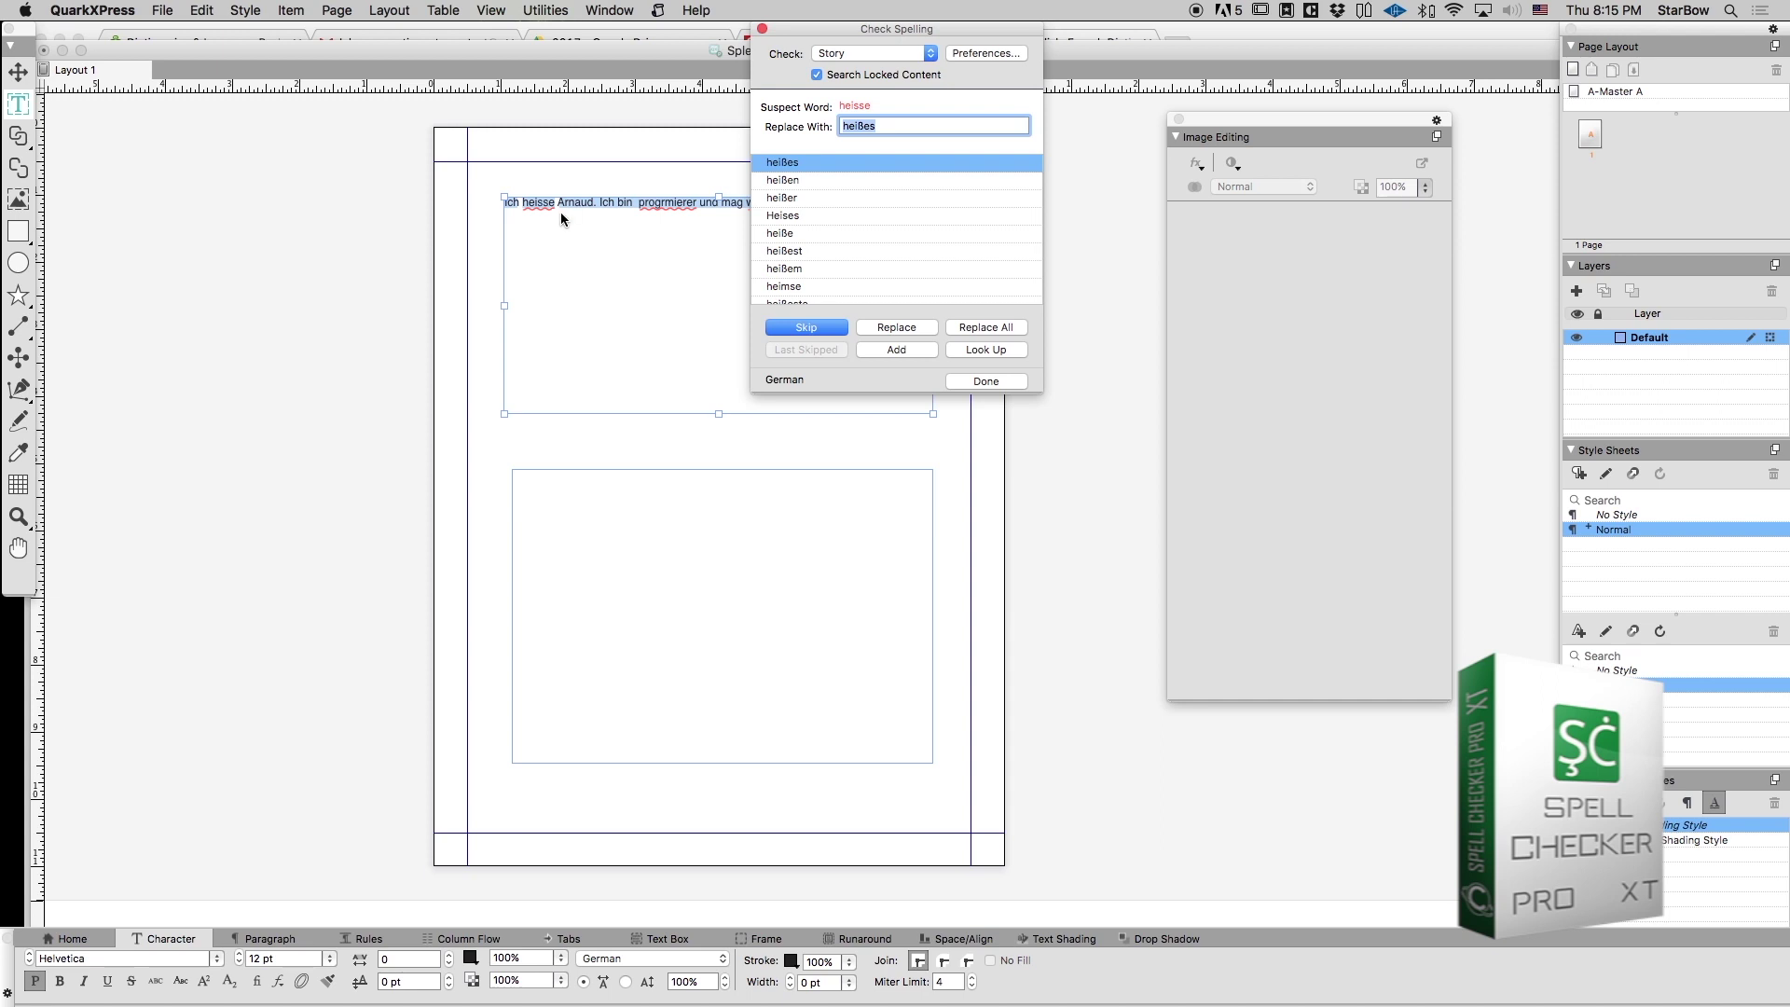
- Replace heisse with heiße, browse suggestions like programmiere for progrmierer, then skip it
left_click(810, 233)
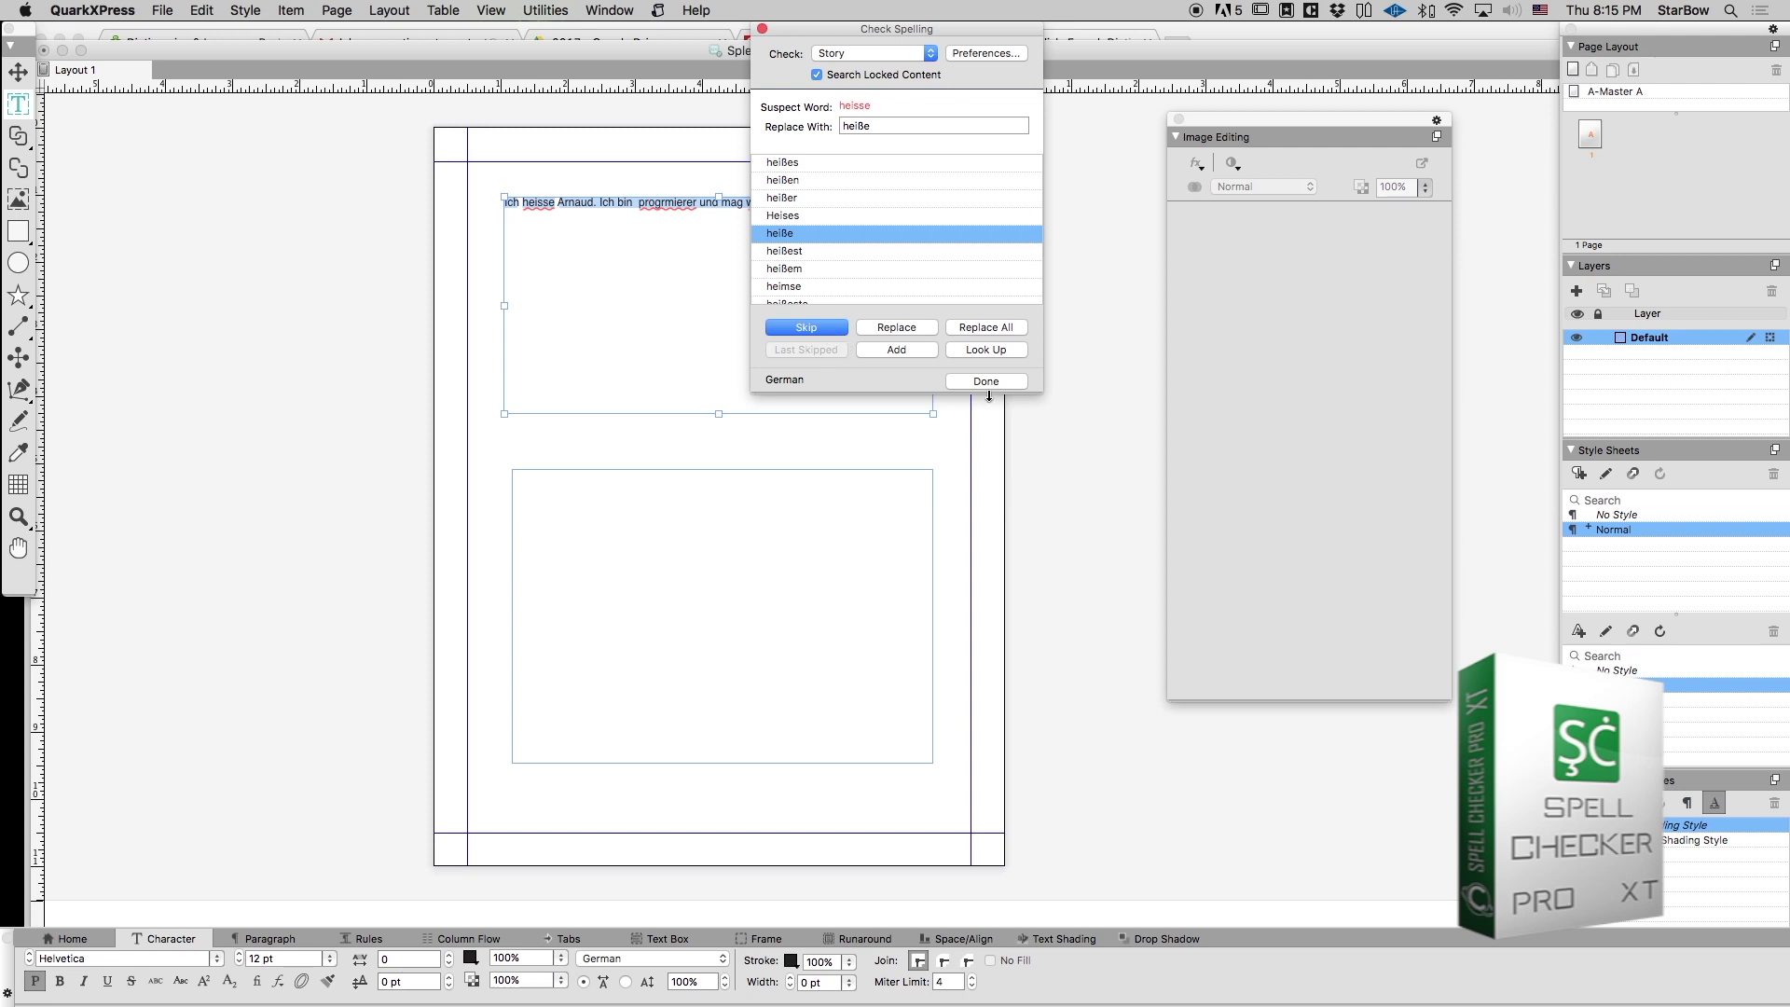
left_click(899, 329)
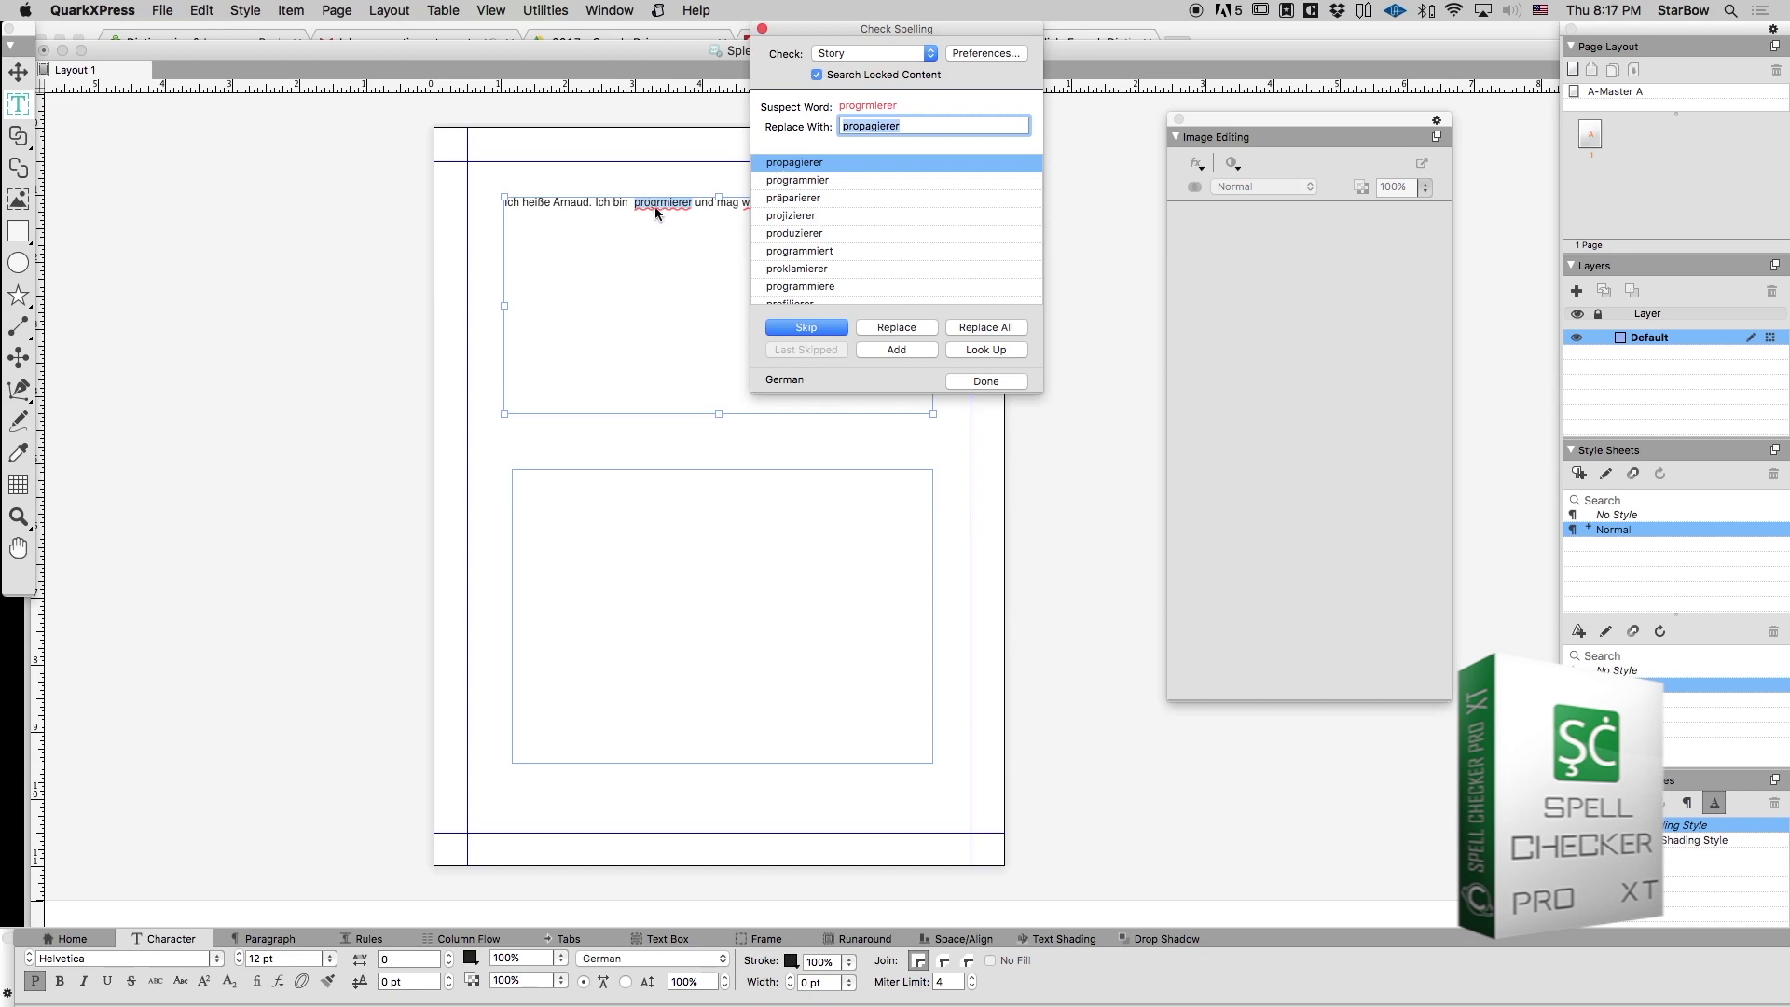
left_click(821, 185)
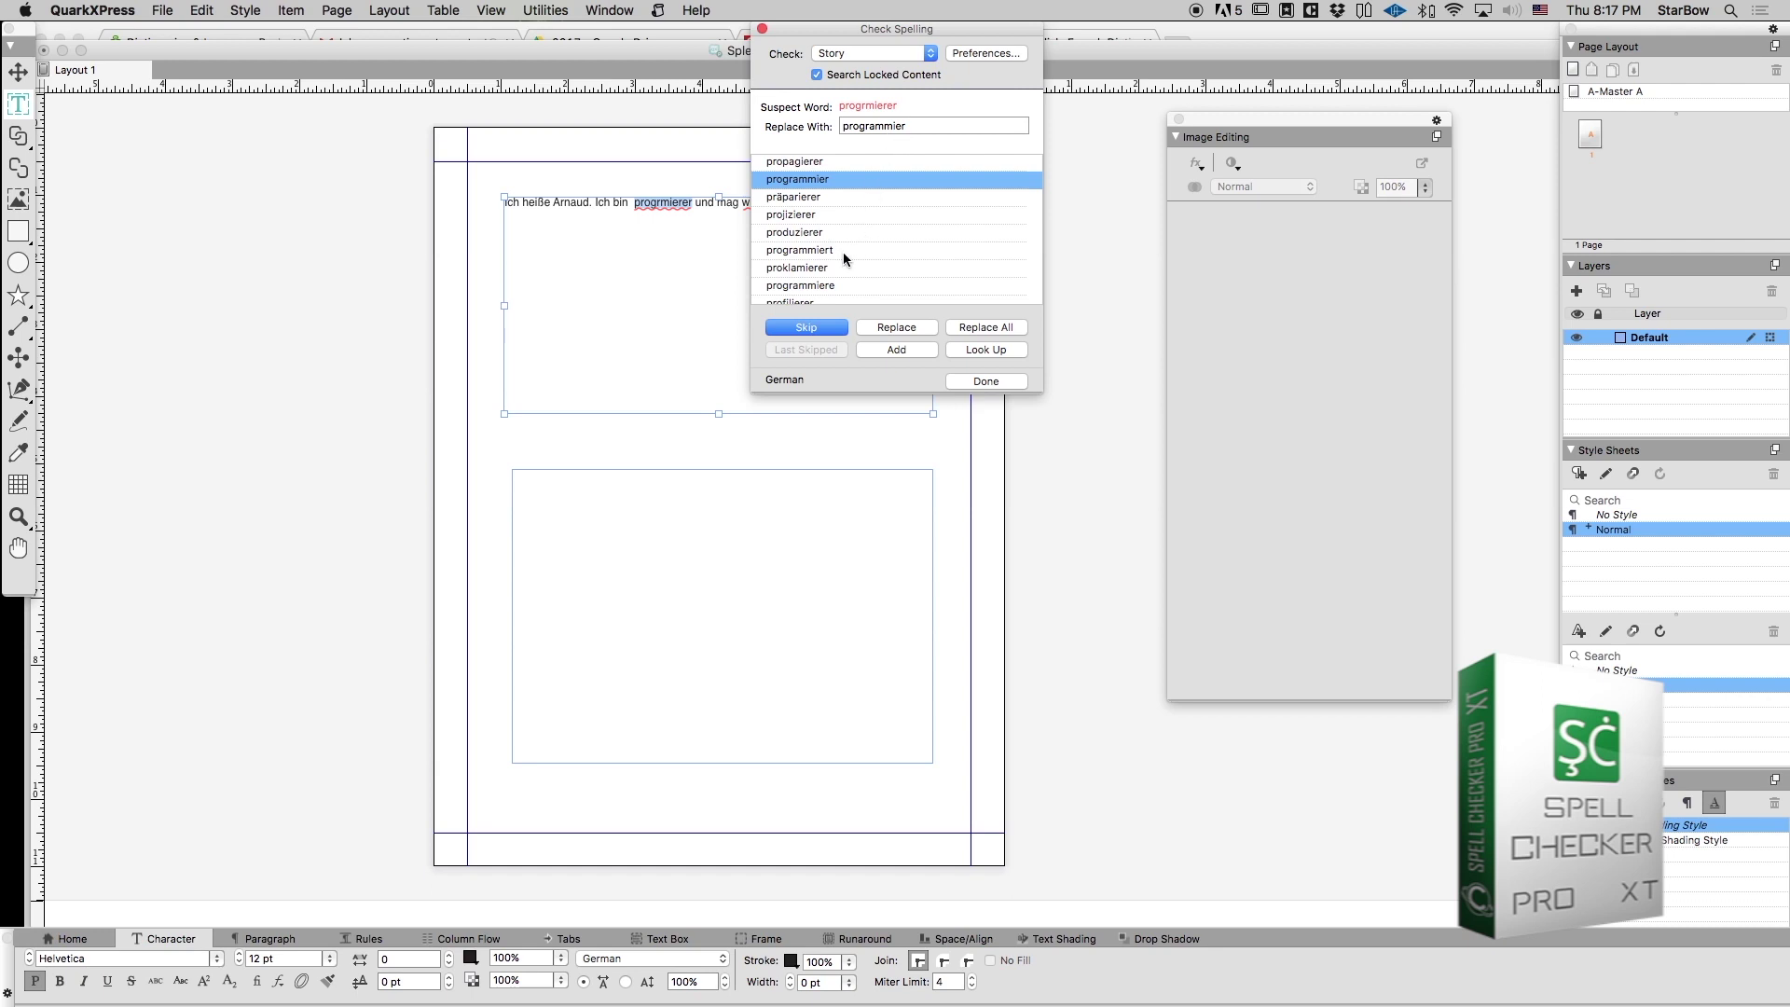
scroll(843, 256, "down", 2)
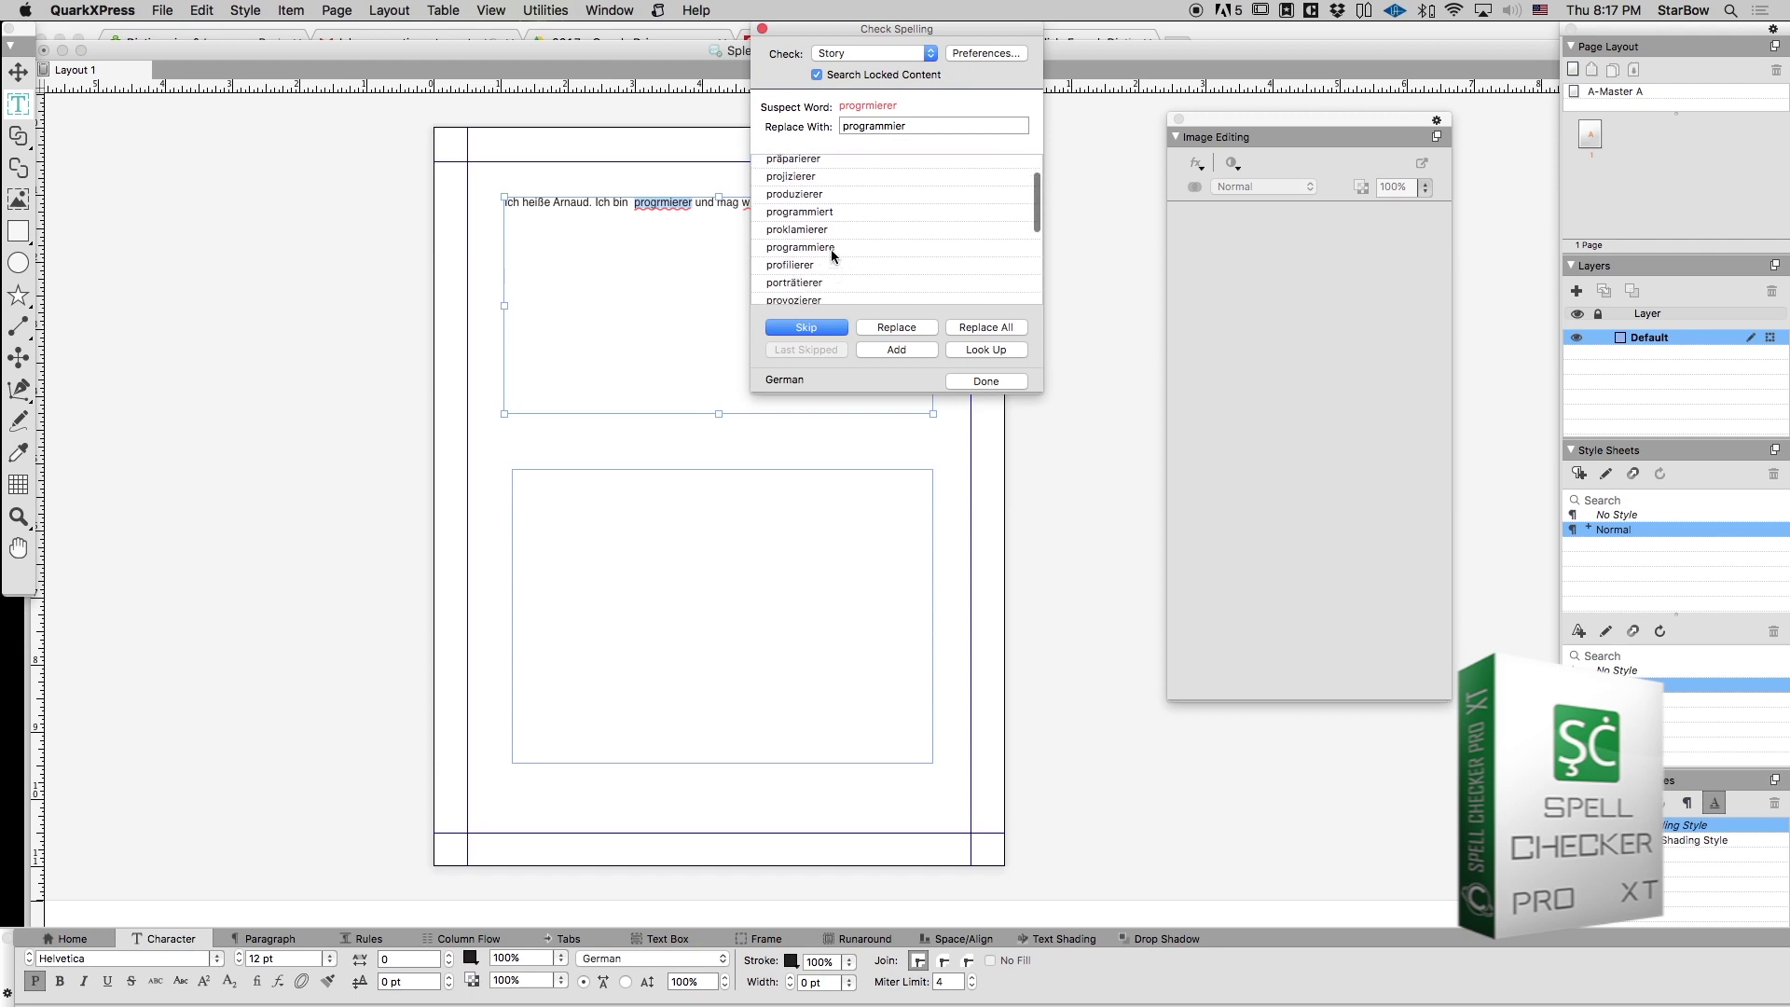
left_click(832, 249)
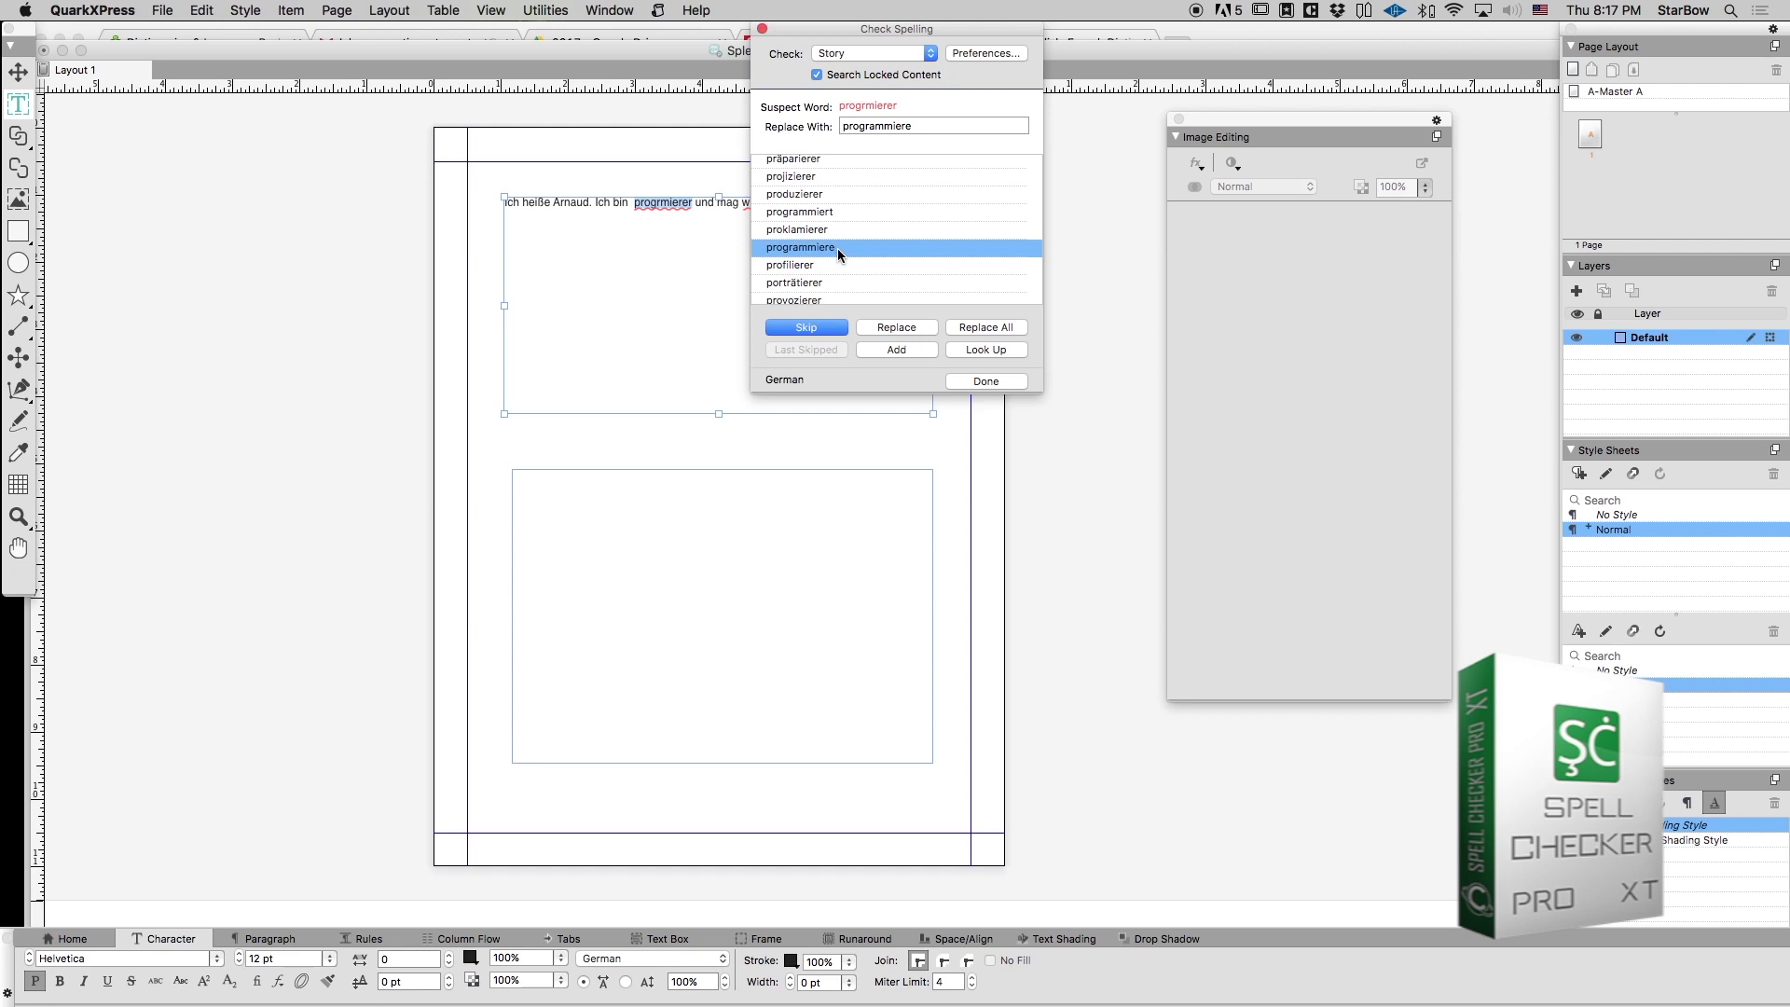
scroll(830, 258, "down", 6)
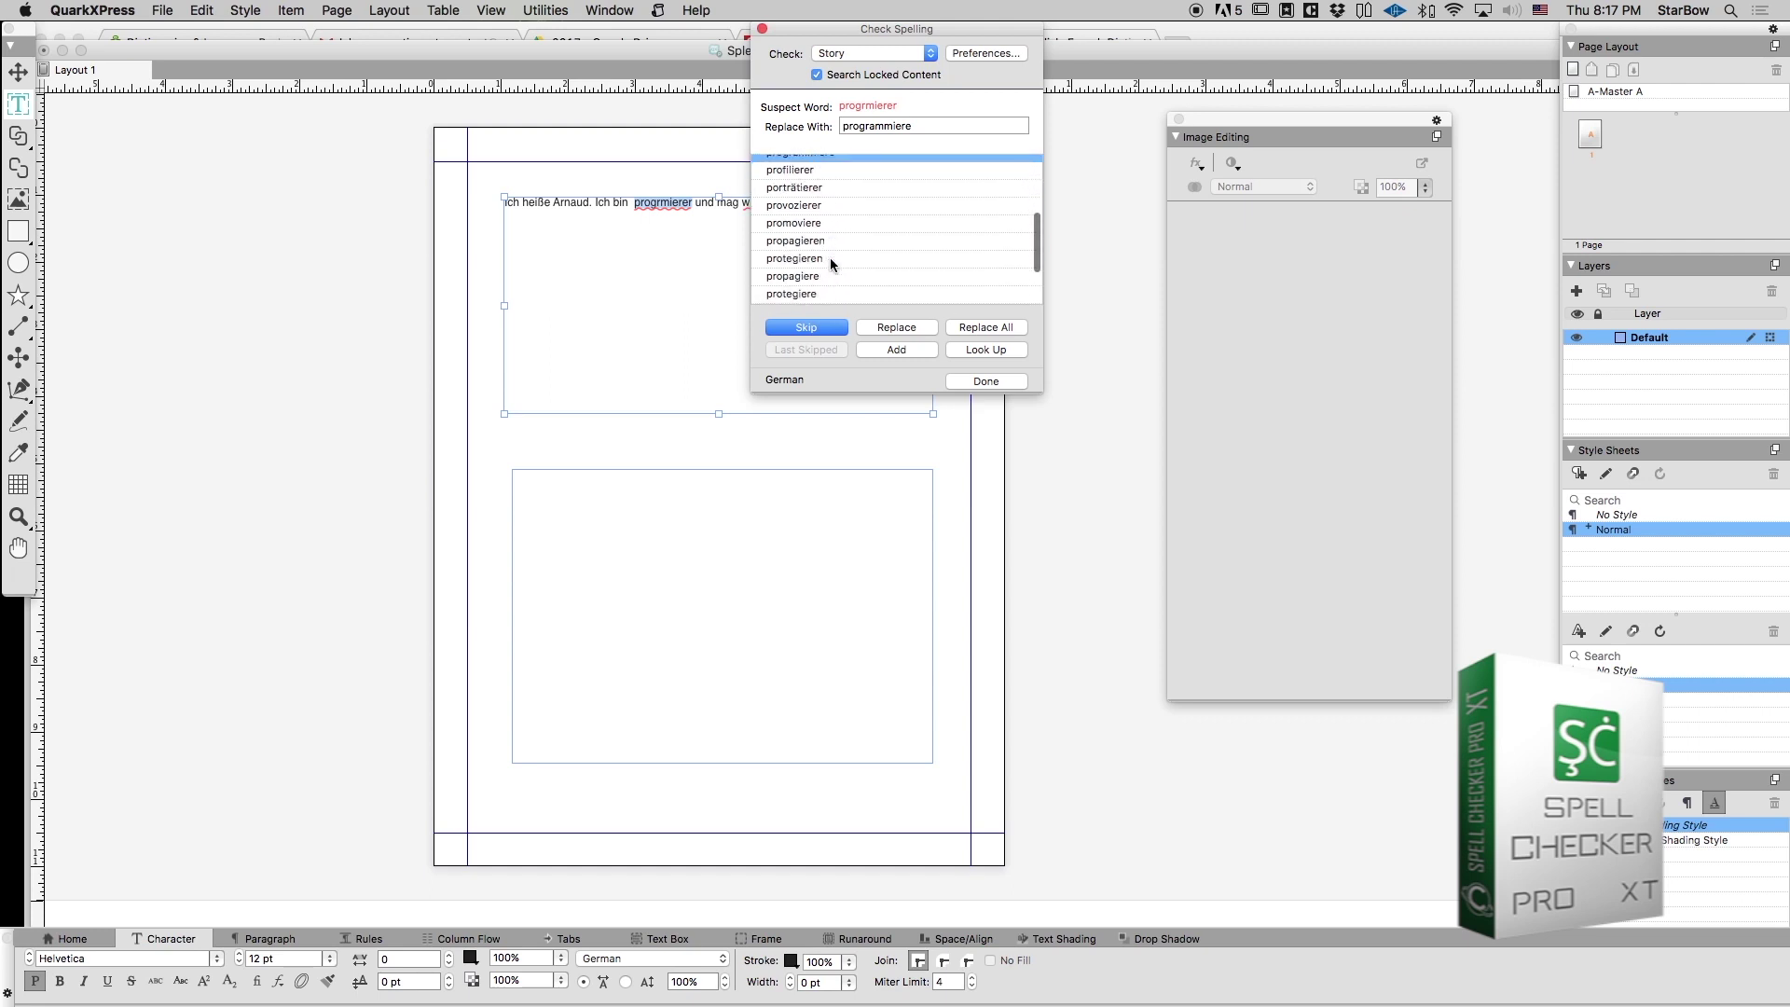
scroll(830, 256, "down", 2)
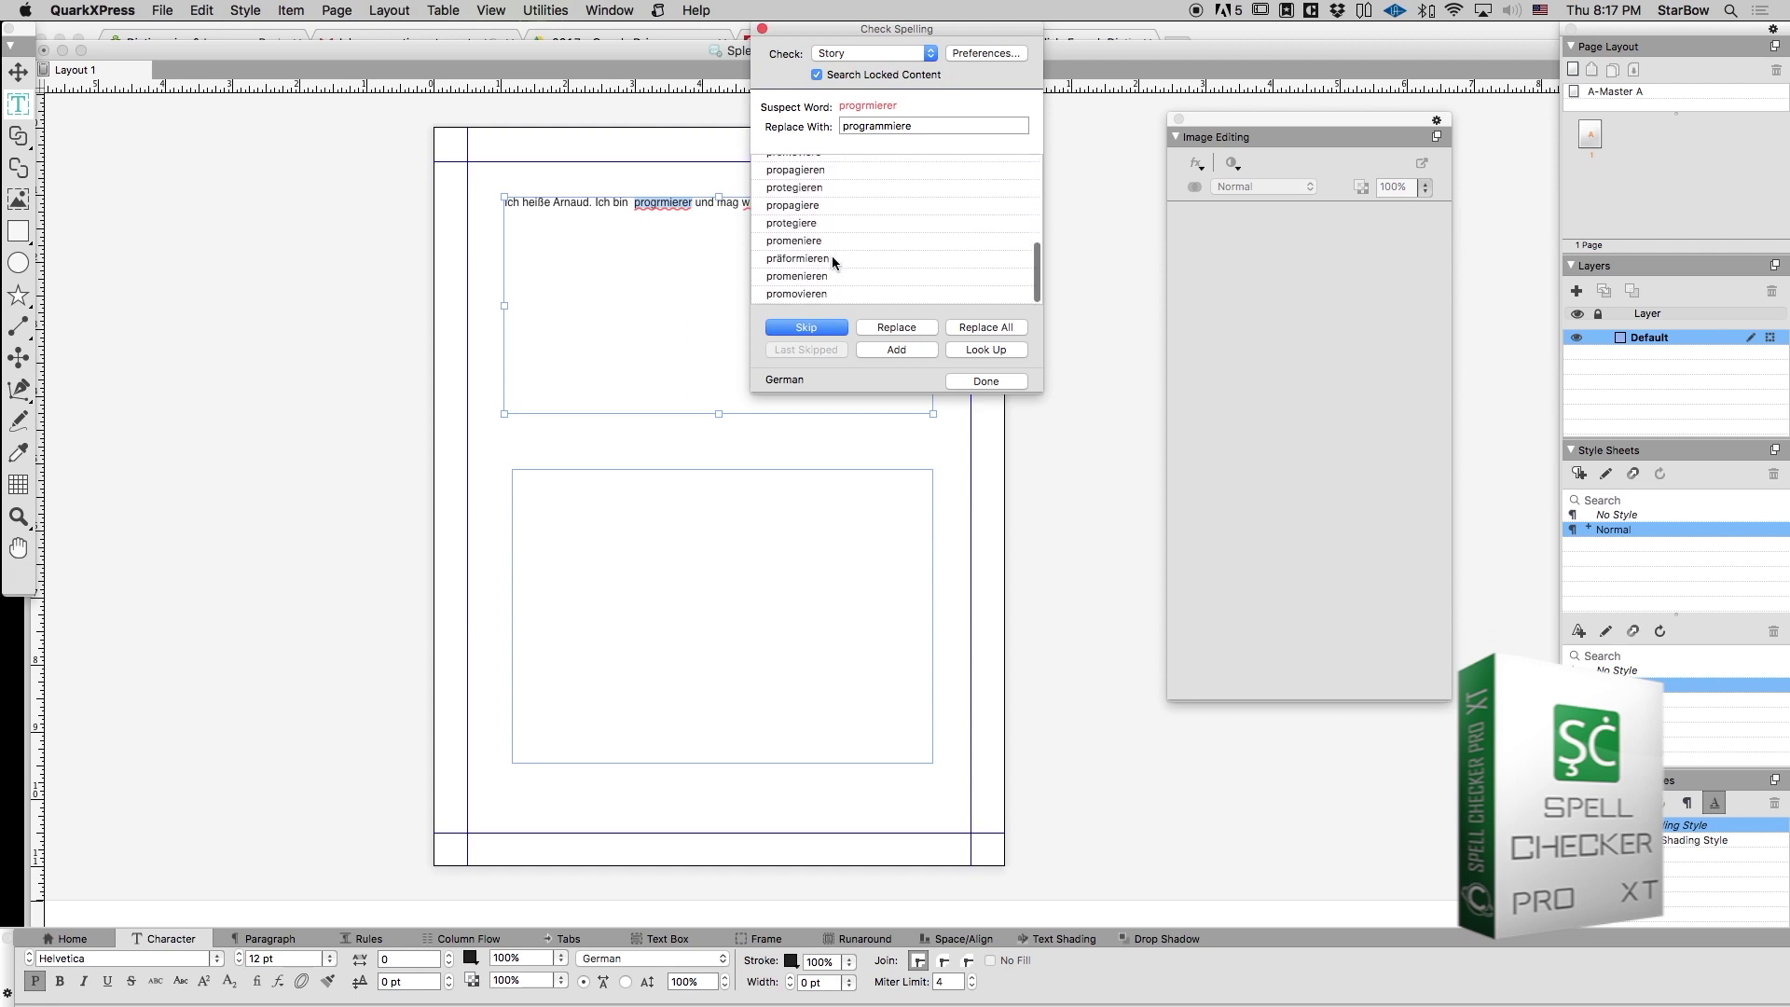
scroll(828, 265, "up", 8)
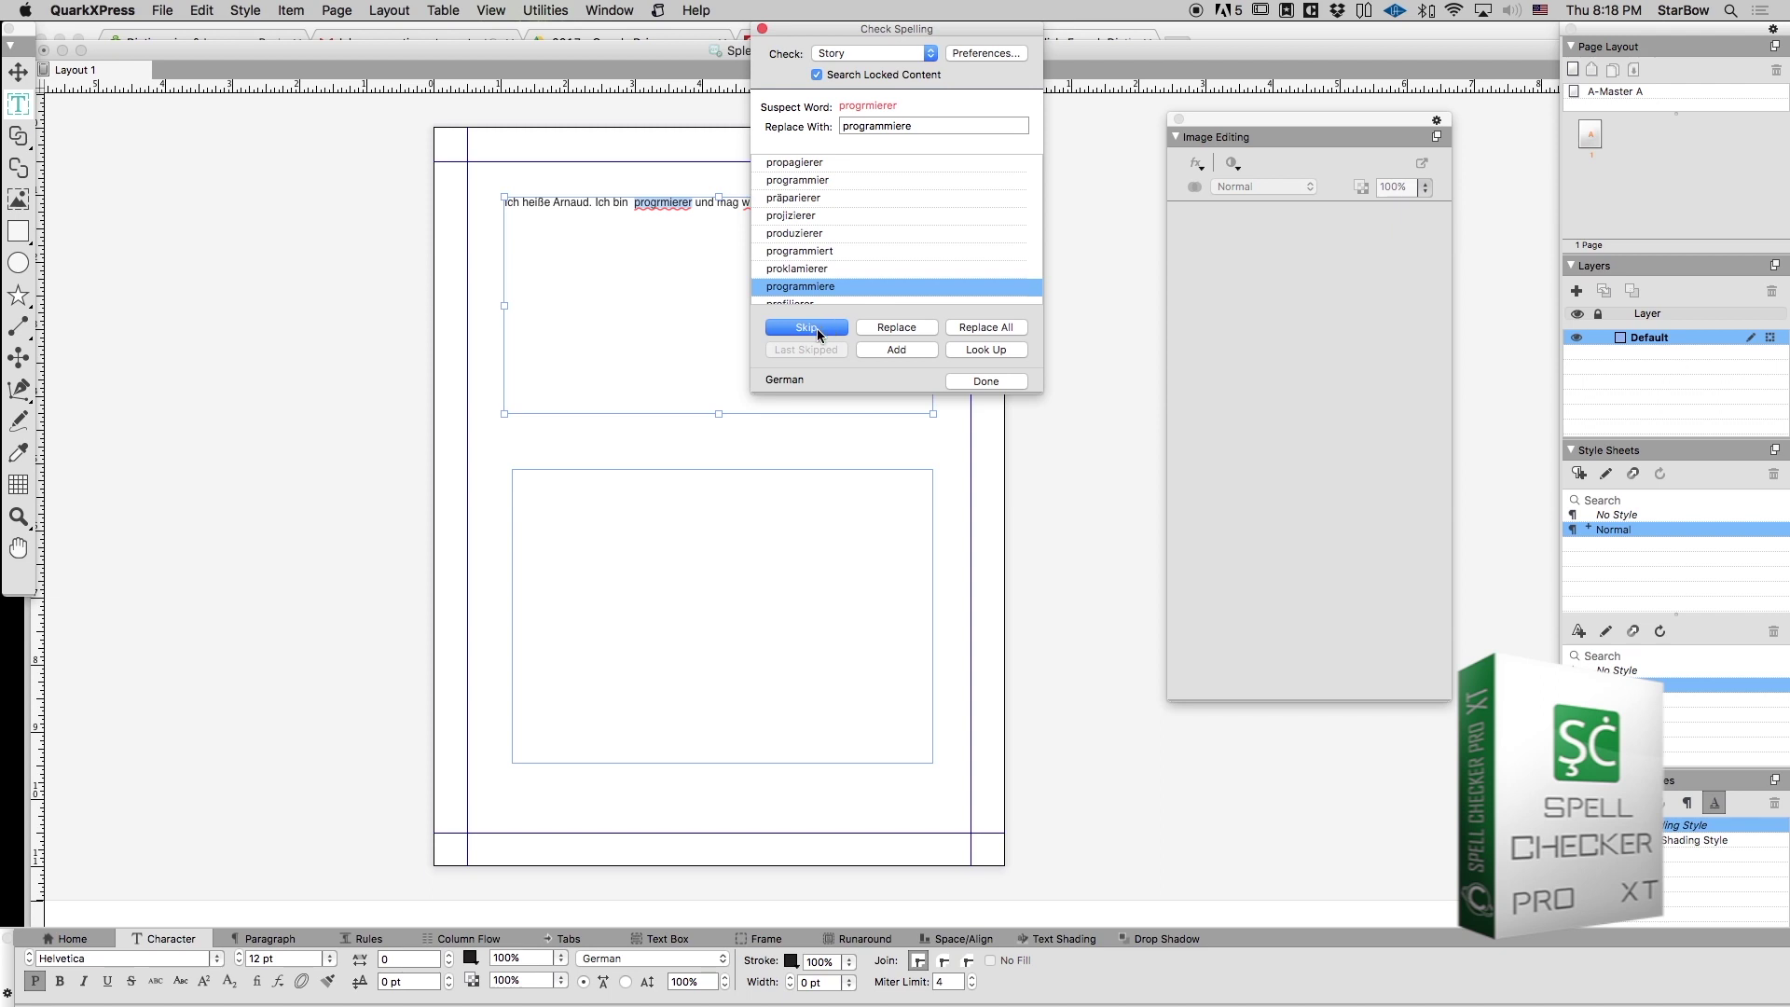
left_click(806, 328)
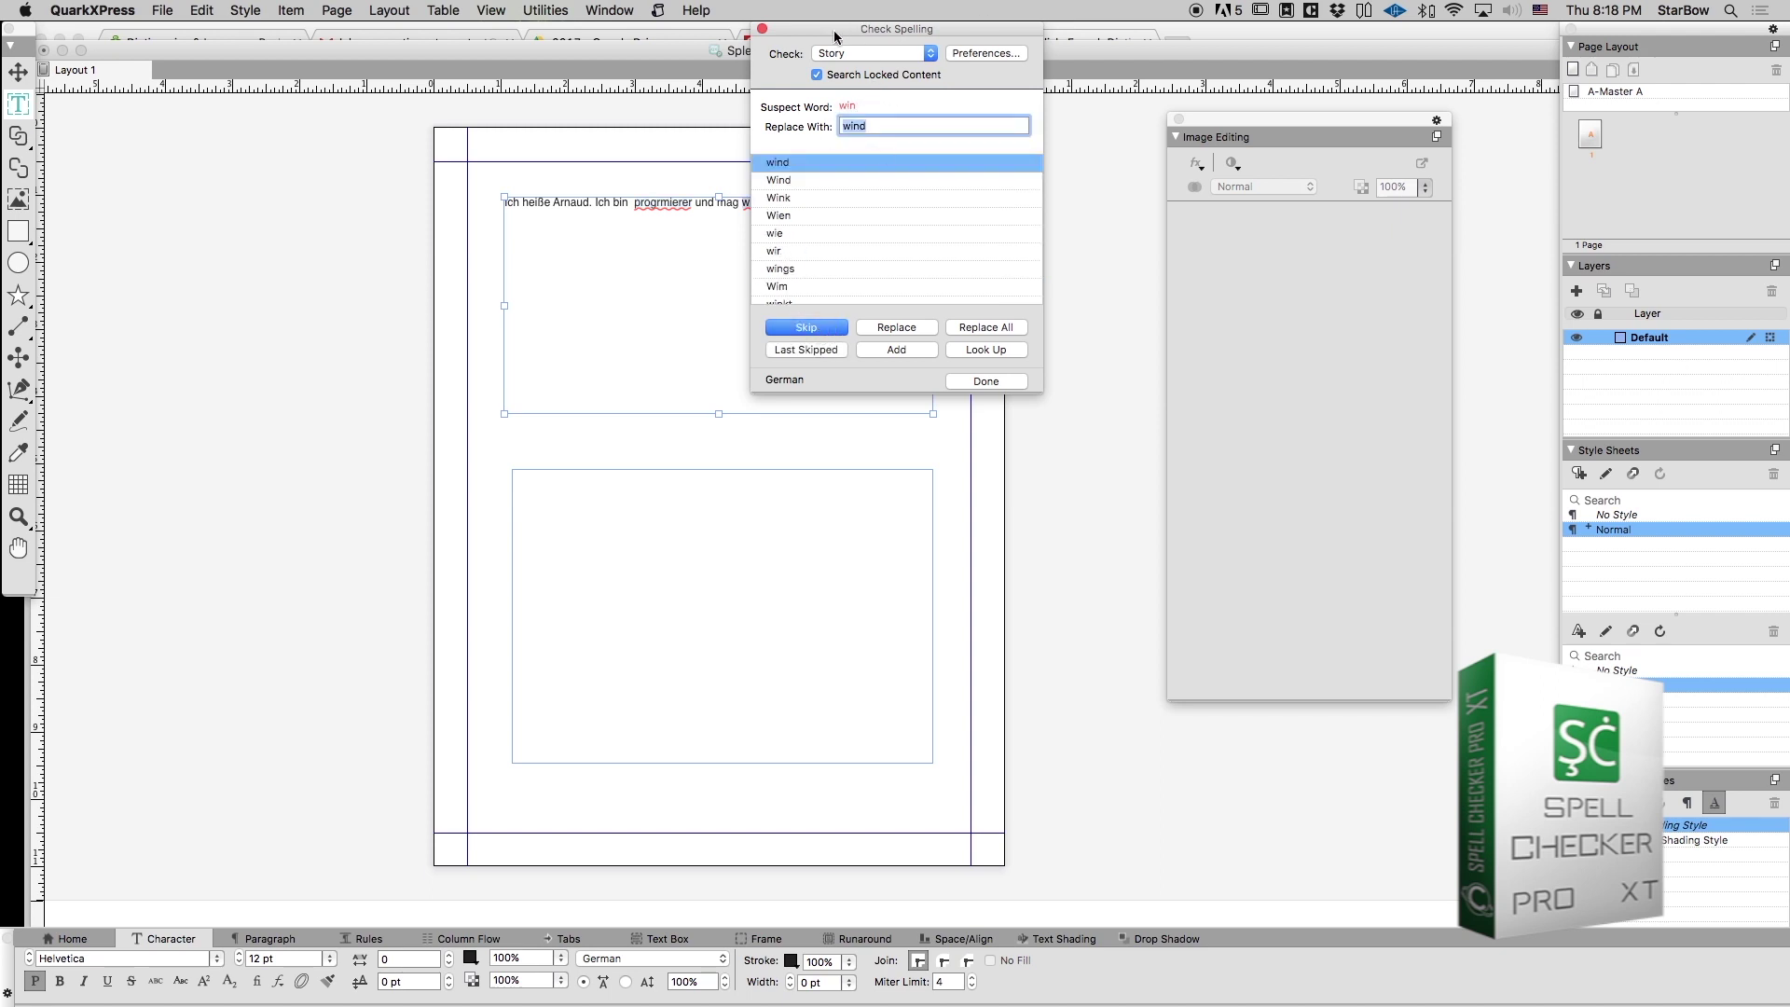
- Move the spelling window aside and choose Wien as the replacement for win
left_click_drag(834, 37, 1092, 58)
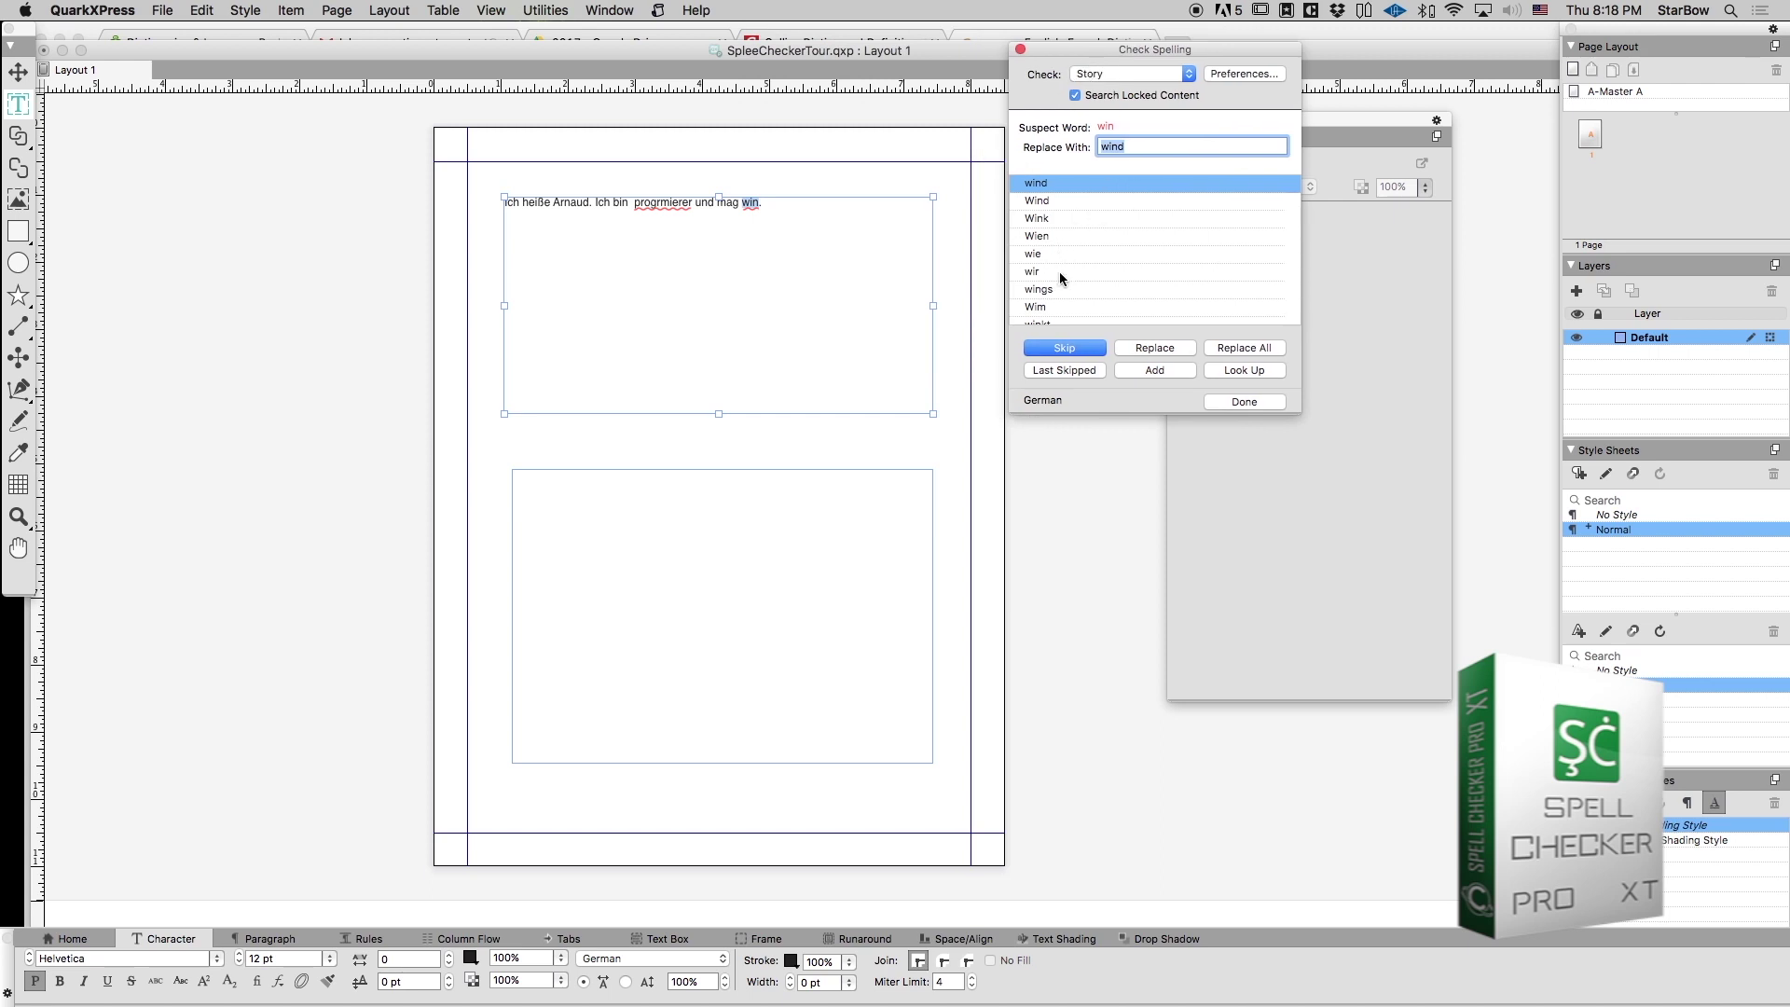
scroll(1082, 201, "down", 5)
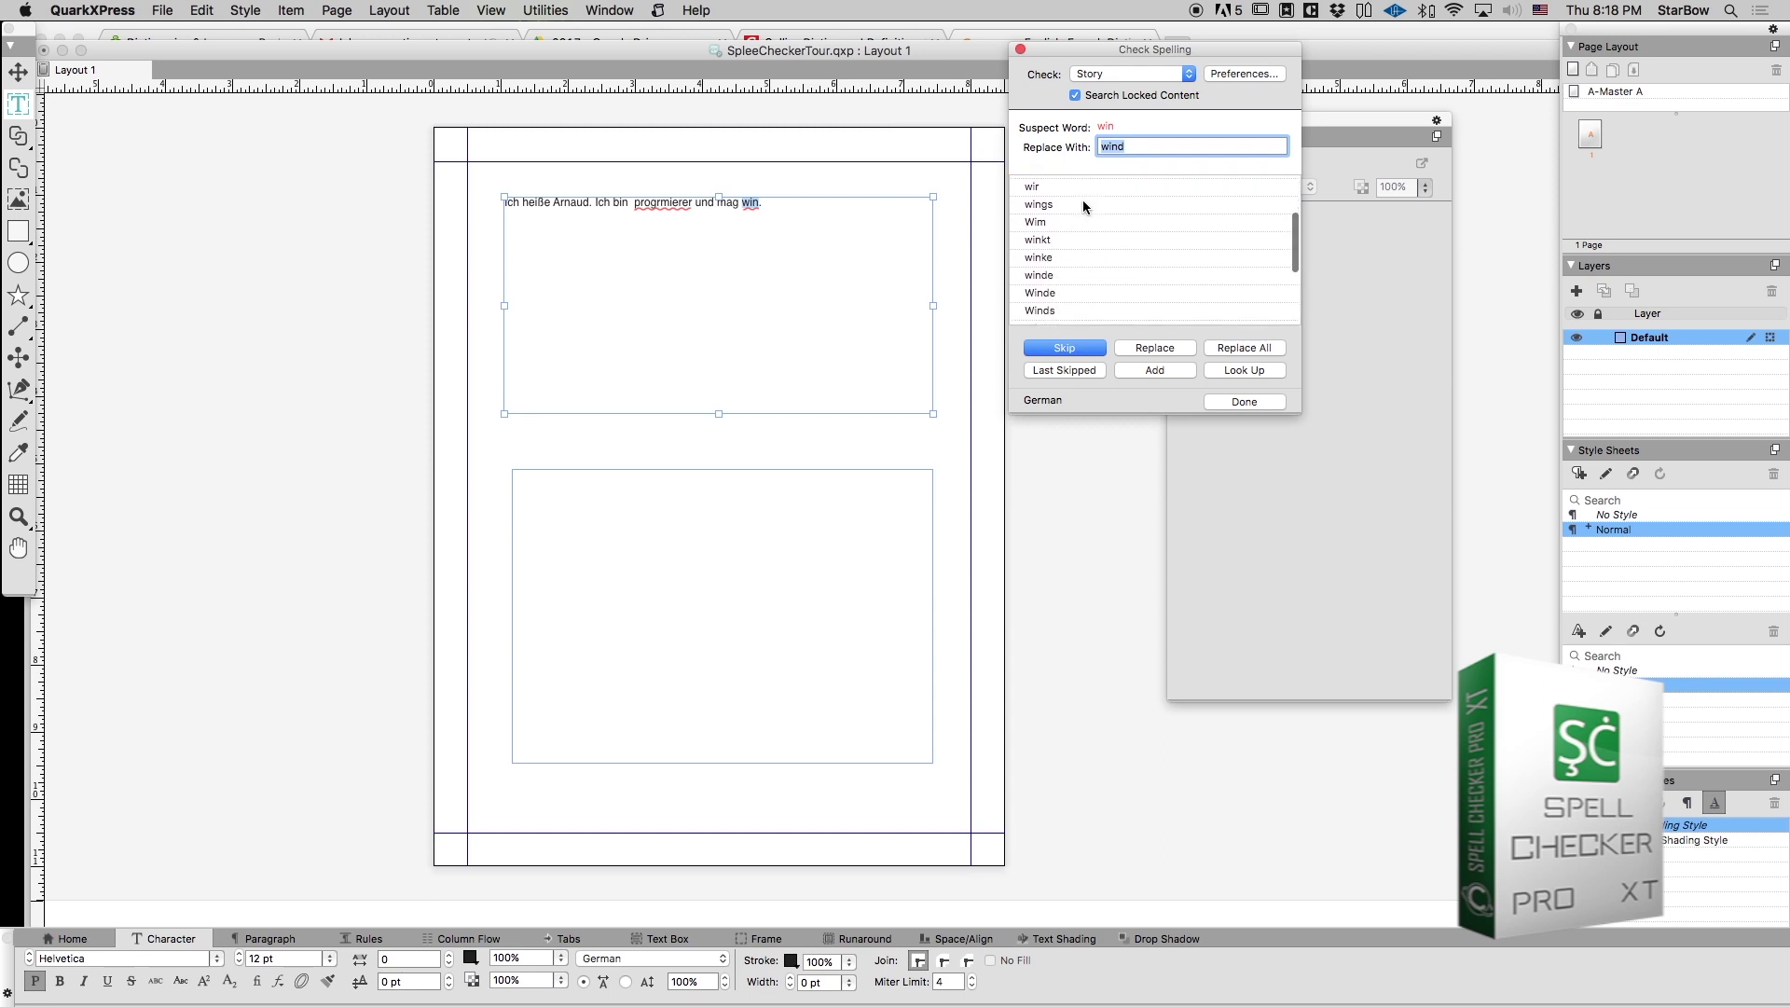
scroll(1084, 207, "down", 4)
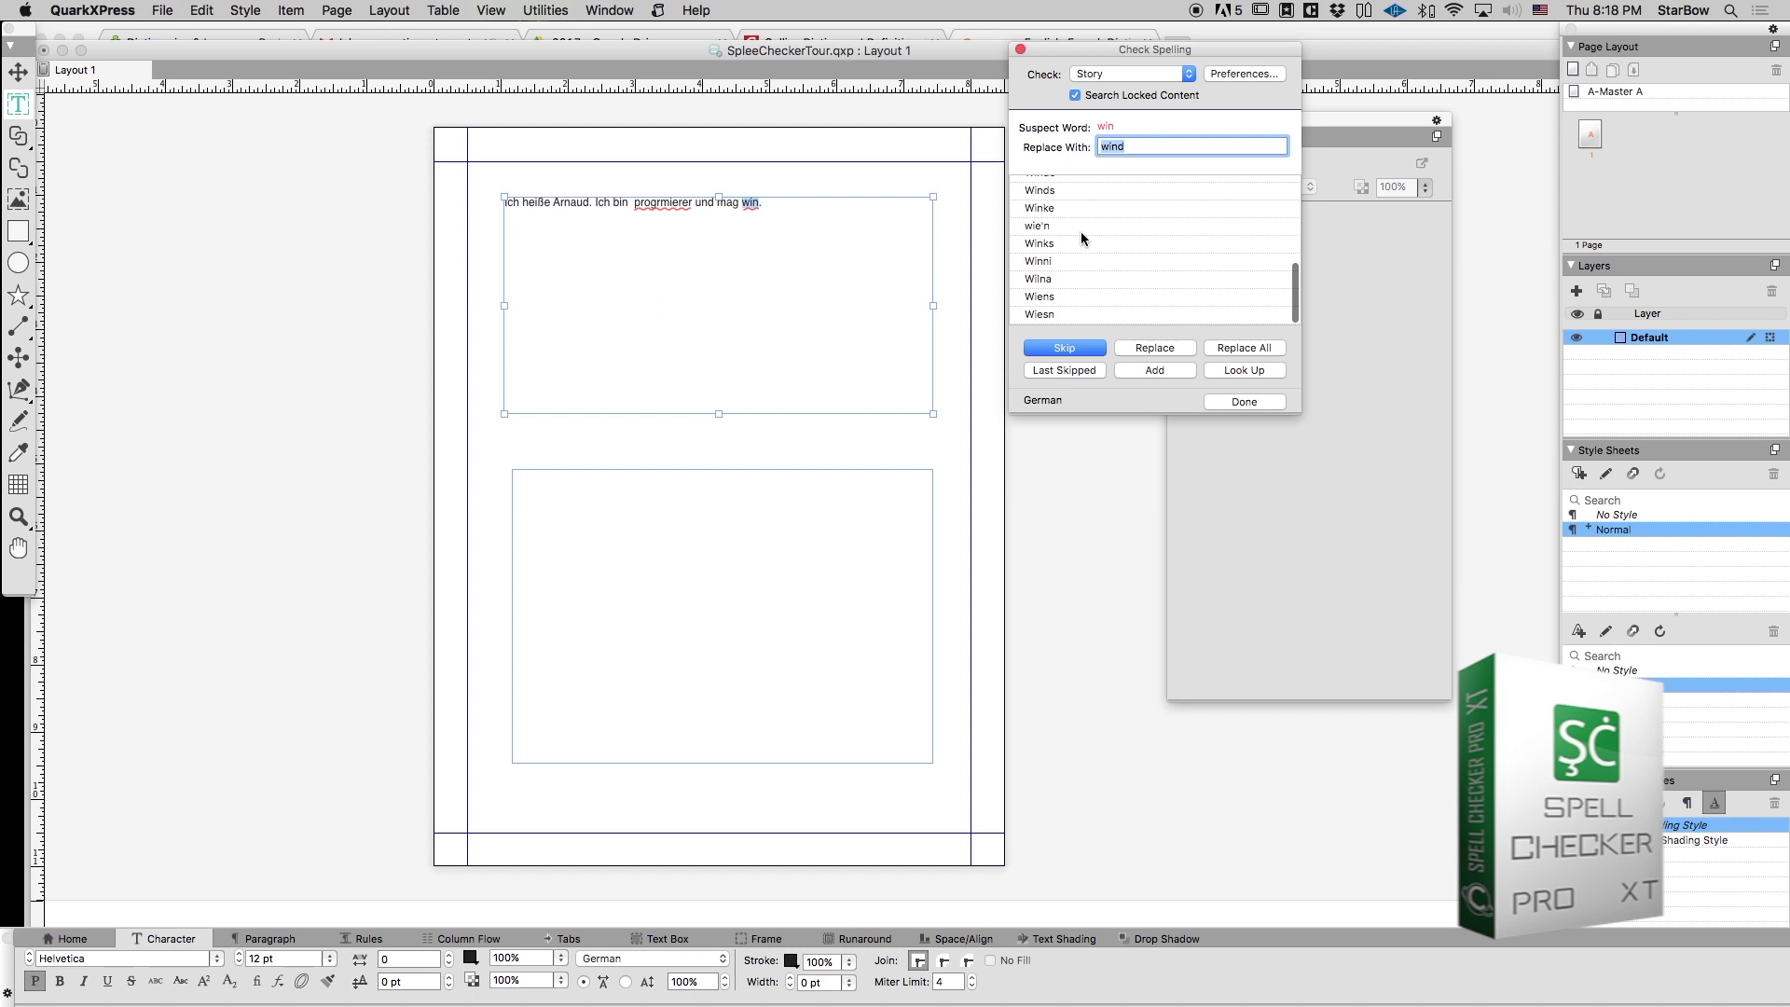
scroll(1082, 289, "up", 9)
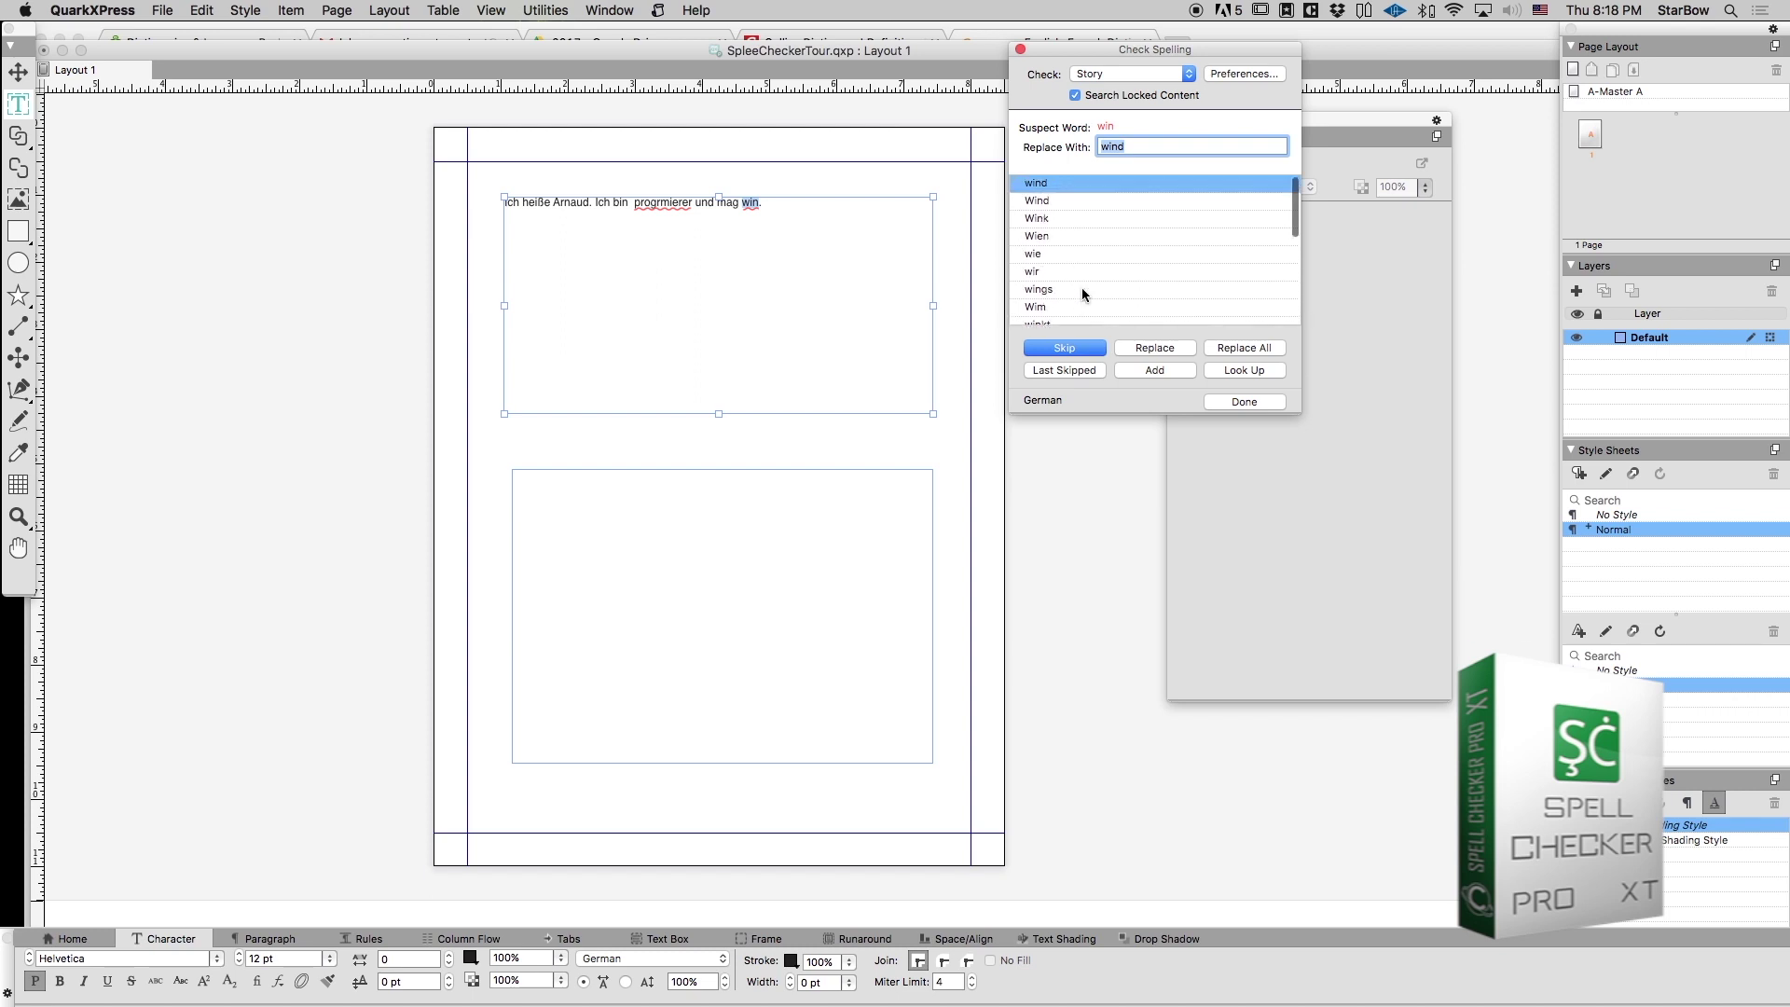
left_click(1109, 236)
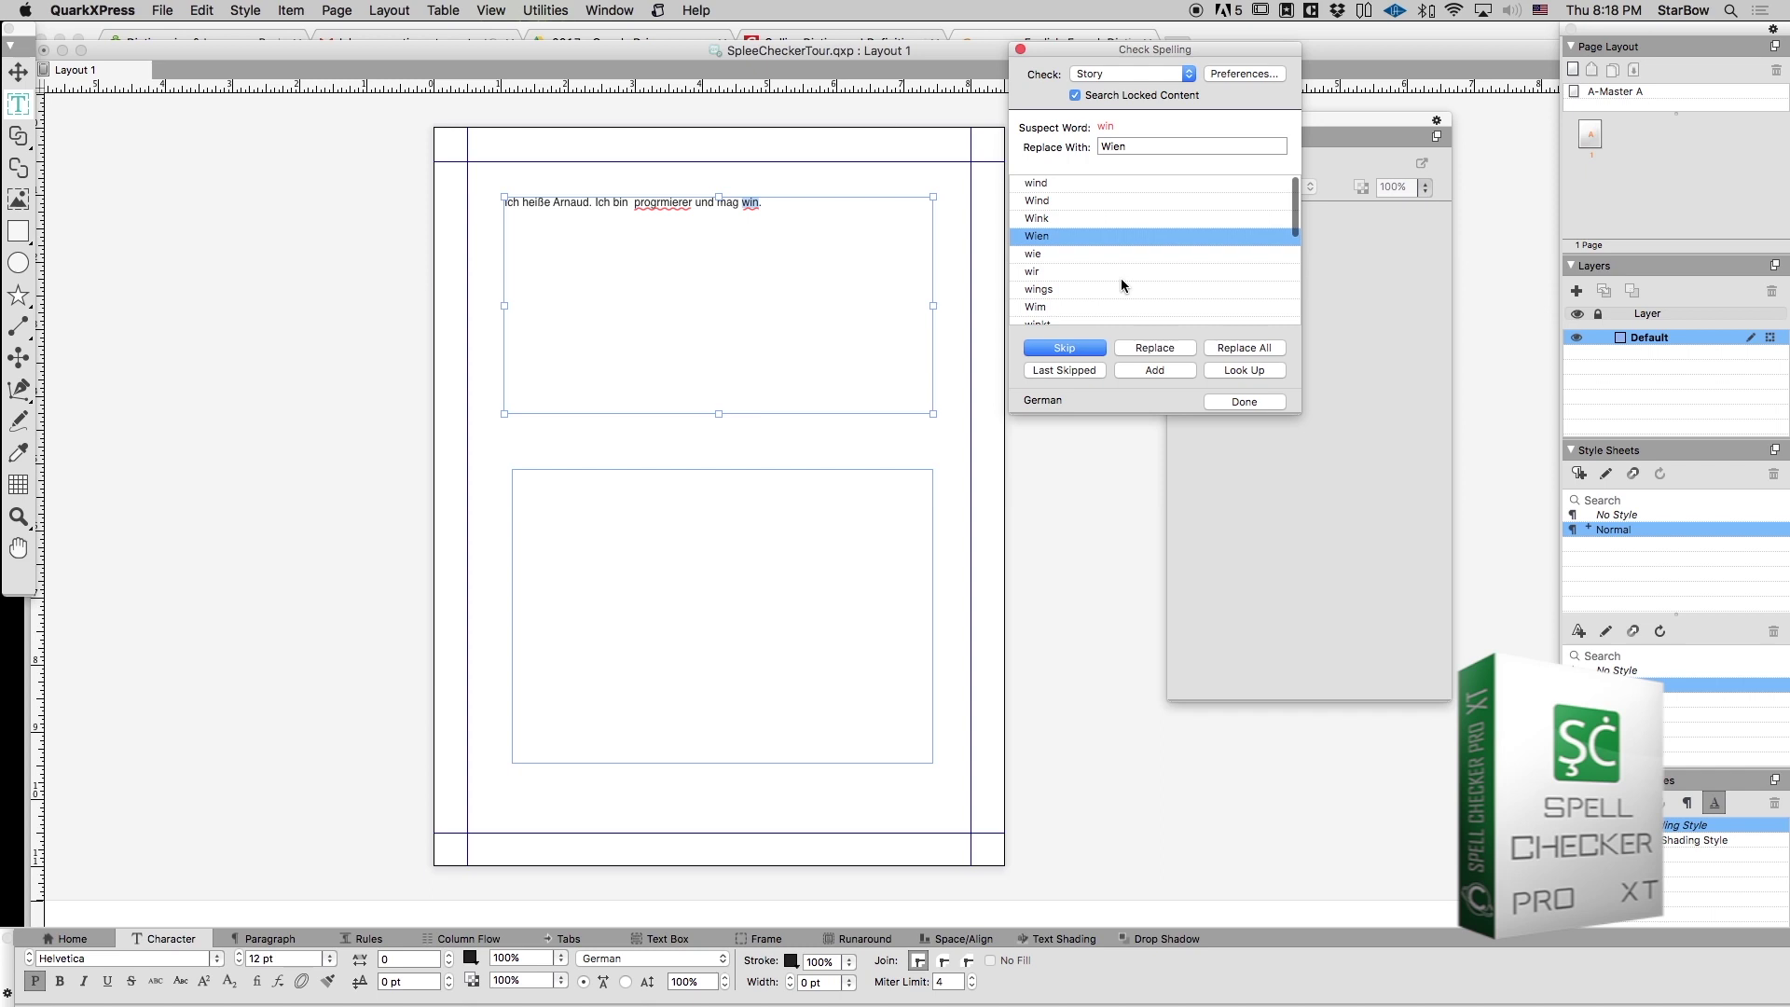
- Close the spell check and switch the SpellCheck Engine to Hunspell
left_click(1021, 49)
left_click(545, 10)
mouse_move(551, 36)
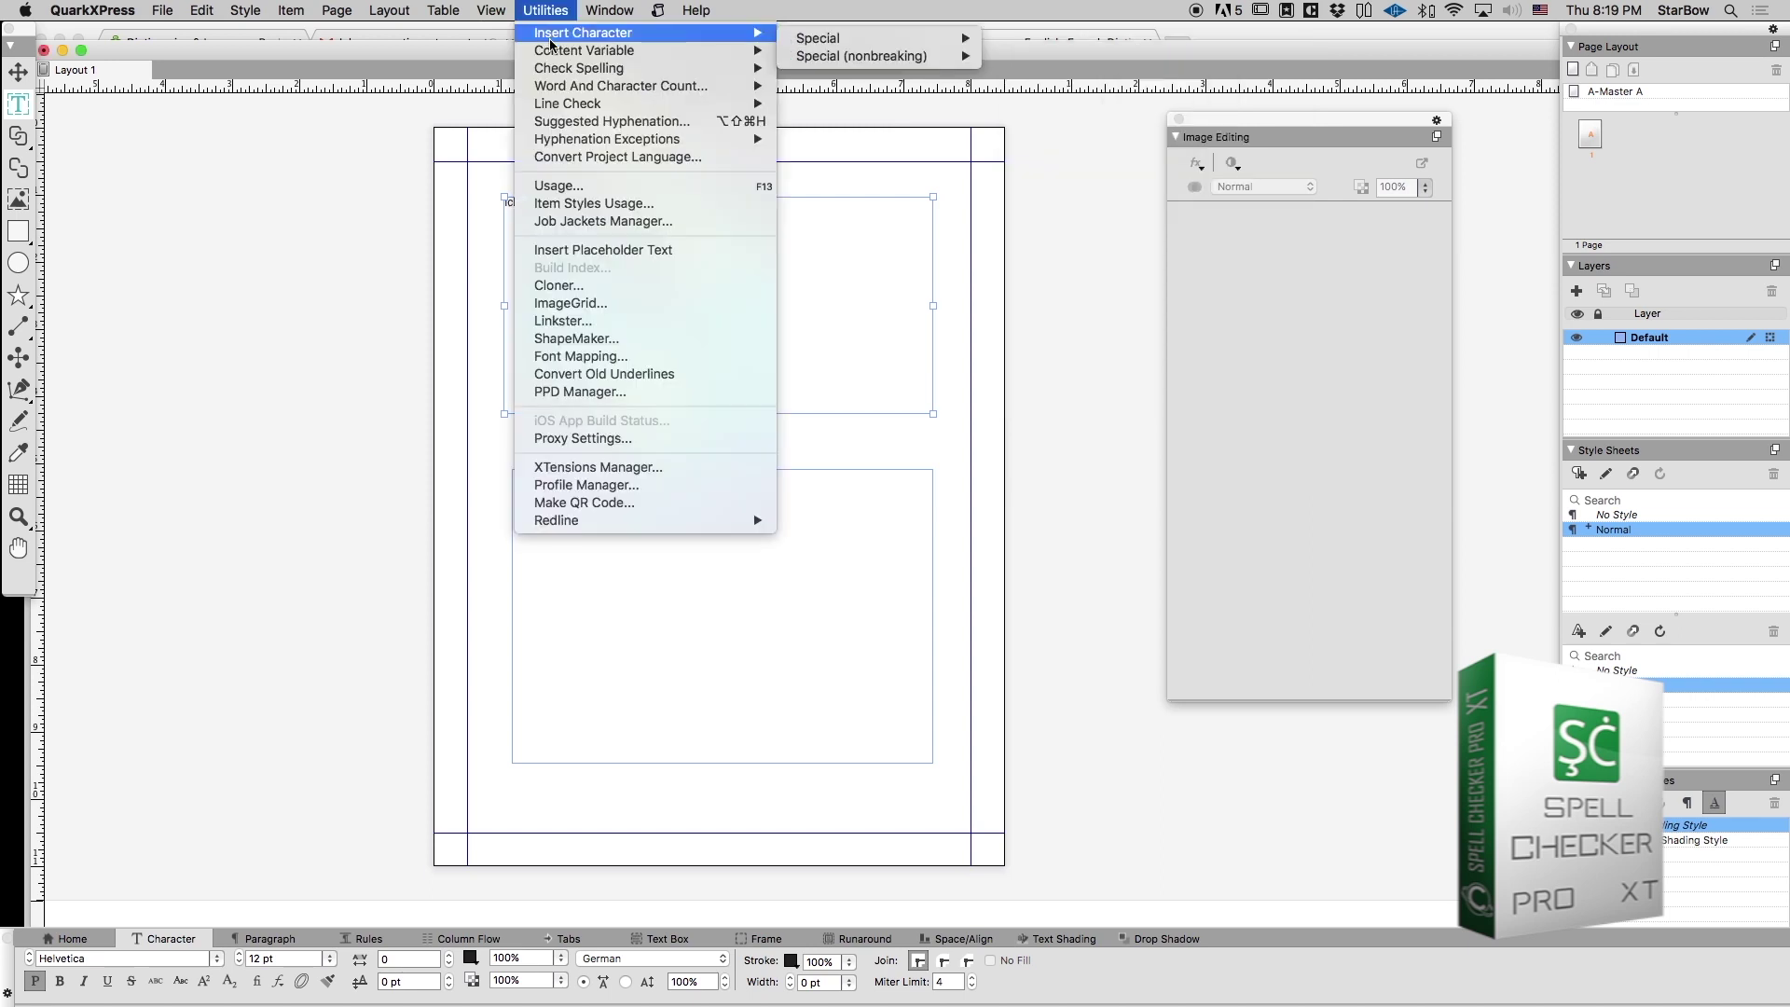
mouse_move(574, 71)
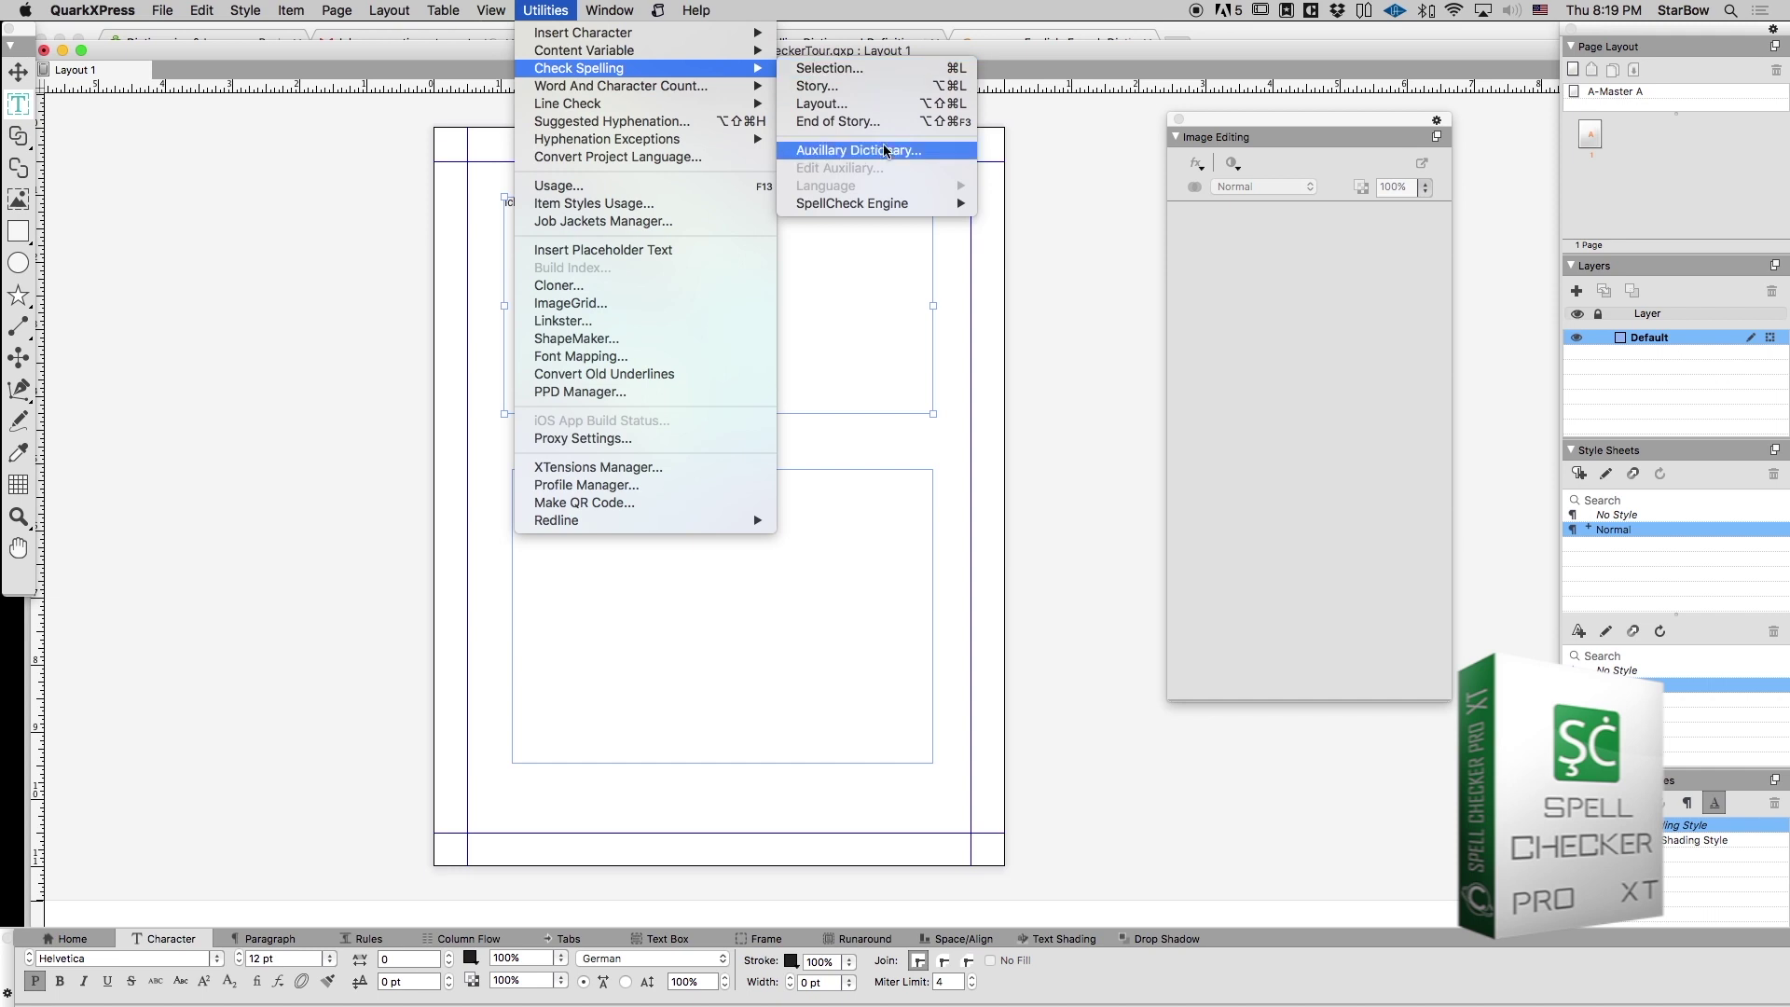
mouse_move(884, 203)
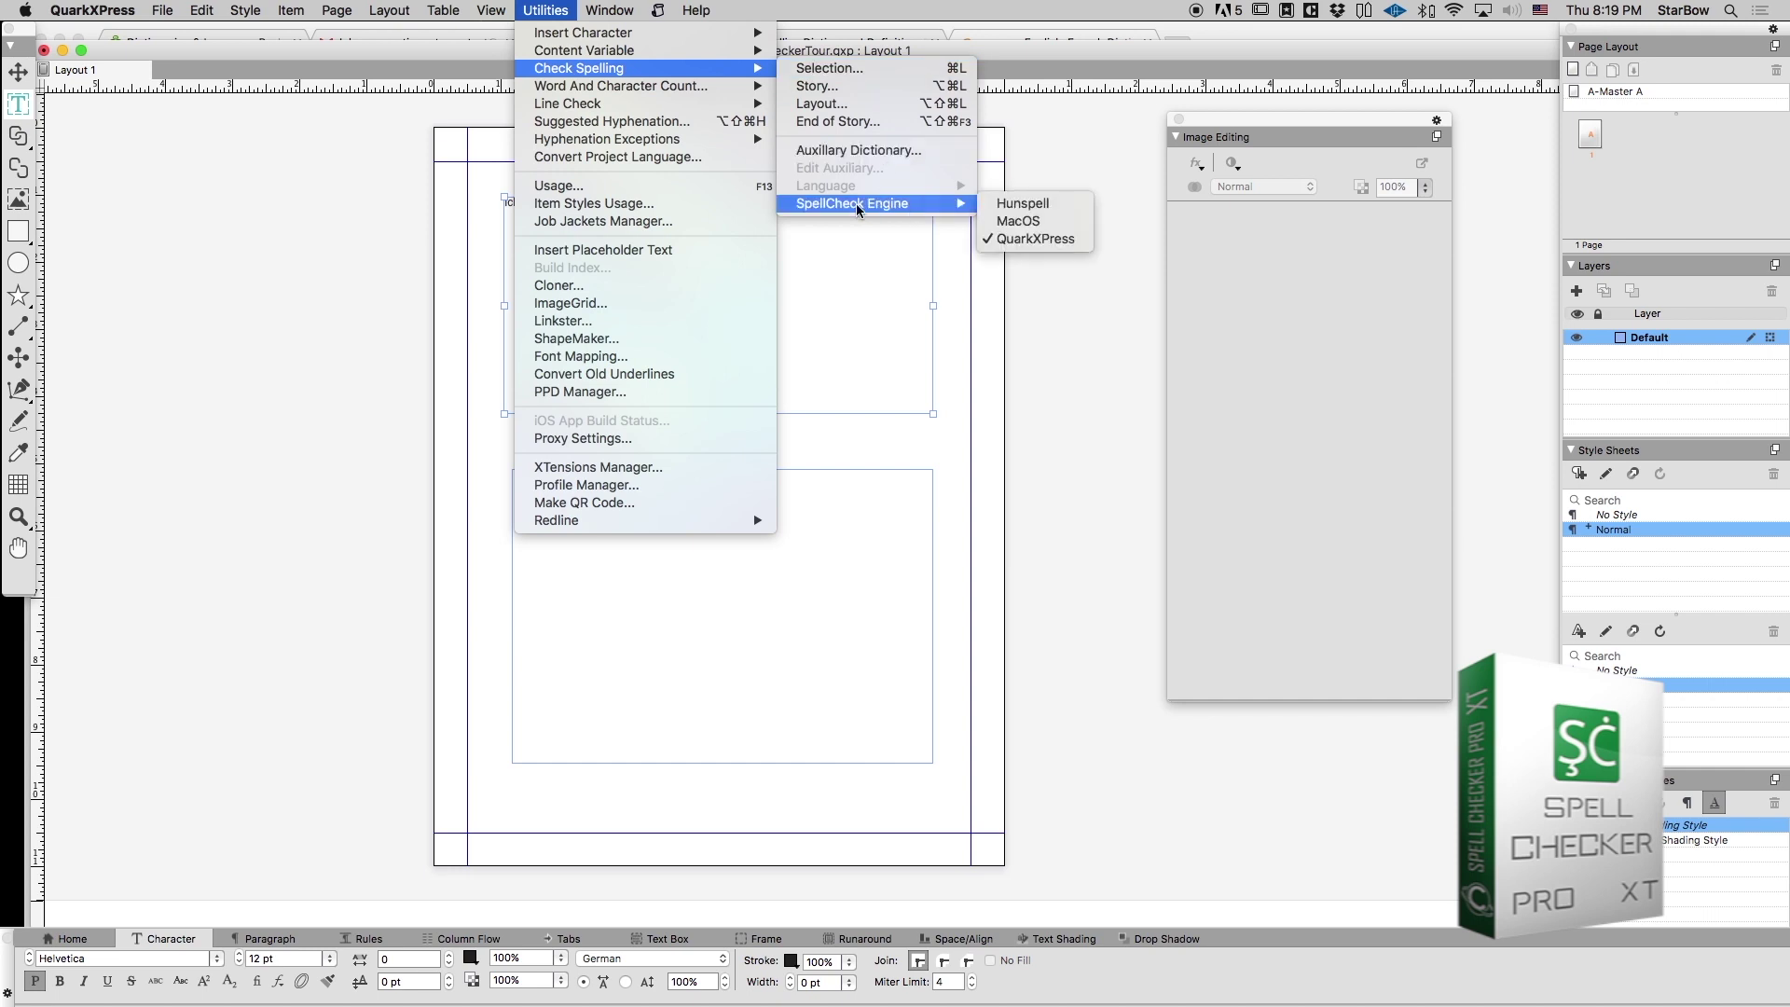
left_click(1058, 208)
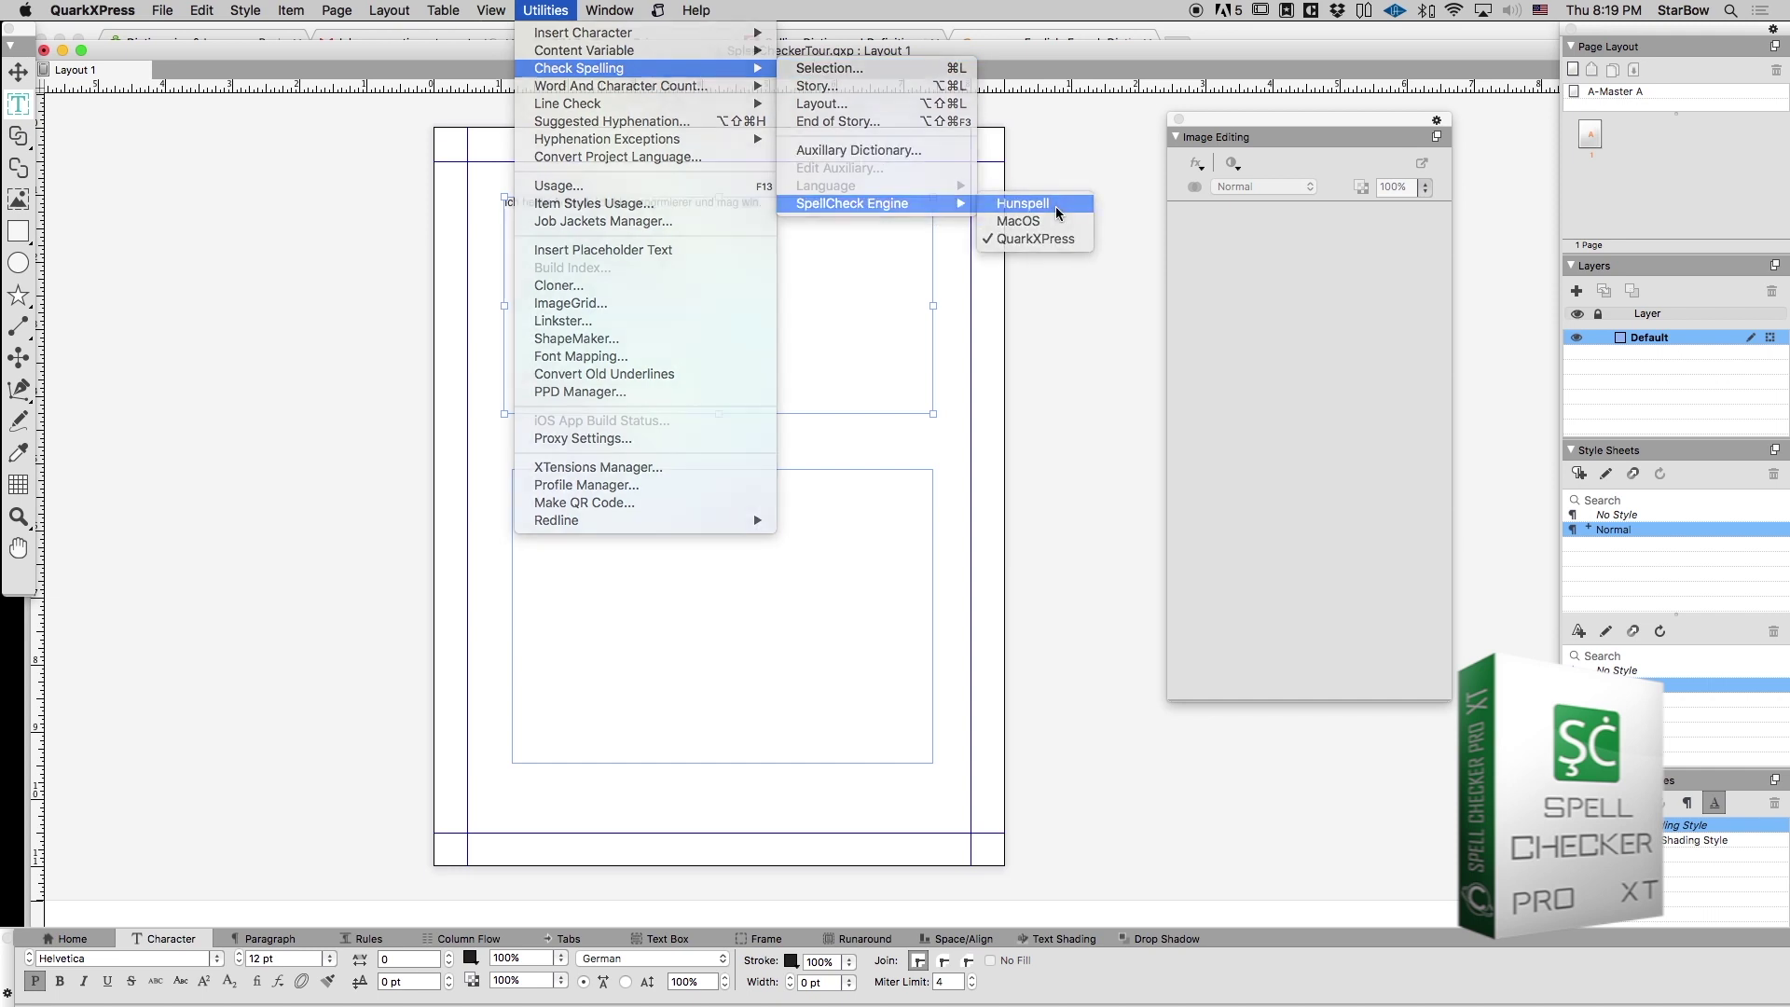
- Confirm the restart, reopen the project without saving, and select the sentence's text box
left_click(1037, 355)
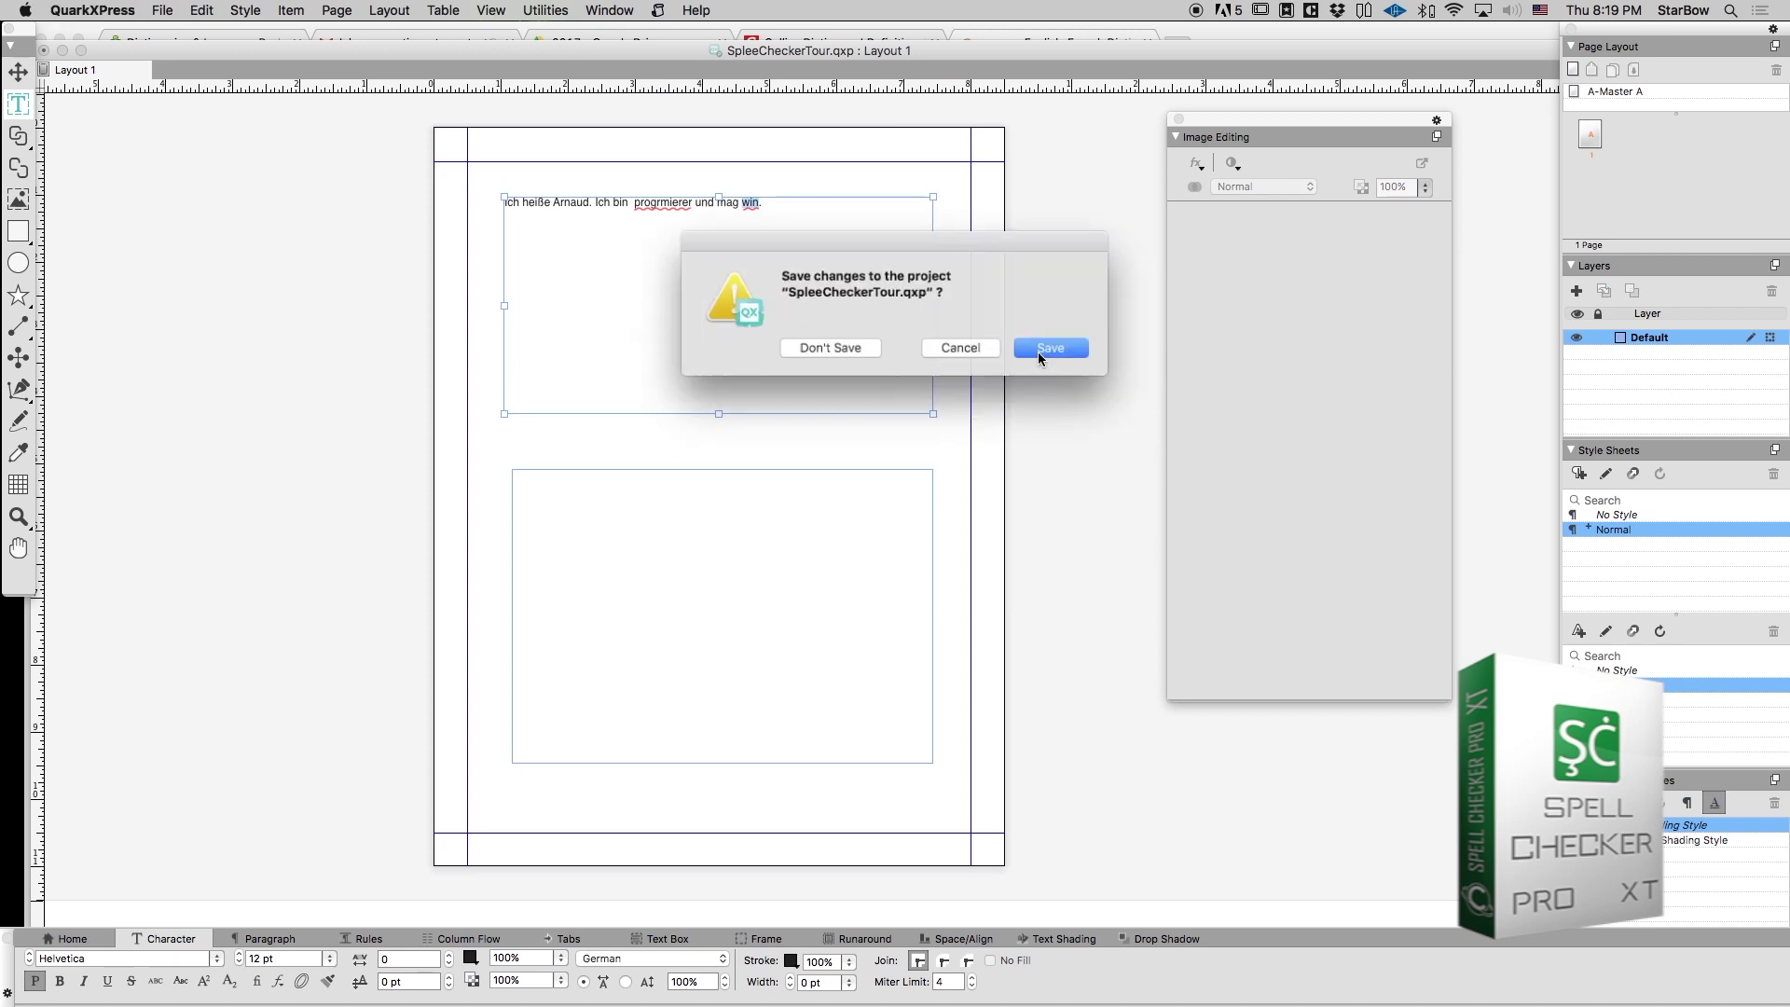
left_click(863, 354)
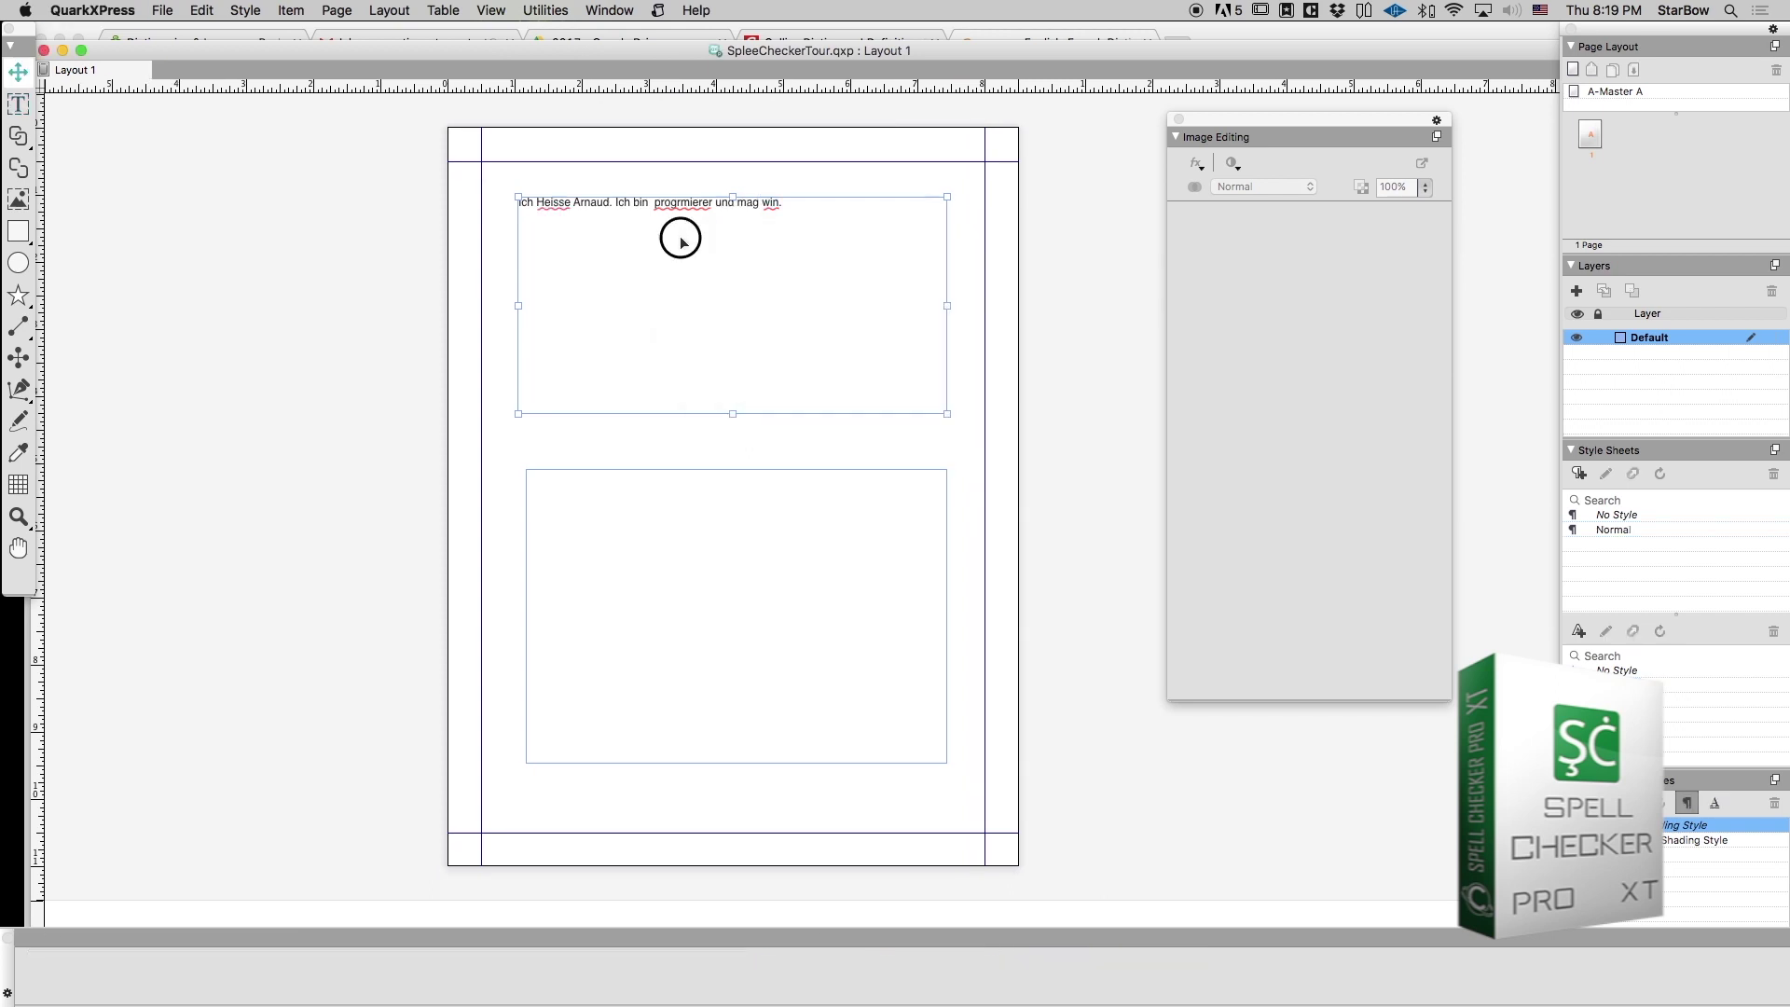
left_click(680, 238)
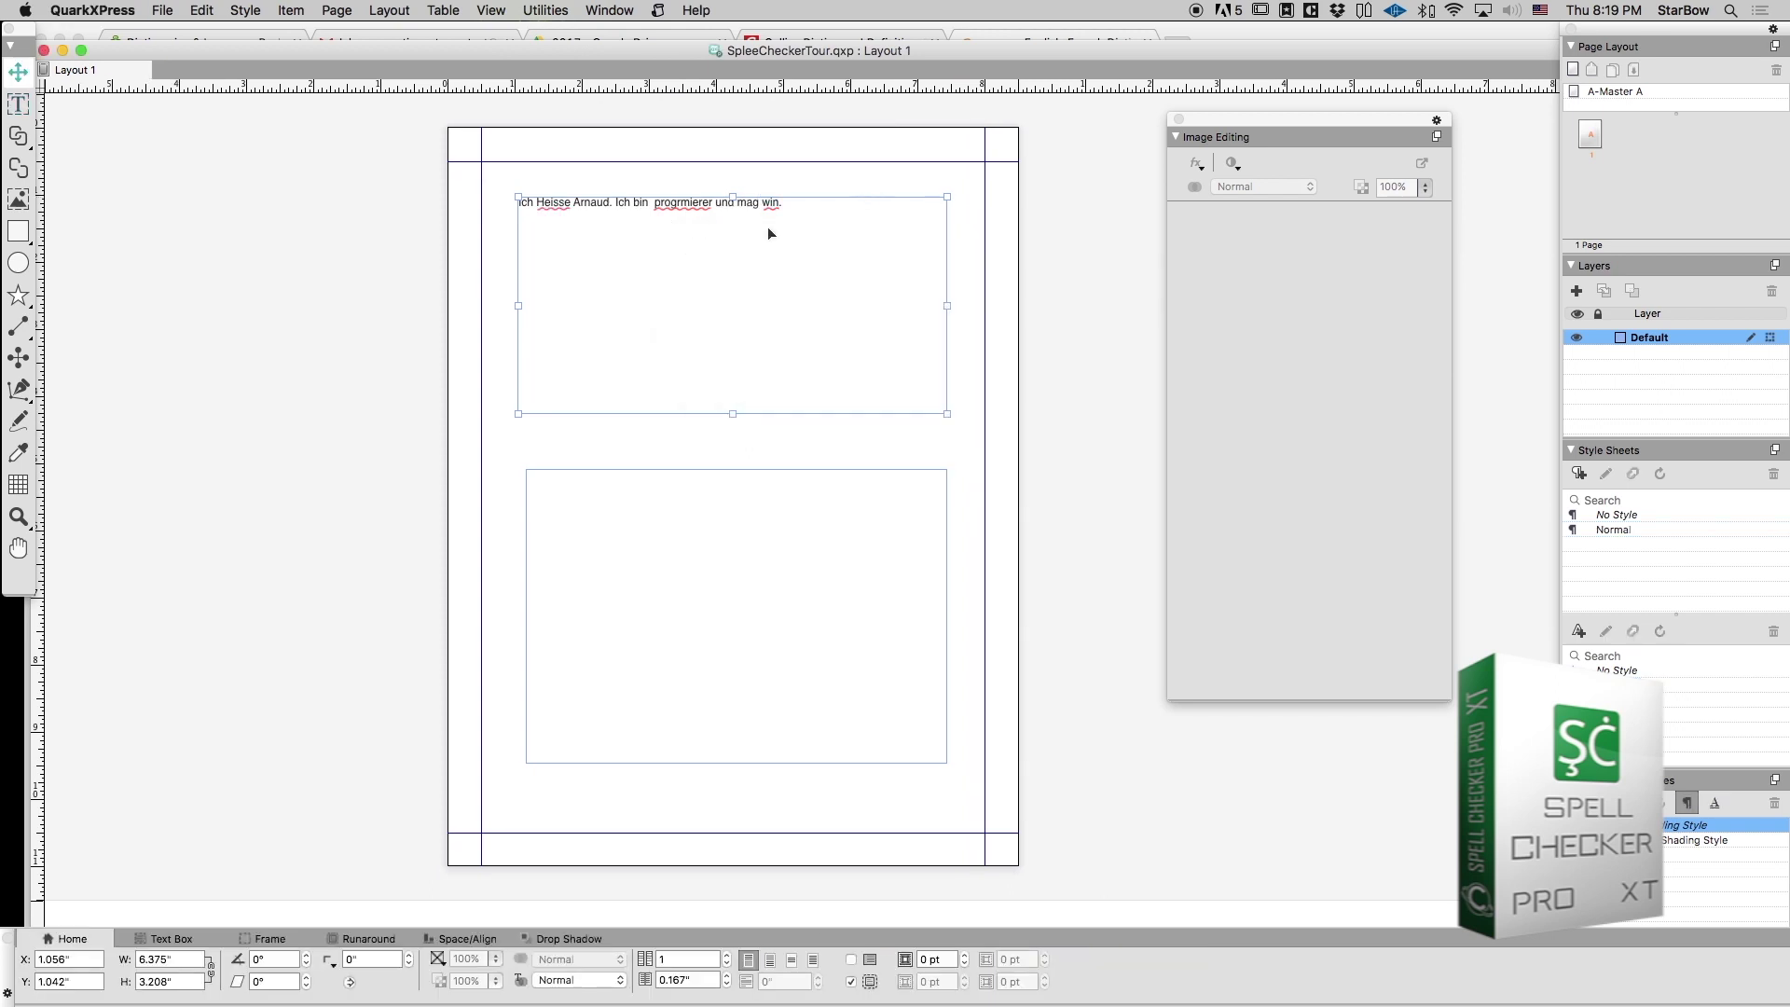
left_click(548, 10)
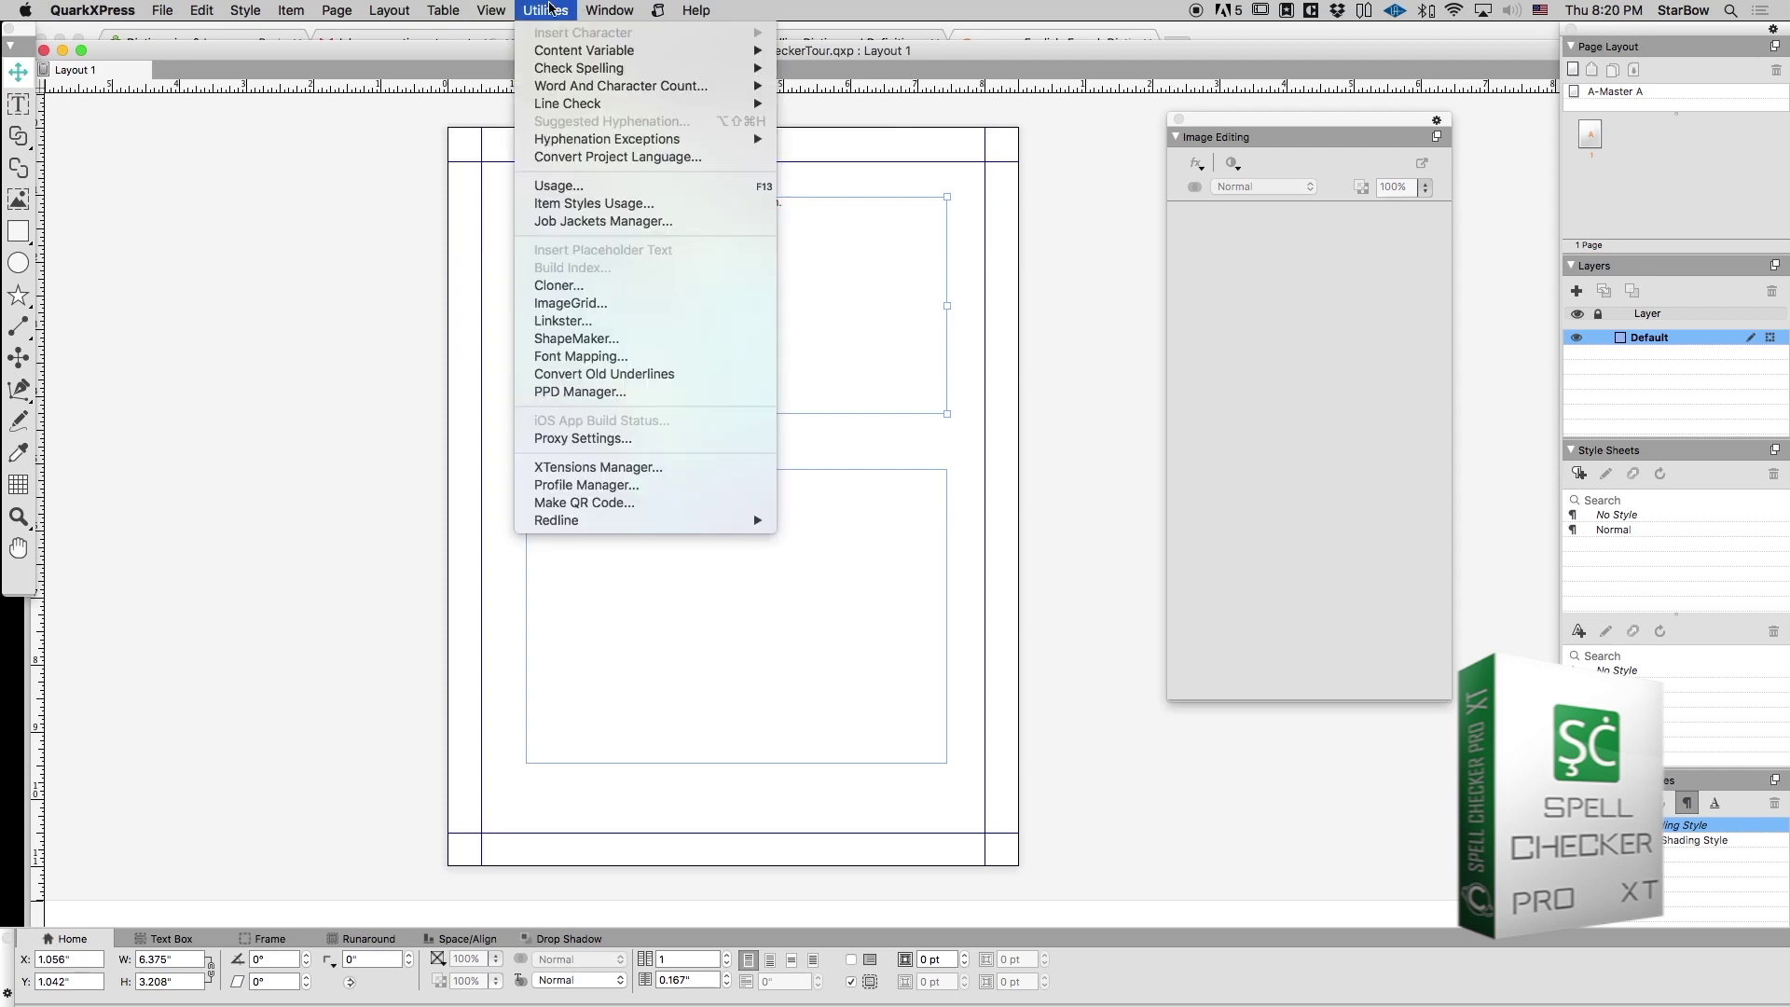
mouse_move(588, 72)
mouse_move(848, 189)
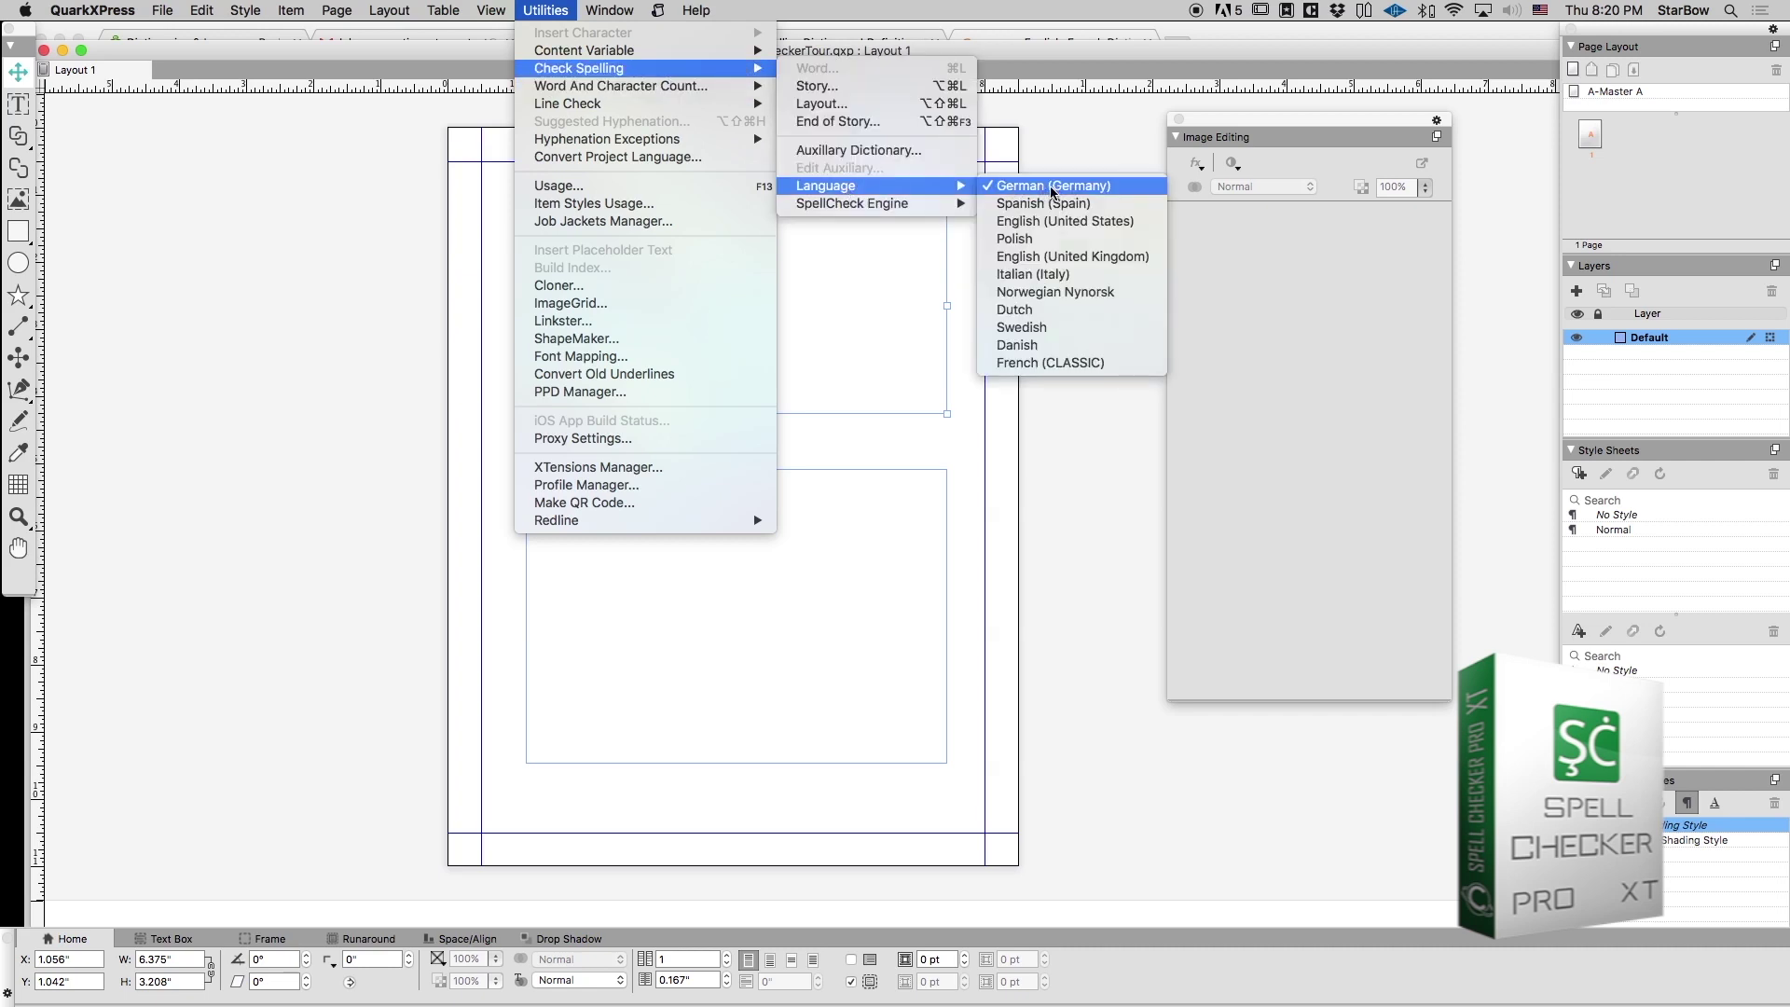
mouse_move(943, 205)
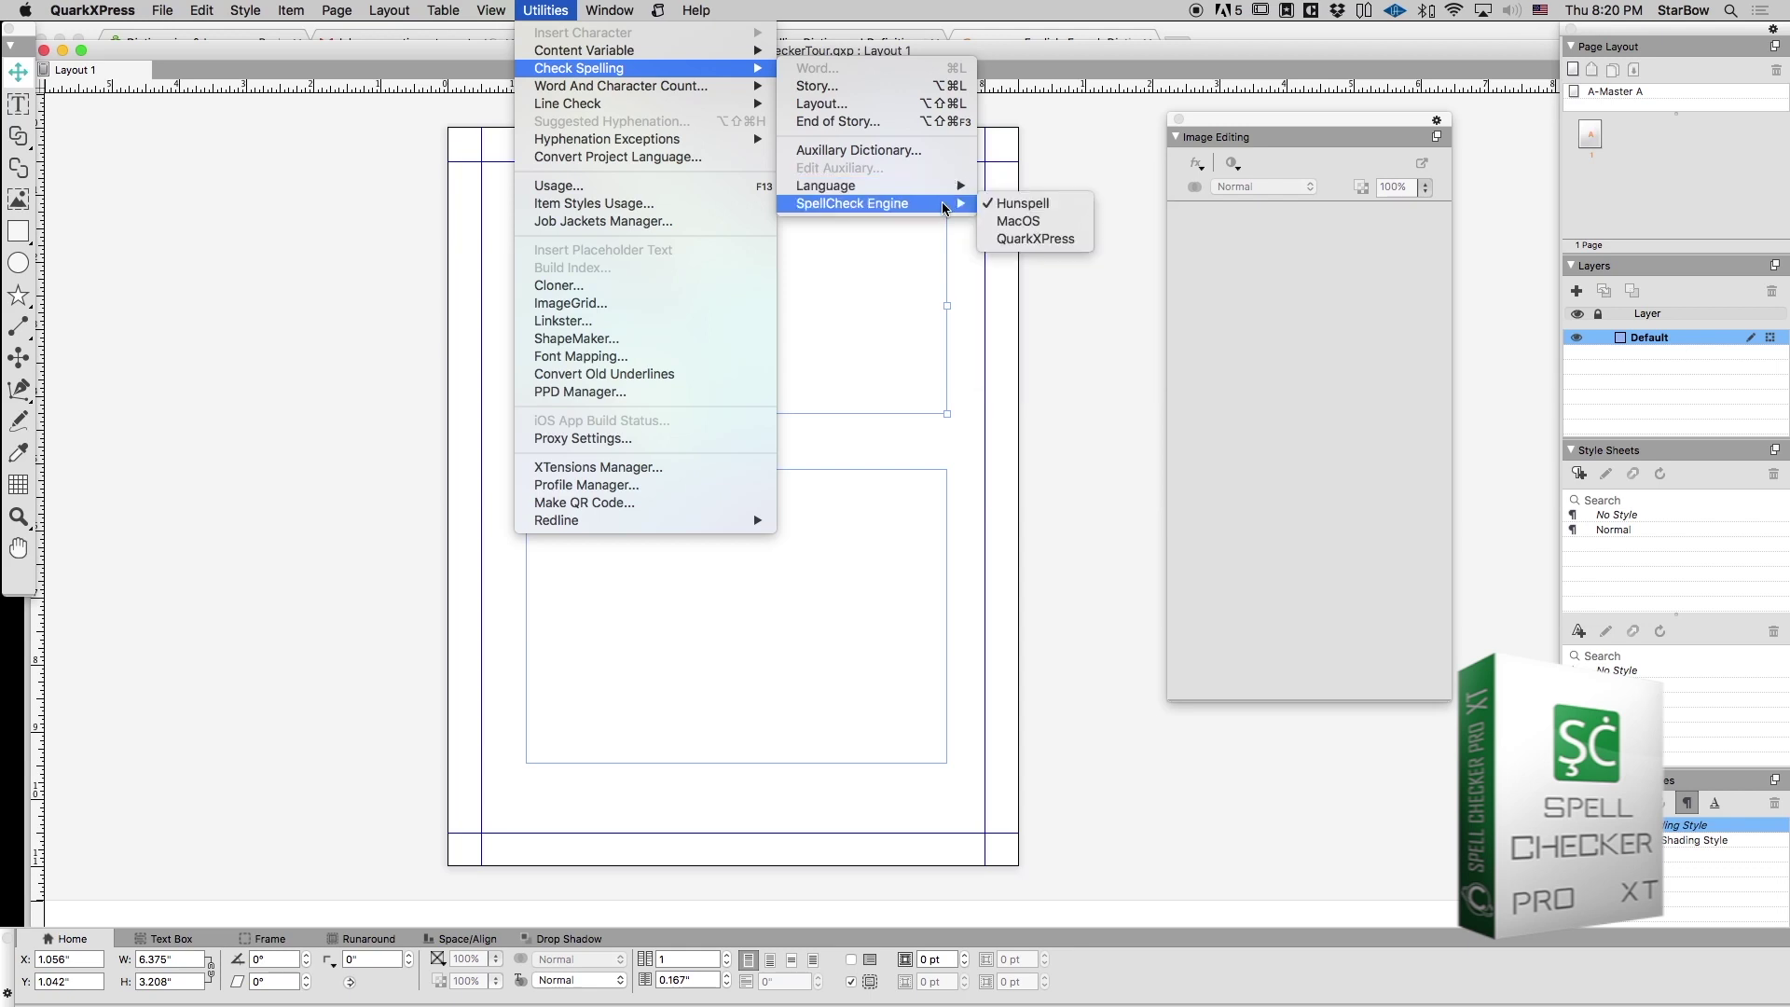
left_click(873, 317)
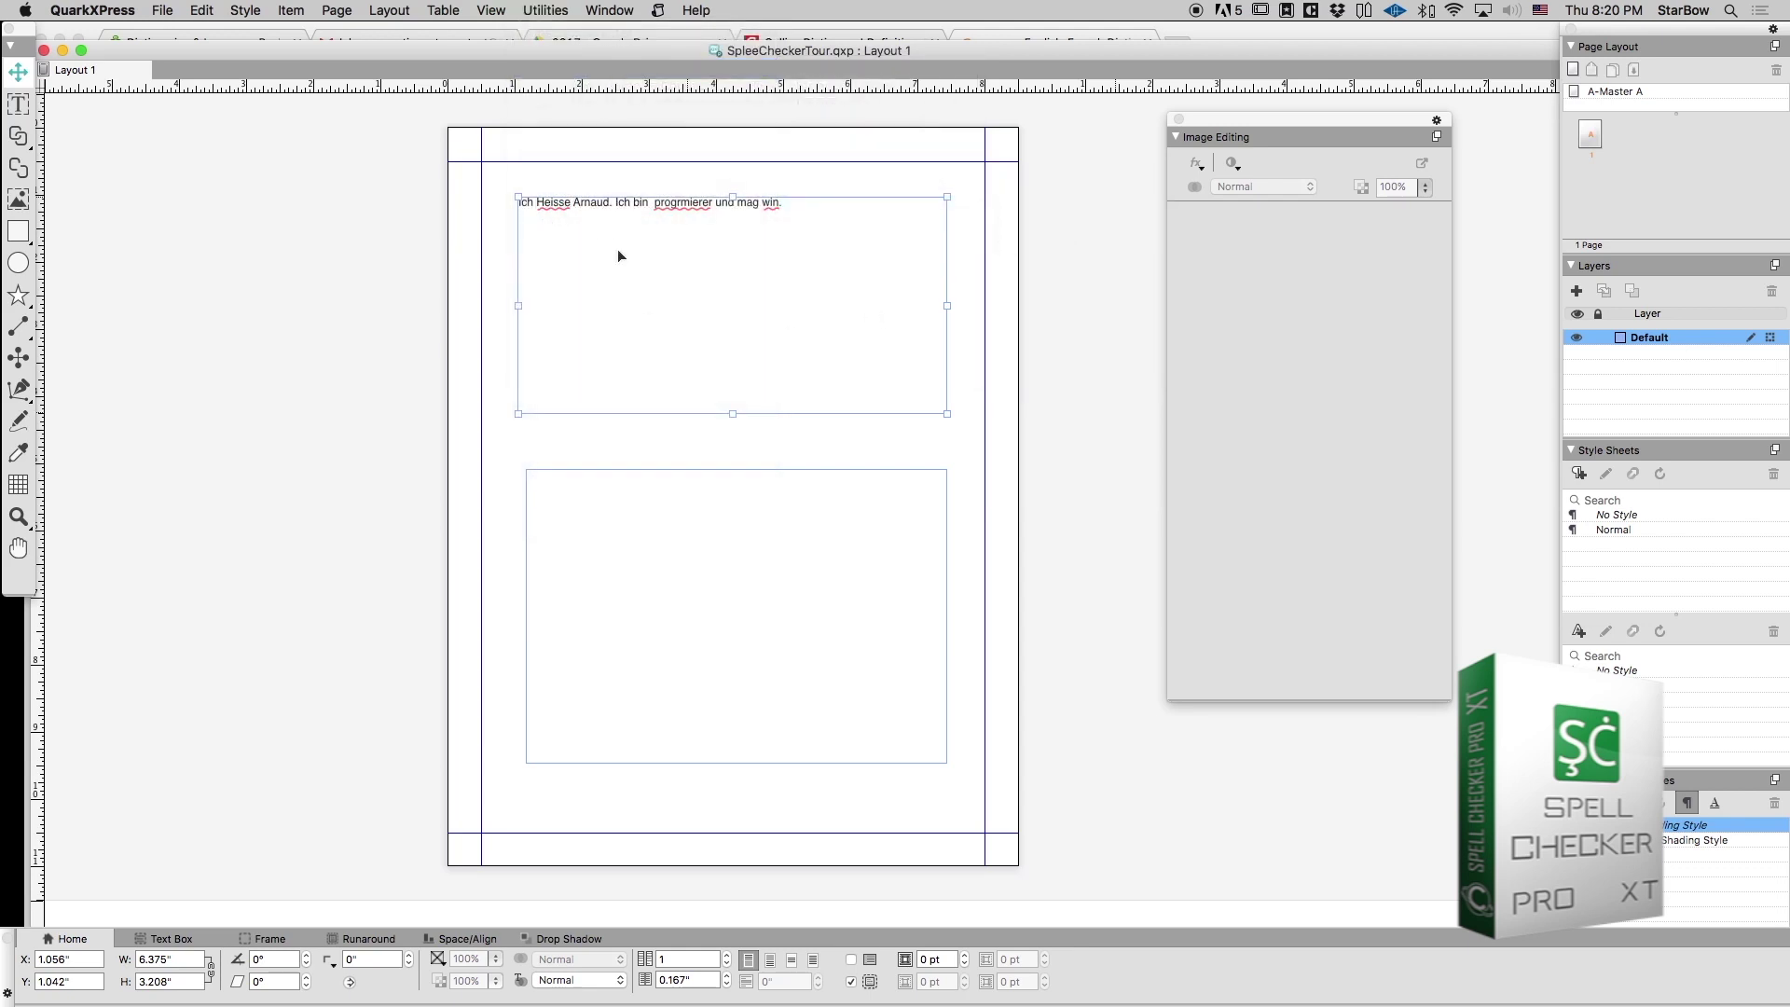
key("super+alt+l")
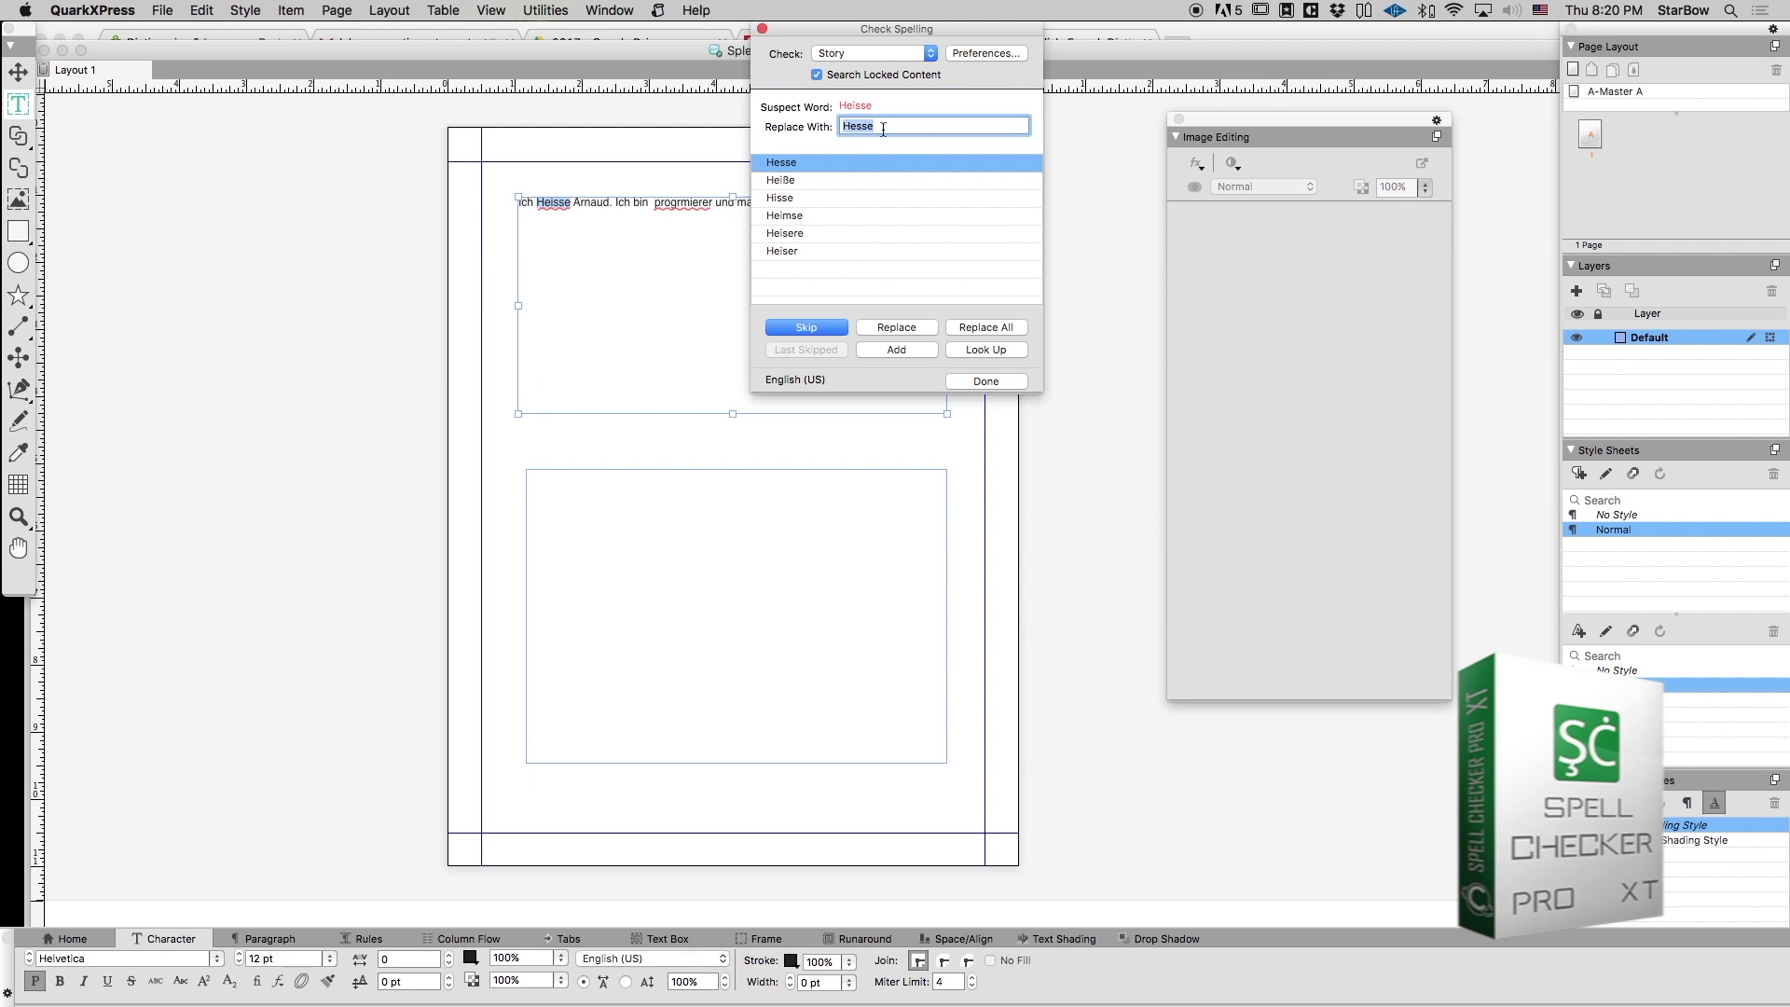
- Replace Heisse with Heiße, fix the name's spelling, and progrmierer with Programmierer
left_click(798, 181)
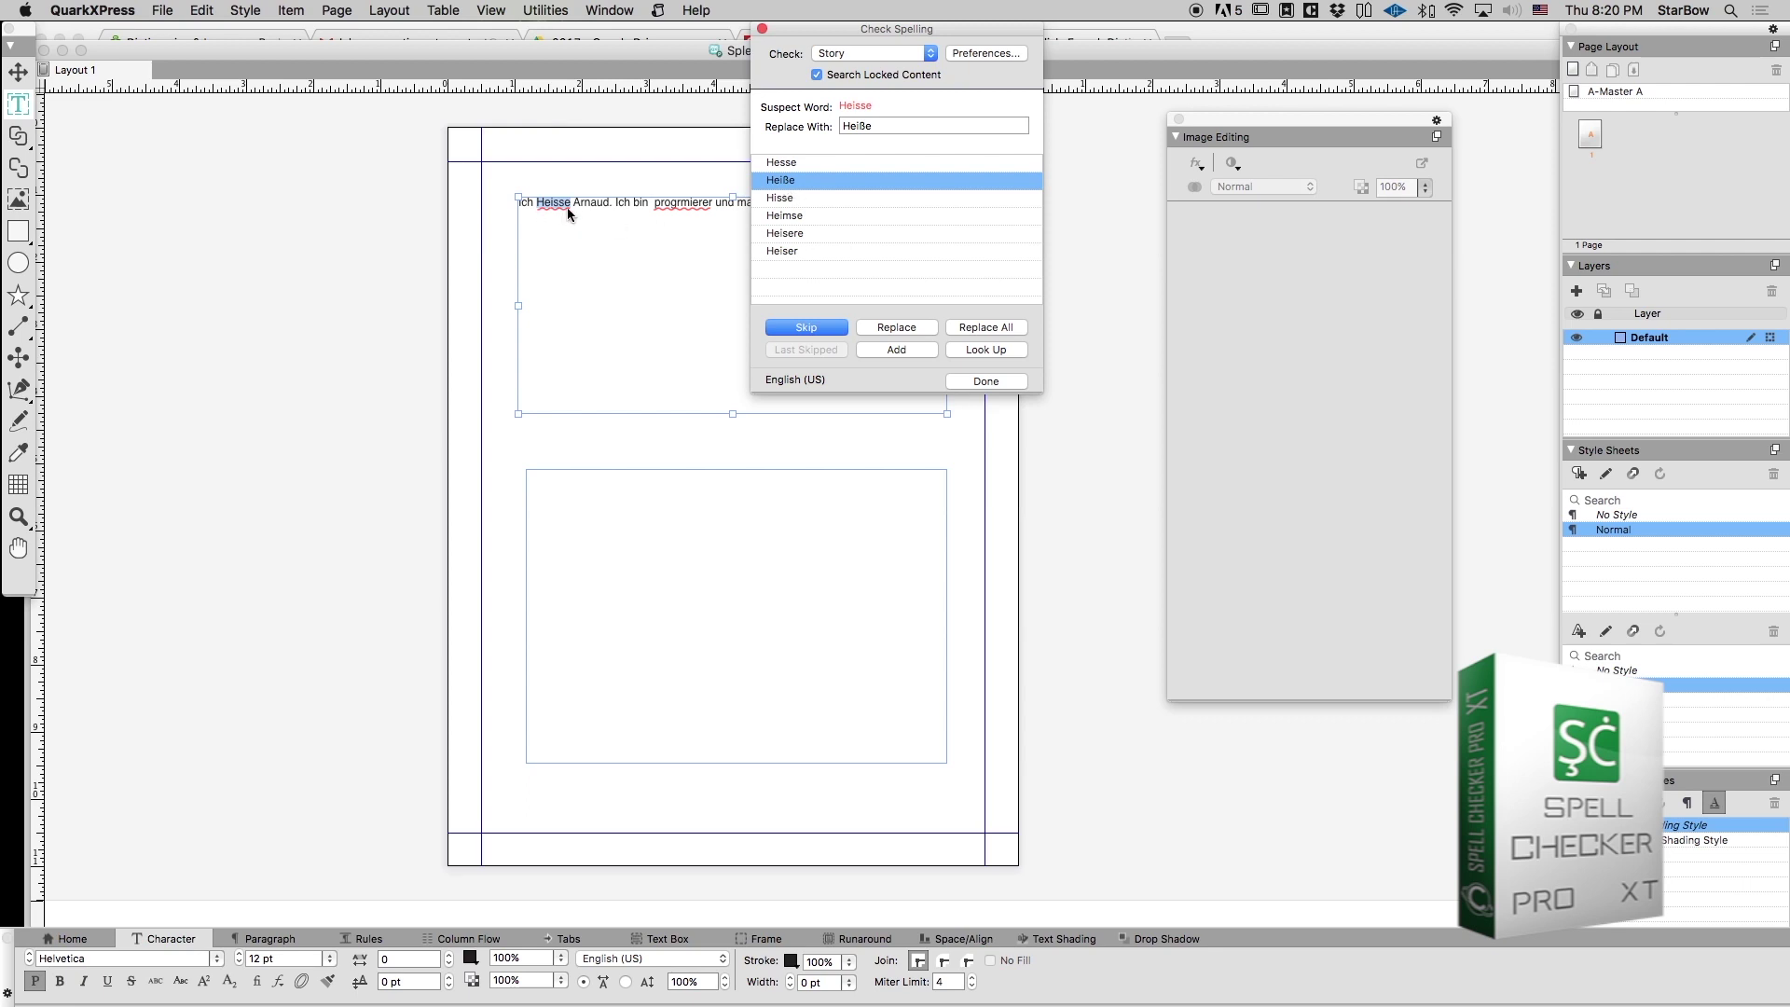
left_click(896, 328)
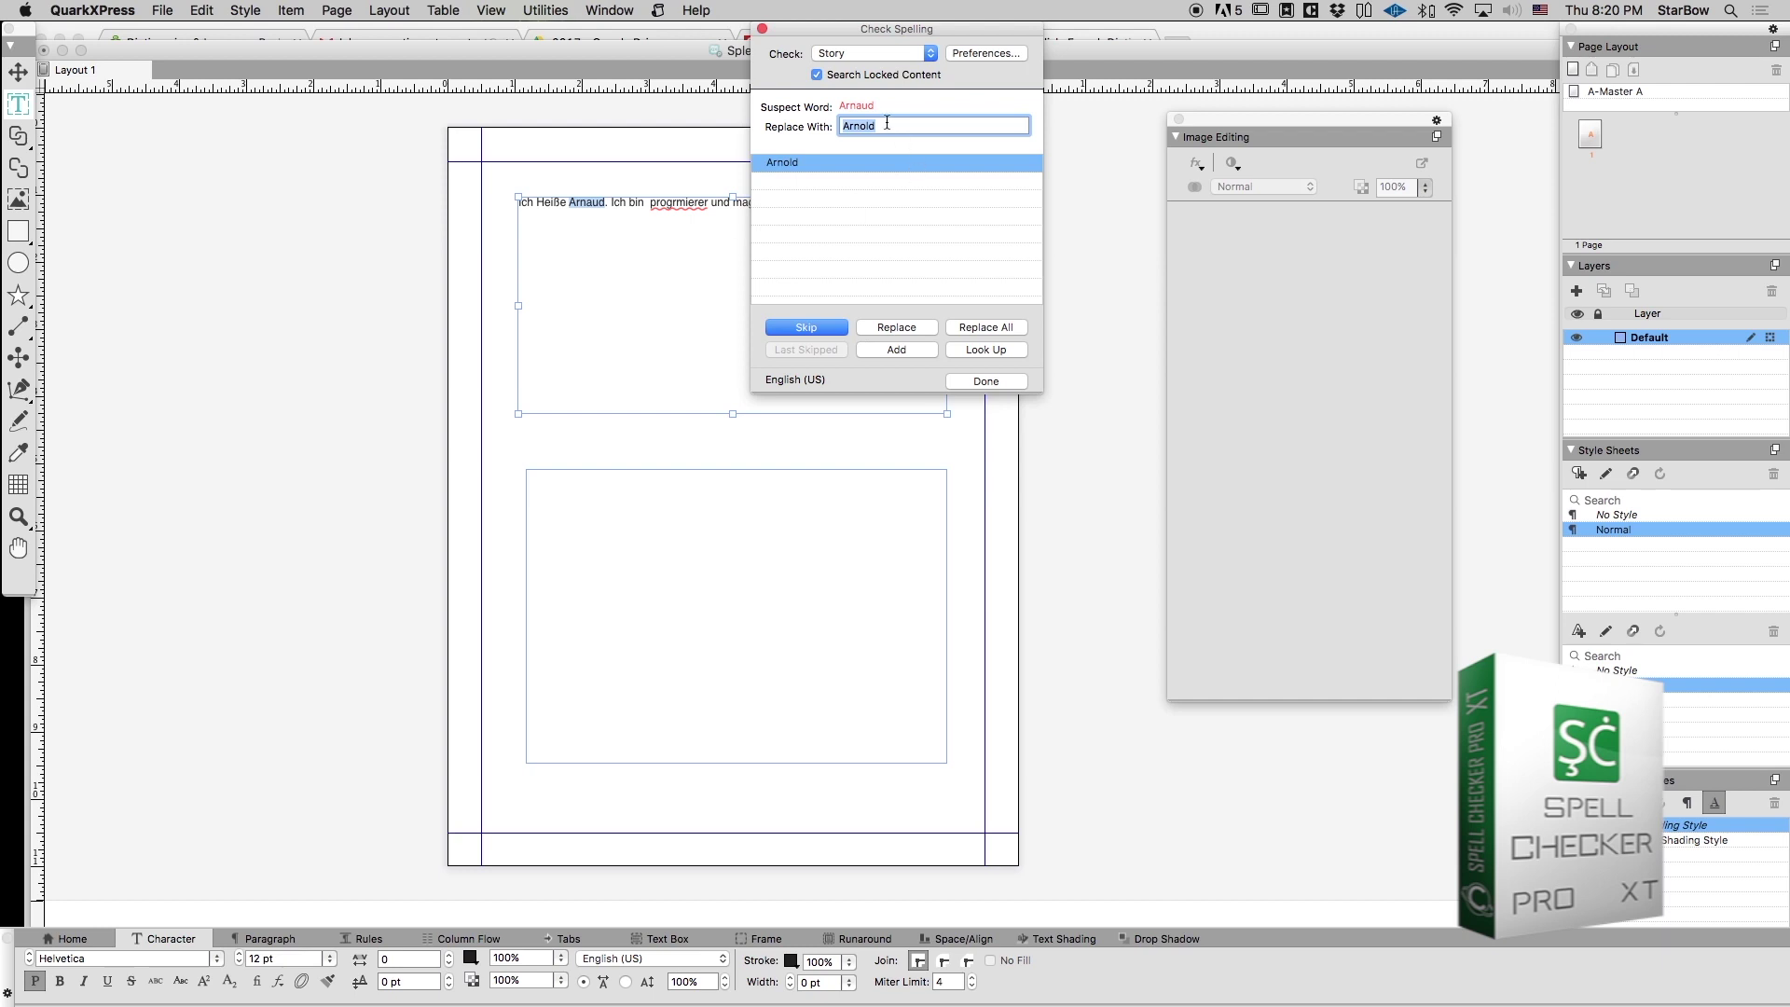
left_click(892, 328)
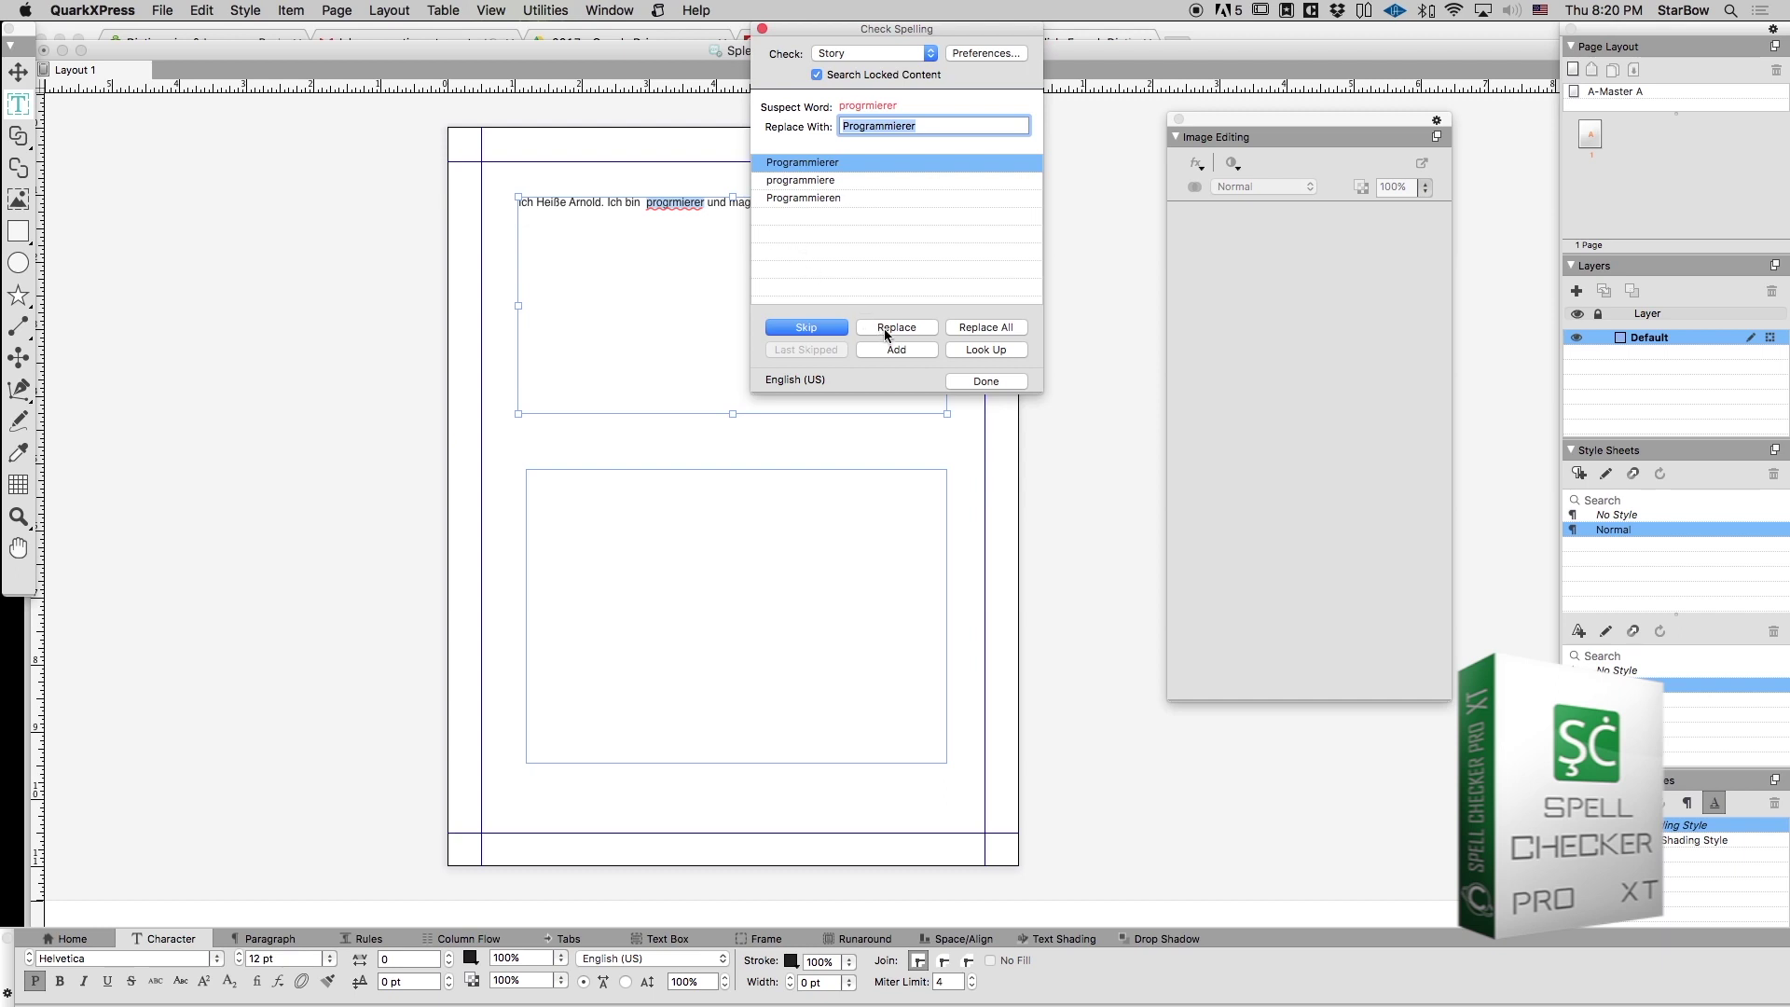
left_click(885, 334)
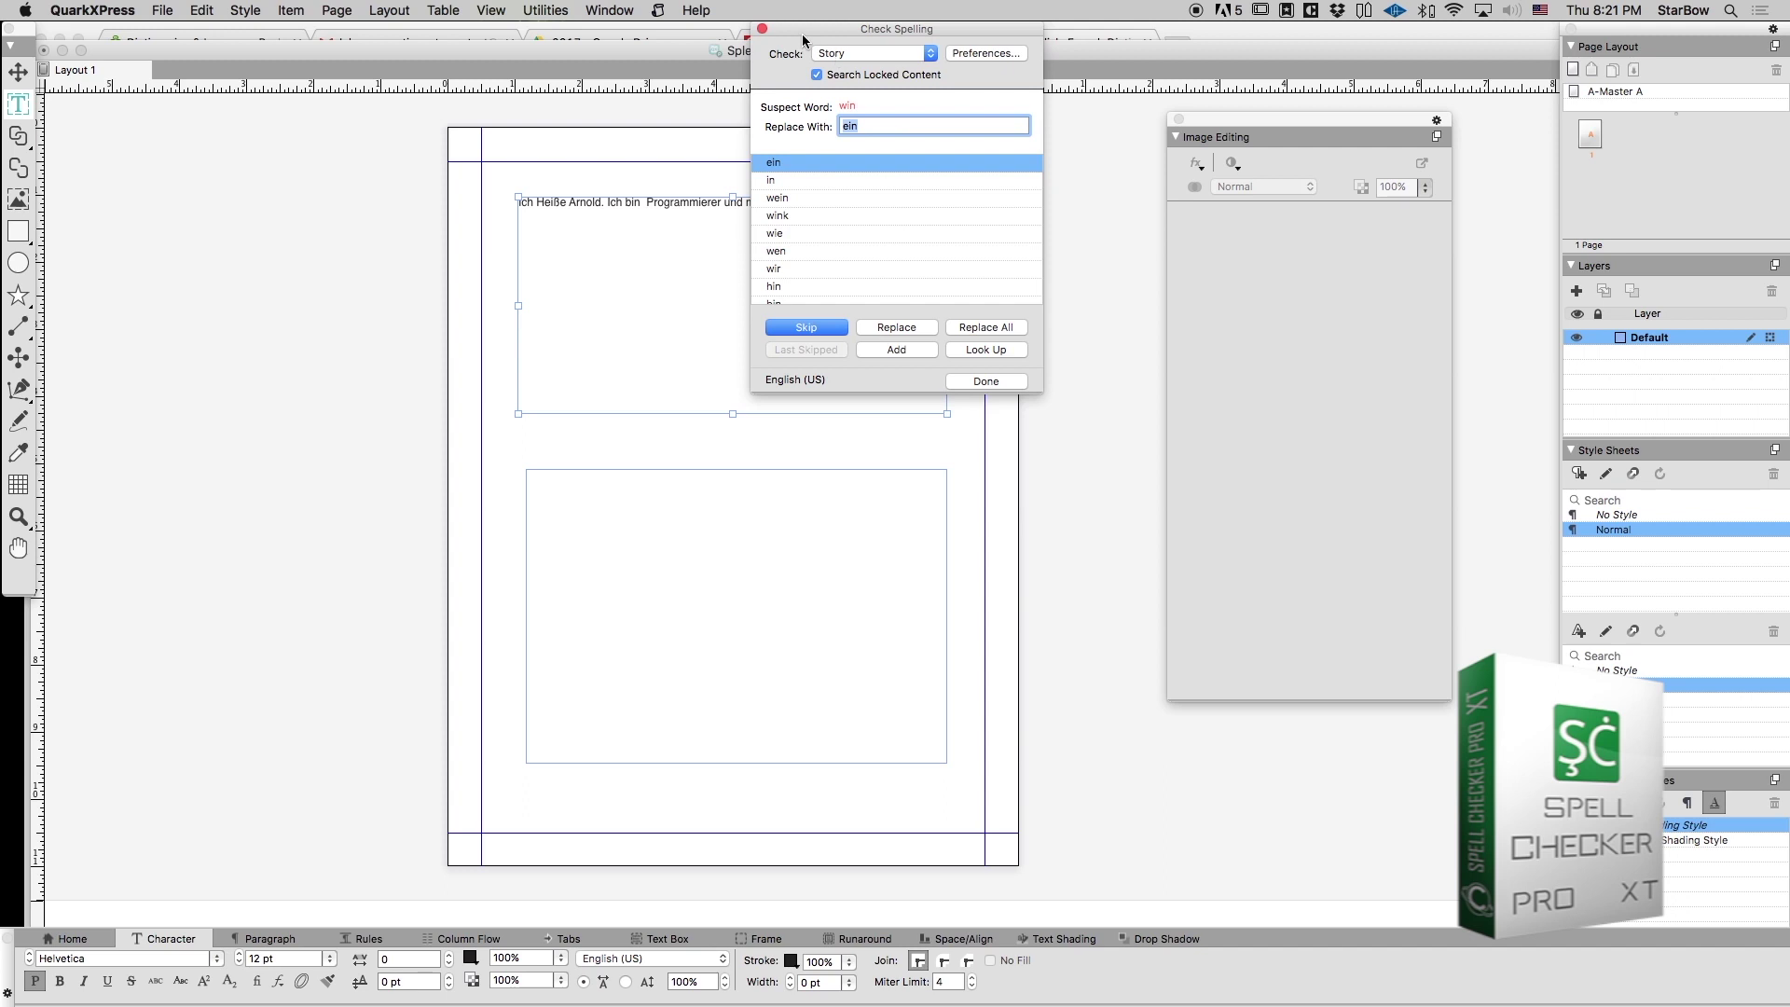
- Replace win with wein, then dismiss the completion notice and close the spell checker
left_click_drag(836, 35, 979, 110)
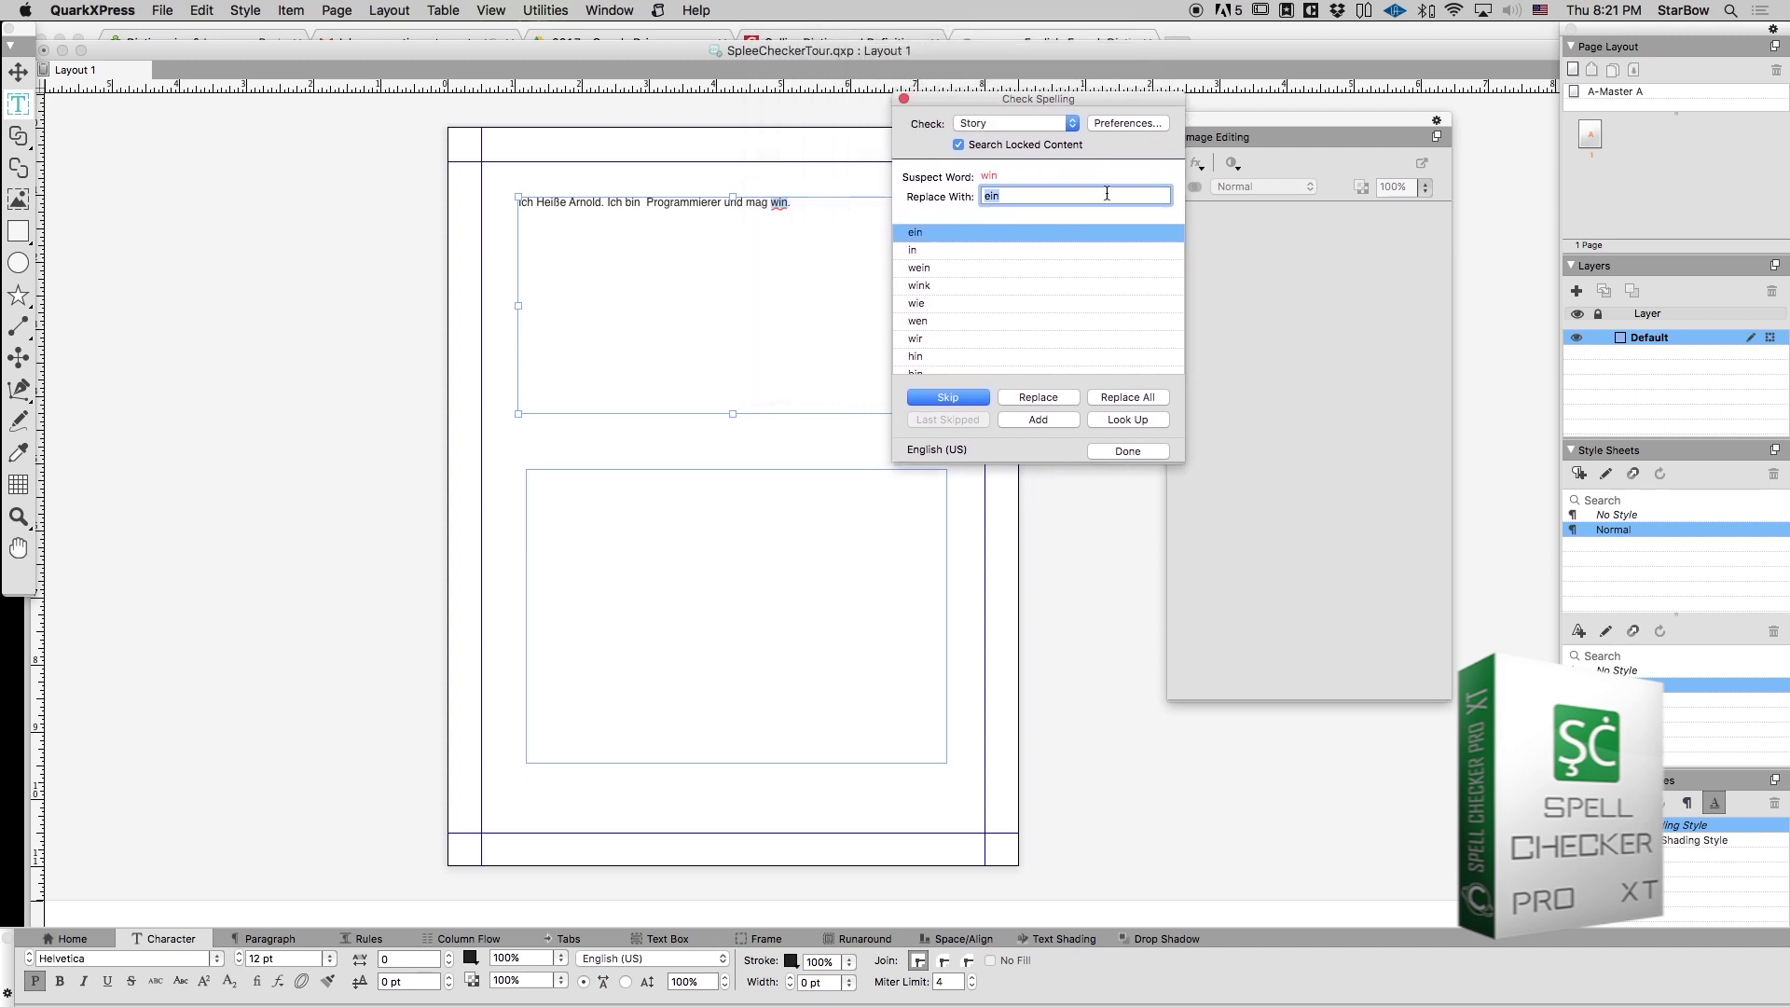
left_click(937, 268)
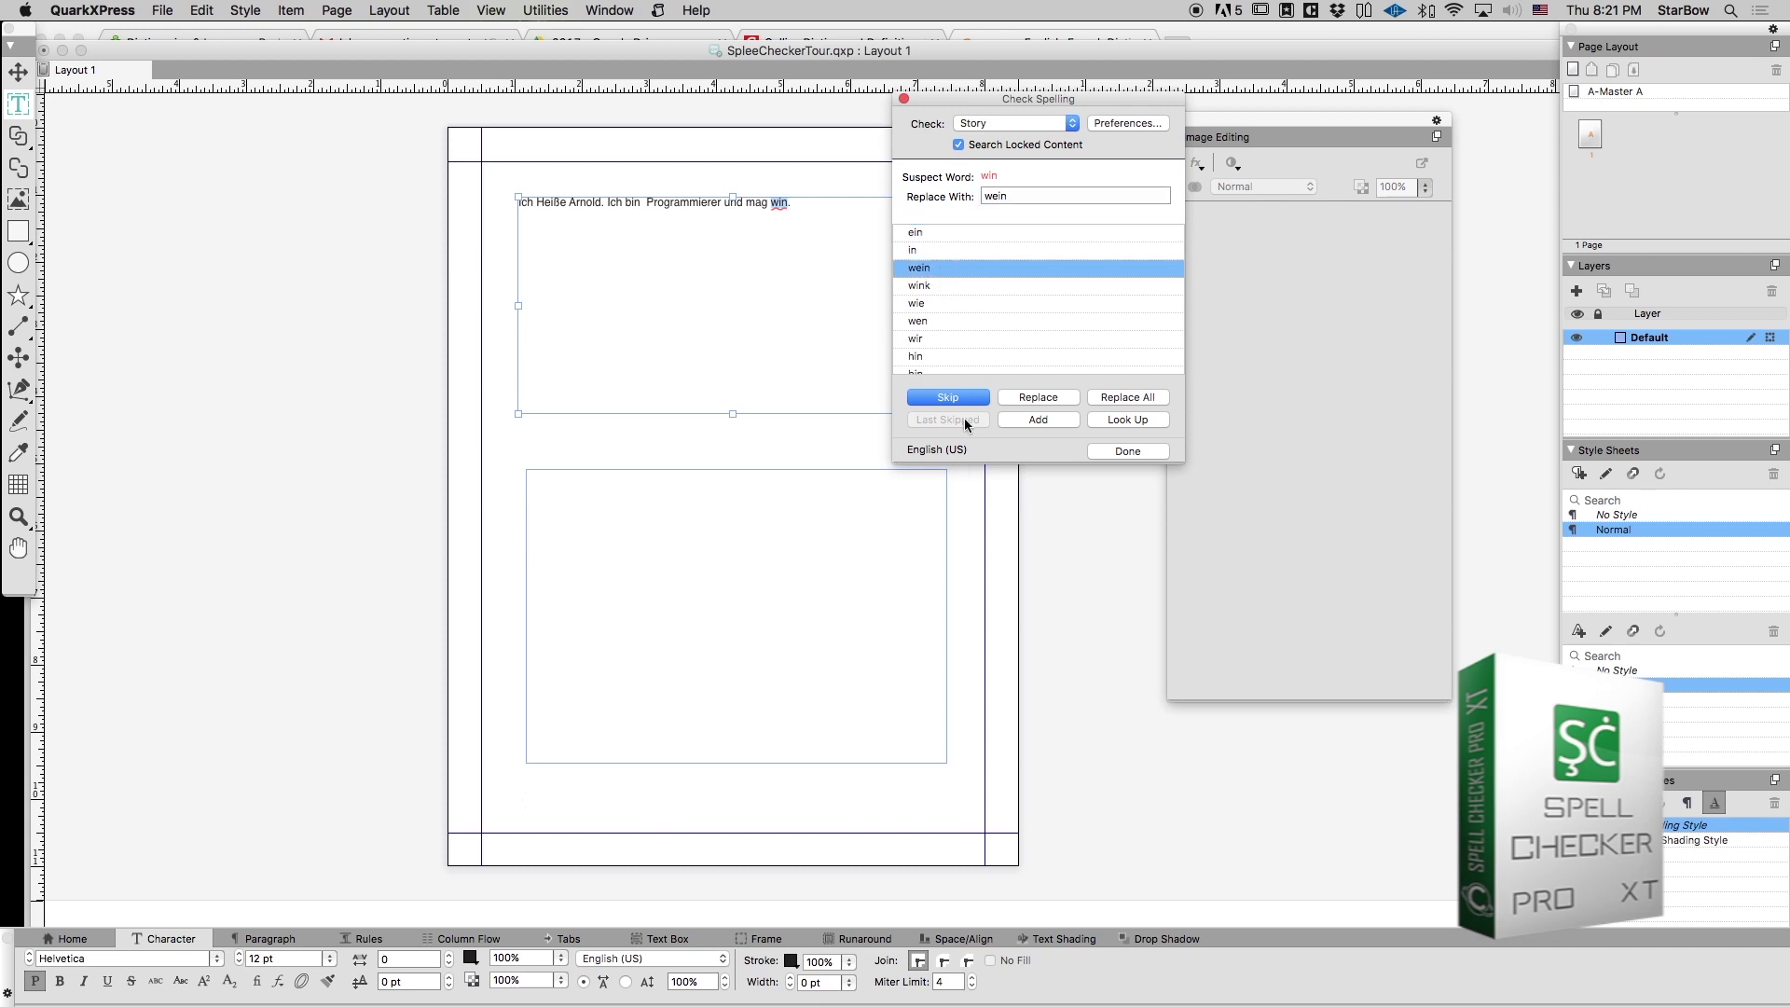
left_click(1072, 397)
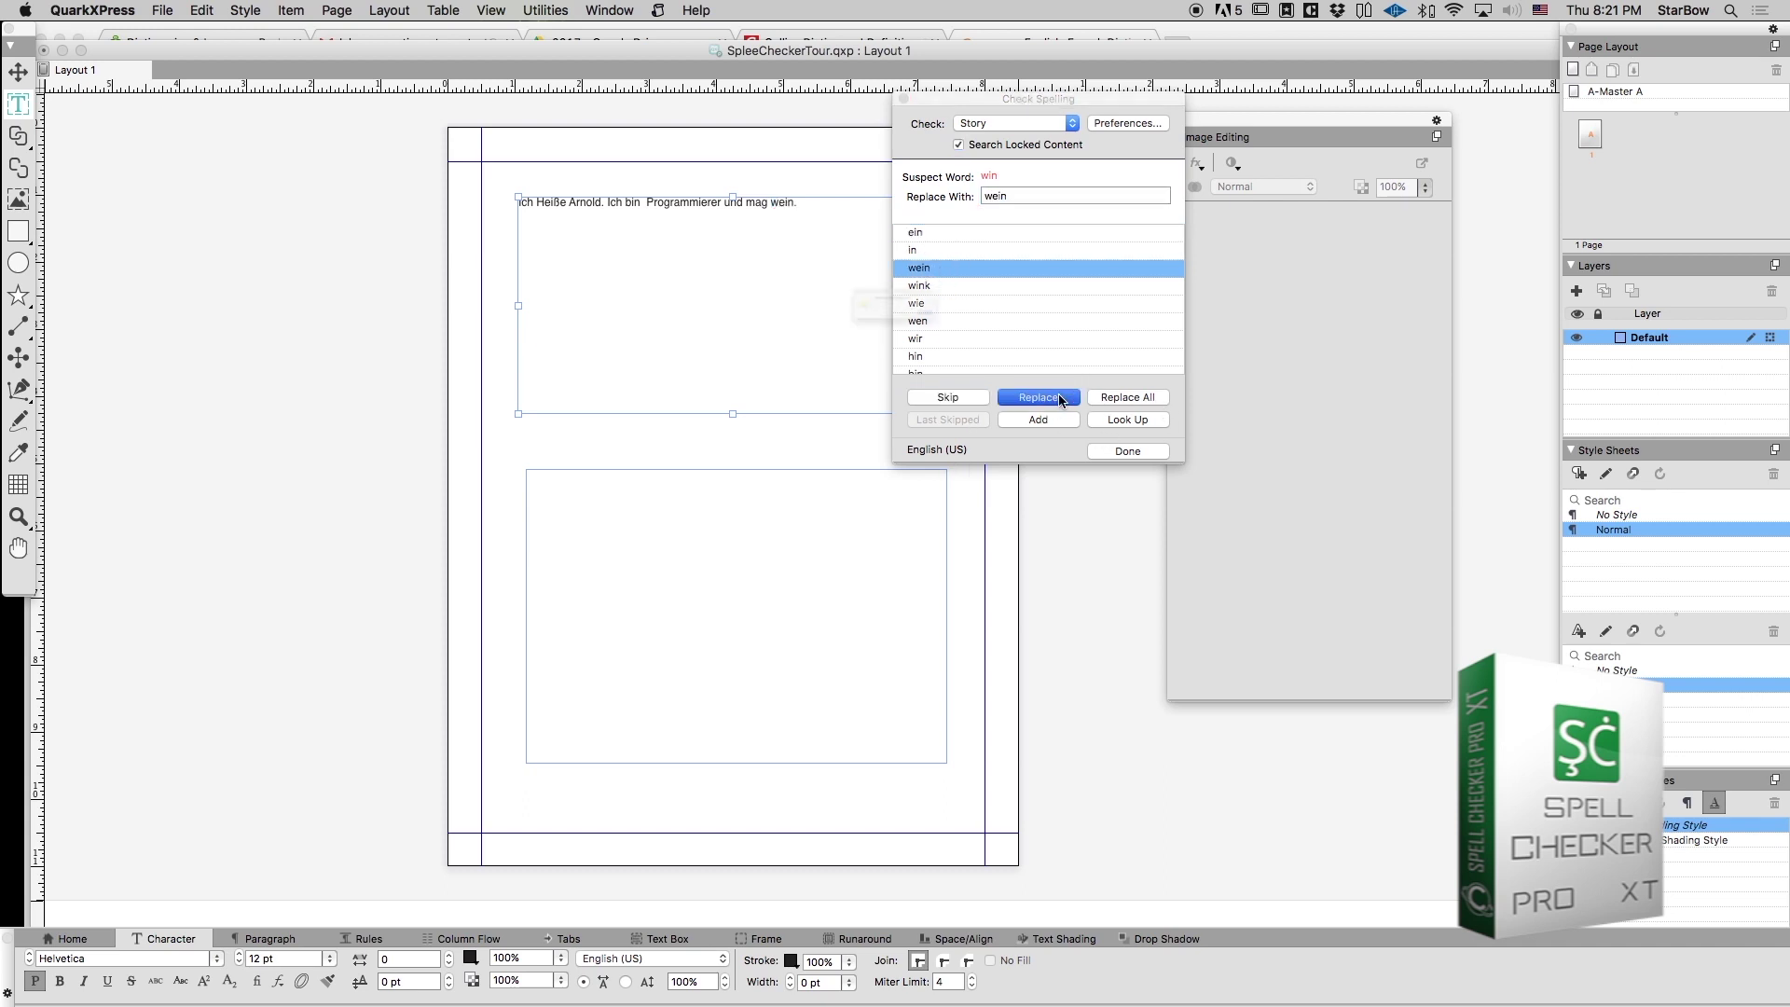
left_click(1037, 347)
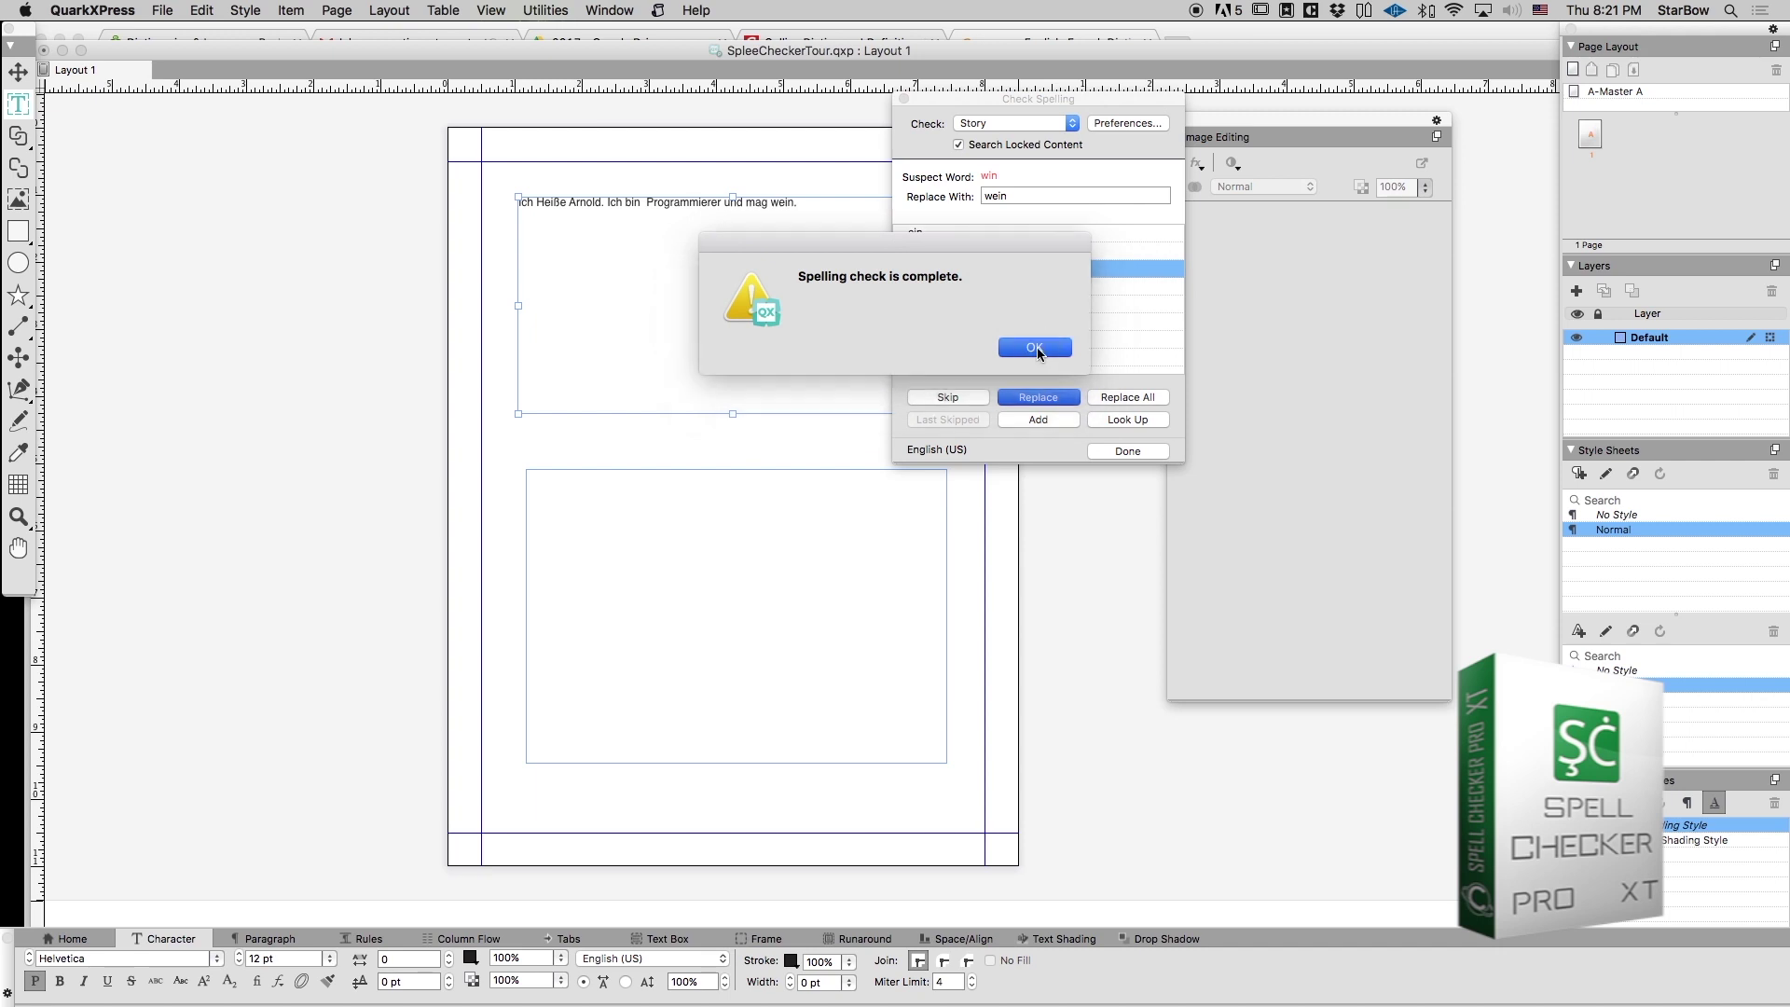
left_click(903, 98)
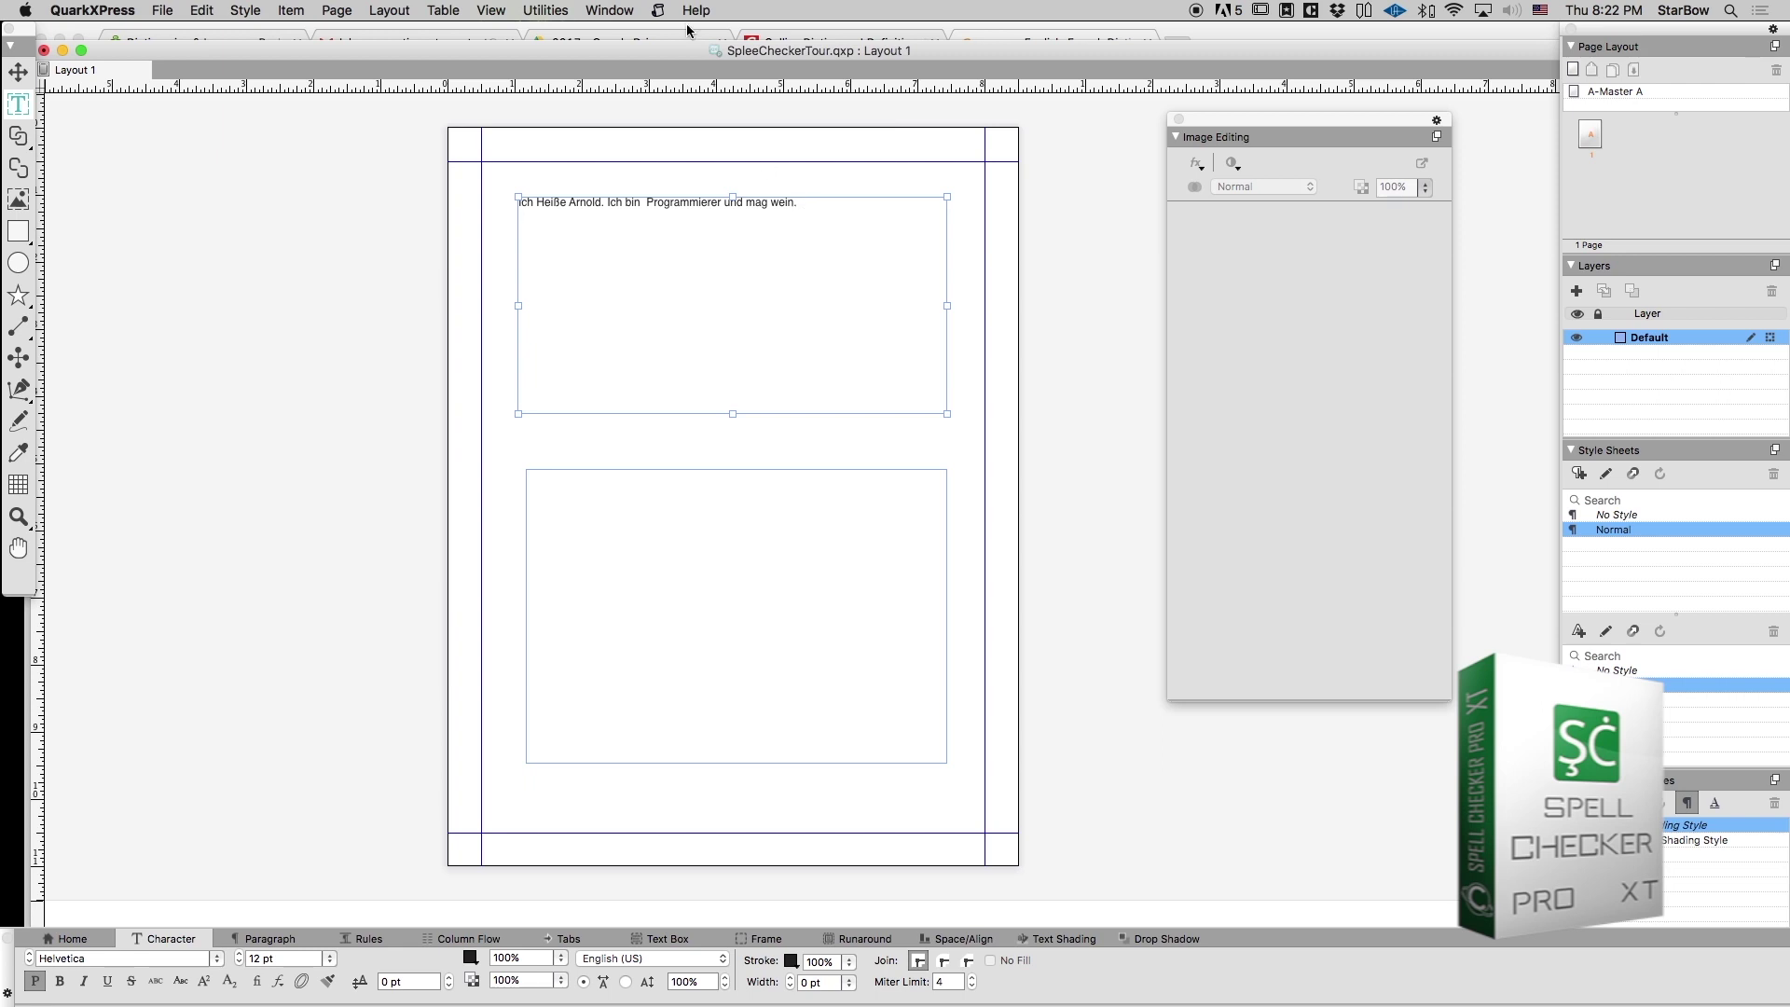
- Nudge the document window slightly up and left to show the corrected sentence
left_click_drag(619, 51, 625, 25)
- Set the SpellCheck Engine under Utilities > Check Spelling to MacOS
left_click(611, 10)
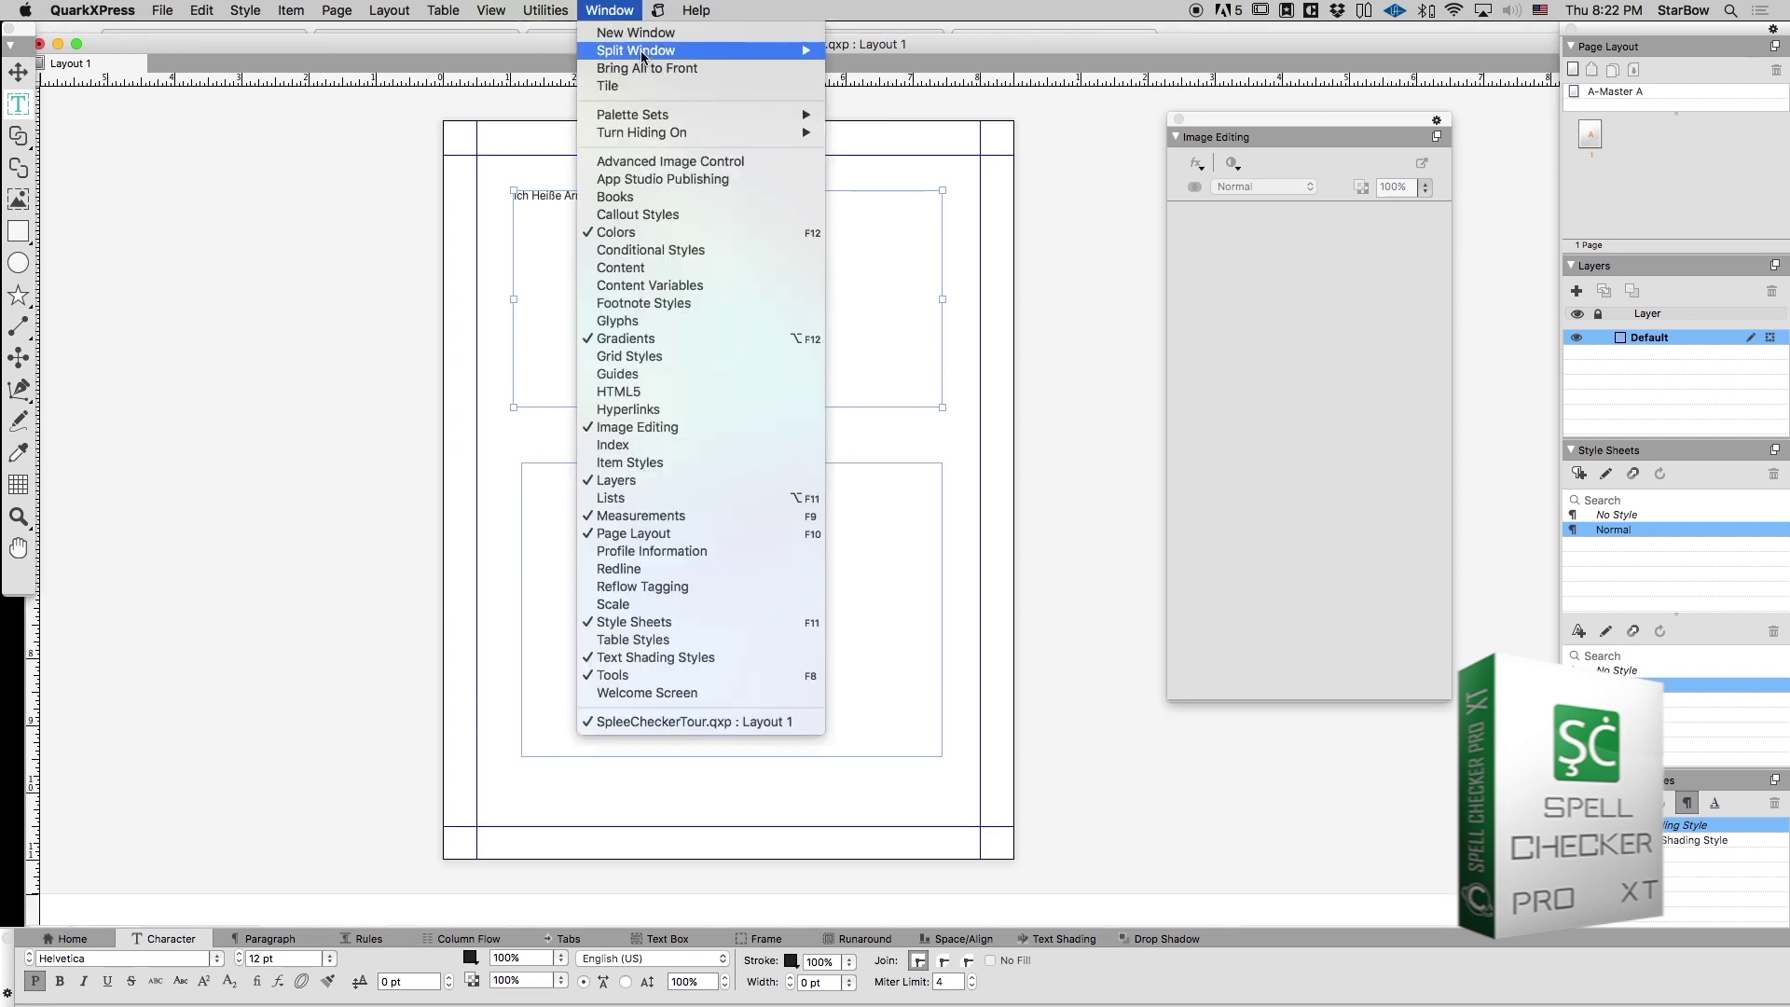
mouse_move(565, 11)
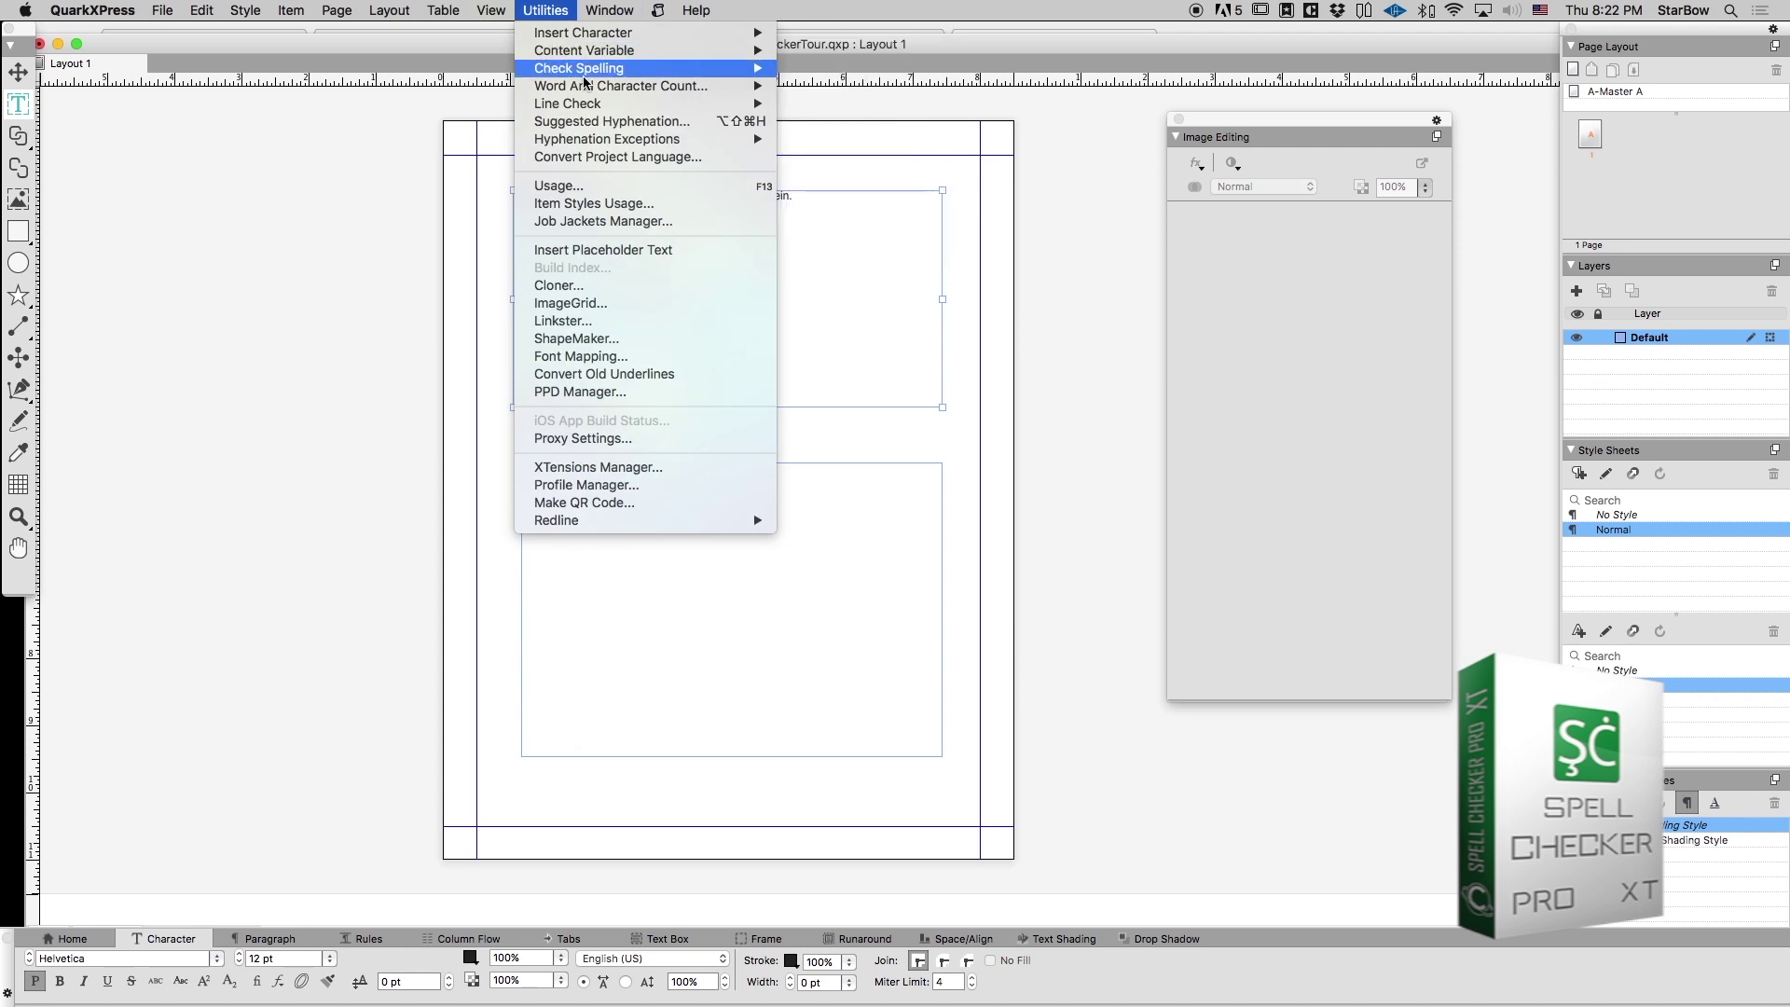
mouse_move(583, 70)
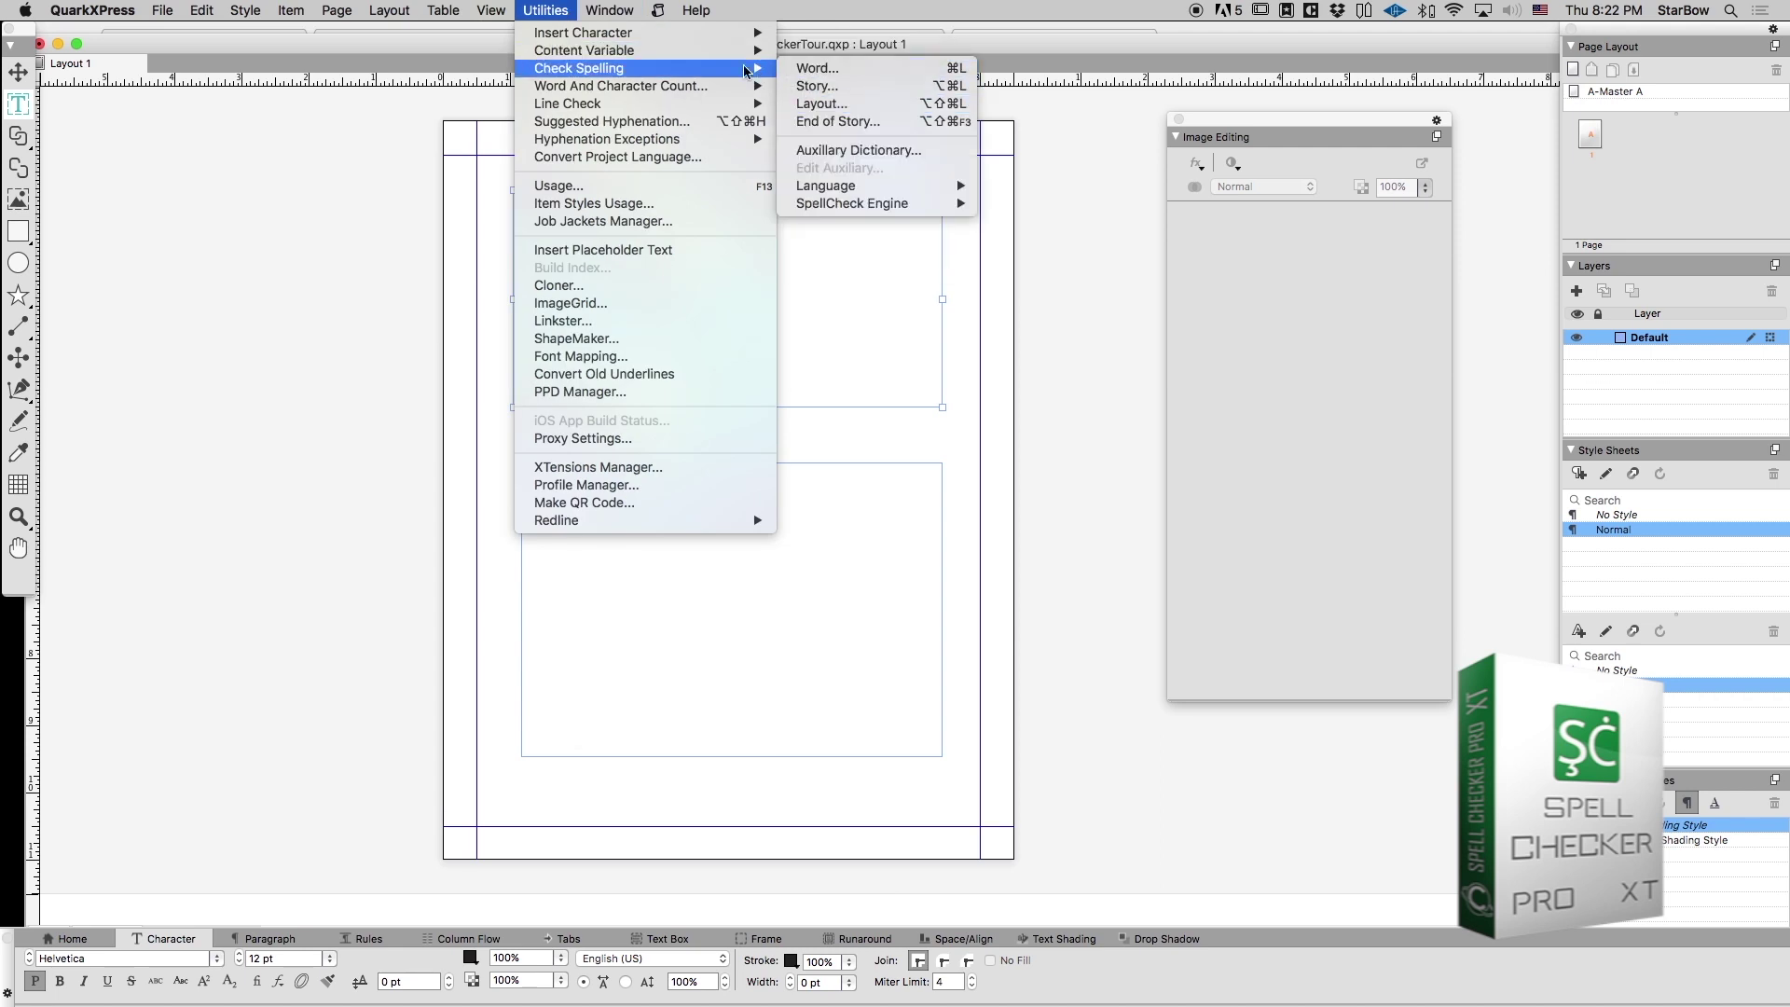
mouse_move(842, 205)
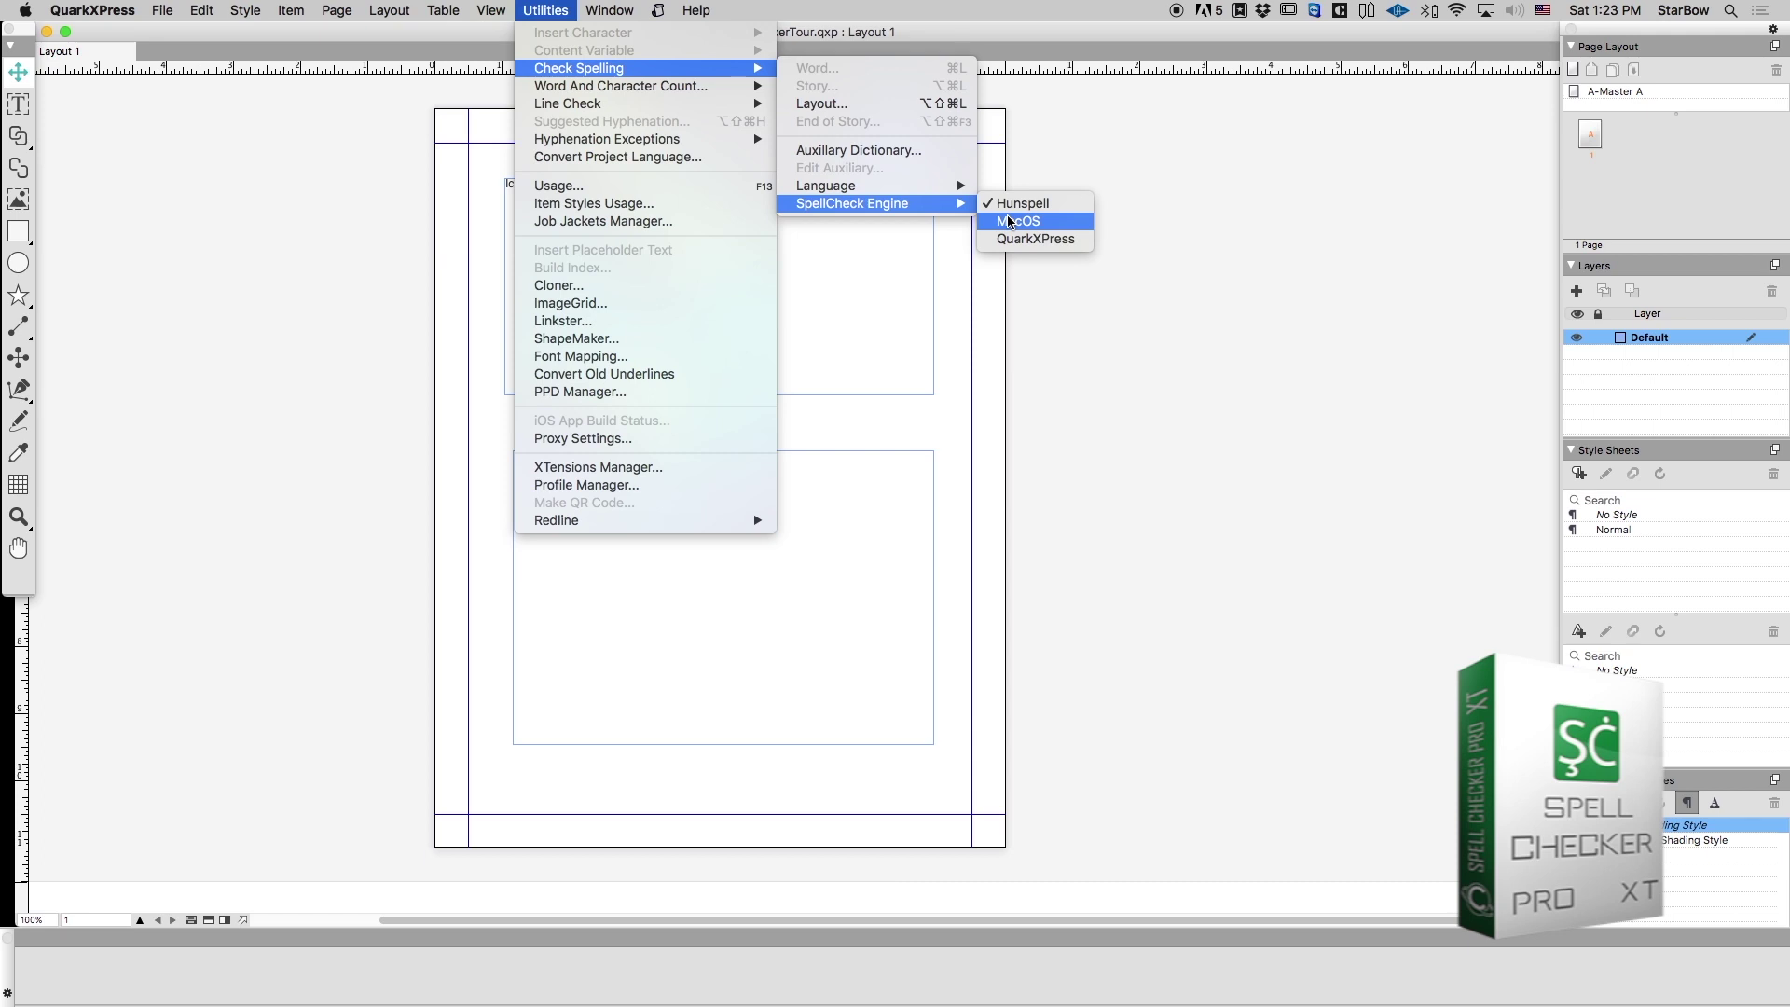
left_click(1016, 221)
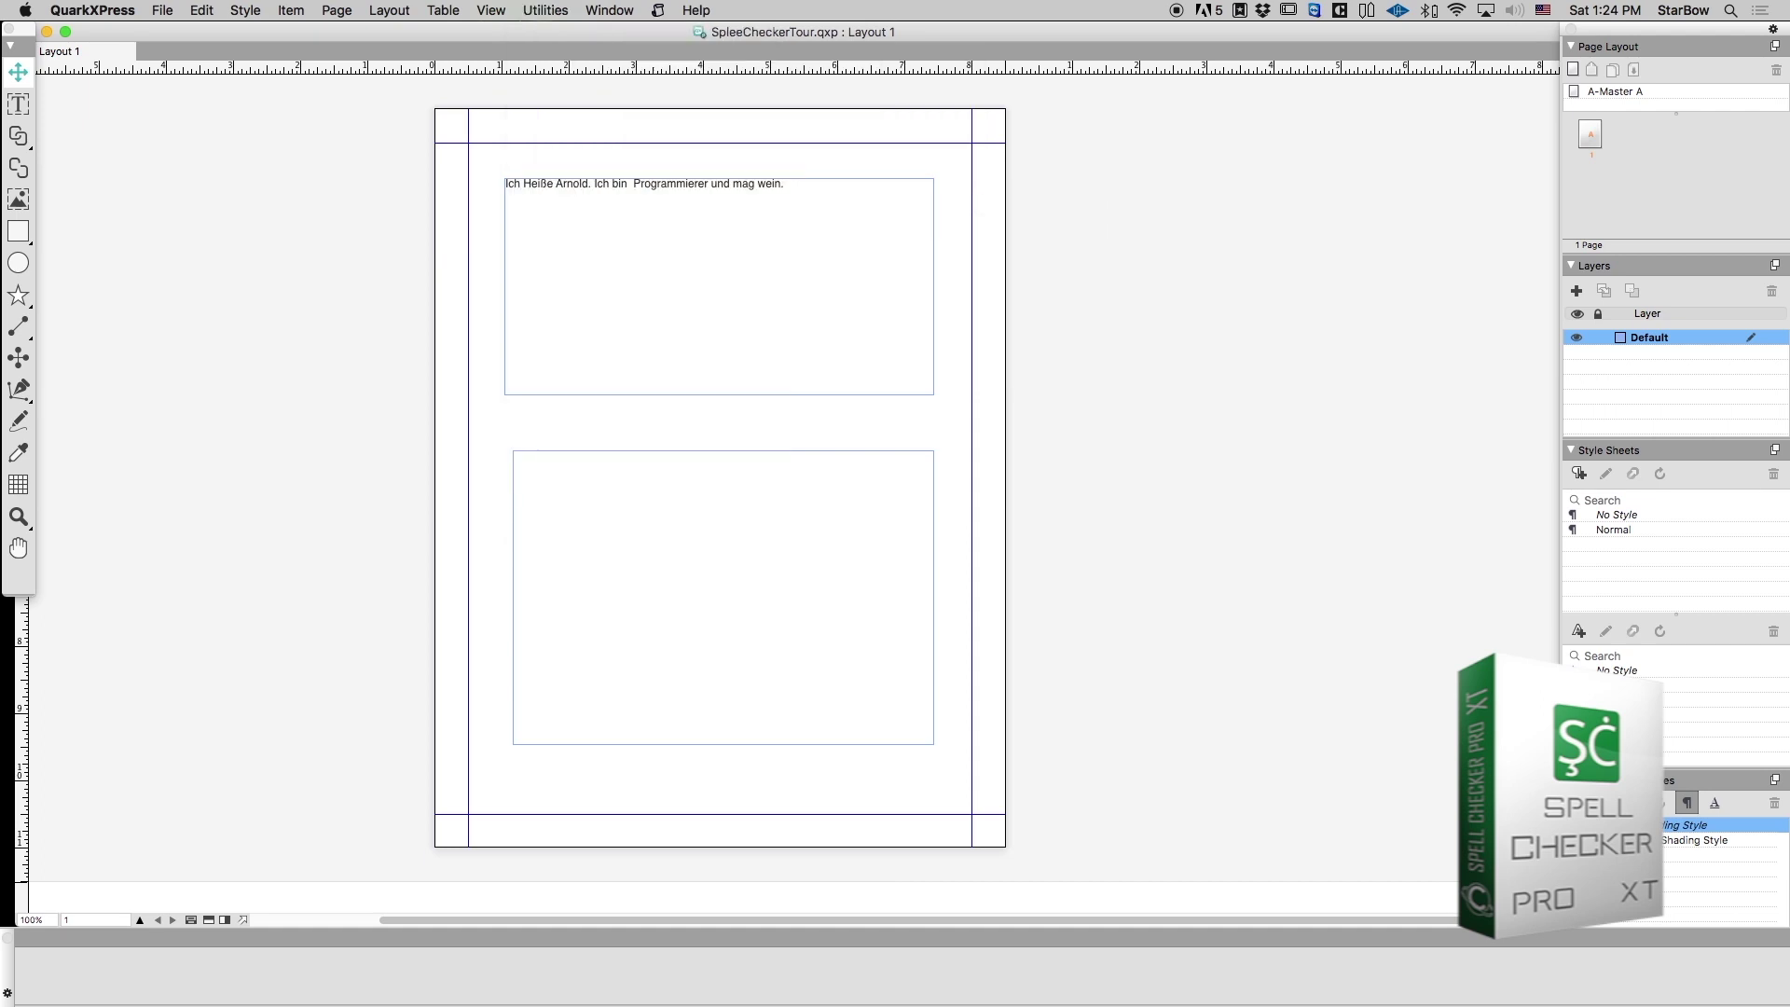
key("super+Tab")
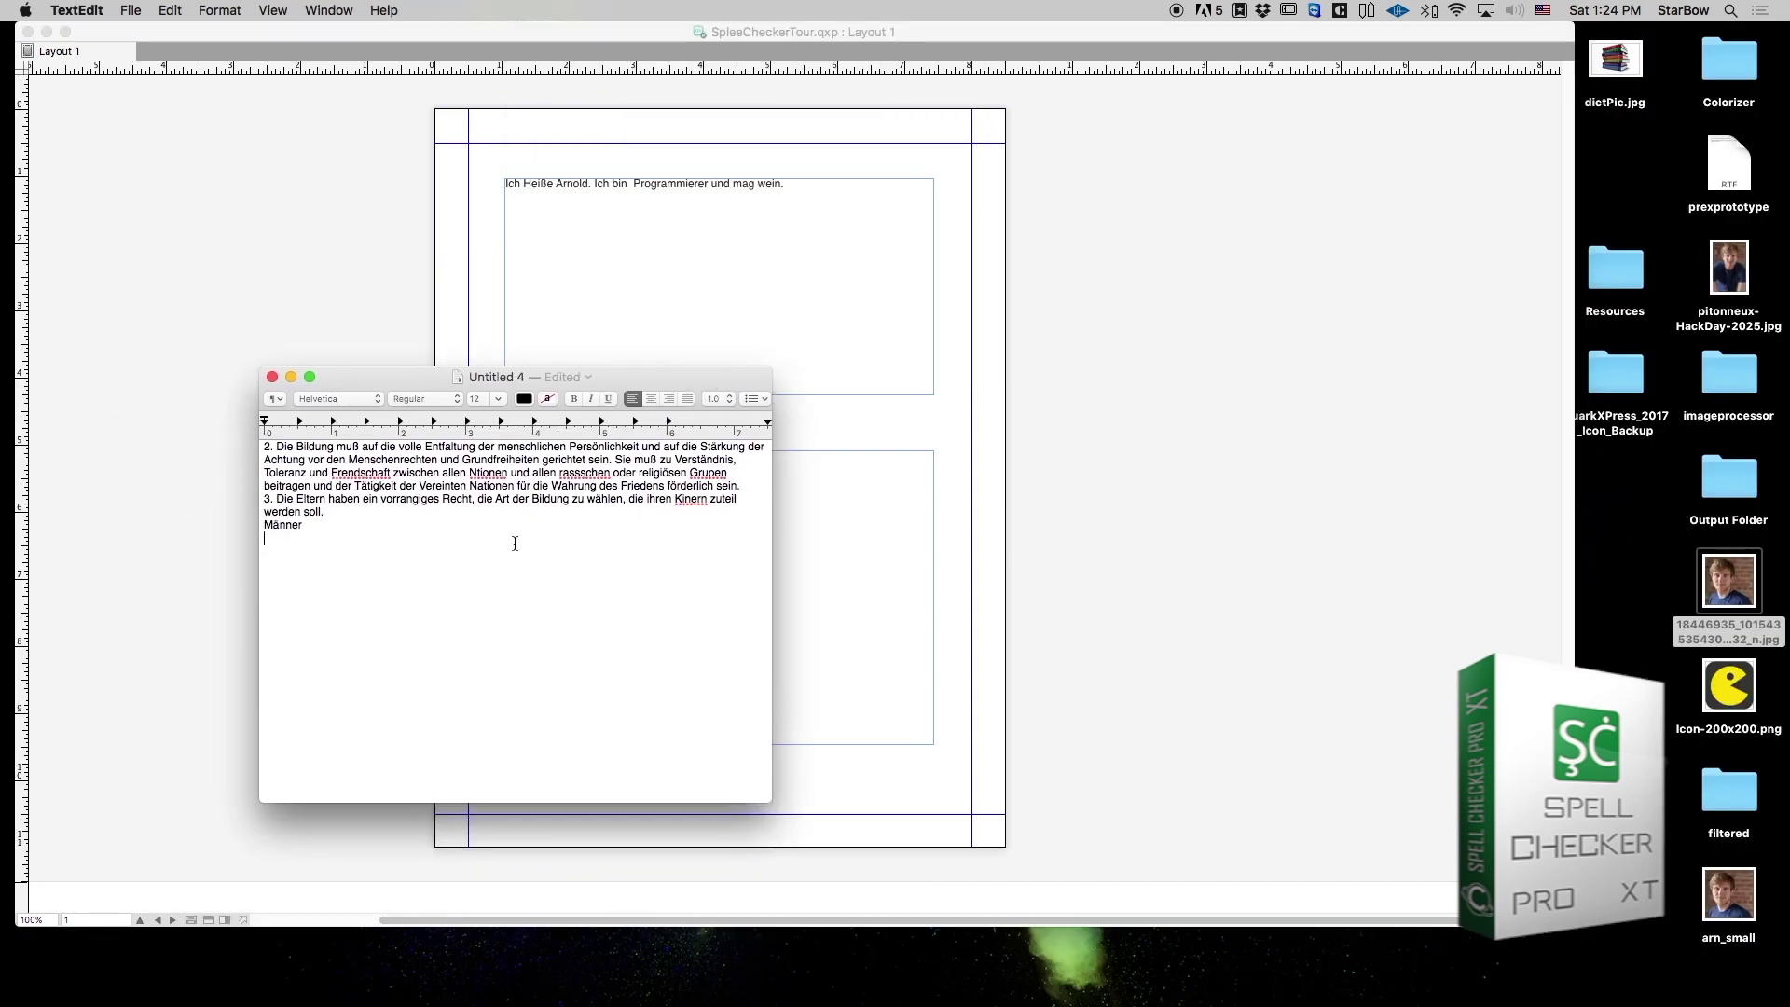
- Select all of the TextEdit German passage, checking Frendschaft's correction, then return to QuarkXPress
left_click_drag(380, 551, 235, 447)
key("super+c")
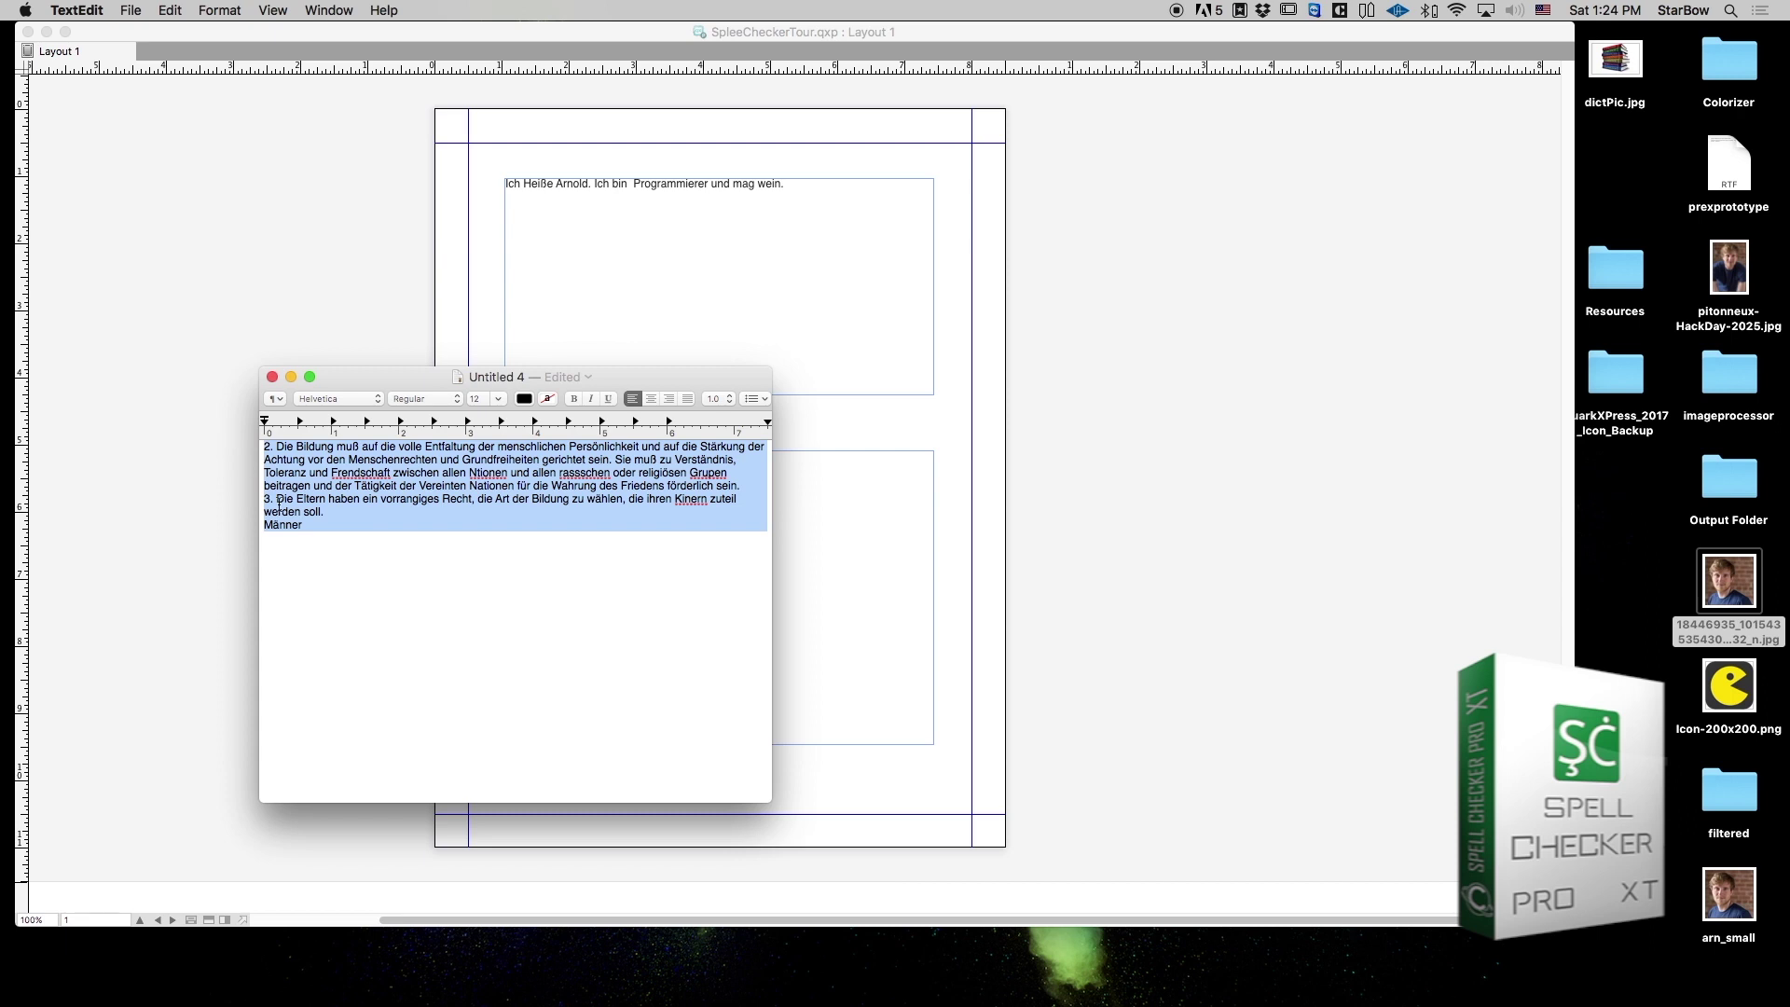
left_click(361, 472)
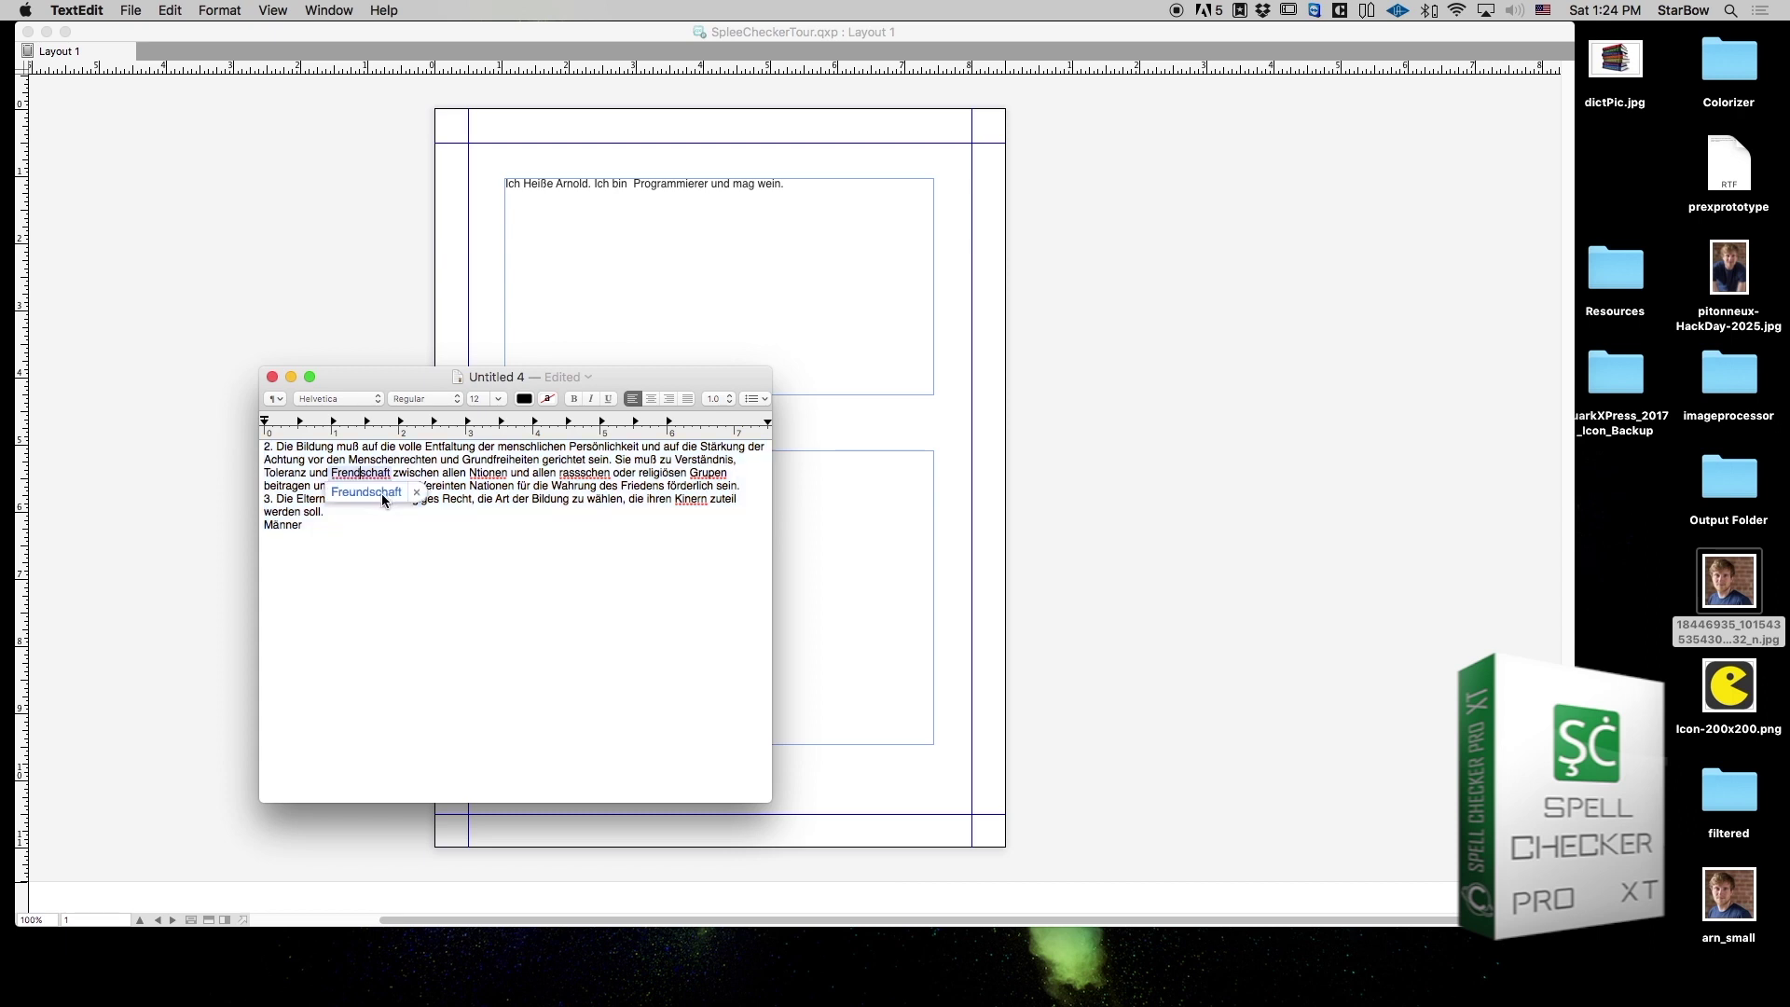
key("super+a")
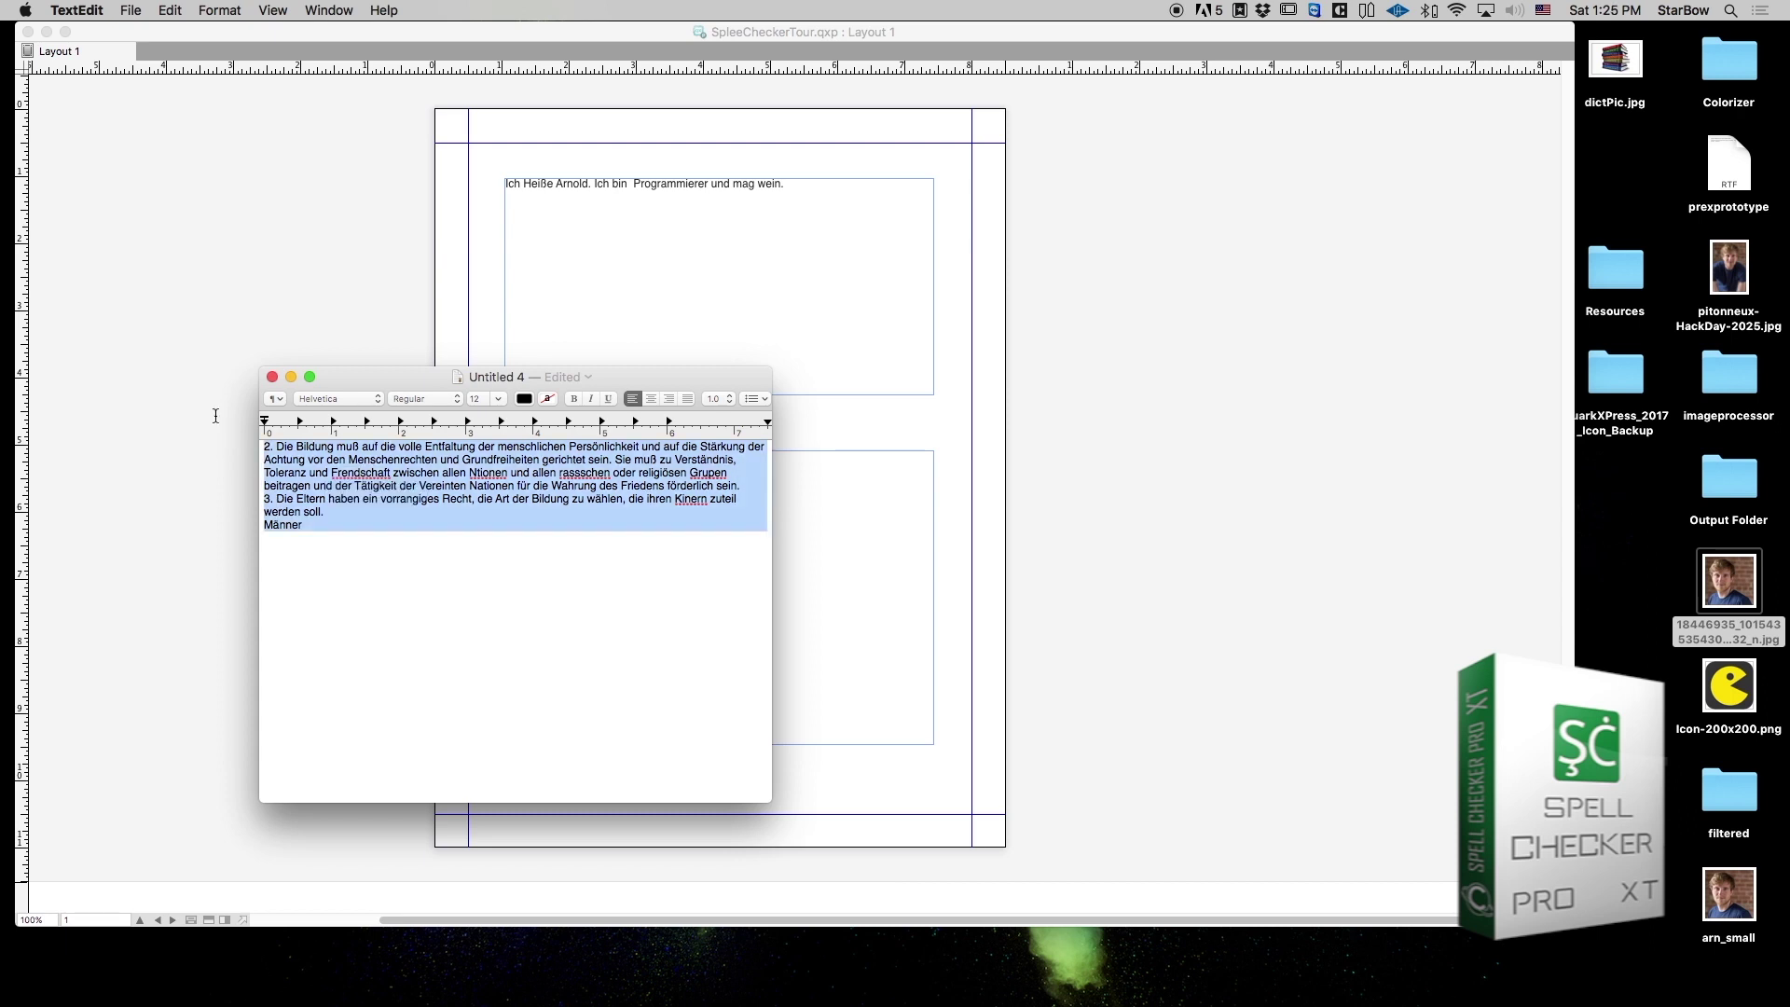
left_click(816, 437)
- Paste the German passage into the empty lower text box and keep MacOS as the spell-check engine
left_click(764, 559)
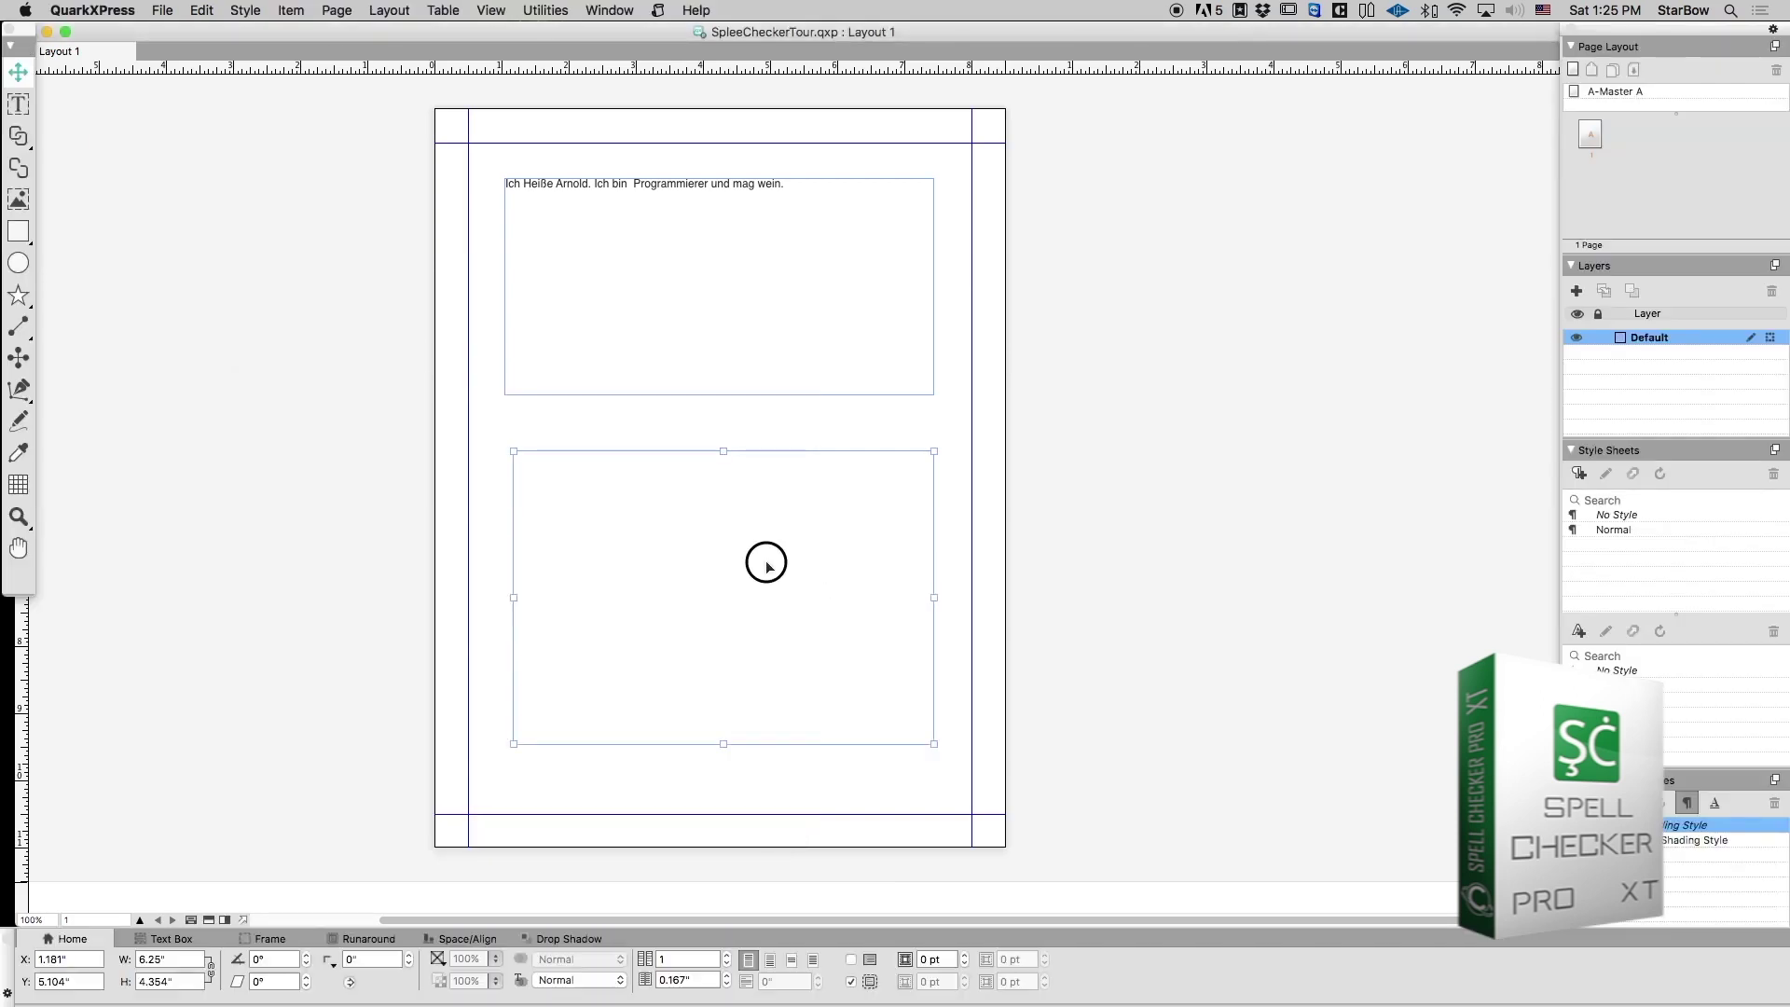
key("super+v")
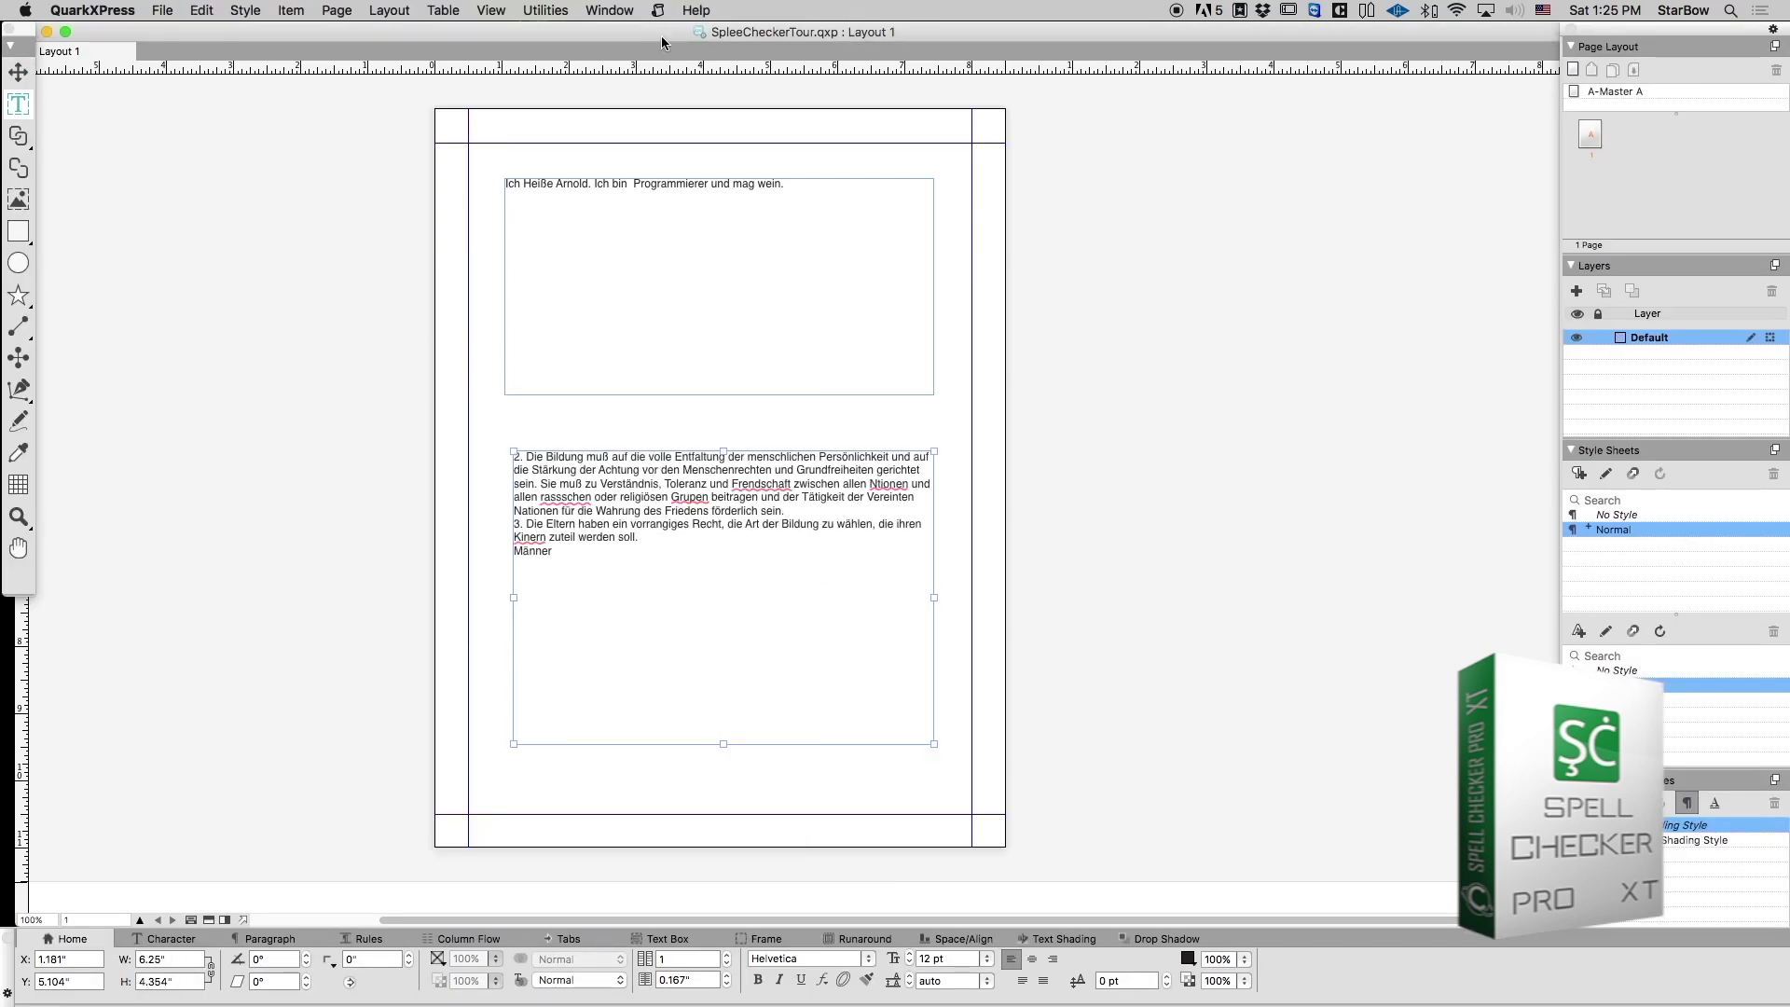
left_click(609, 10)
mouse_move(545, 10)
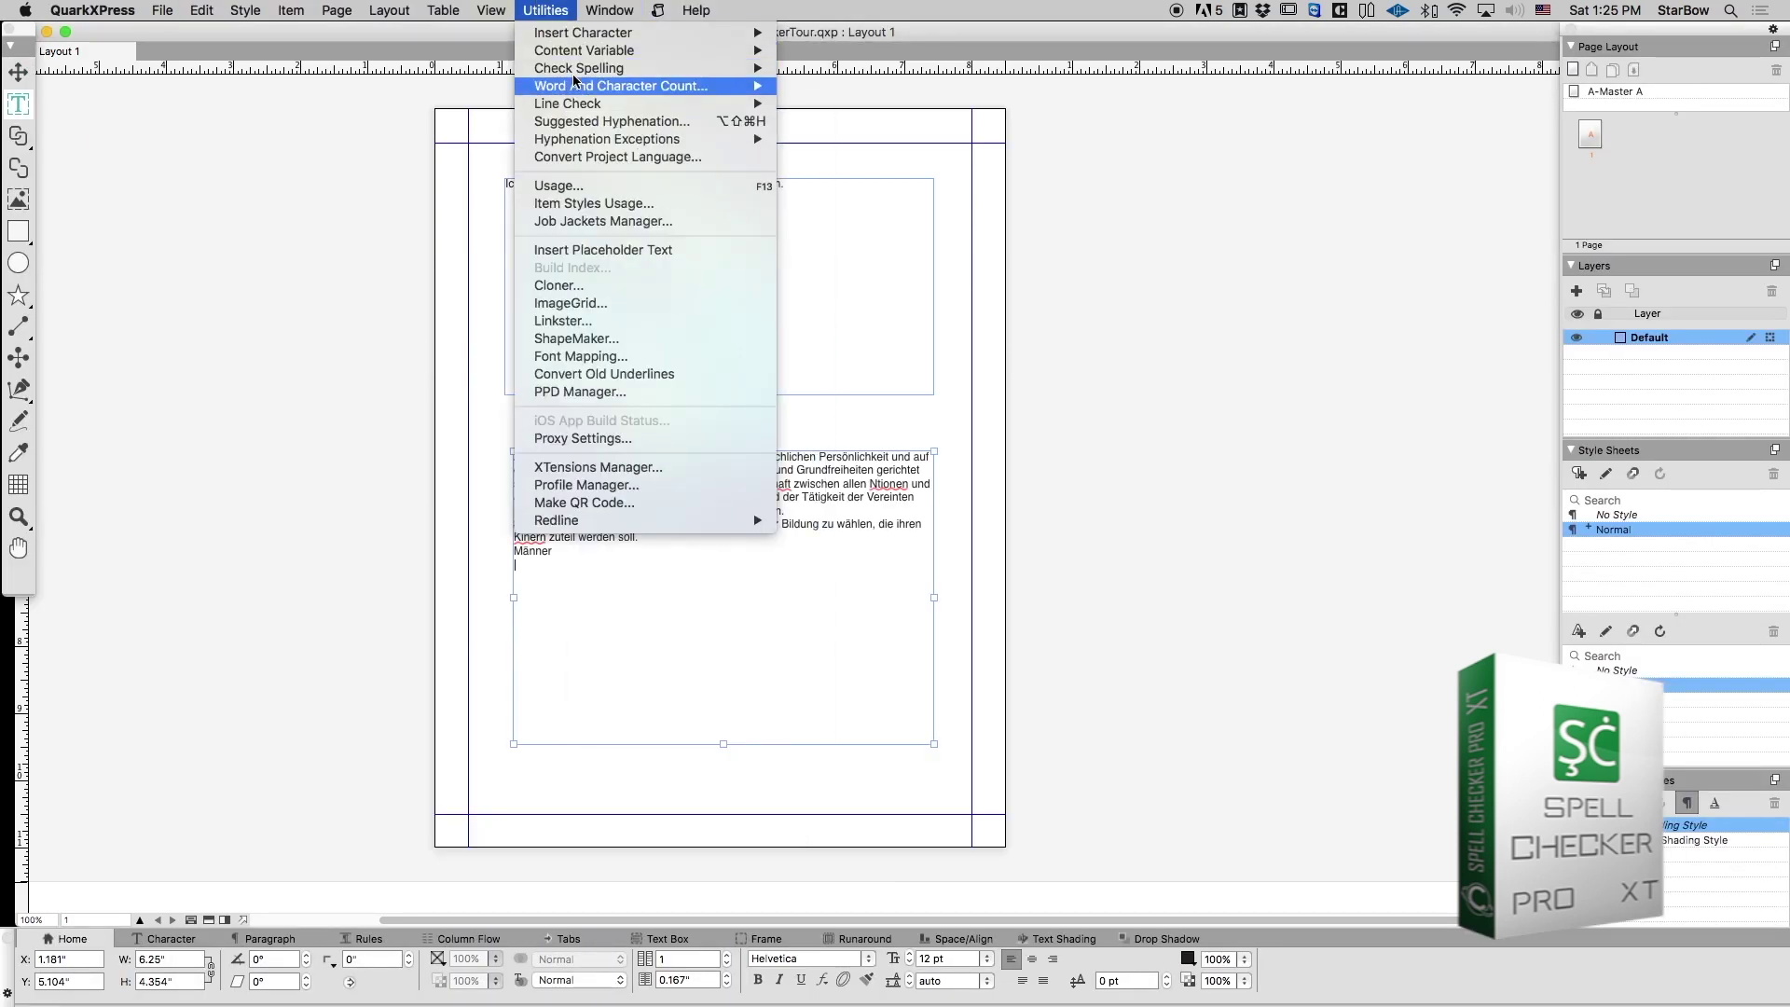
mouse_move(643, 68)
mouse_move(852, 203)
left_click(1040, 225)
- Set the spell-check language to German and run a spell check on the story
left_click(545, 10)
mouse_move(579, 68)
mouse_move(825, 186)
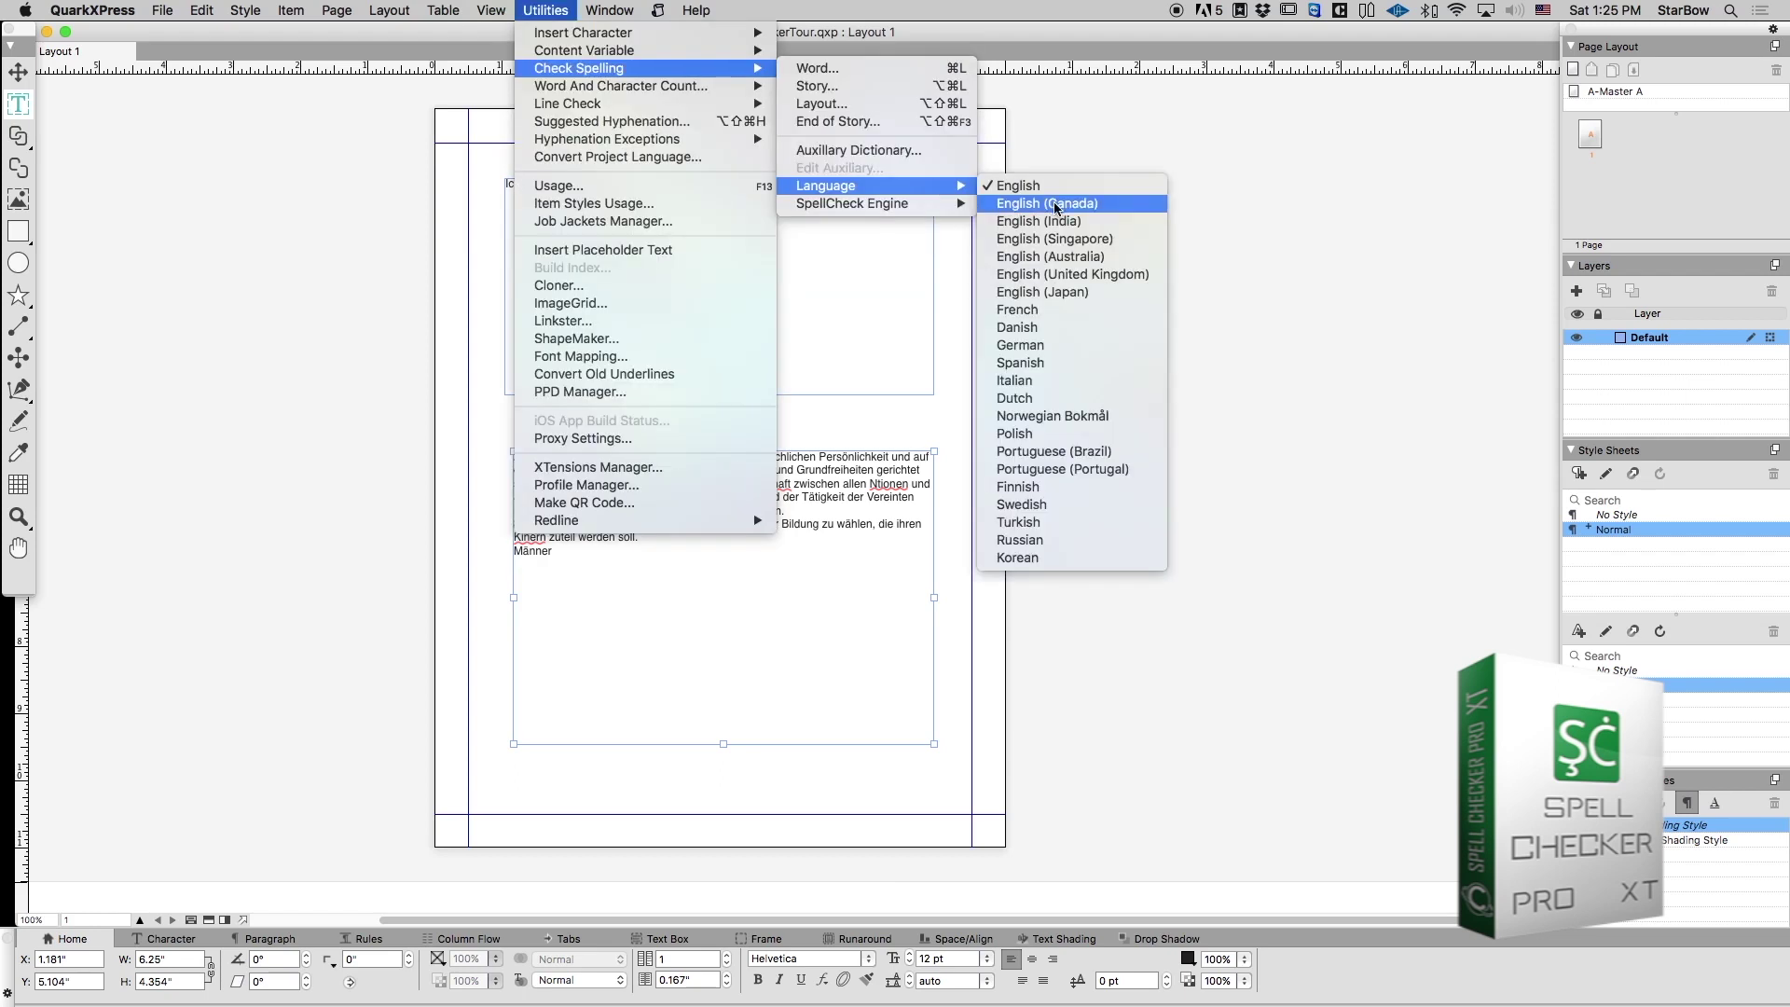
left_click(1071, 345)
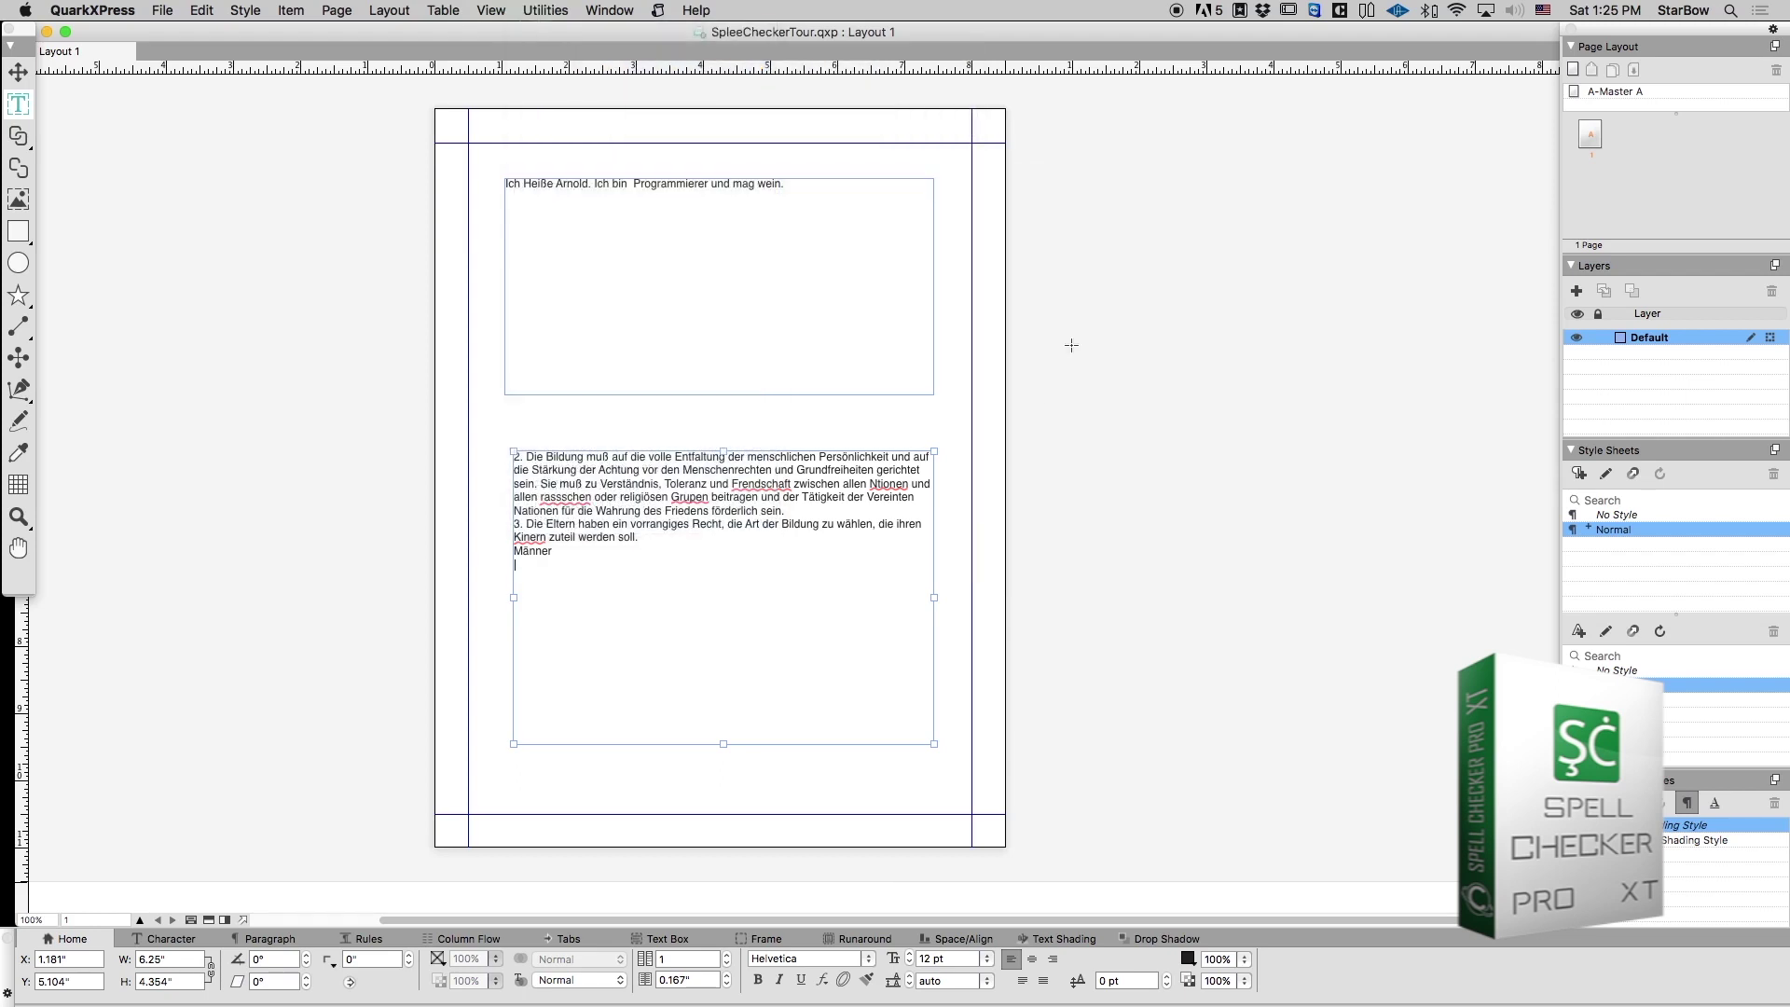
key("alt+super+l")
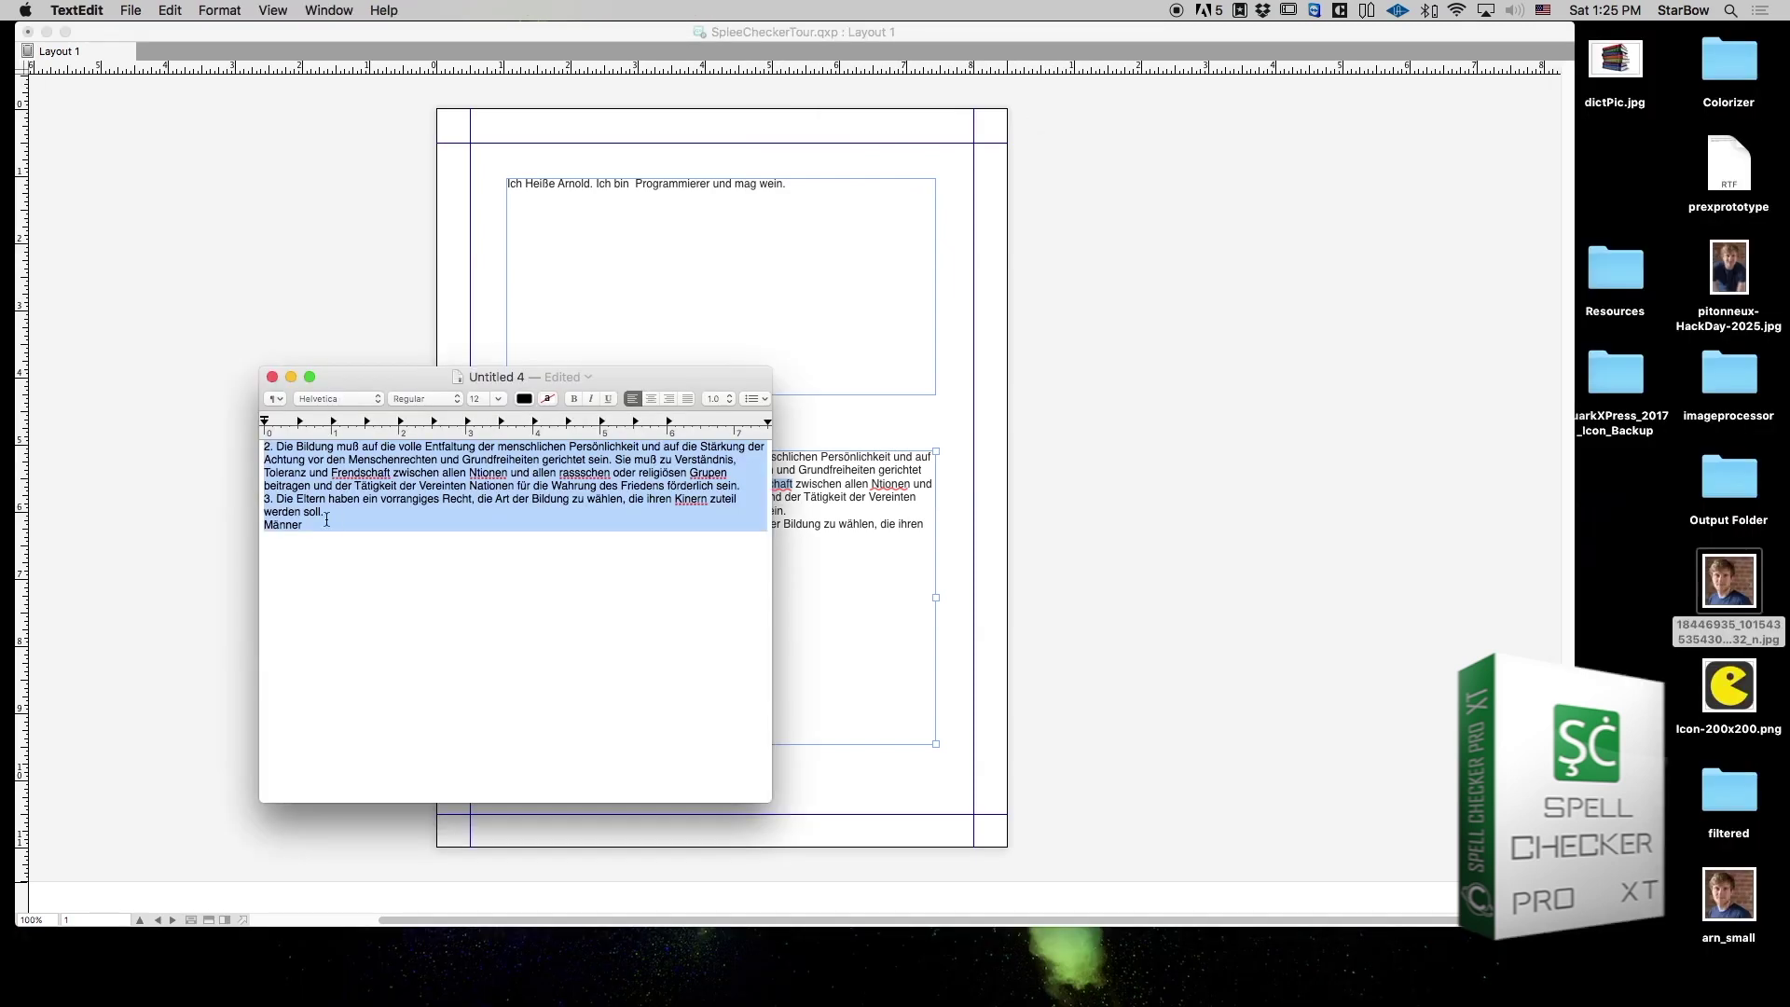
- Compare TextEdit's suggestion for Frendschaft, then replace it with Freundschaft
right_click(361, 473)
left_click(376, 471)
right_click(365, 471)
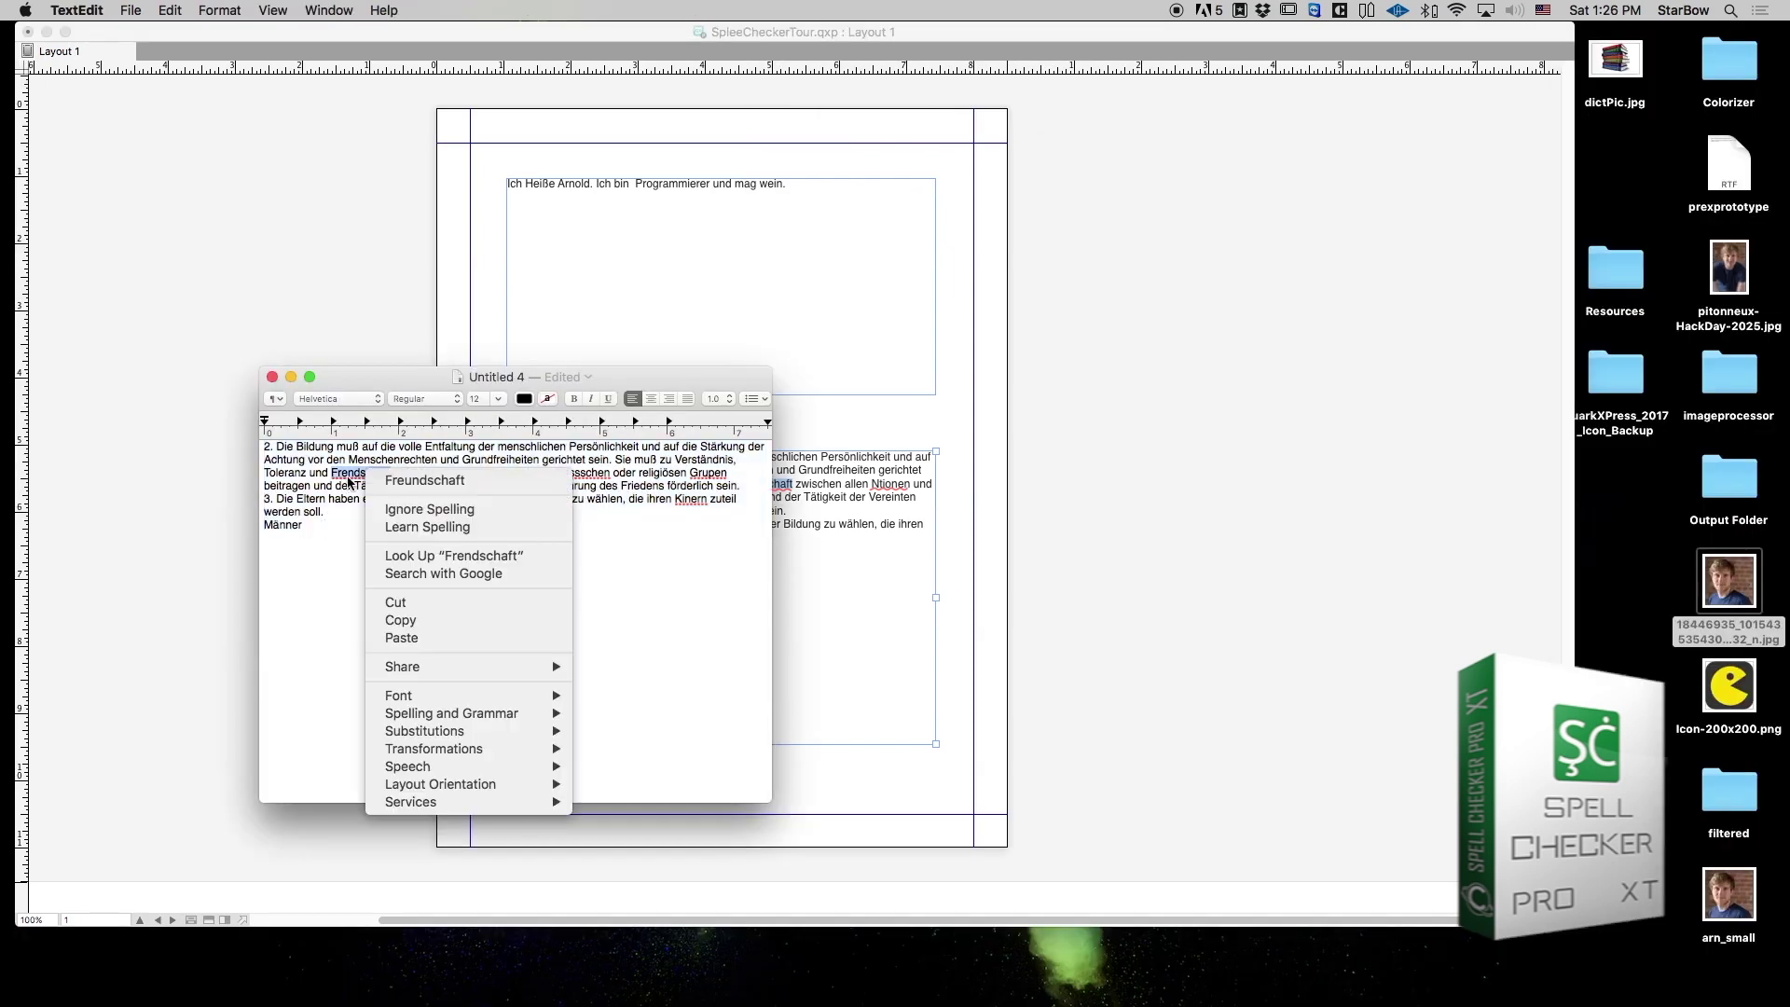
left_click(350, 482)
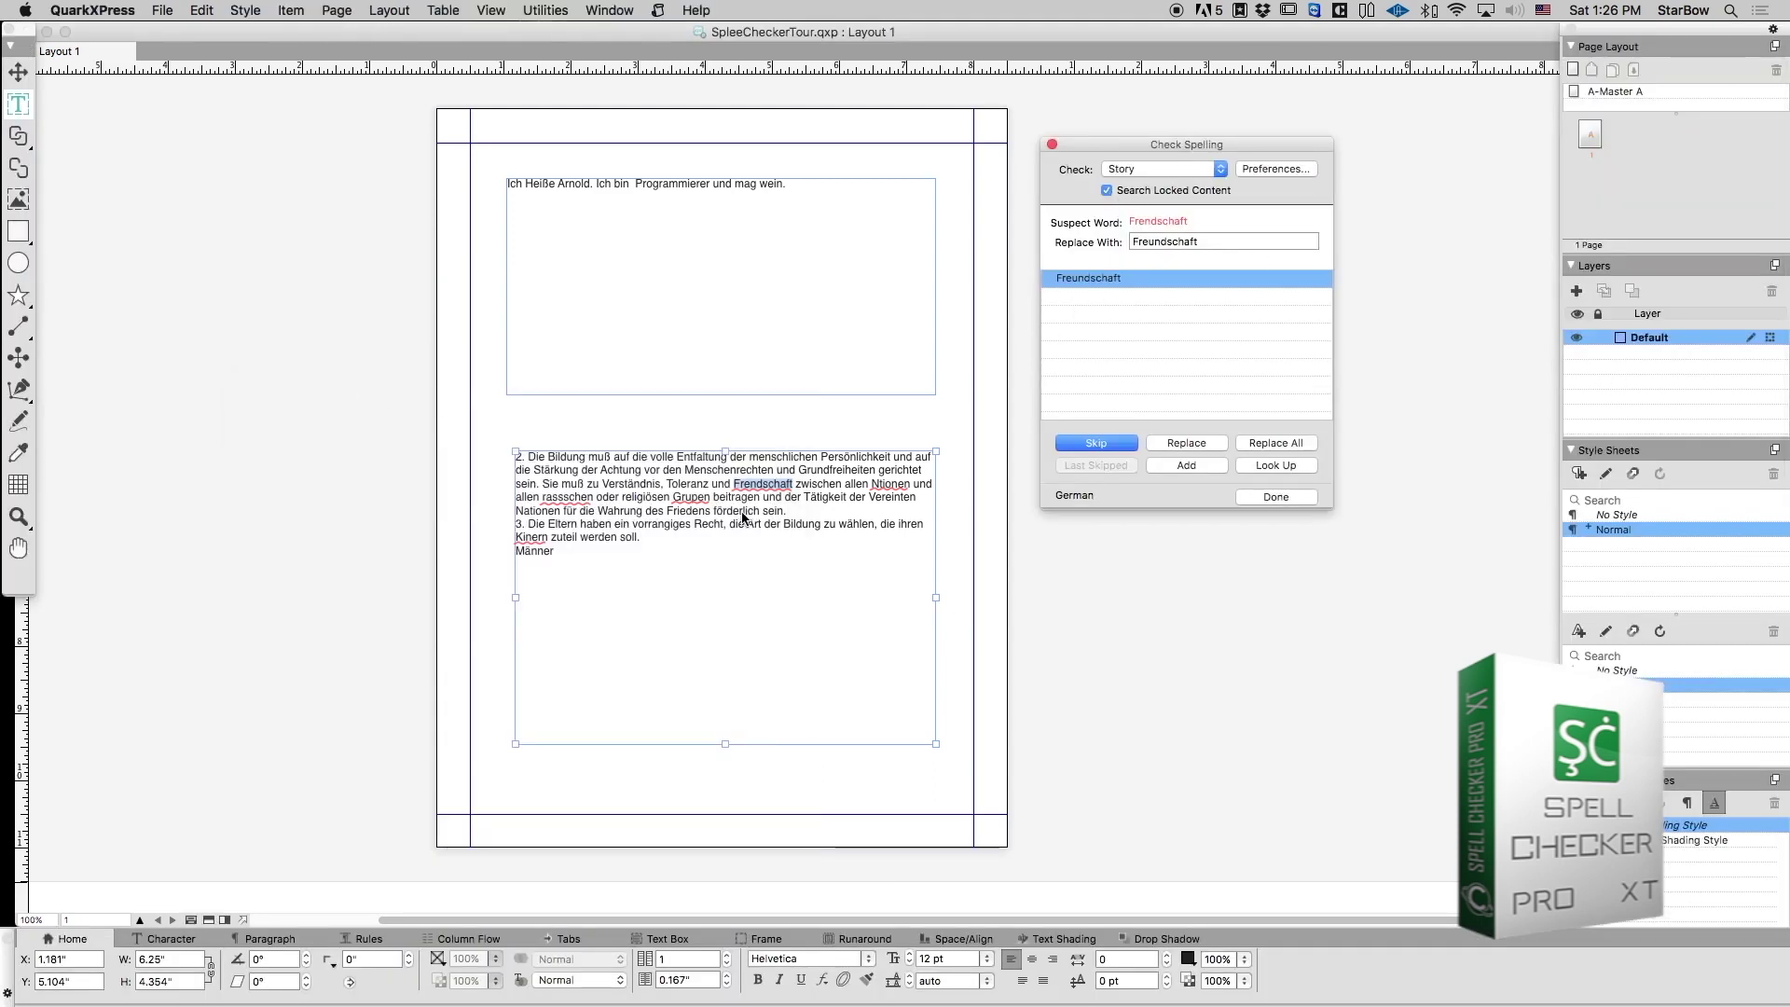
left_click(1191, 441)
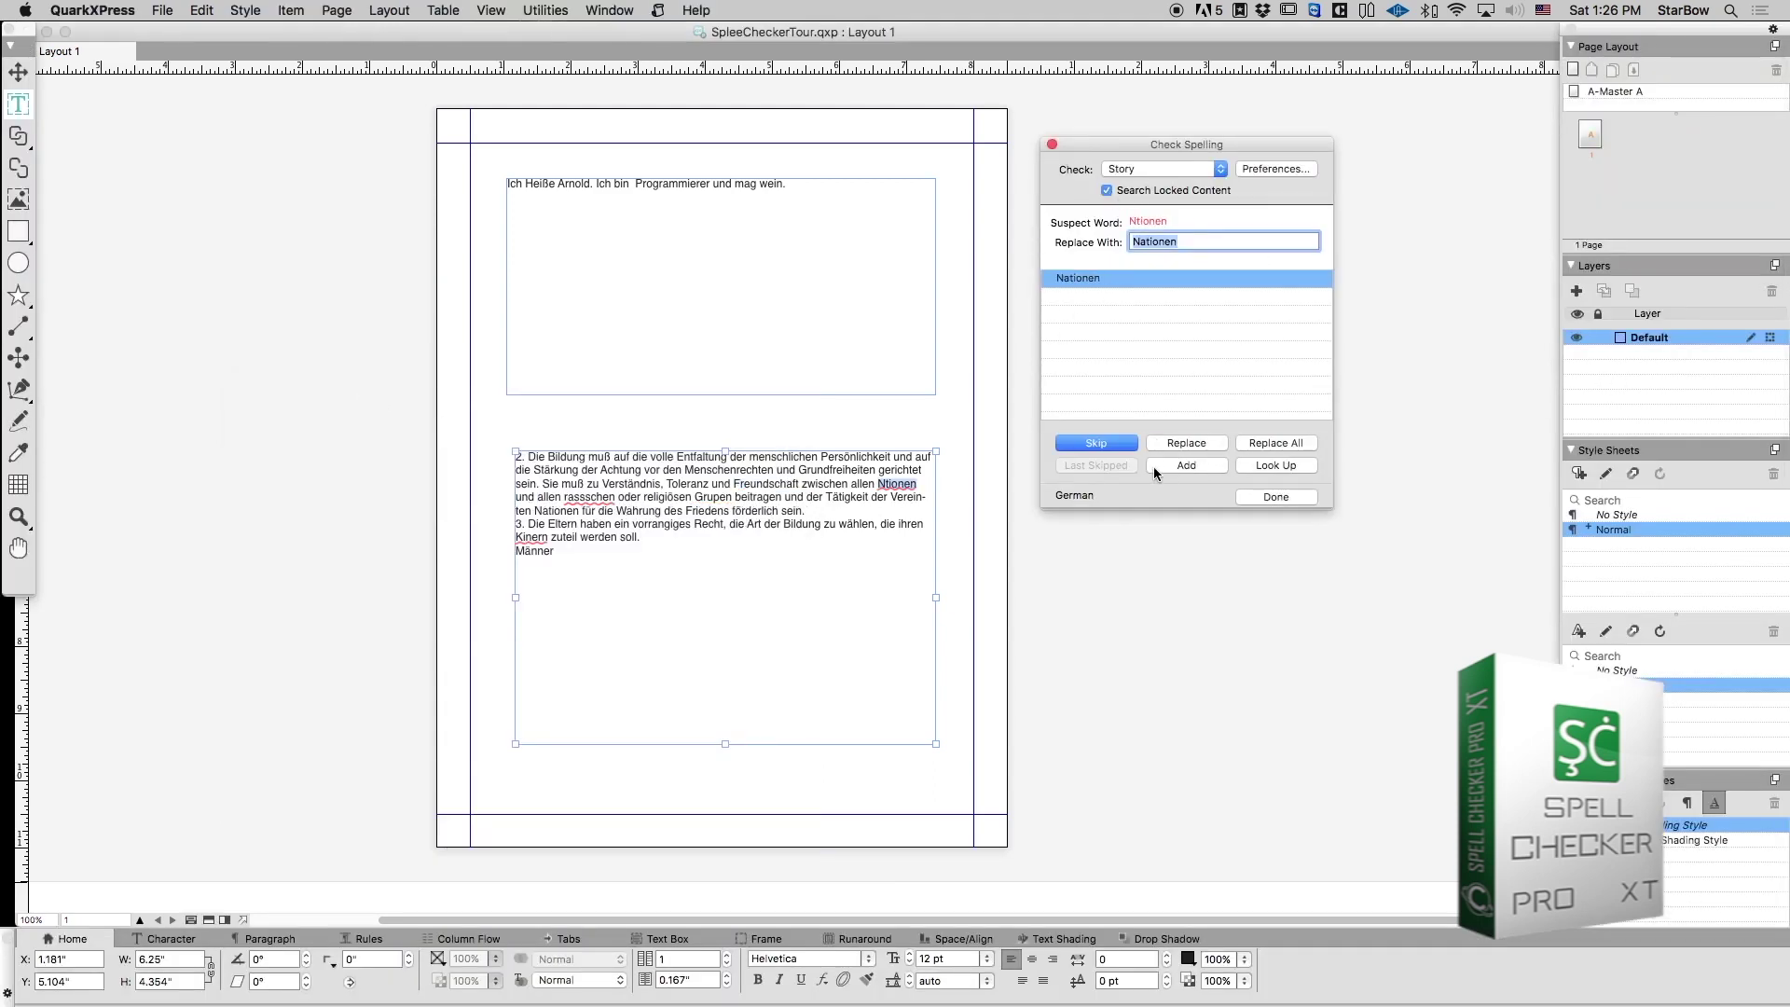
- Correct Ntionen to Nationen in TextEdit and QuarkXPress, and replace rassschen with rassischen
key("super+Tab")
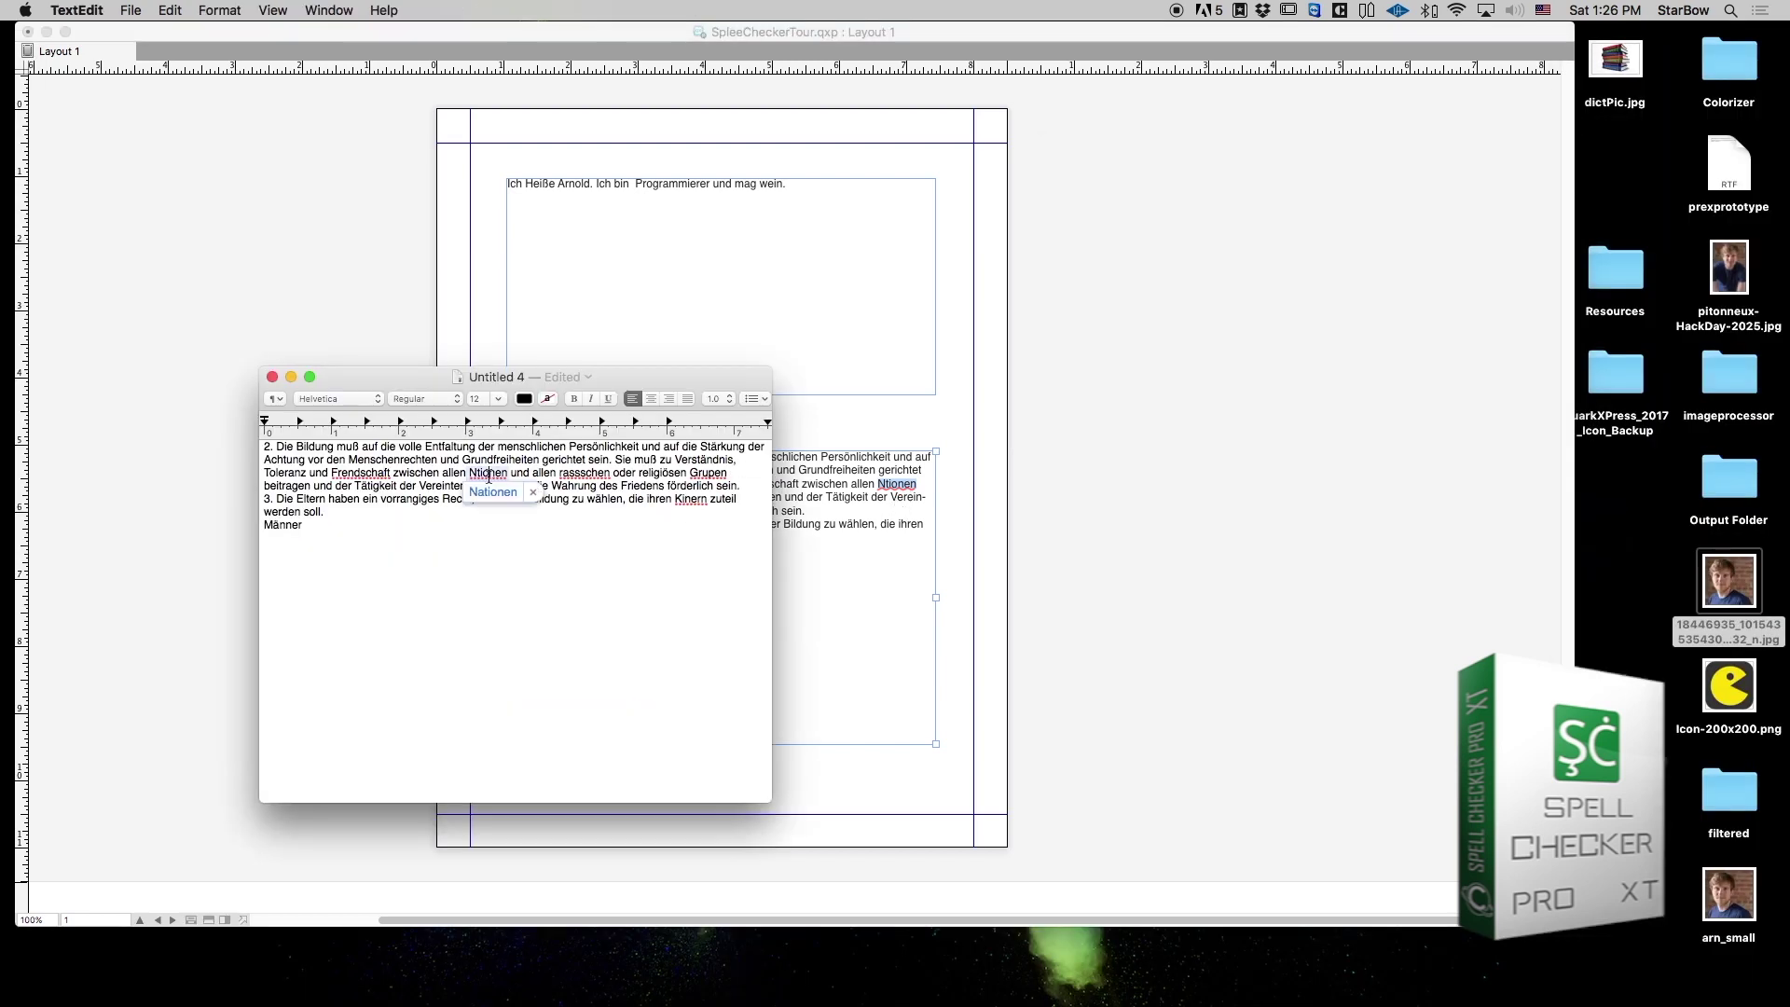
double_click(485, 499)
key("super+Tab")
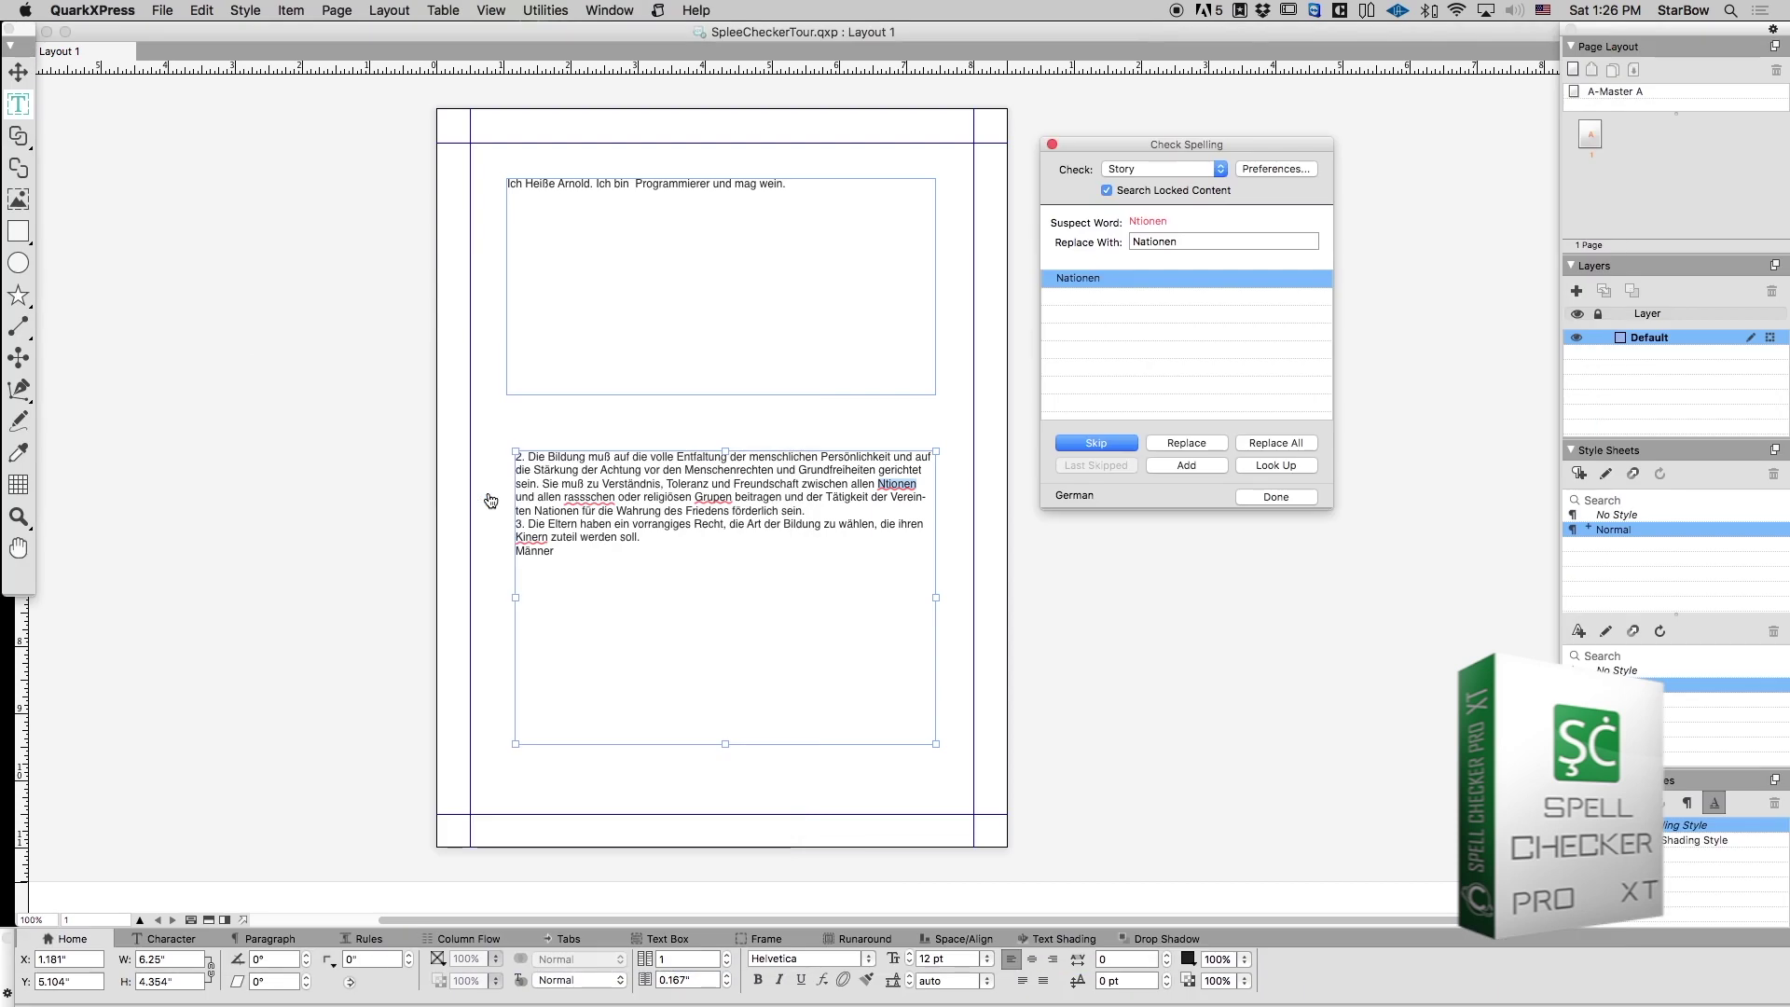
double_click(1111, 279)
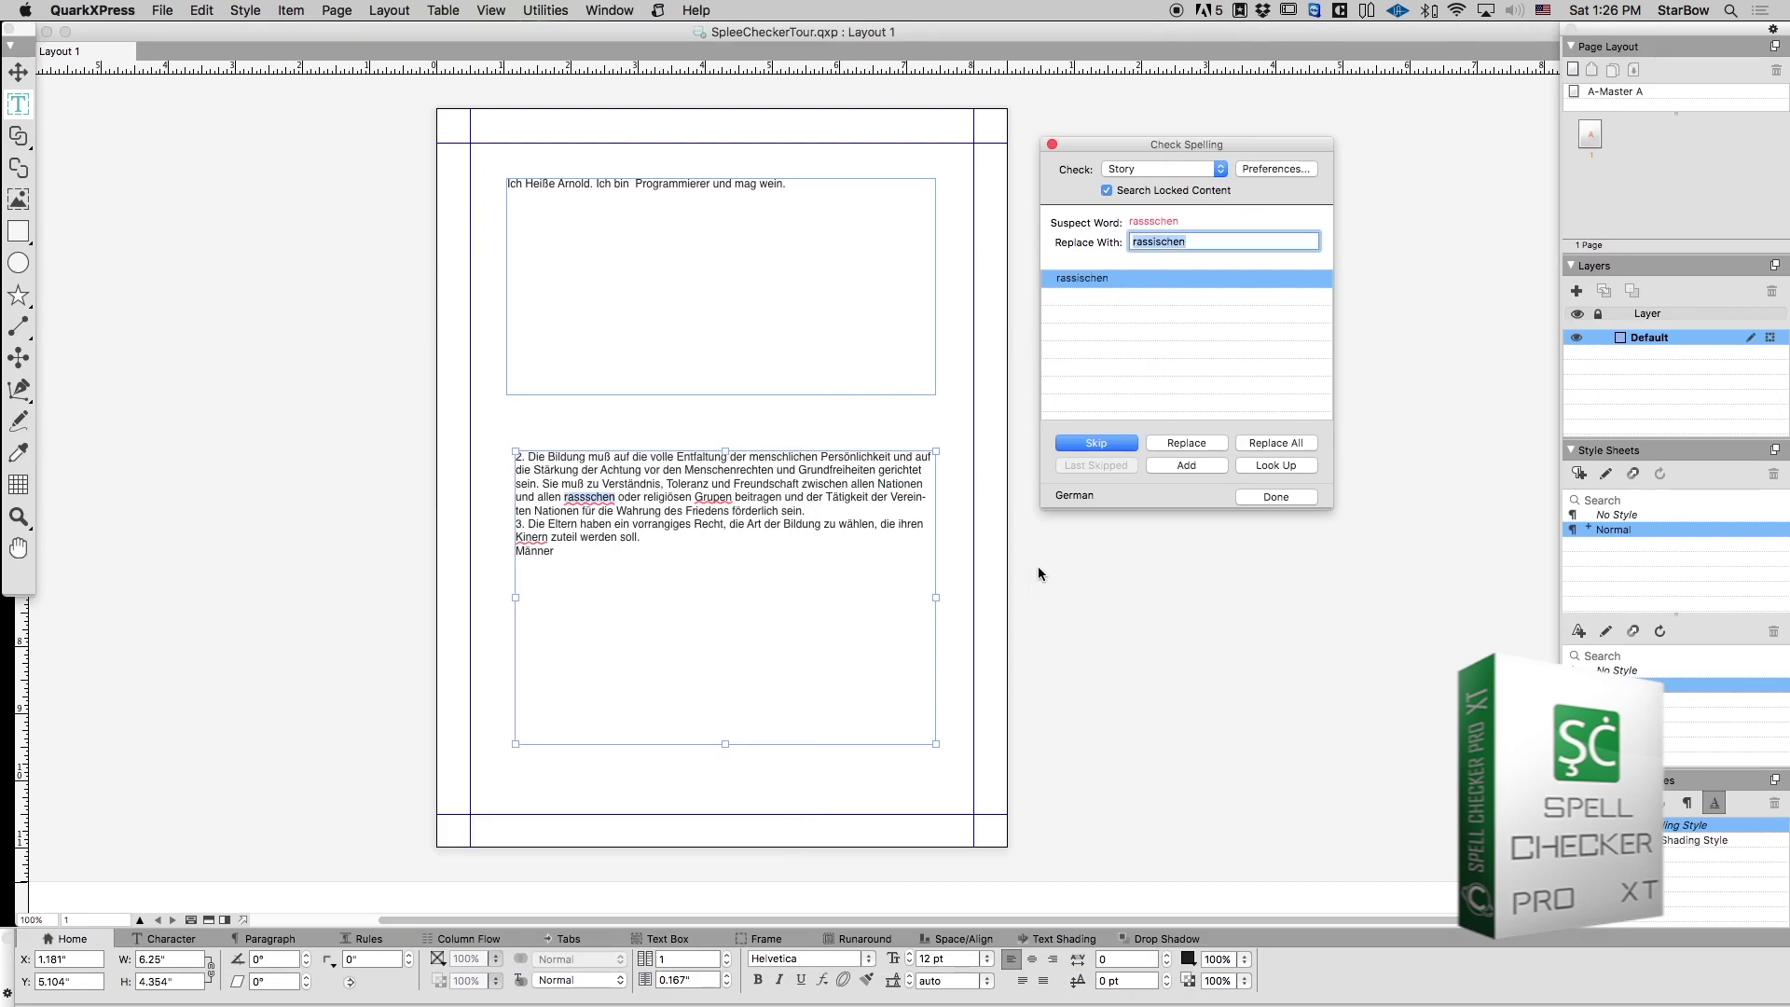
left_click(1181, 445)
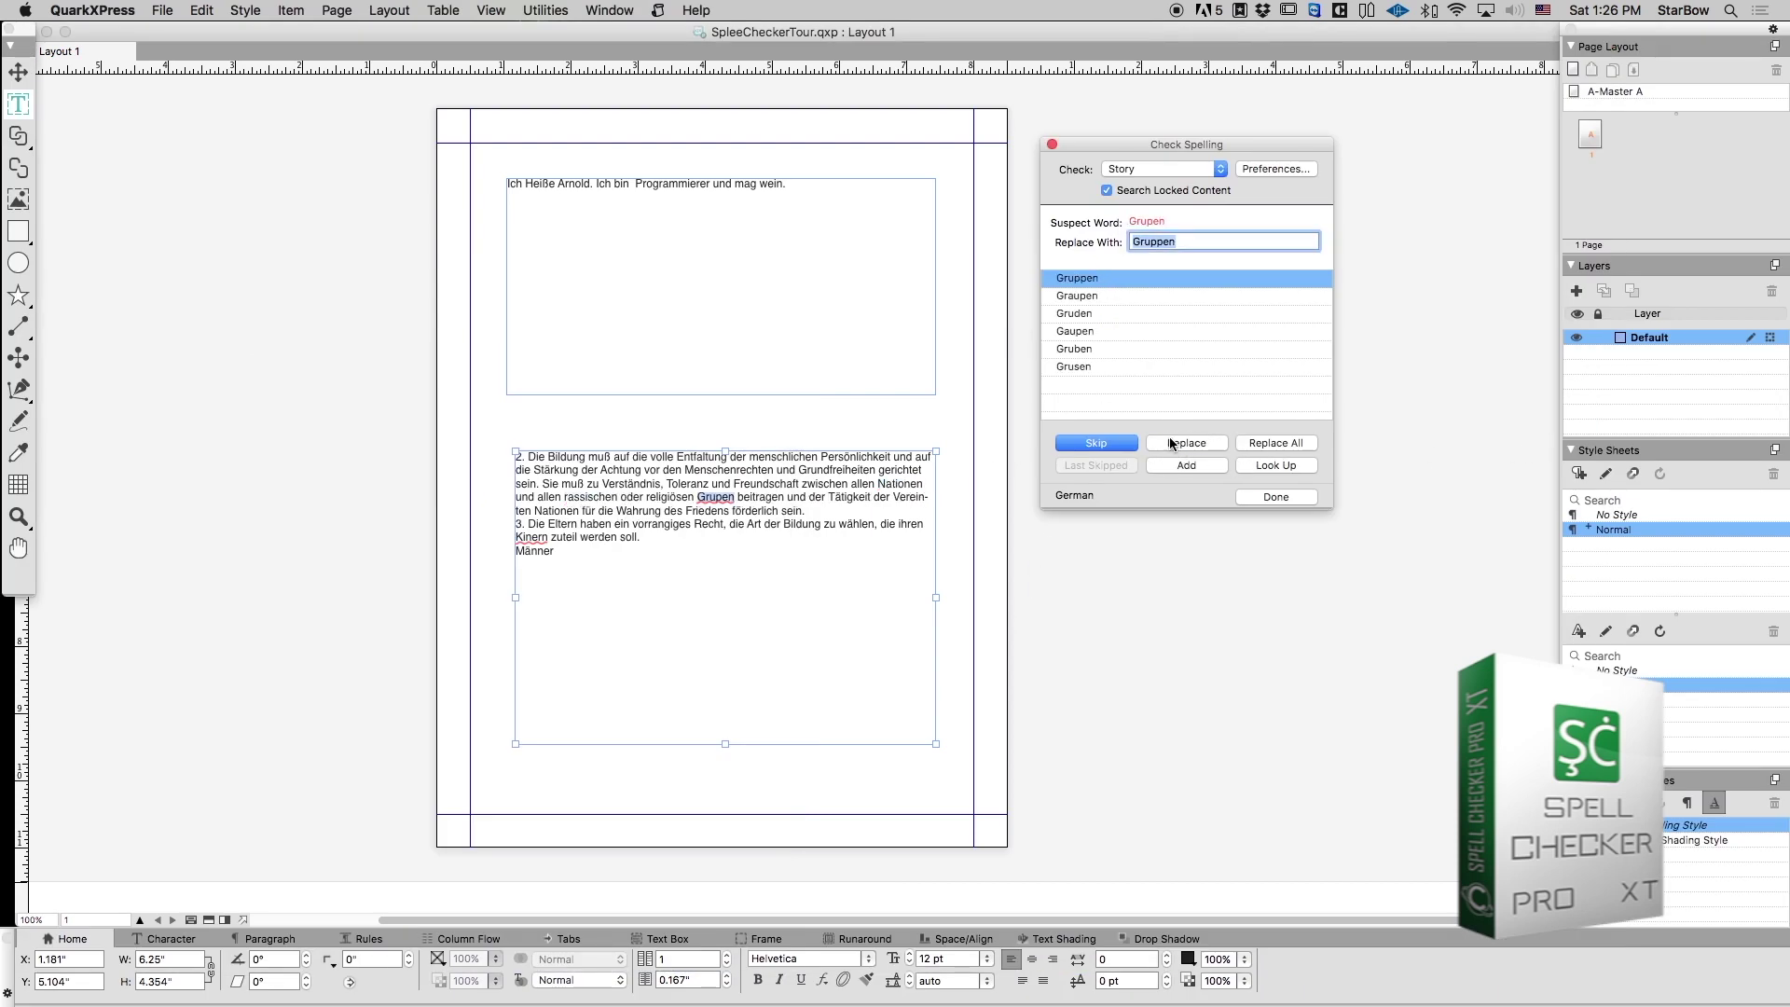
- Accept TextEdit's Gruppen suggestion for the suspect word Grupen
left_click(719, 498)
left_click(729, 497)
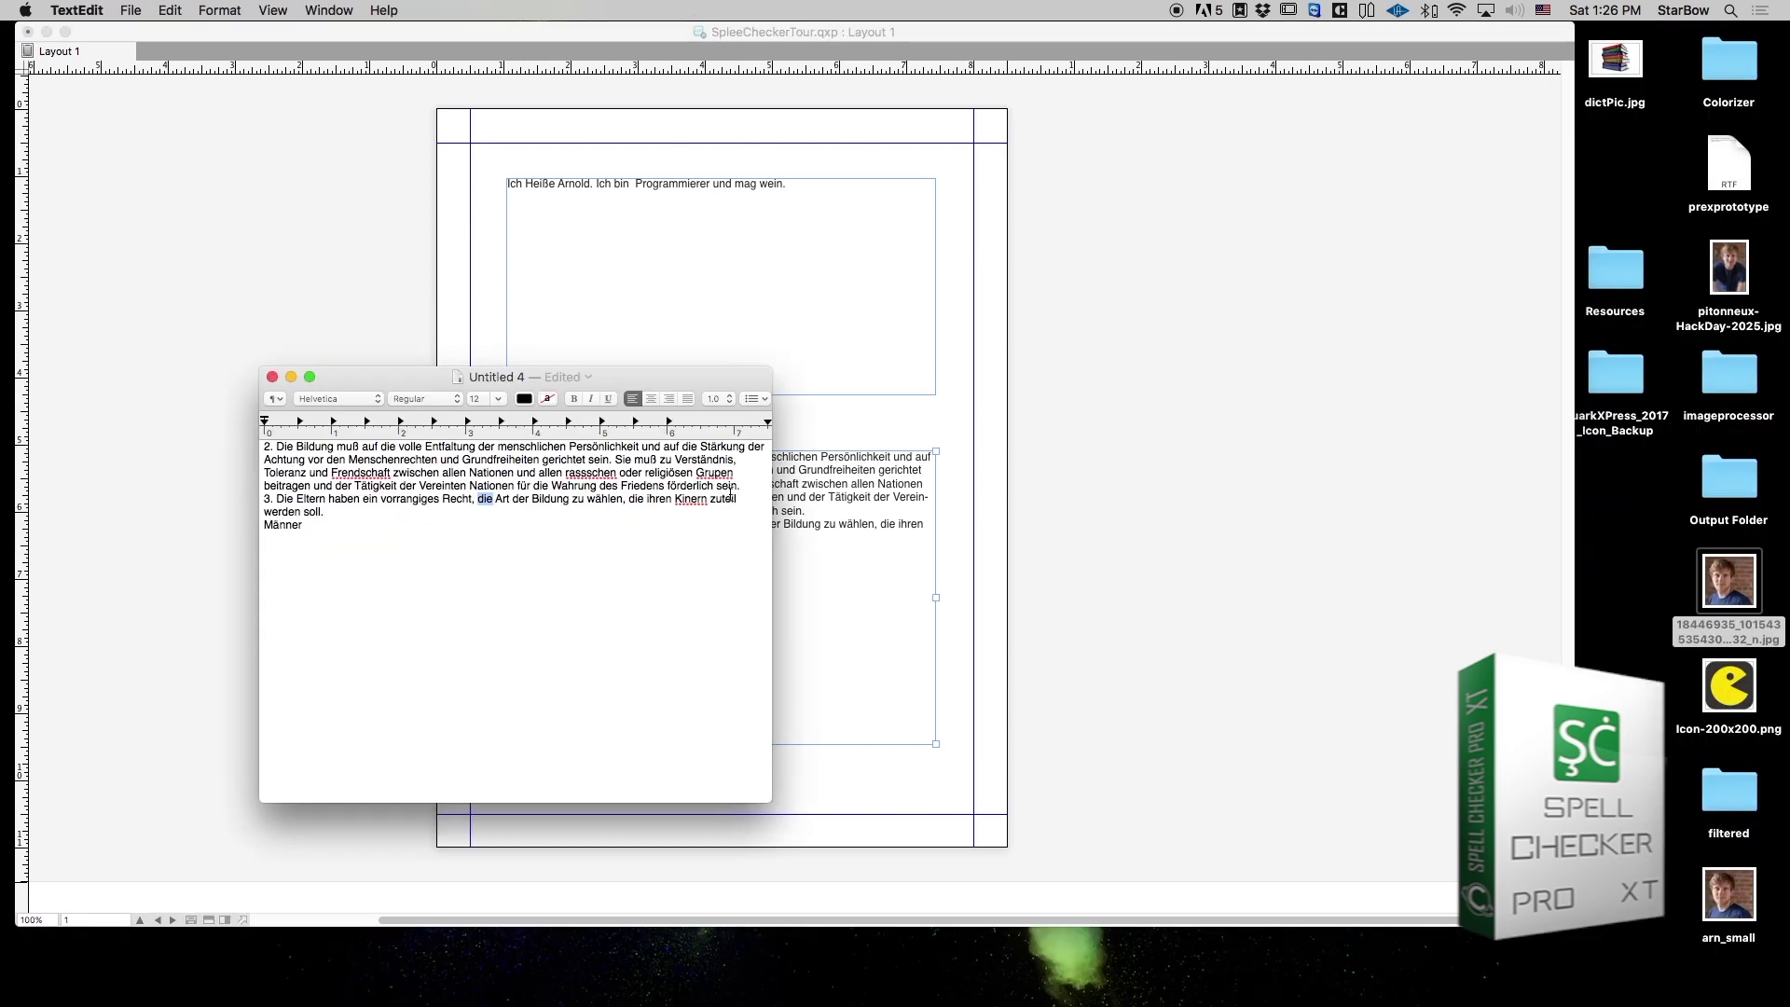
right_click(727, 475)
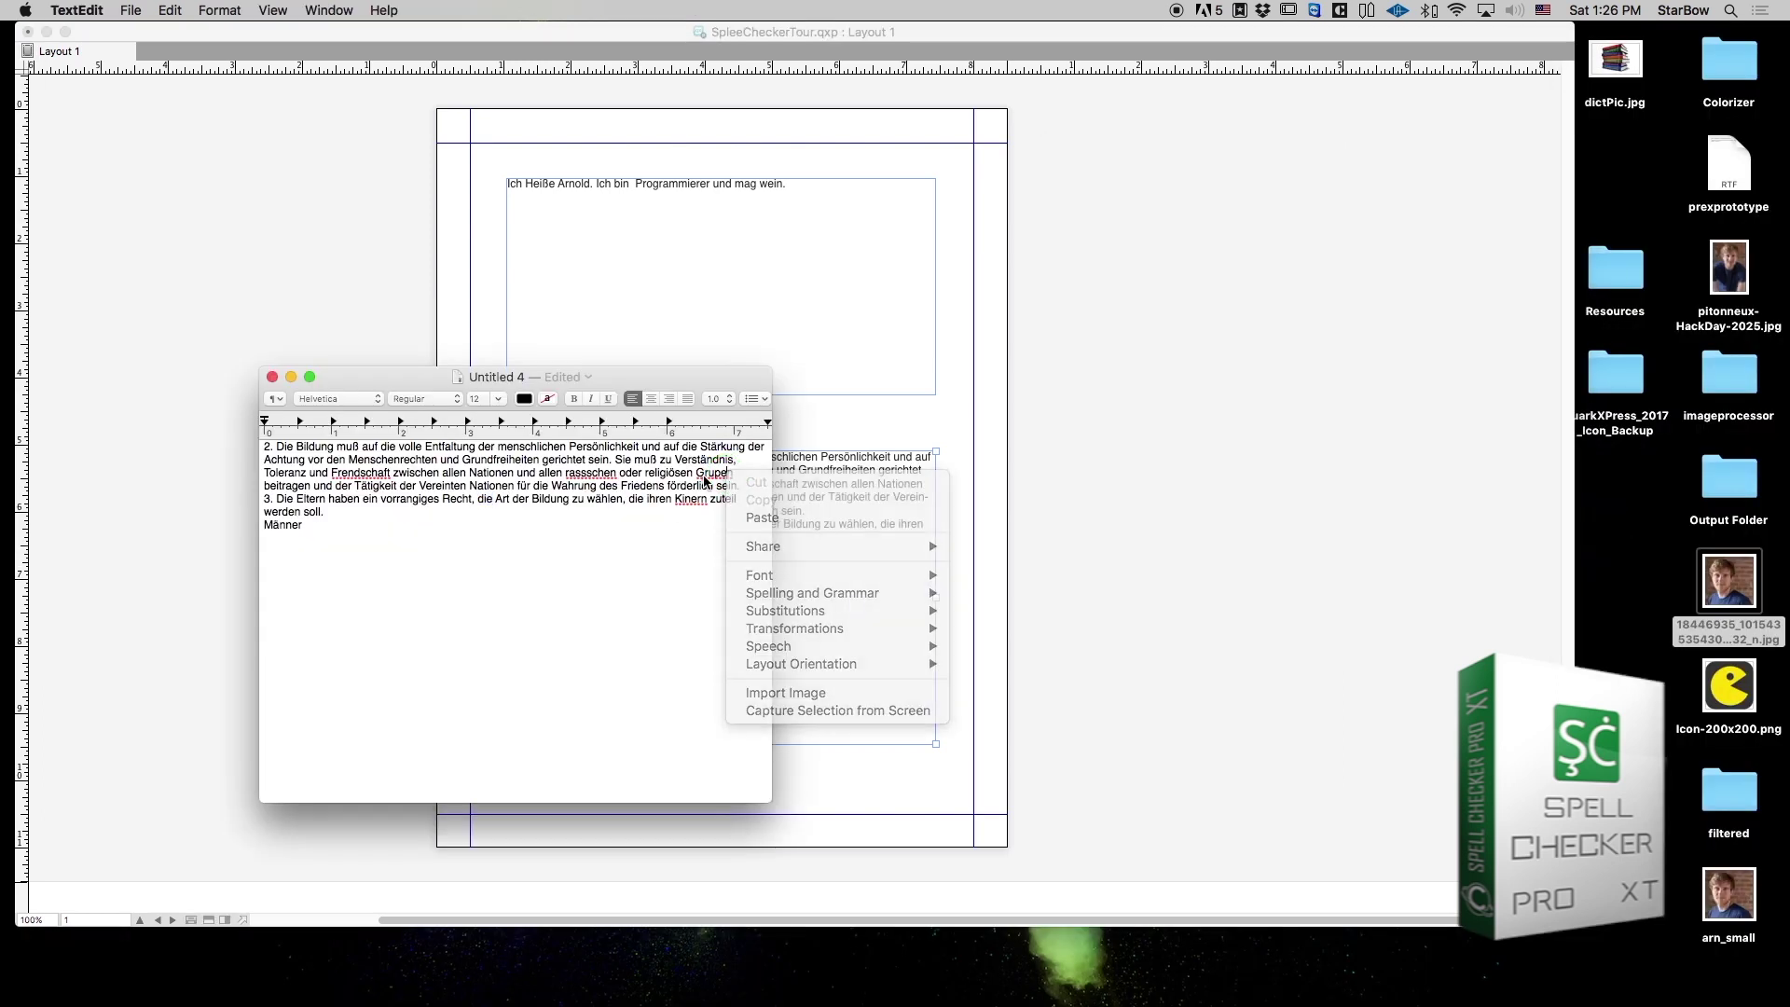
left_click(714, 473)
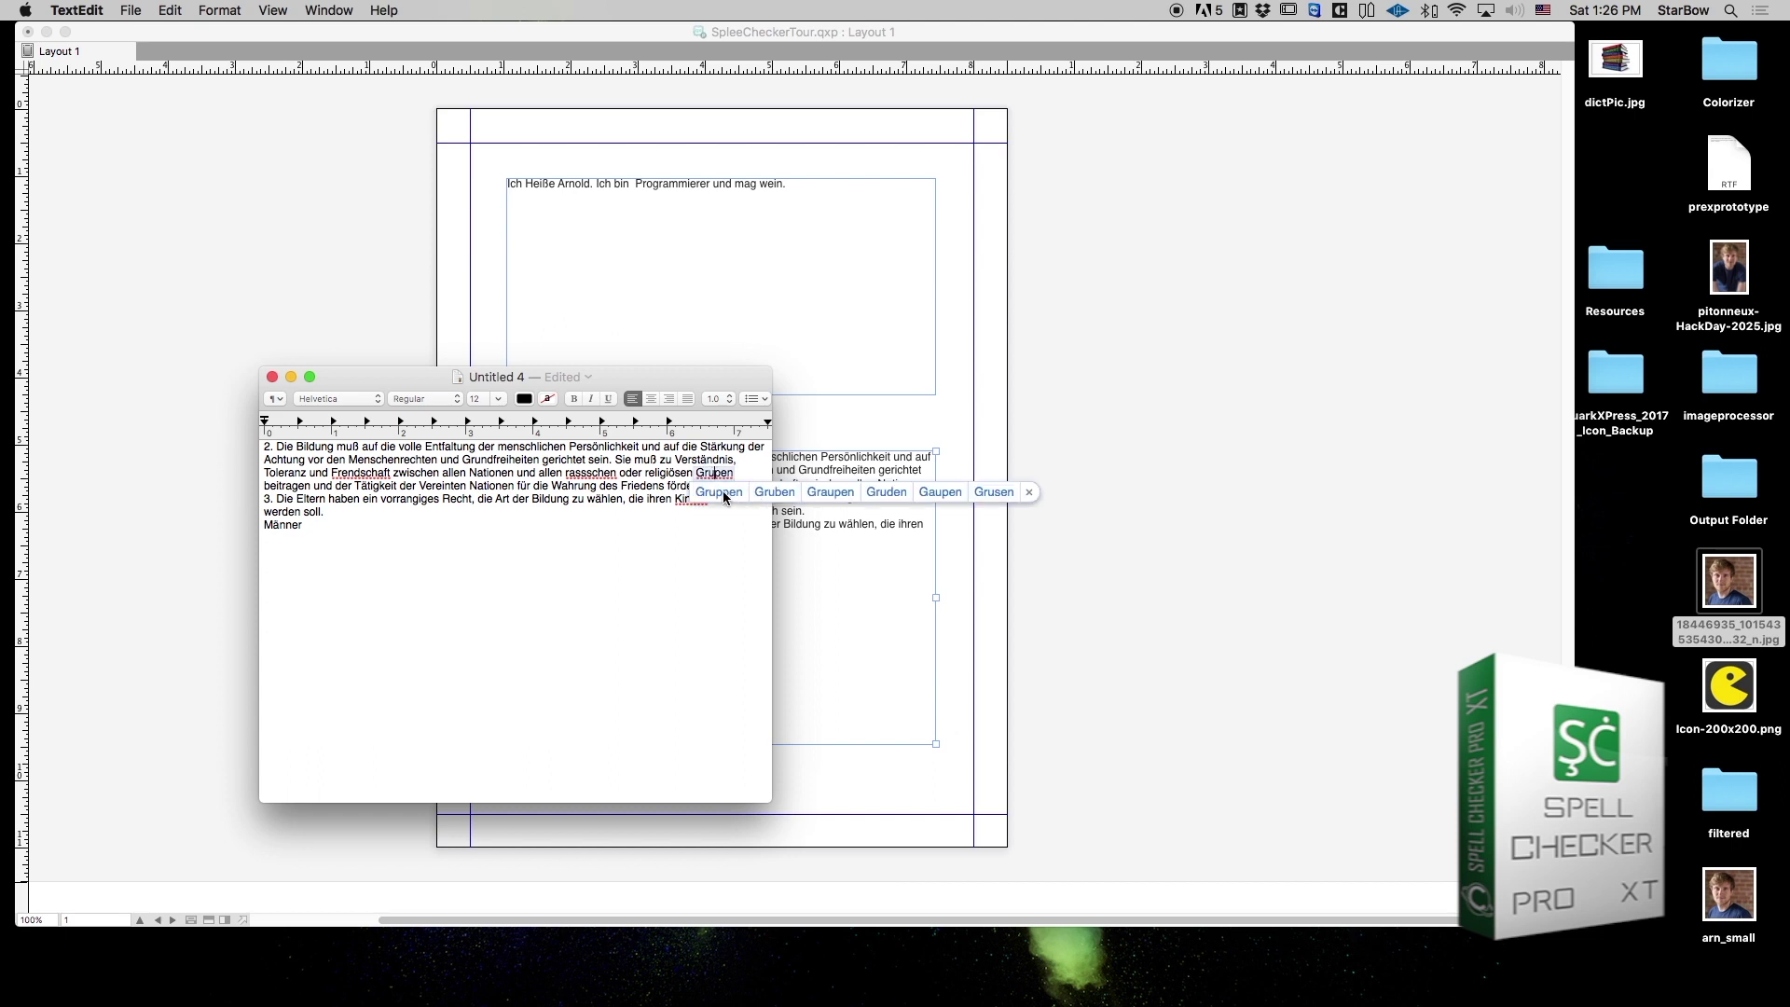
left_click(724, 490)
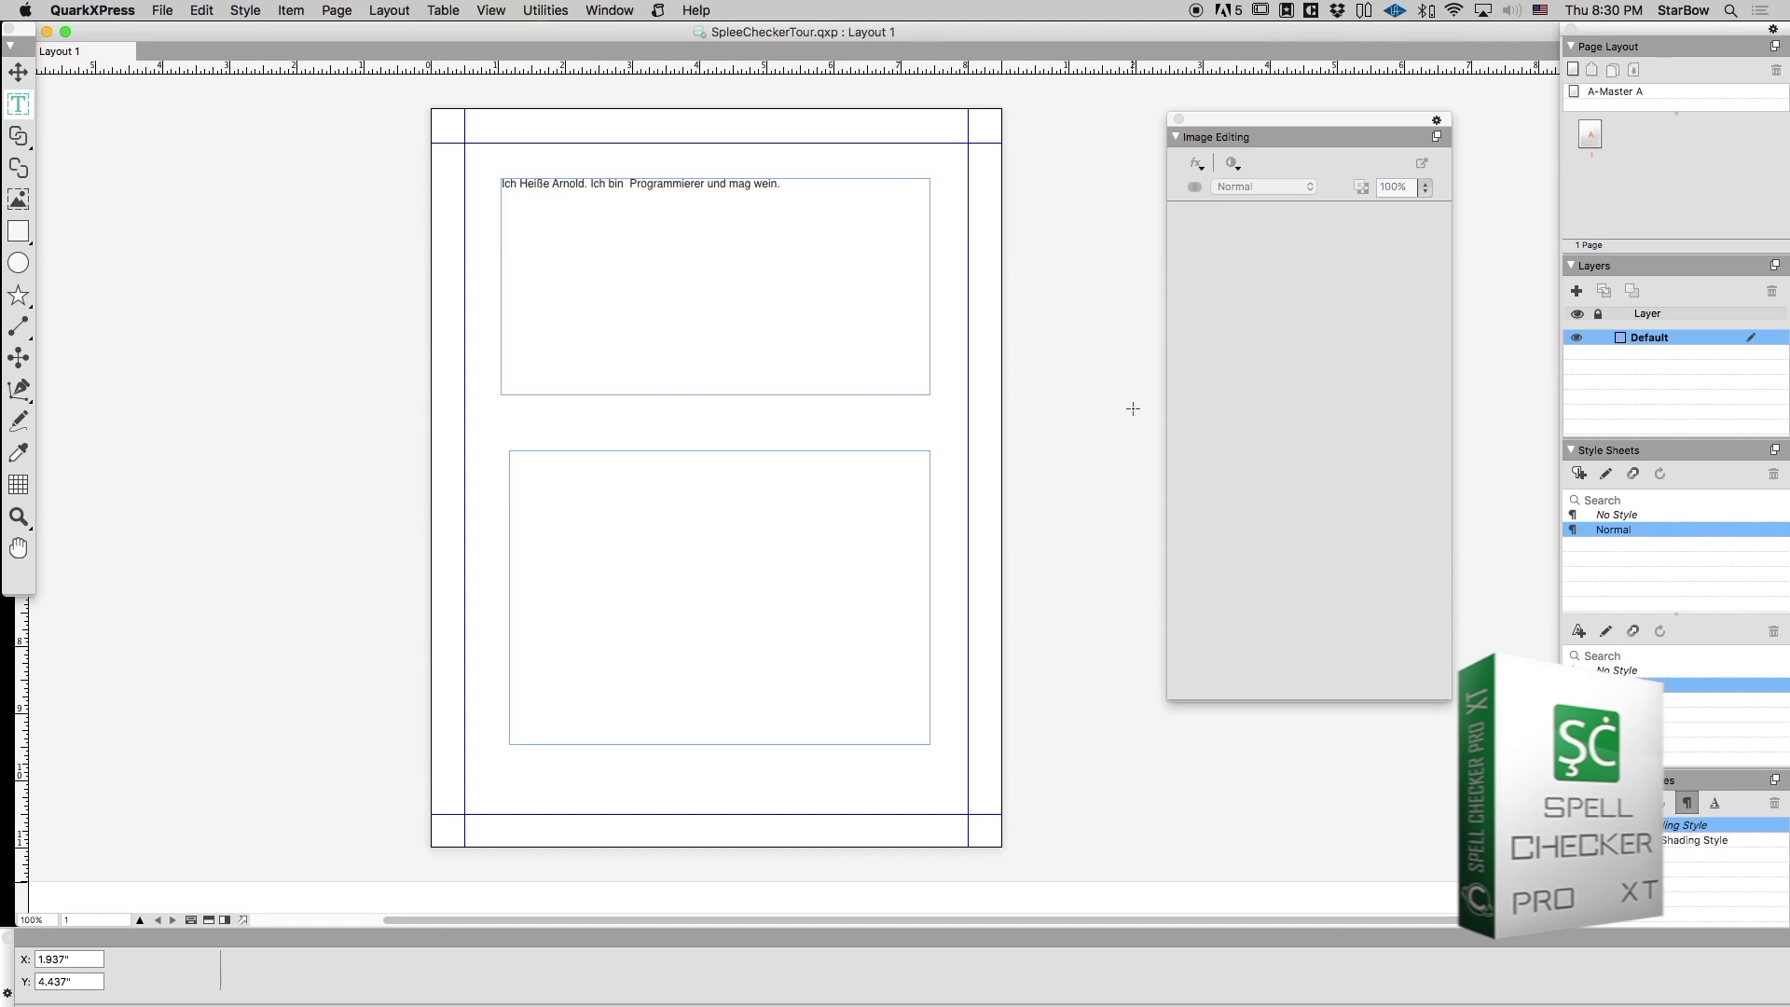
- Pick French (CLASSIC) from the Check Spelling language list
left_click(548, 11)
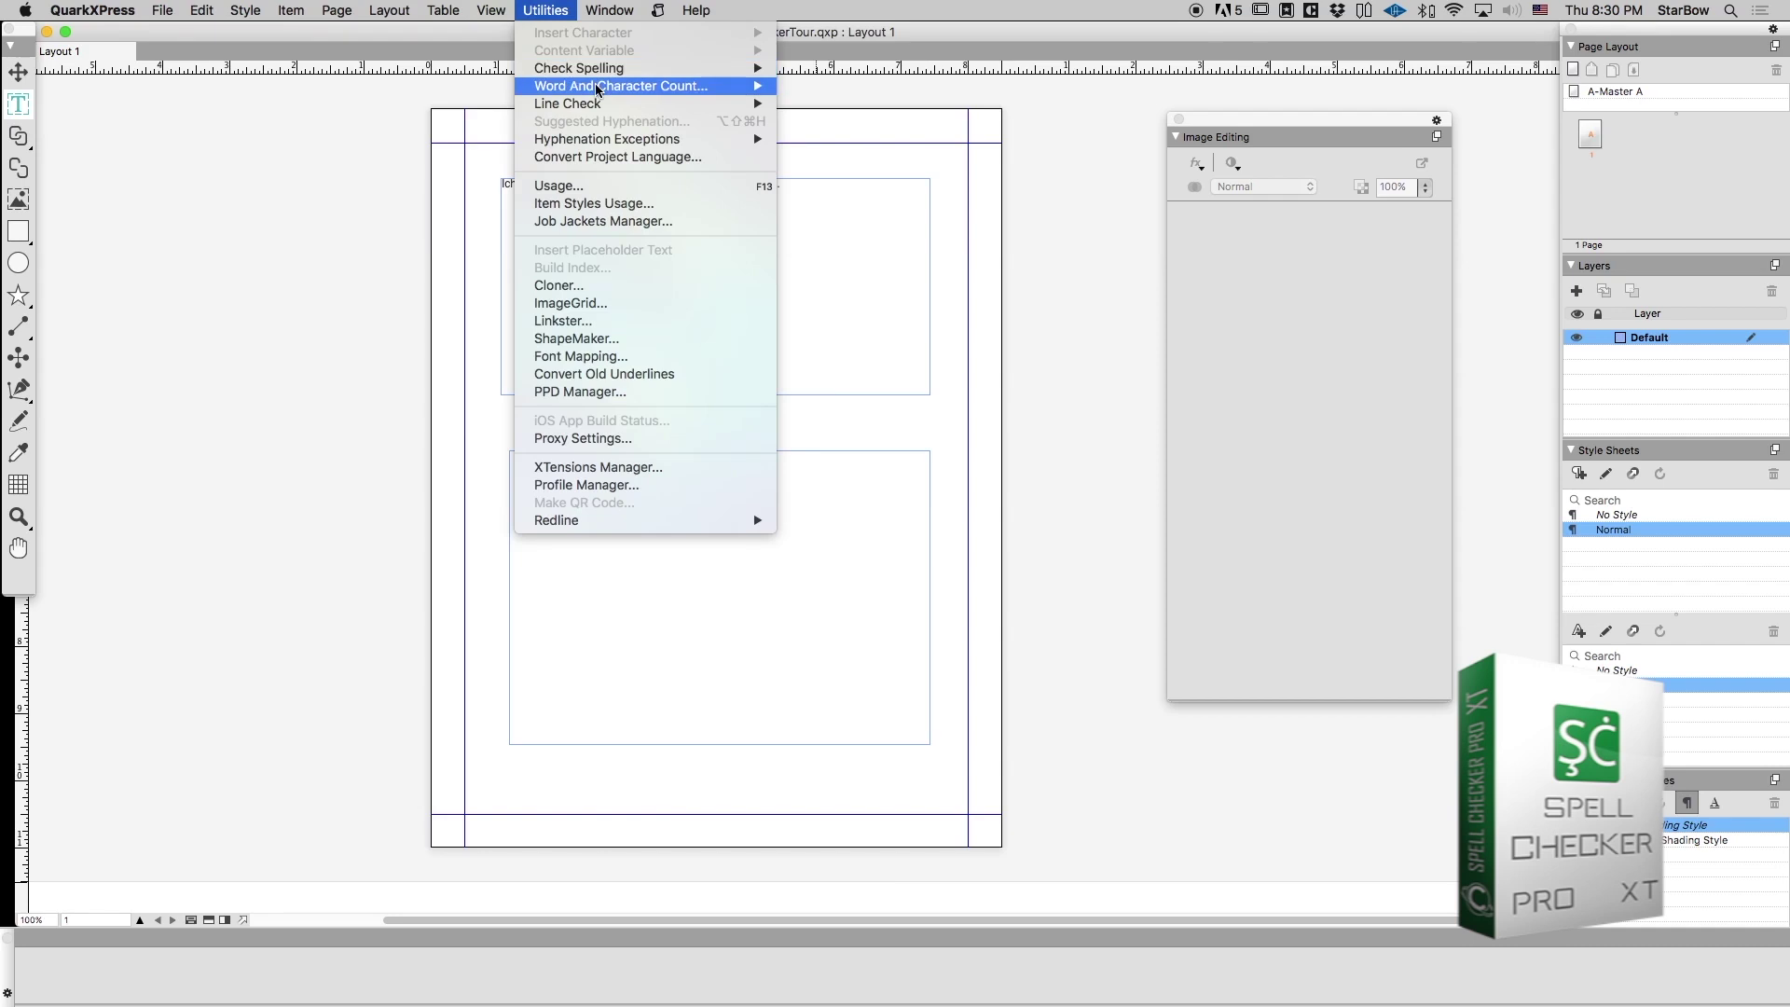
mouse_move(667, 90)
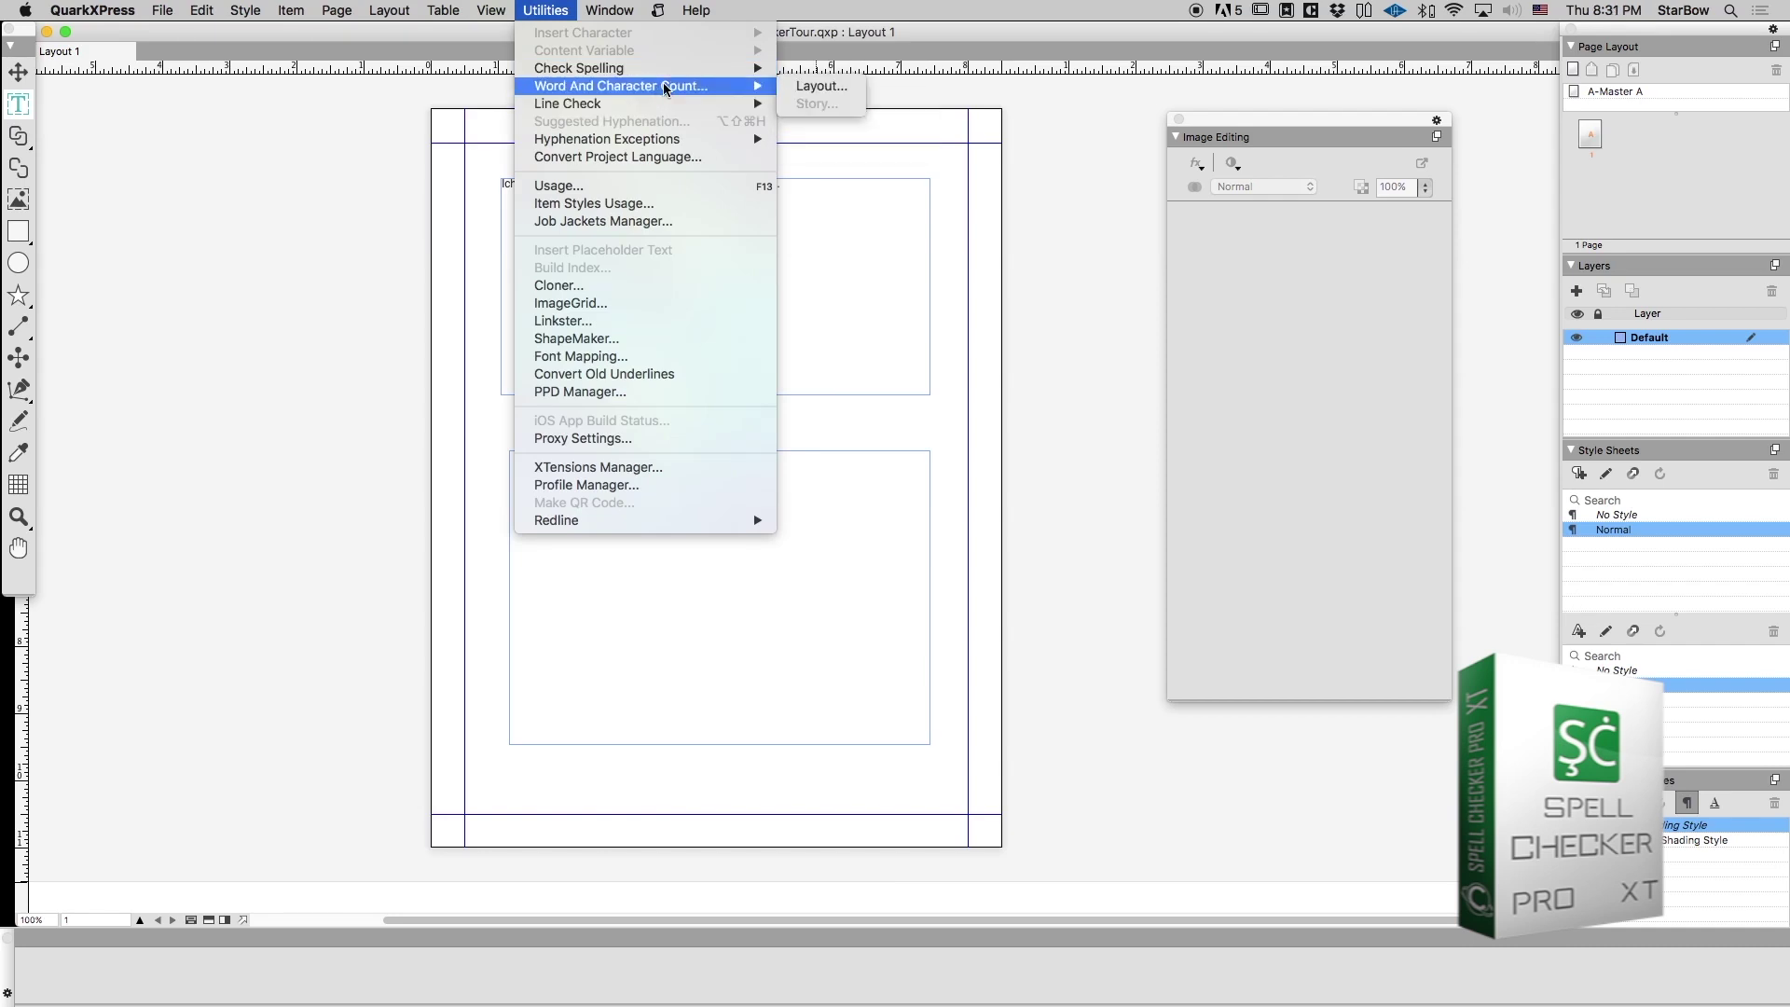
mouse_move(937, 191)
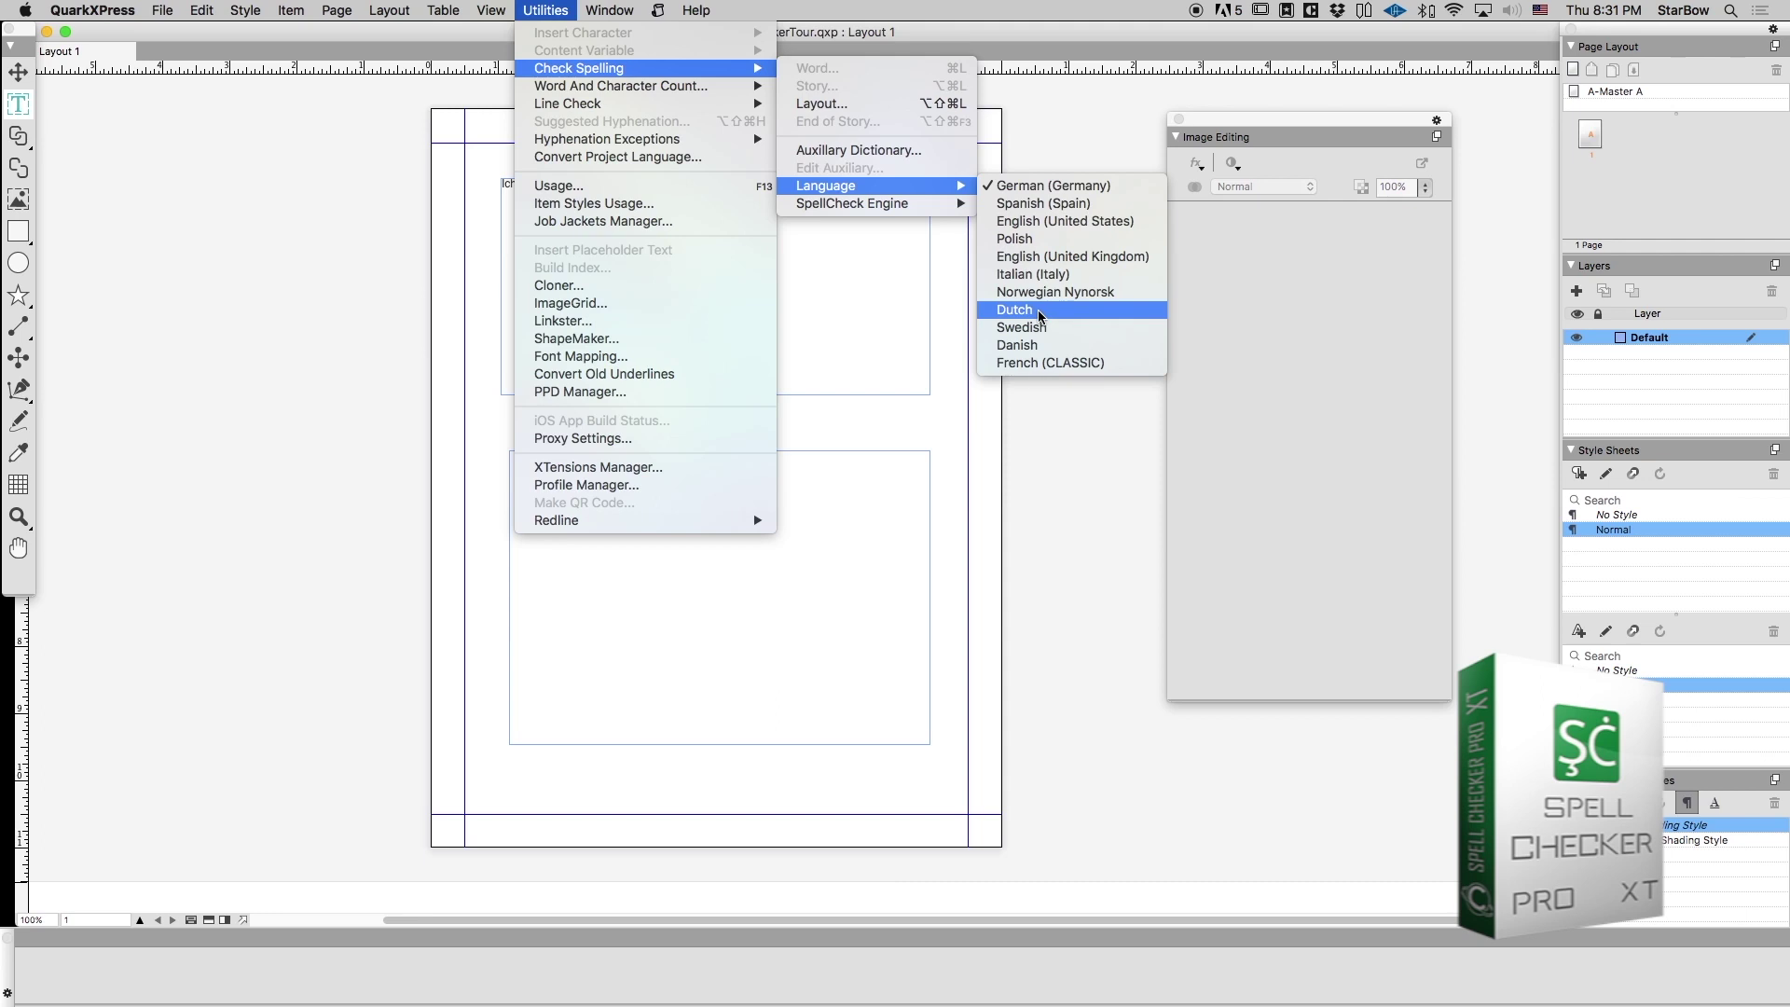
left_click(1044, 363)
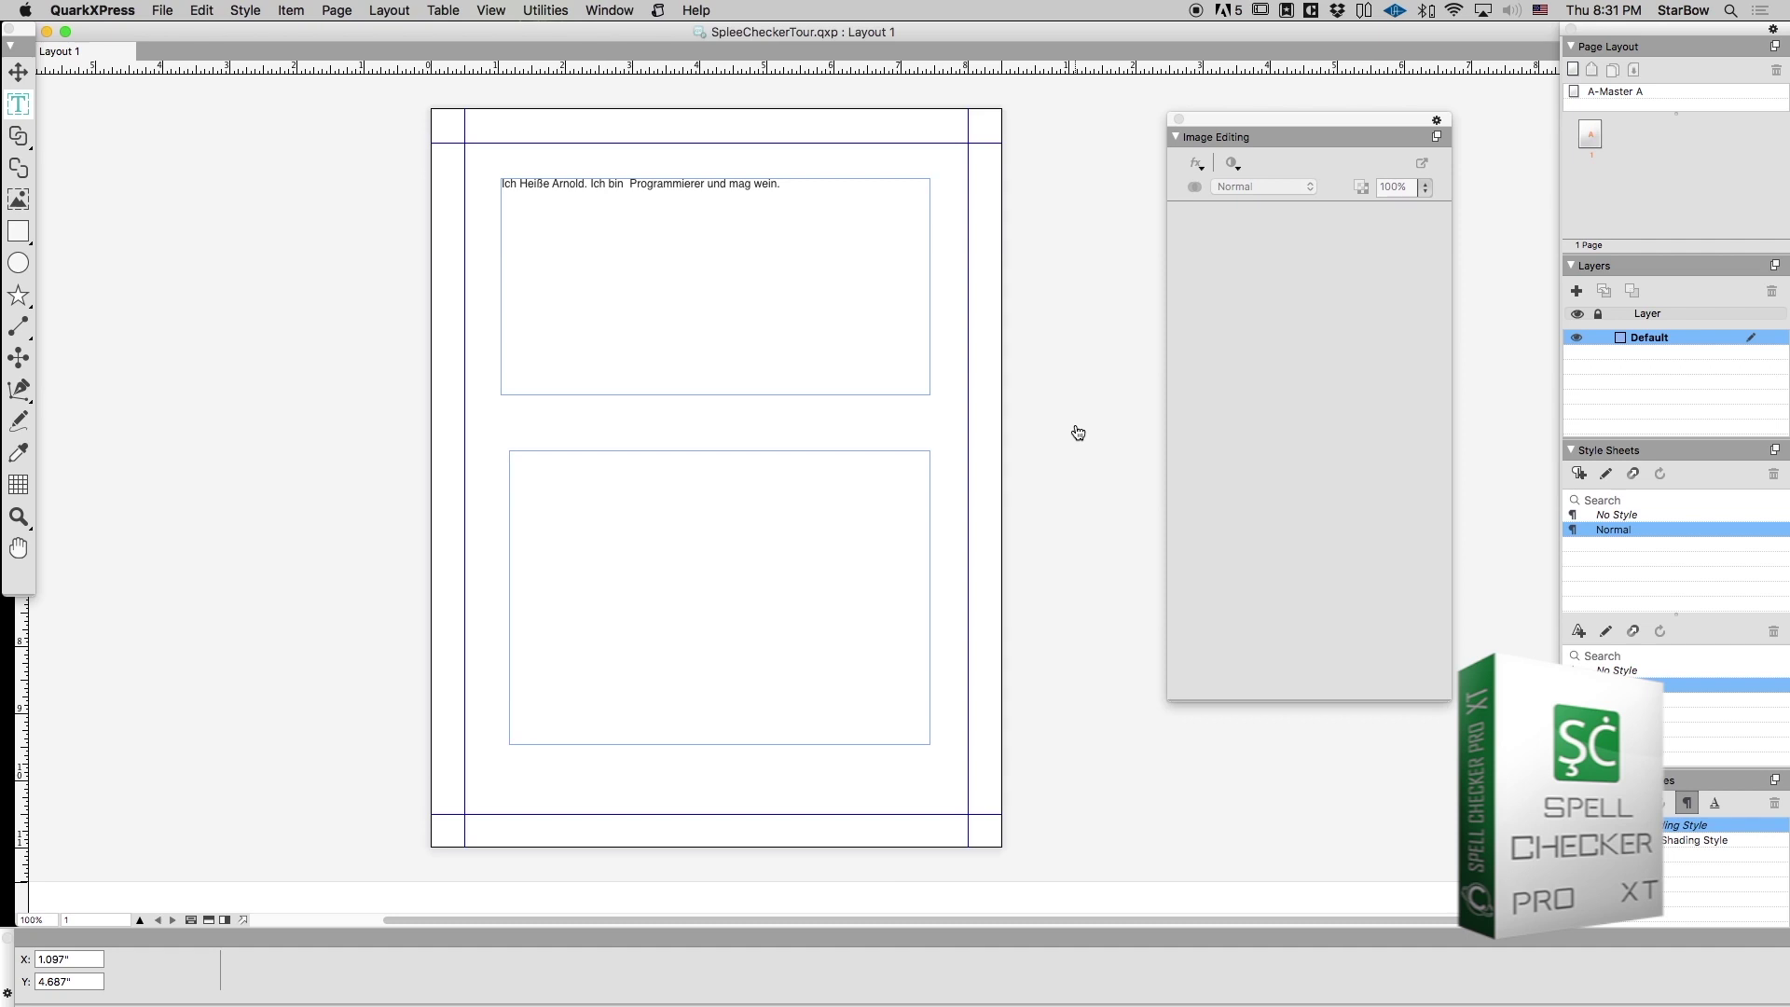
- Return to the browser's dictionaries and language packs list
key("super+Tab")
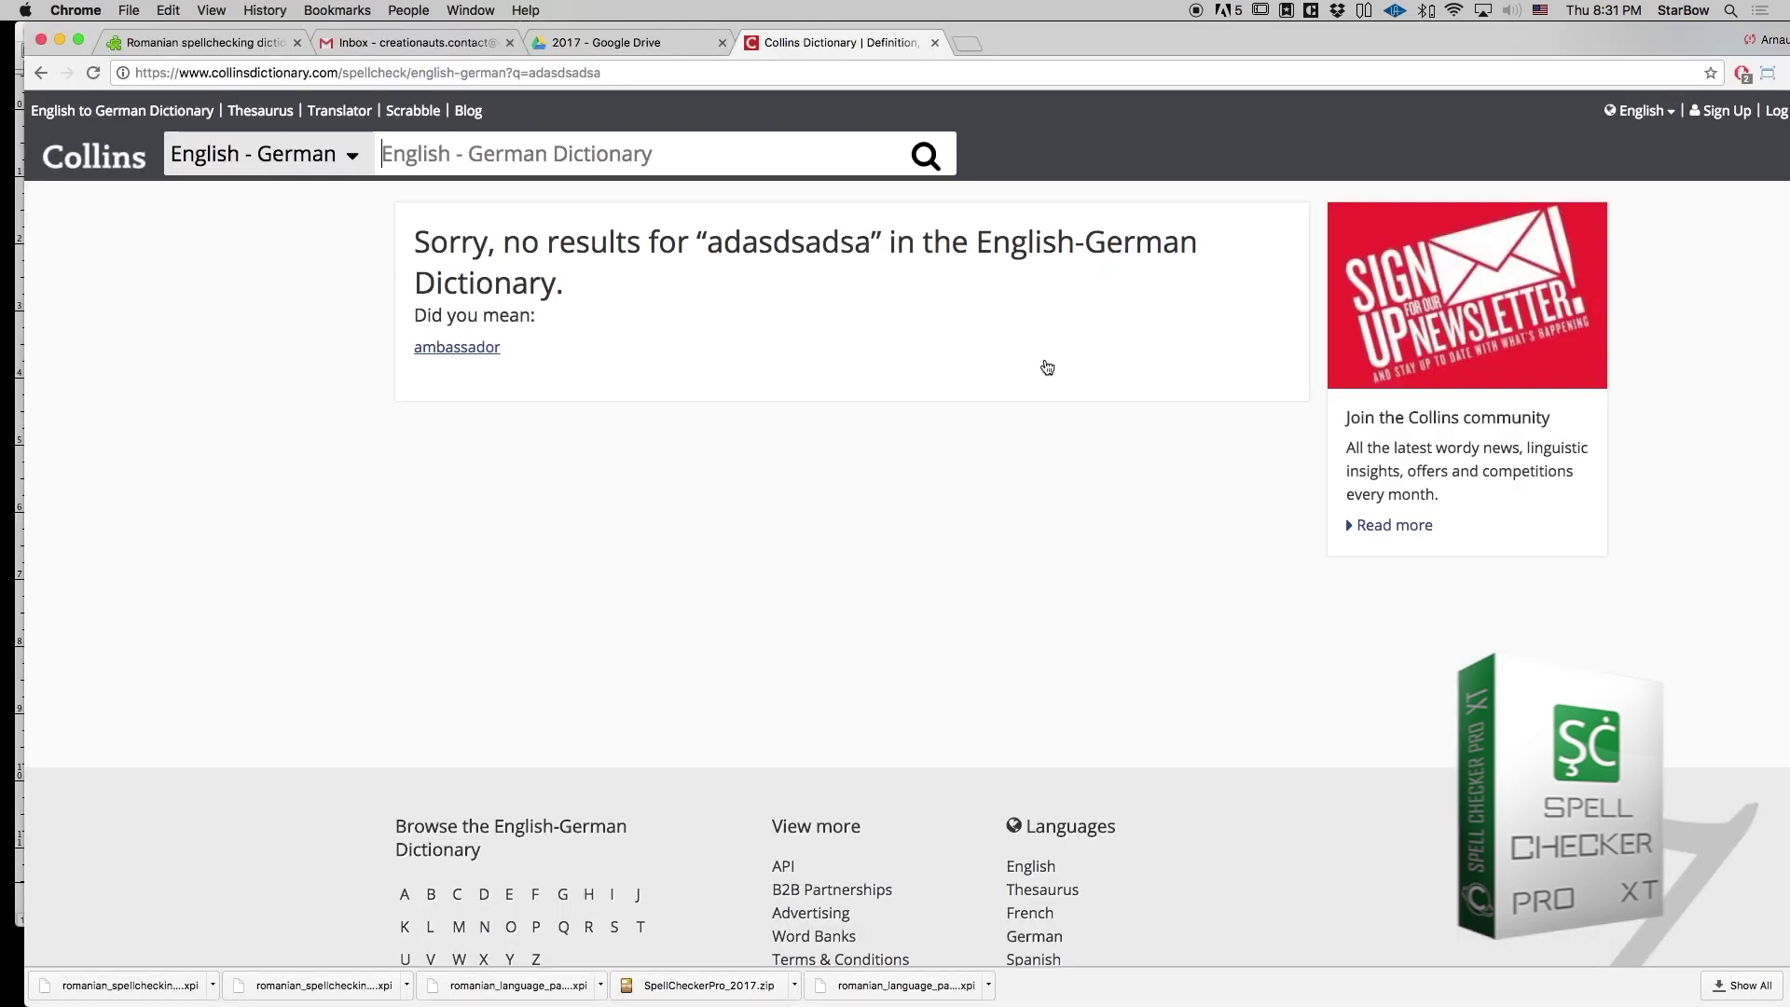
left_click(261, 41)
left_click(43, 72)
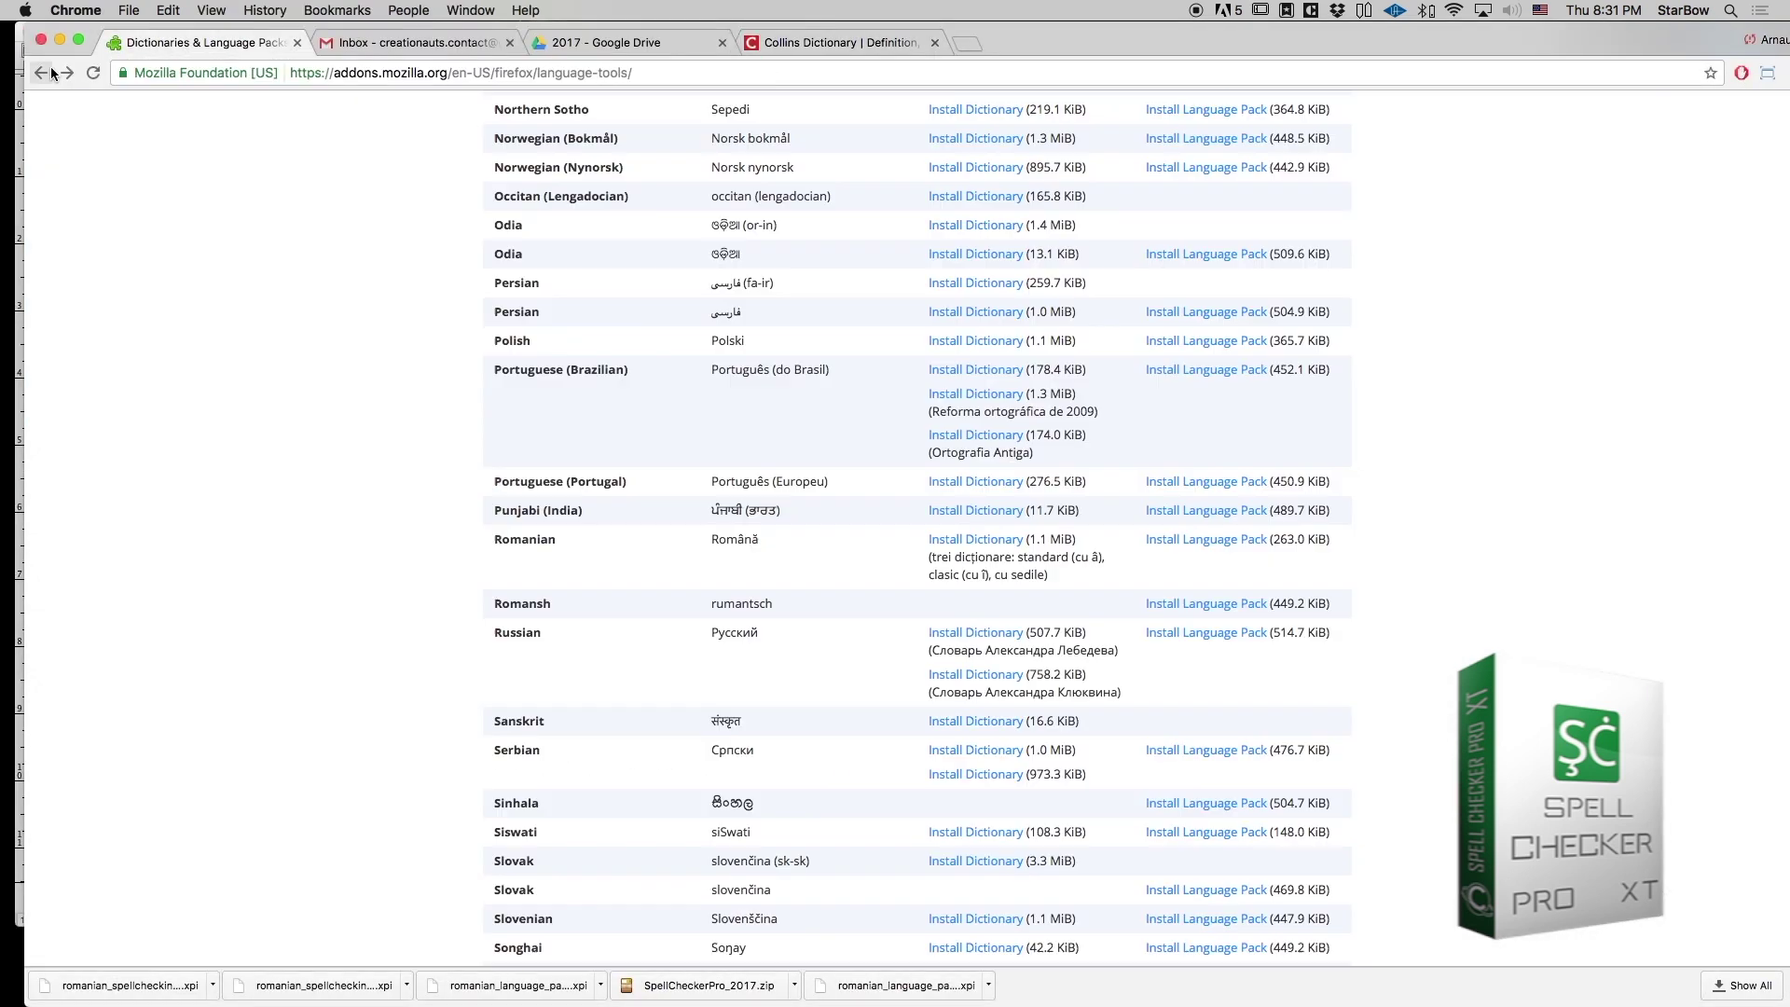
scroll(320, 246, "up", 15)
left_click(425, 75)
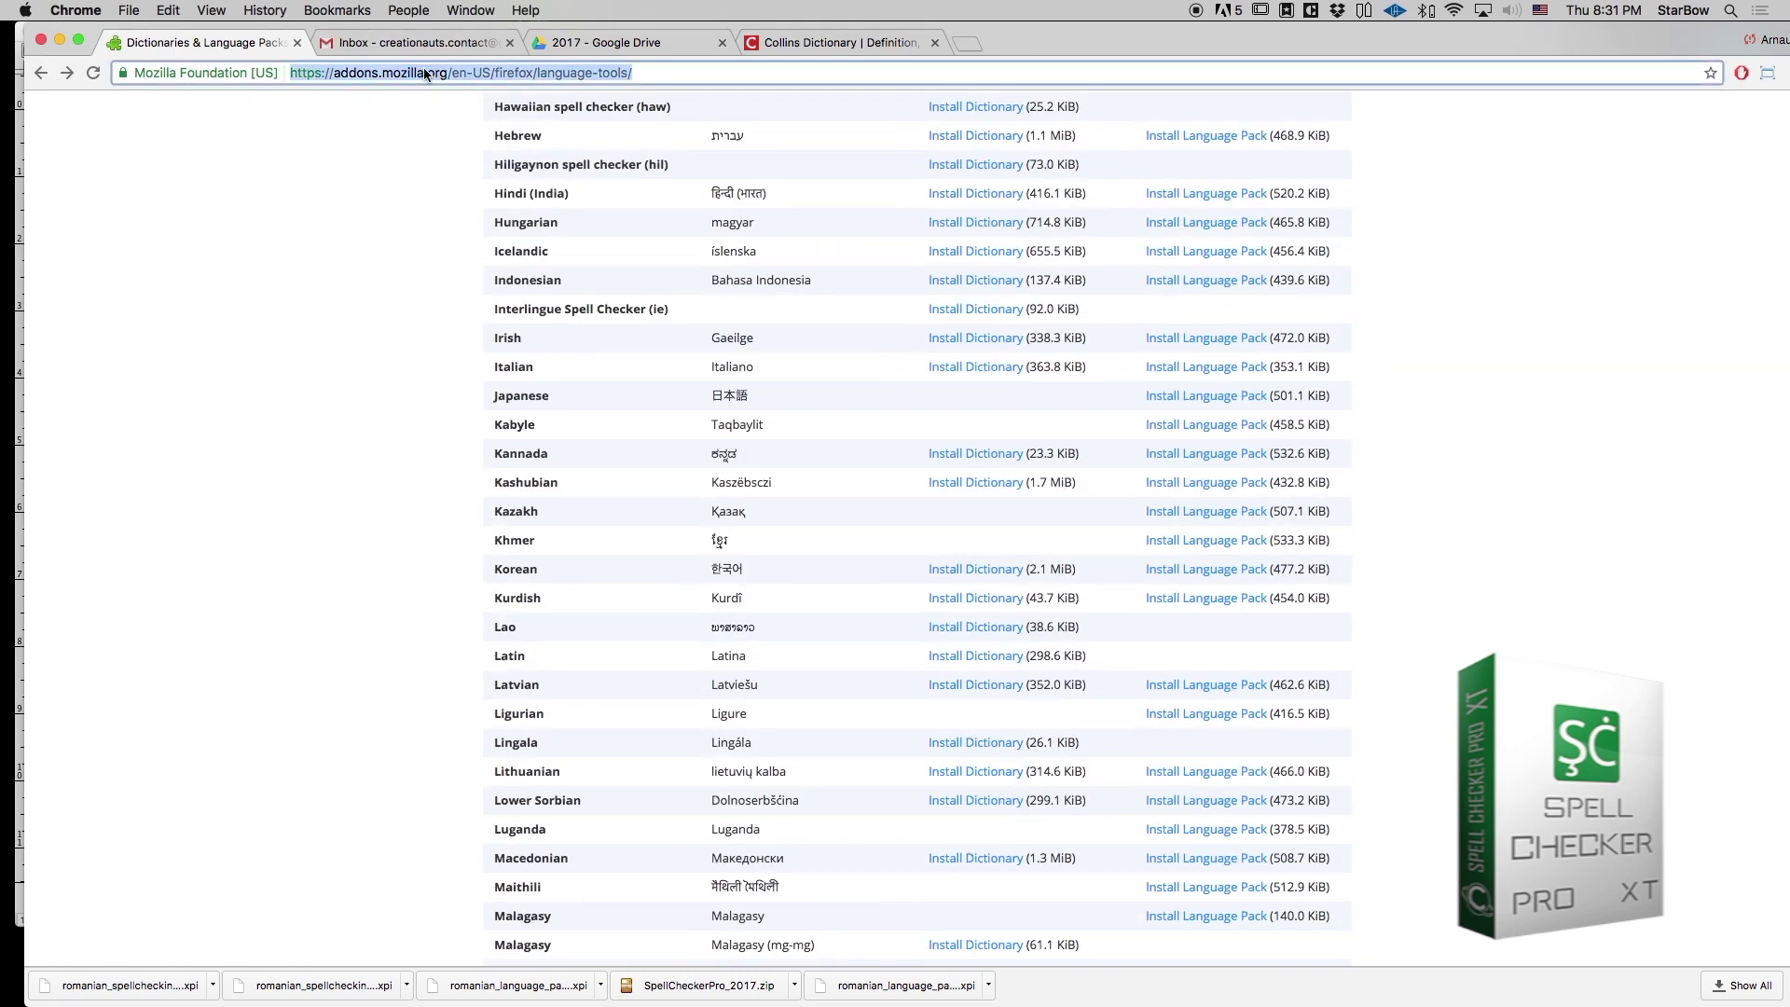
scroll(400, 429, "up", 15)
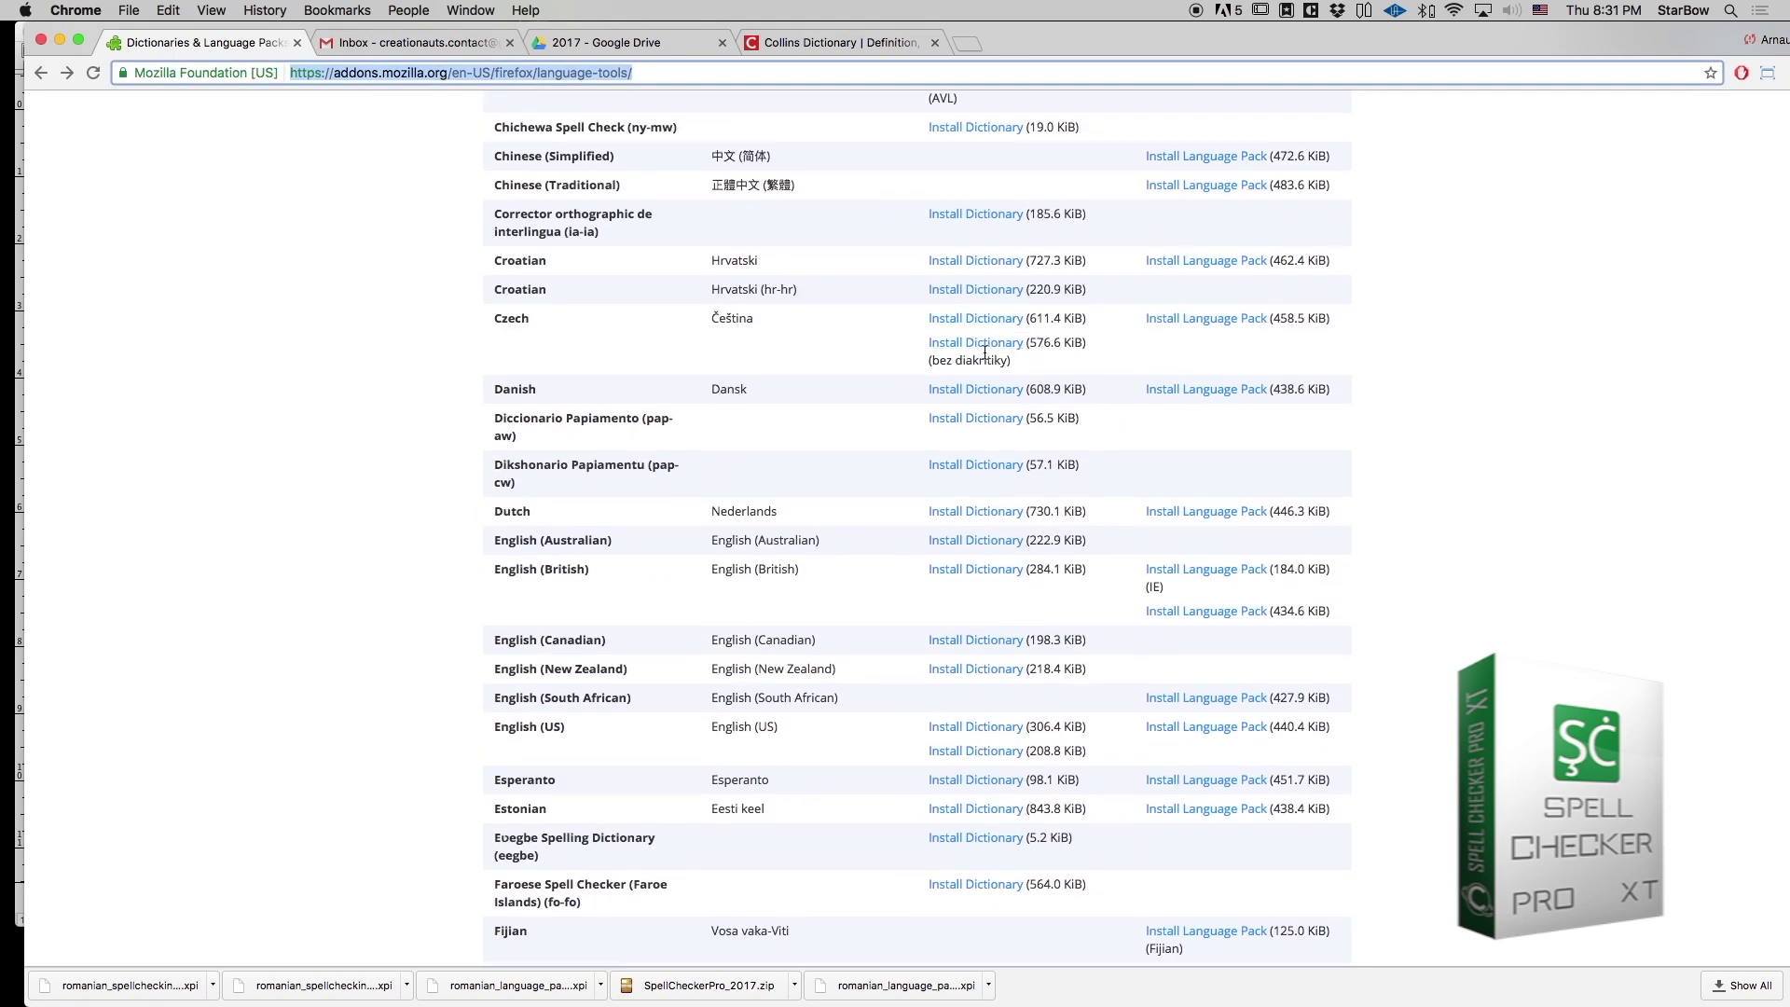
- Search the page for 'rom', download the Romanian dictionary anyway, and show it in Finder
key("super+f")
type("rom")
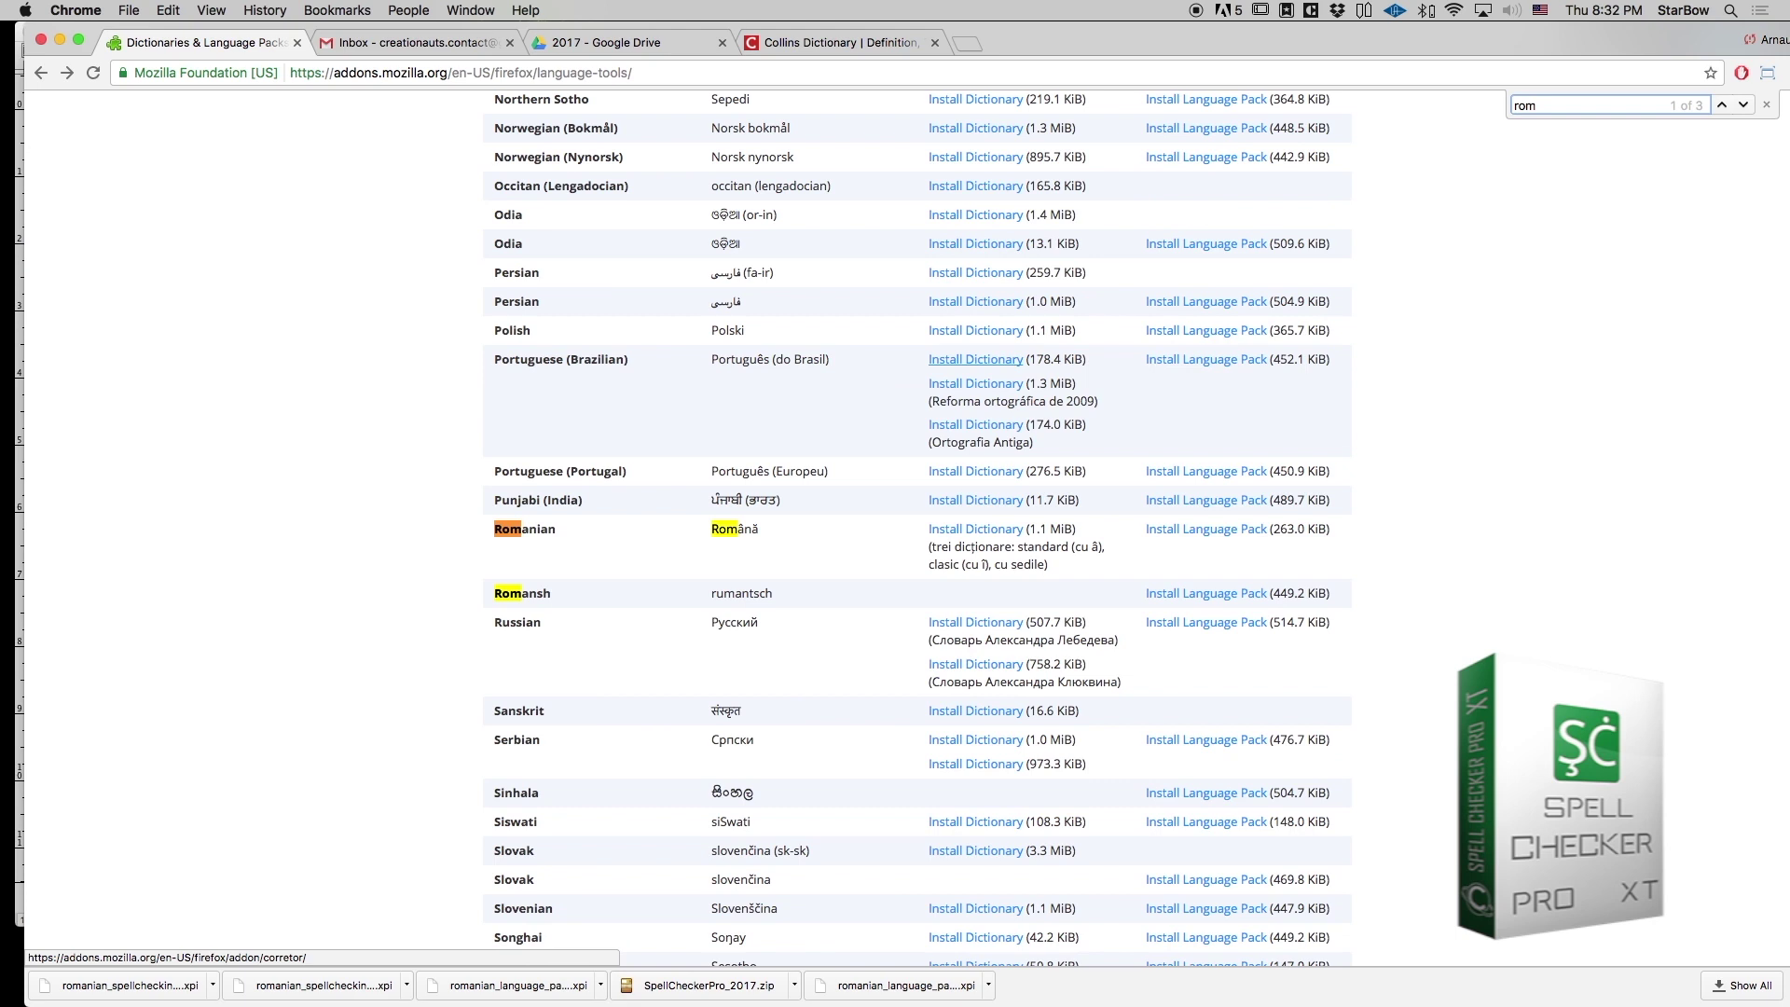
left_click(947, 531)
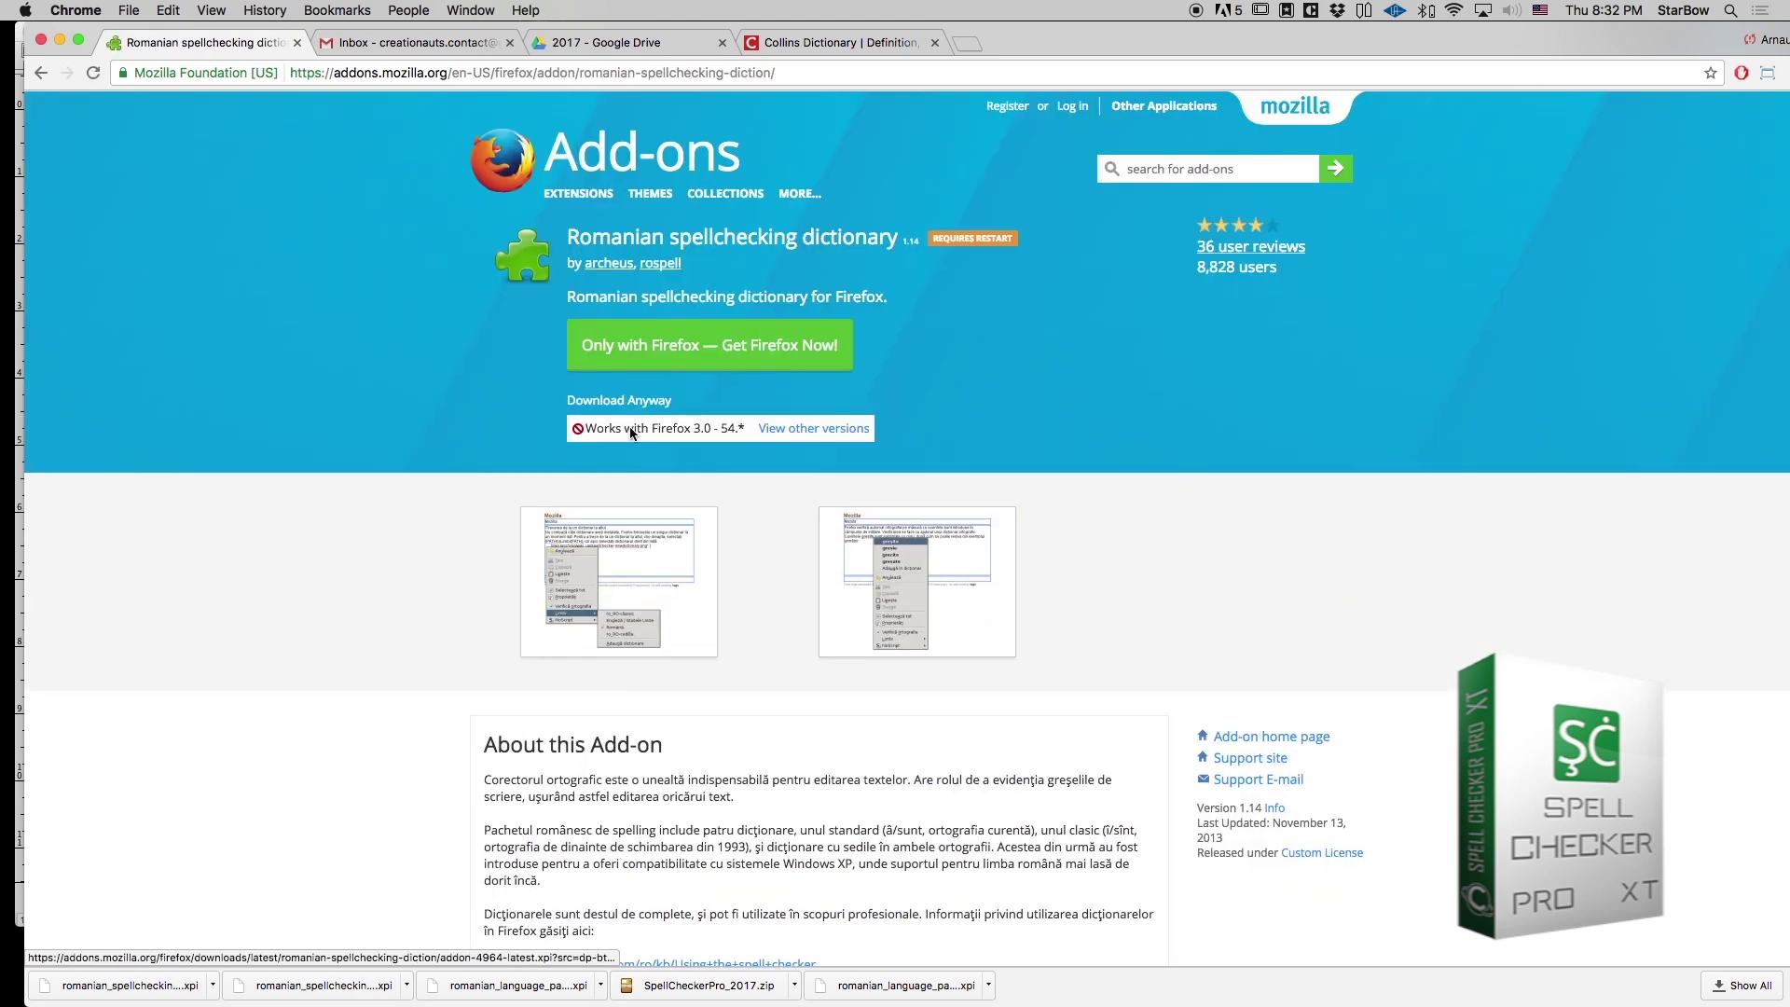
left_click(624, 401)
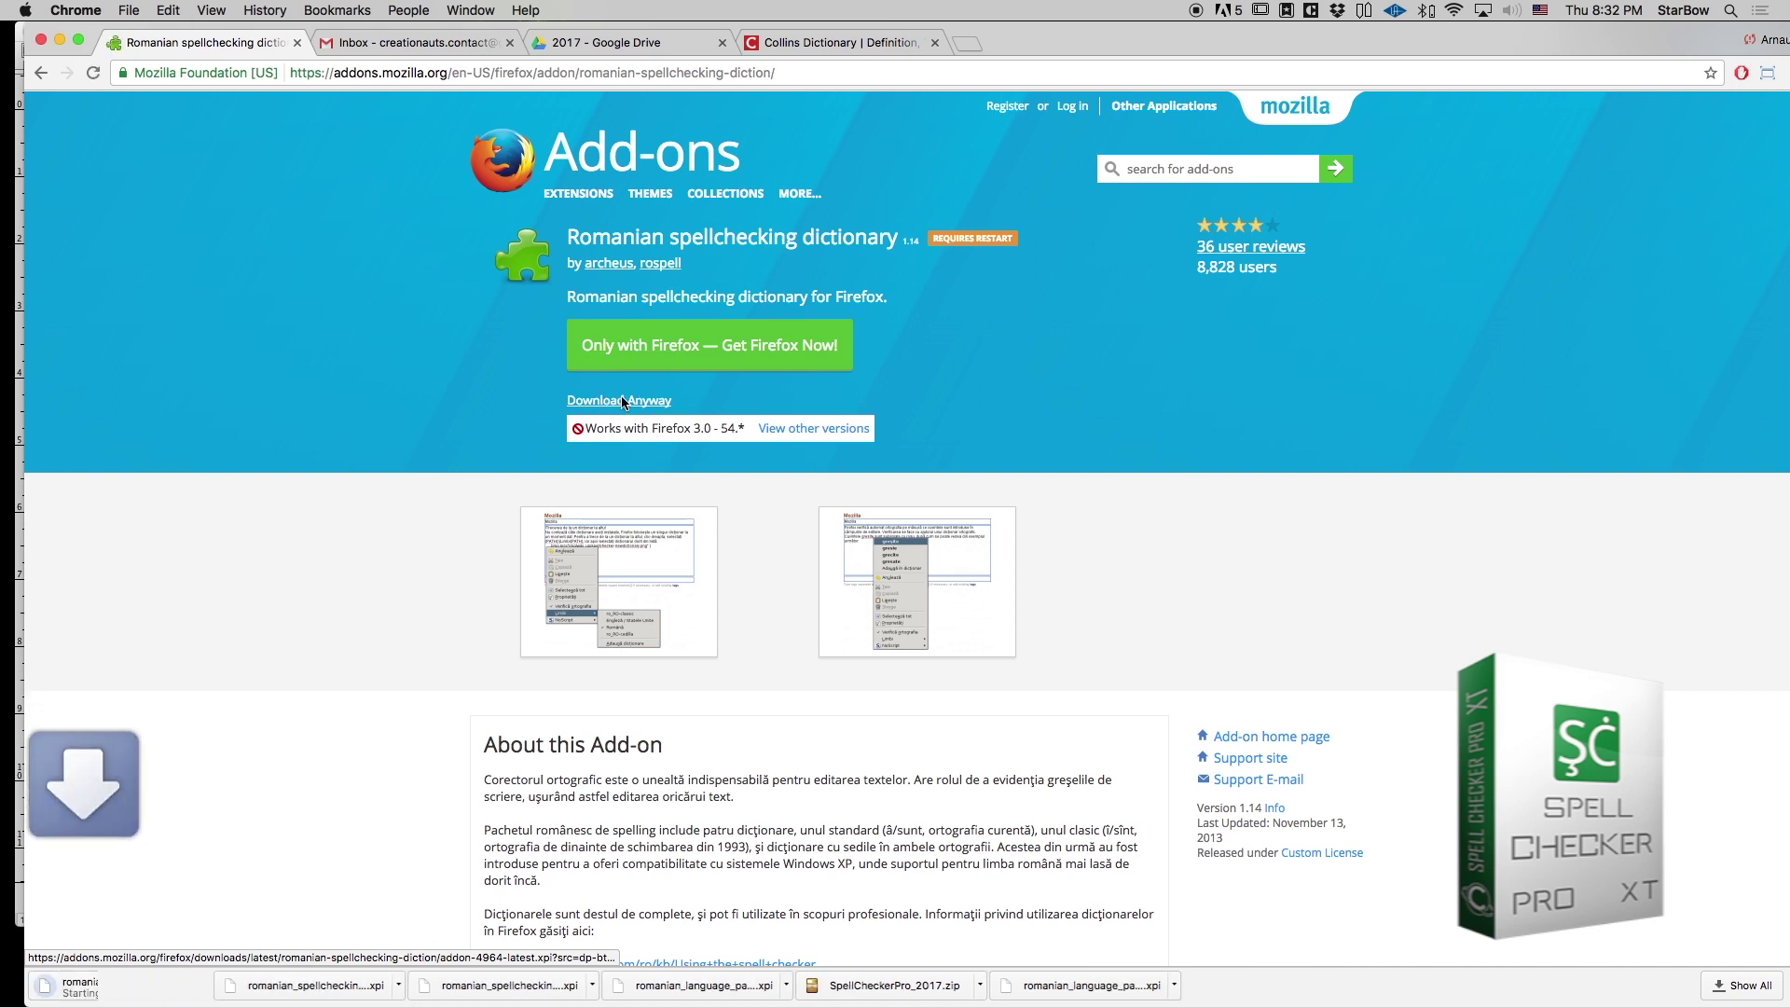
left_click(211, 984)
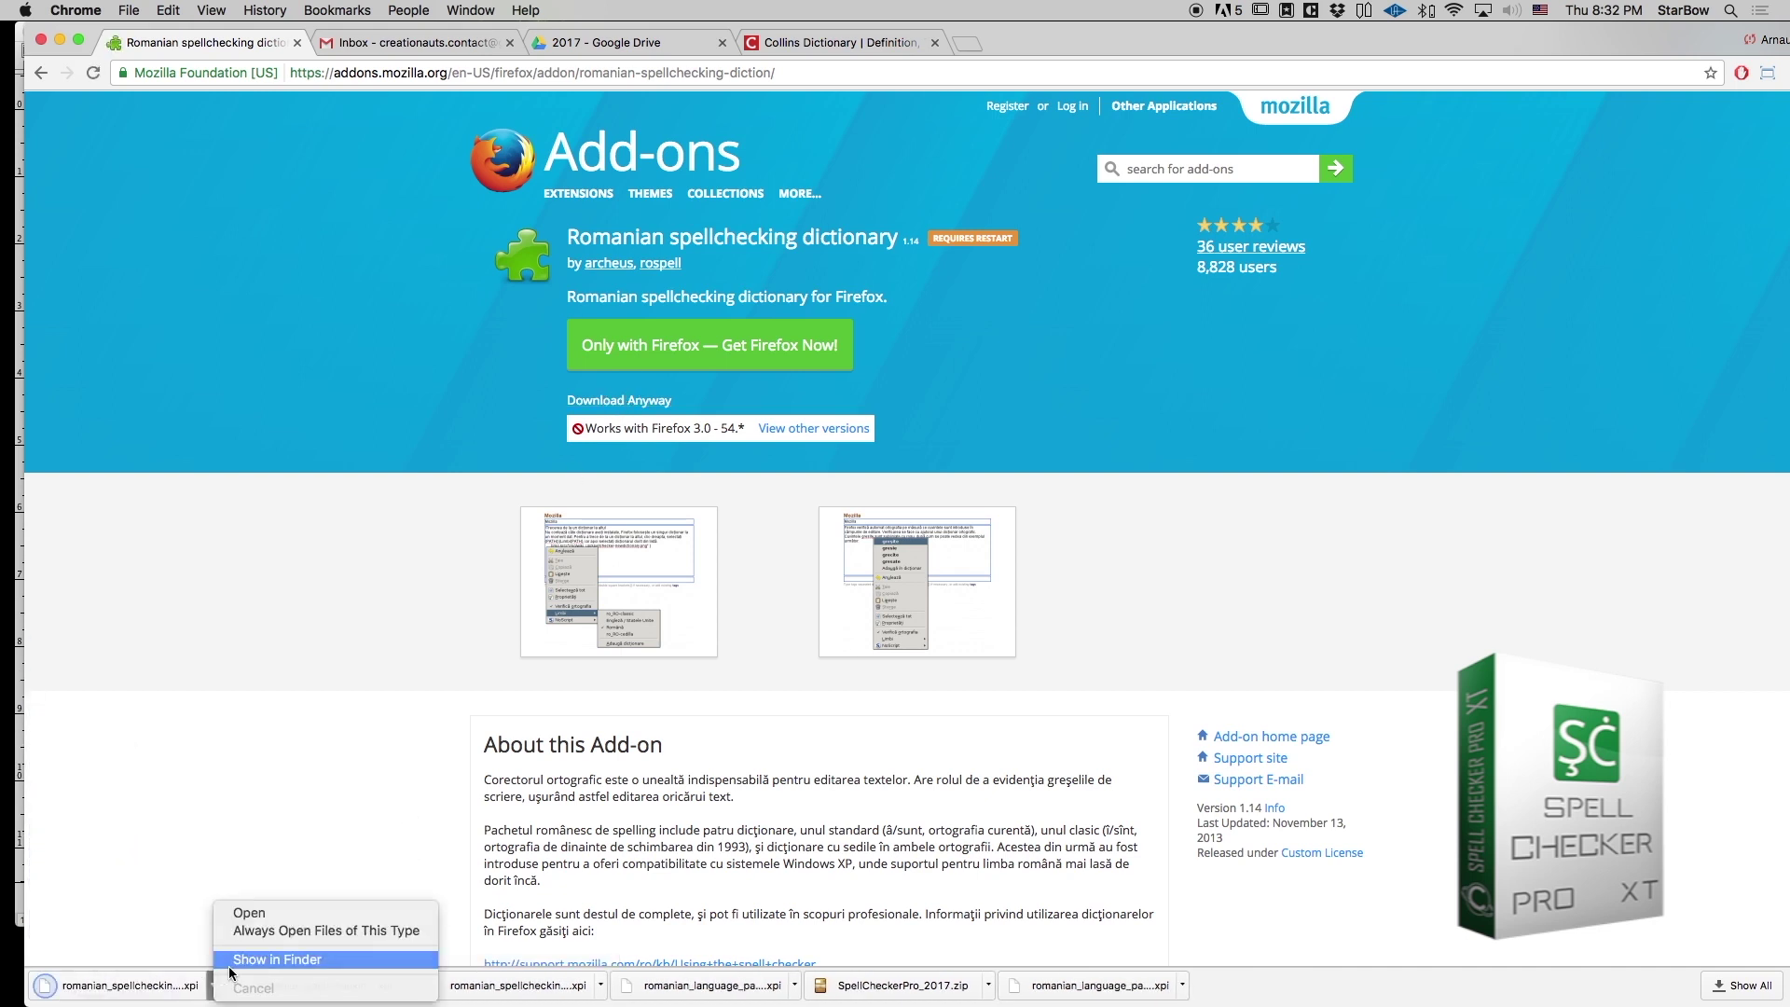
left_click(230, 969)
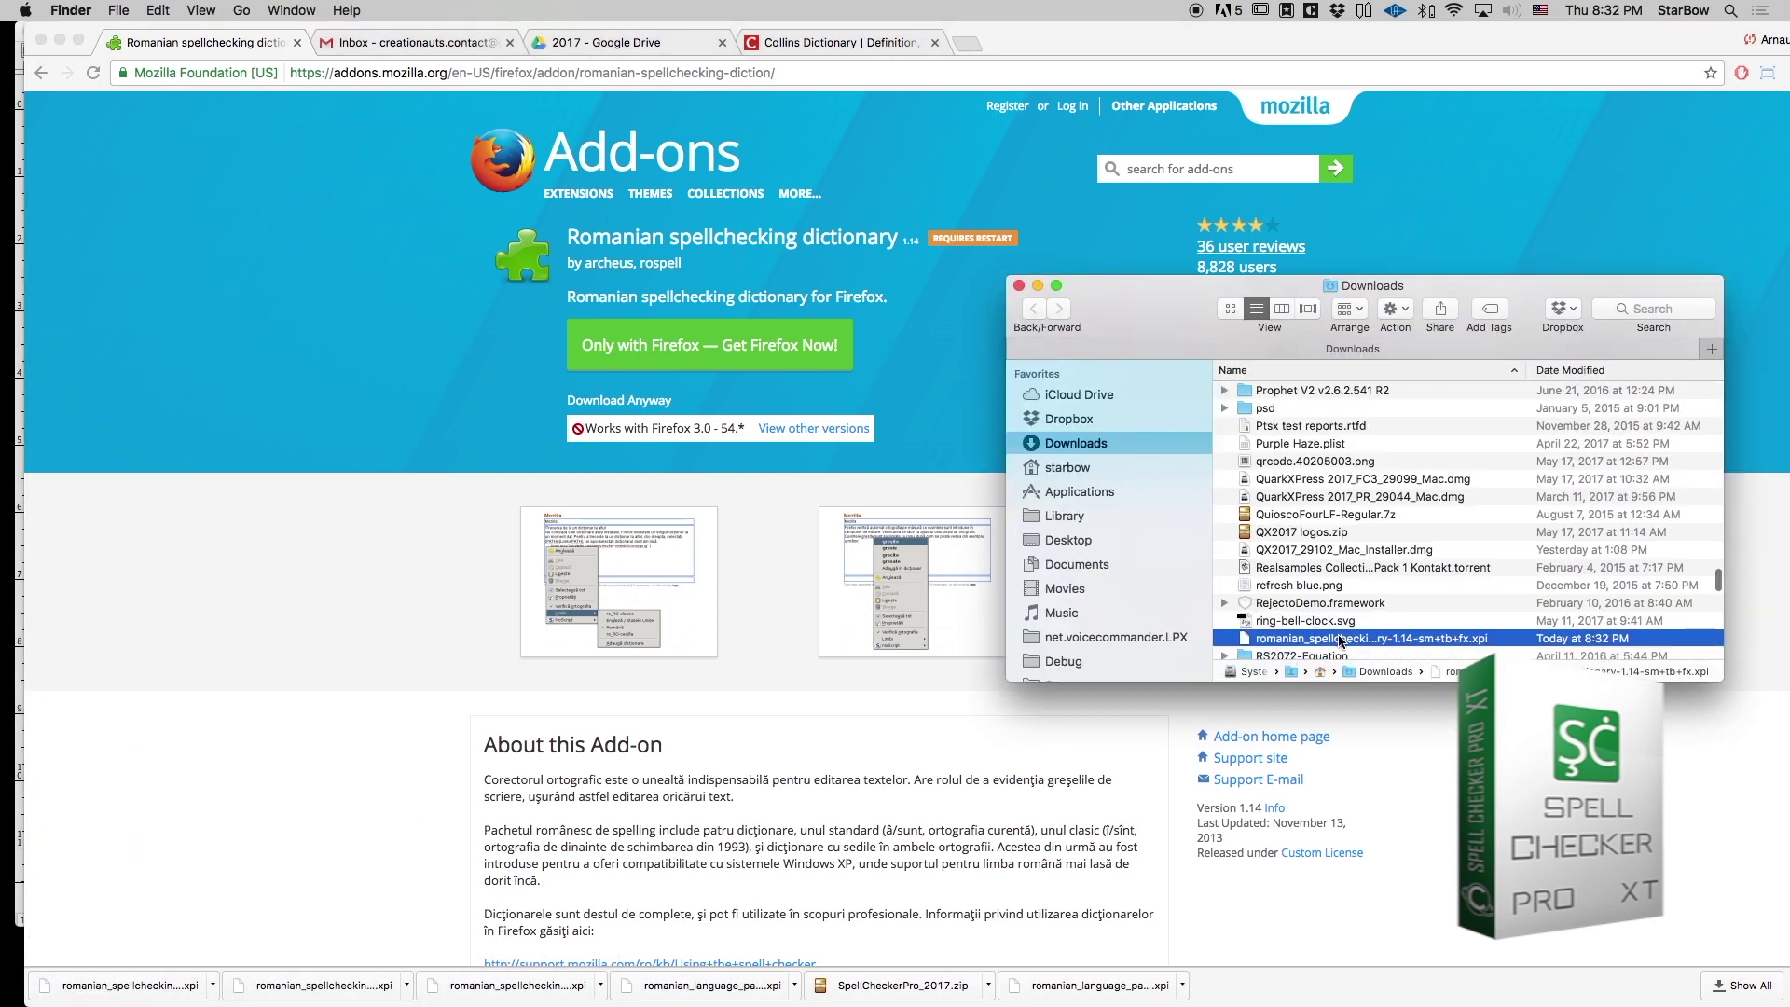
- Rename the downloaded .xpi file's extension to .zip and extract the archive
left_click(1340, 640)
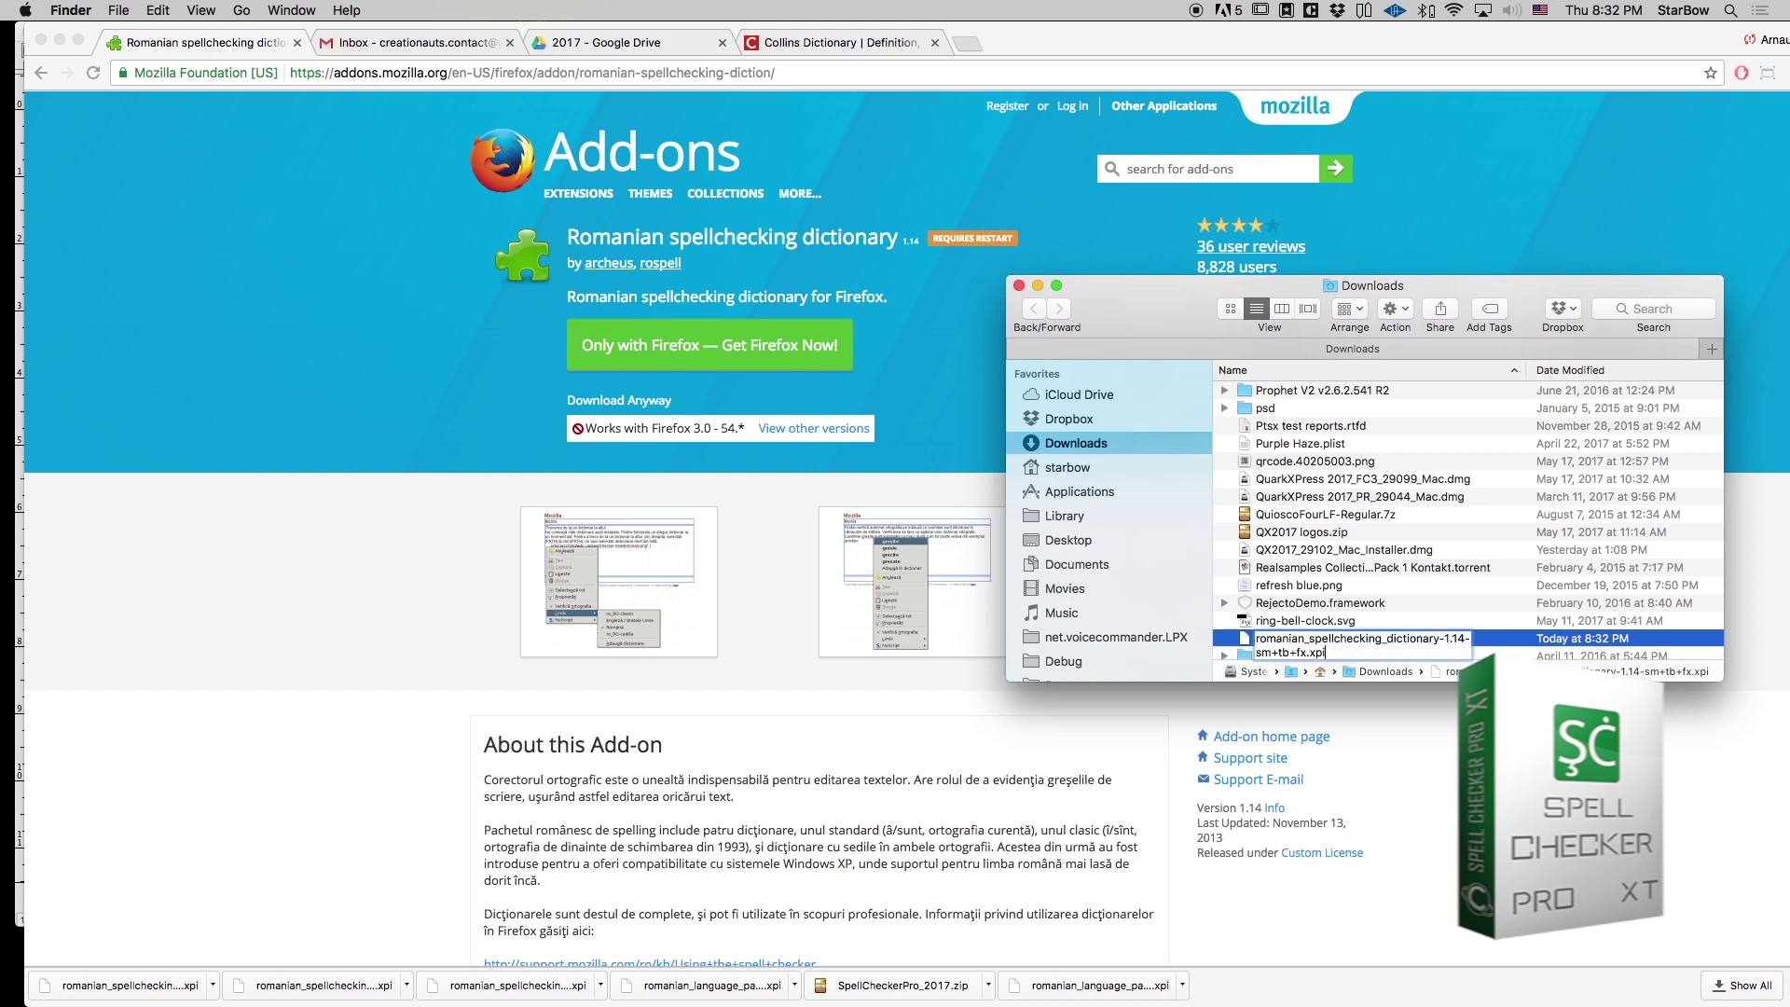
key("BackSpace")
key("BackSpace")
type("zip")
key("Return")
double_click(1356, 641)
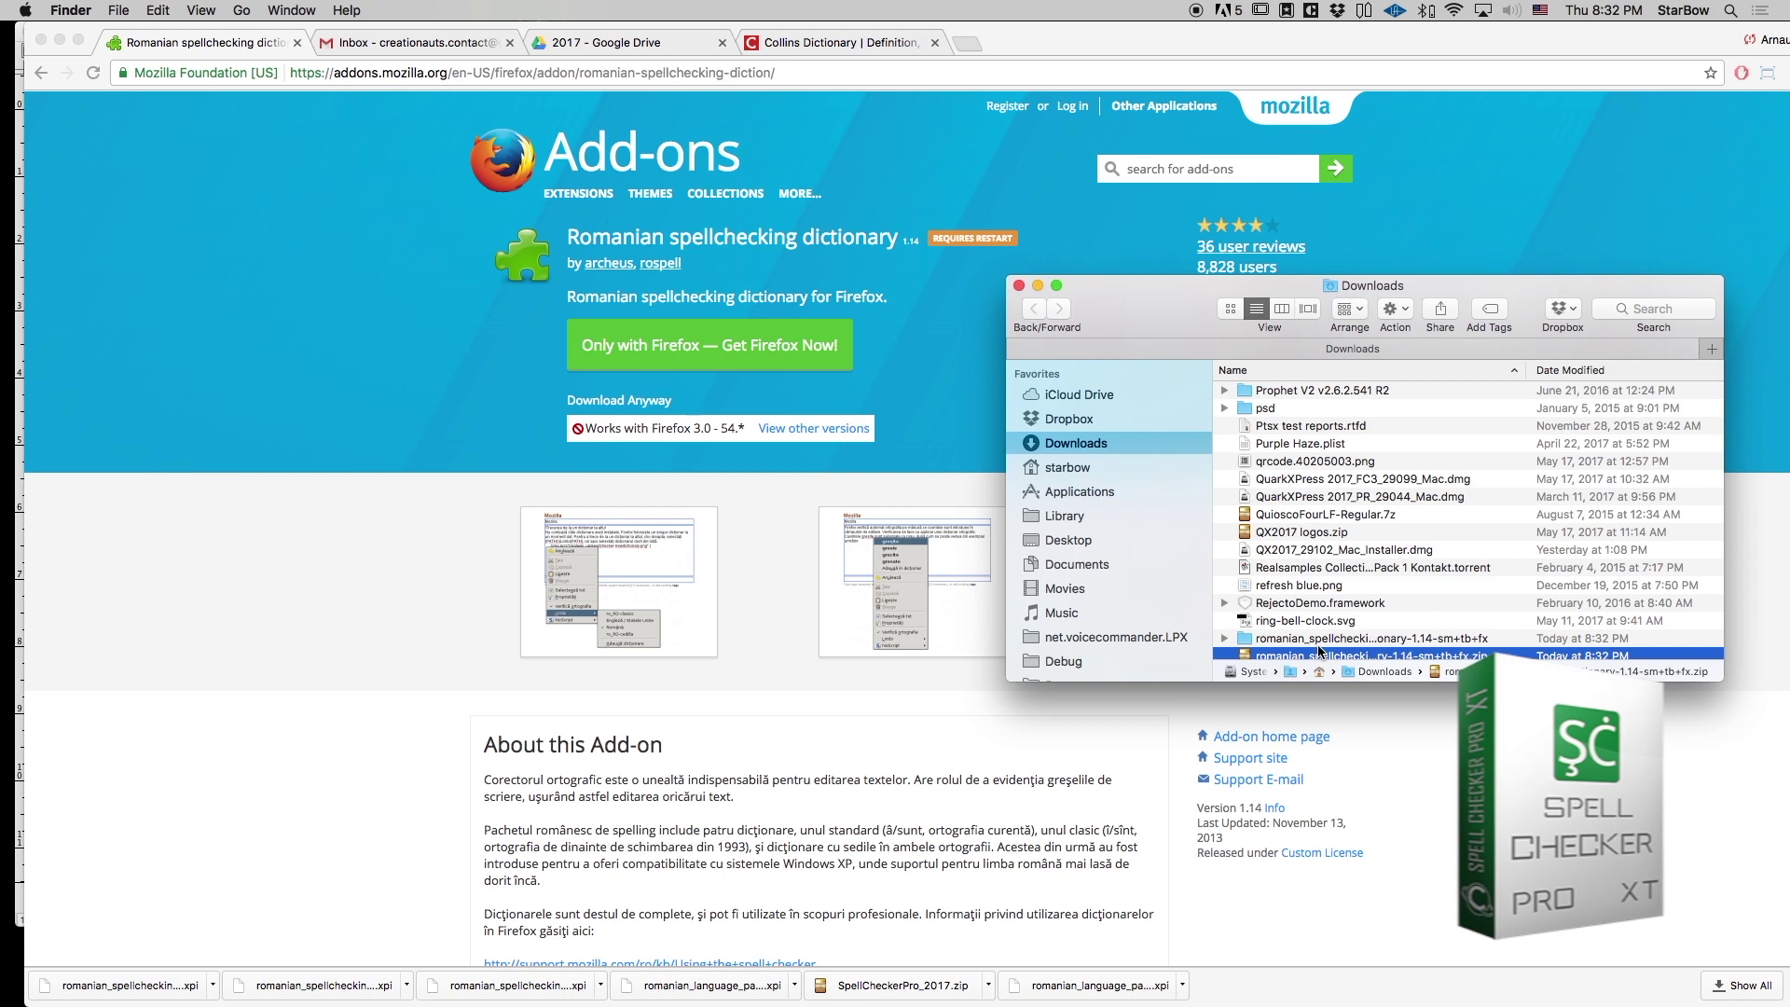
- Open the extracted folder's dictionaries subfolder and select ro.dic and ro.aff
double_click(1525, 370)
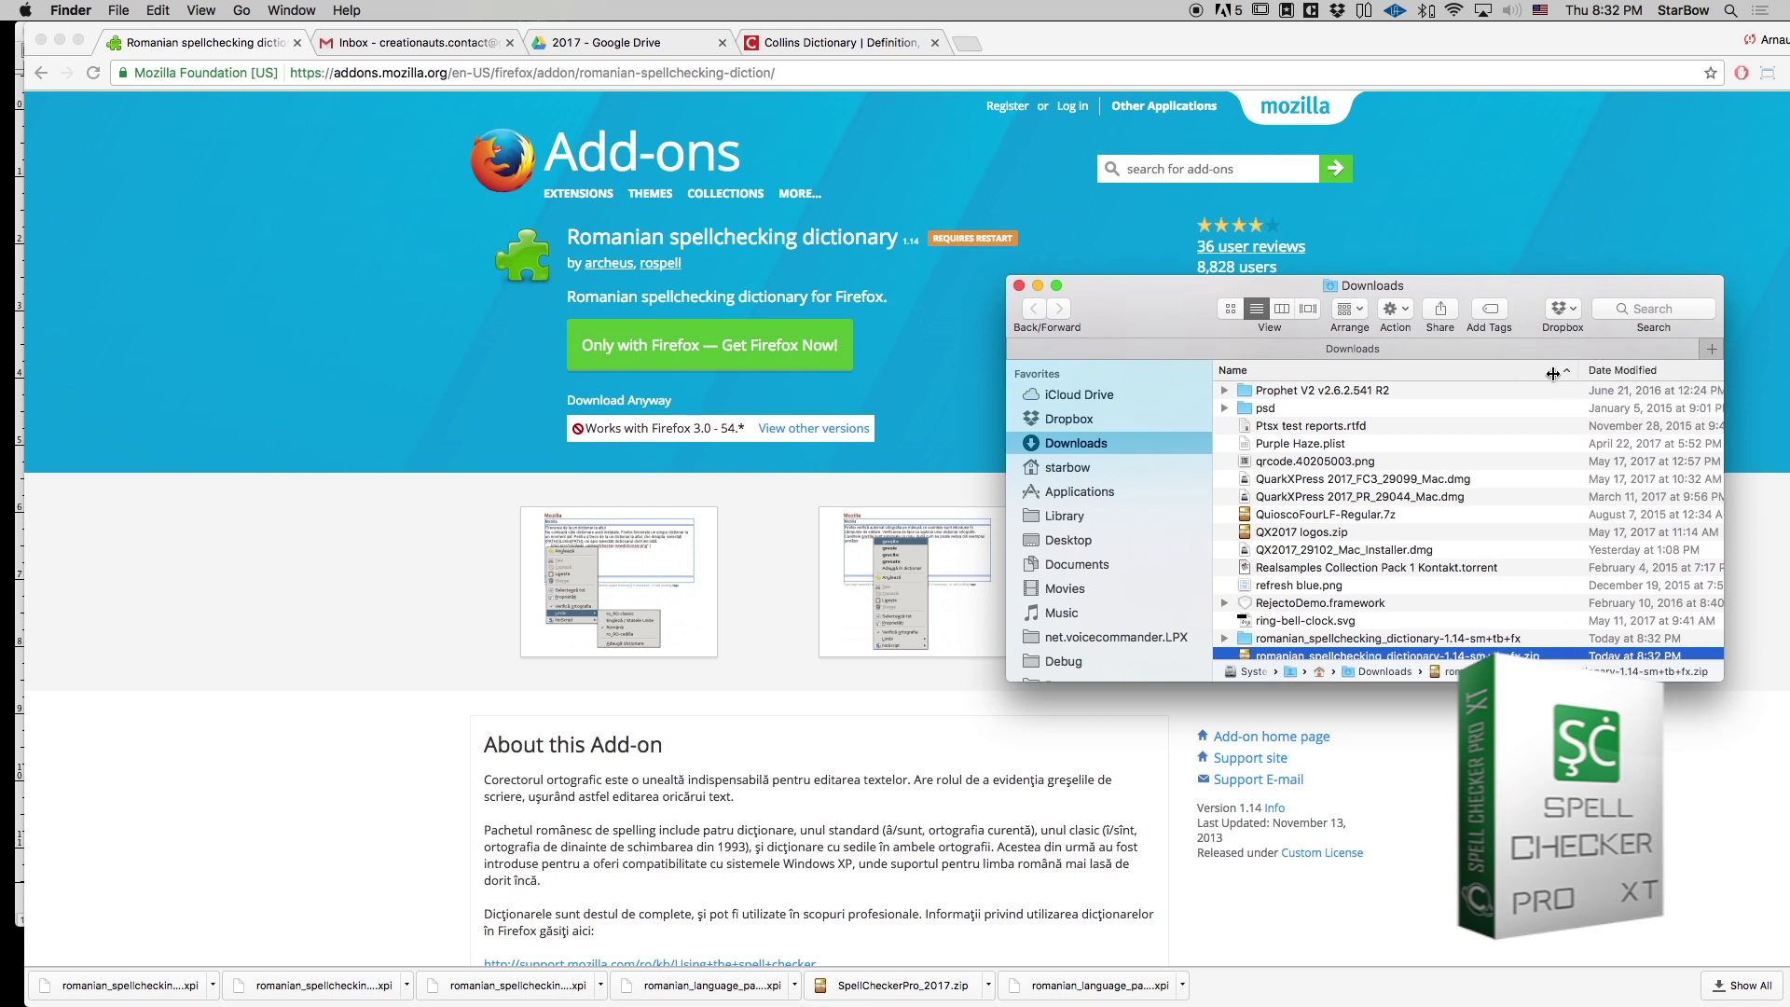
double_click(1314, 639)
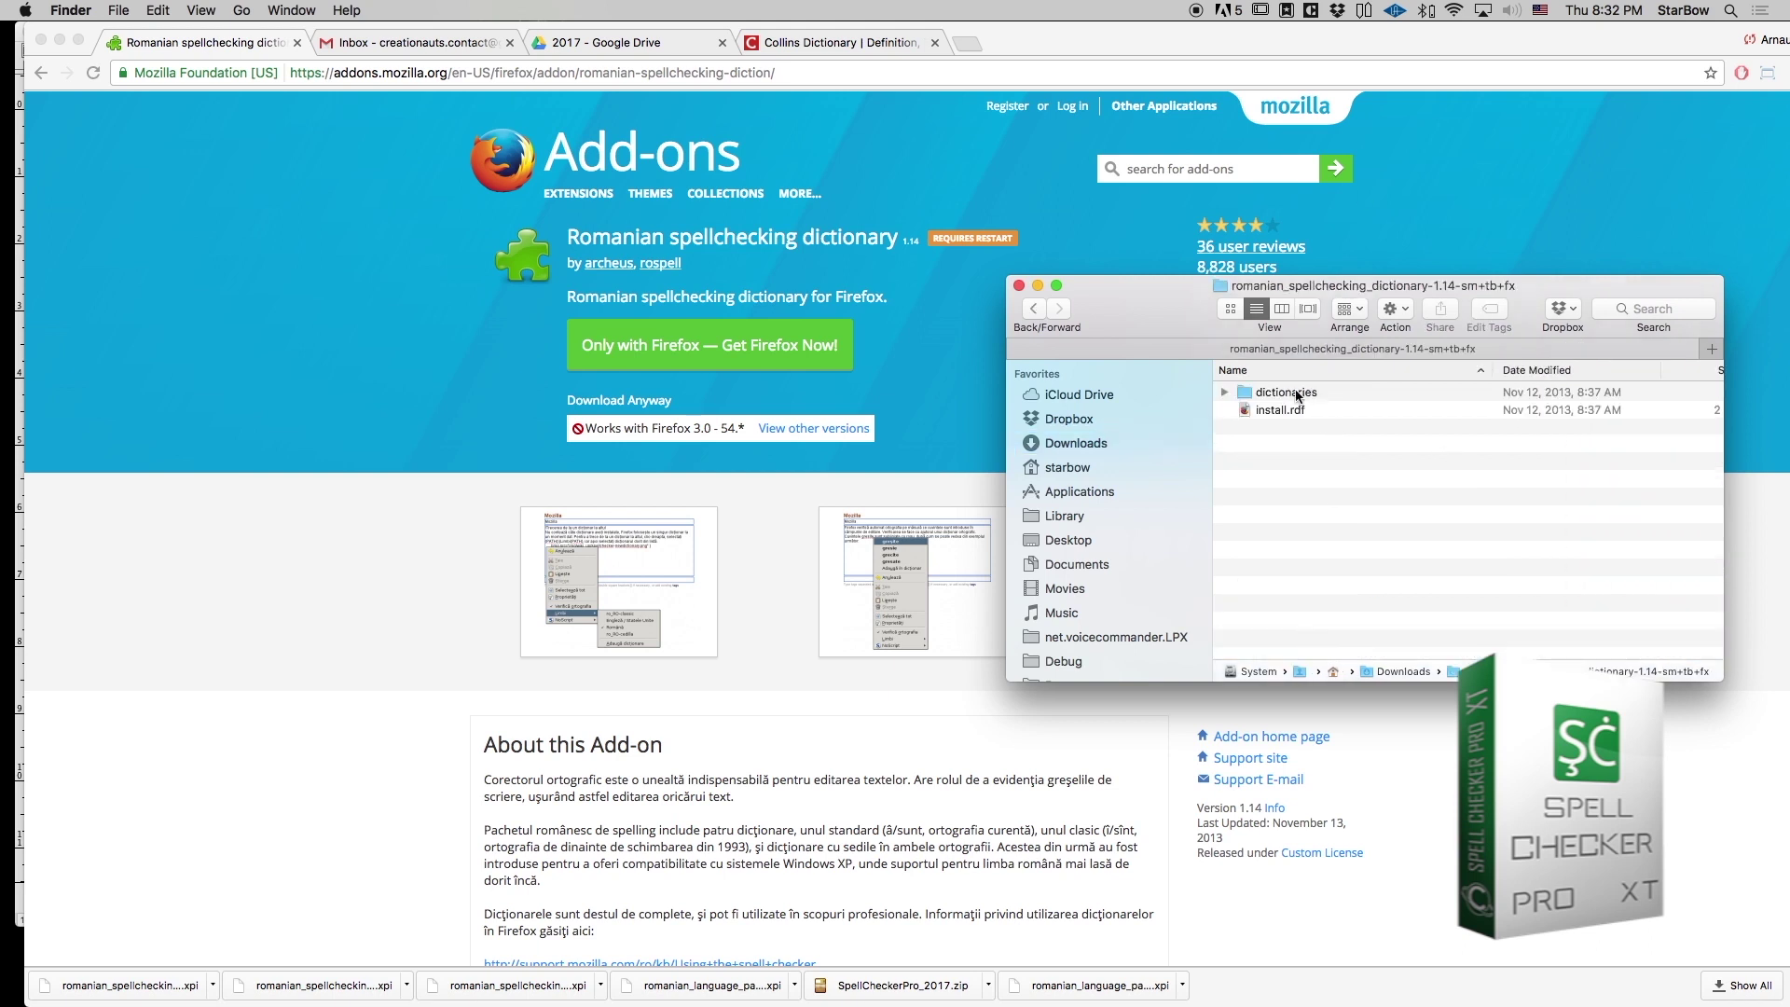
double_click(1297, 392)
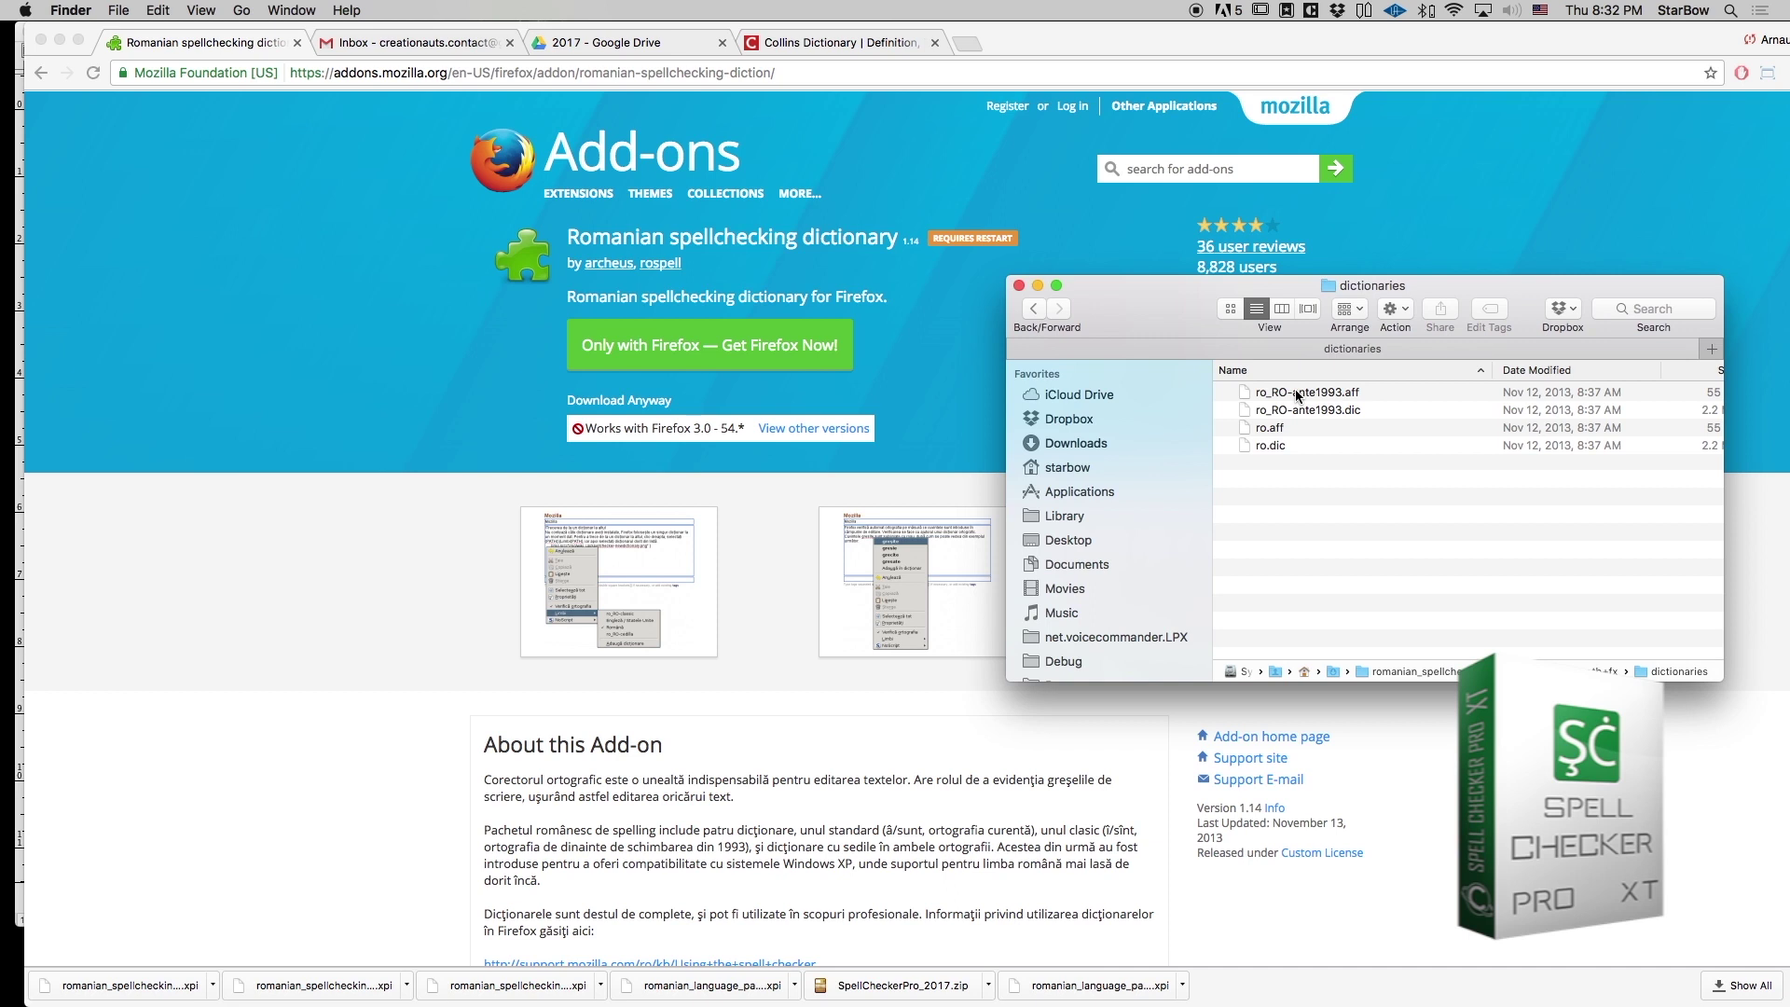
left_click(1294, 445)
left_click(1276, 431, "shift")
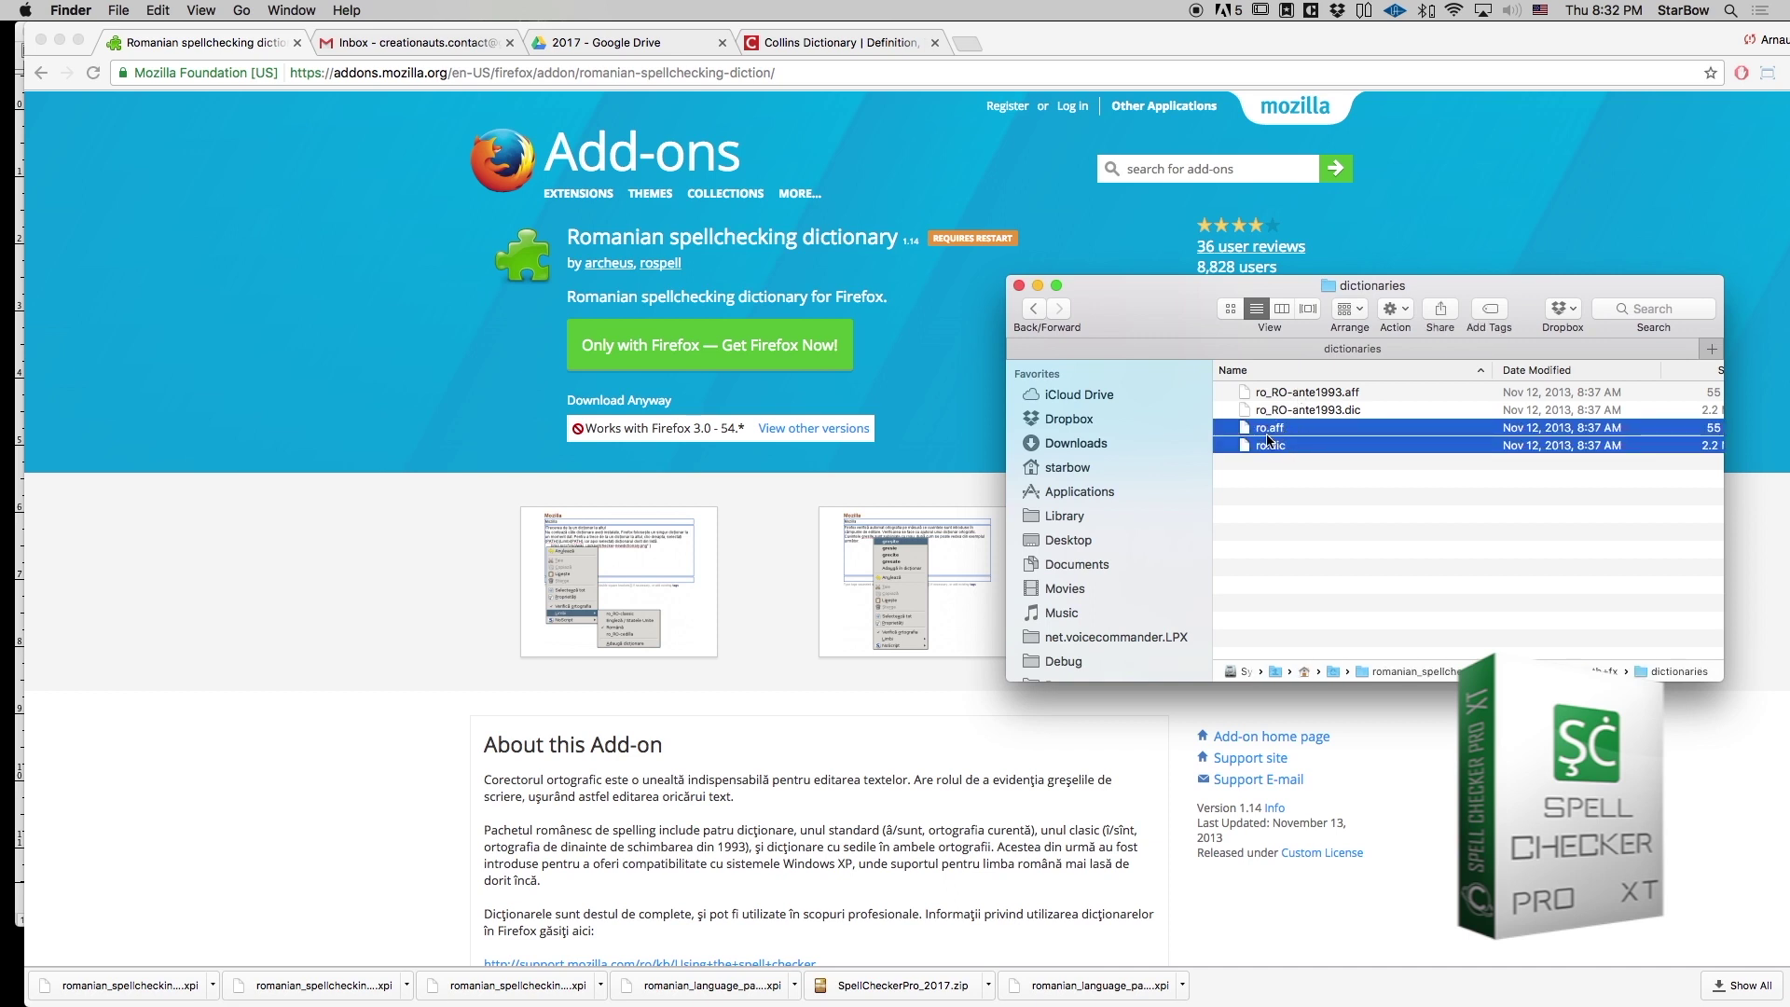
left_click_drag(1156, 337, 1278, 348)
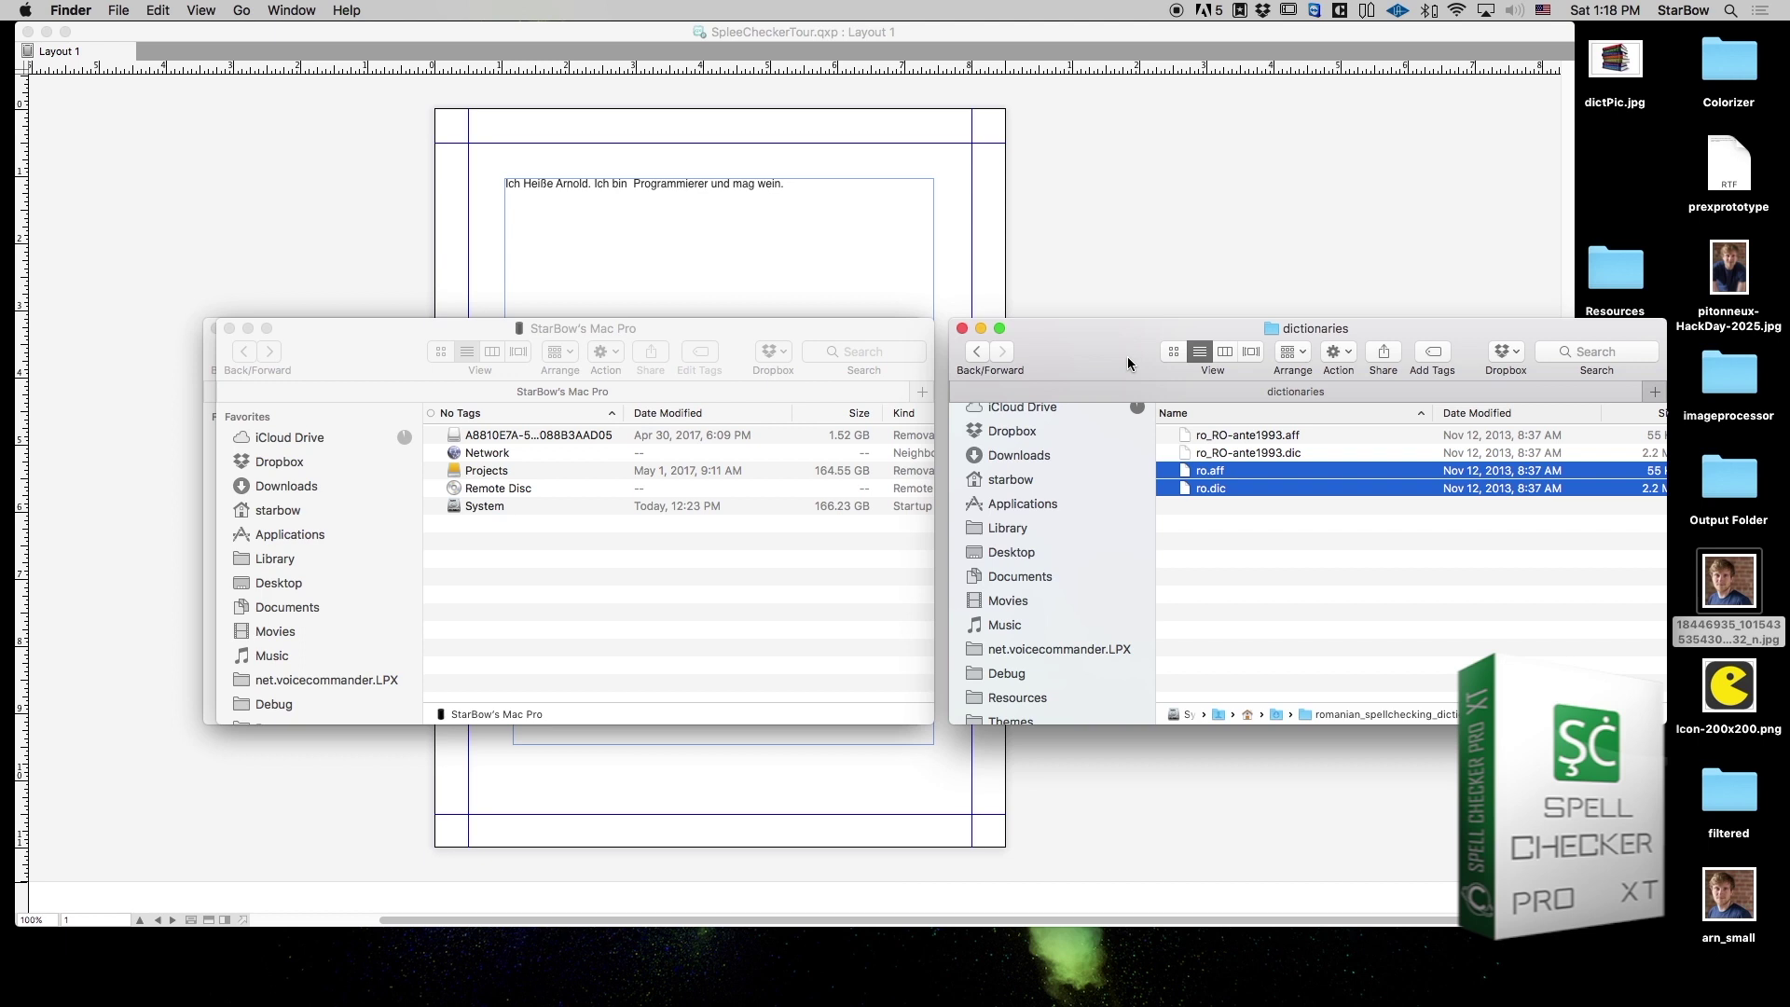
- Bring the second Finder window forward and start navigating it beside the dictionaries window
left_click(374, 336)
key("cmd+shift+g")
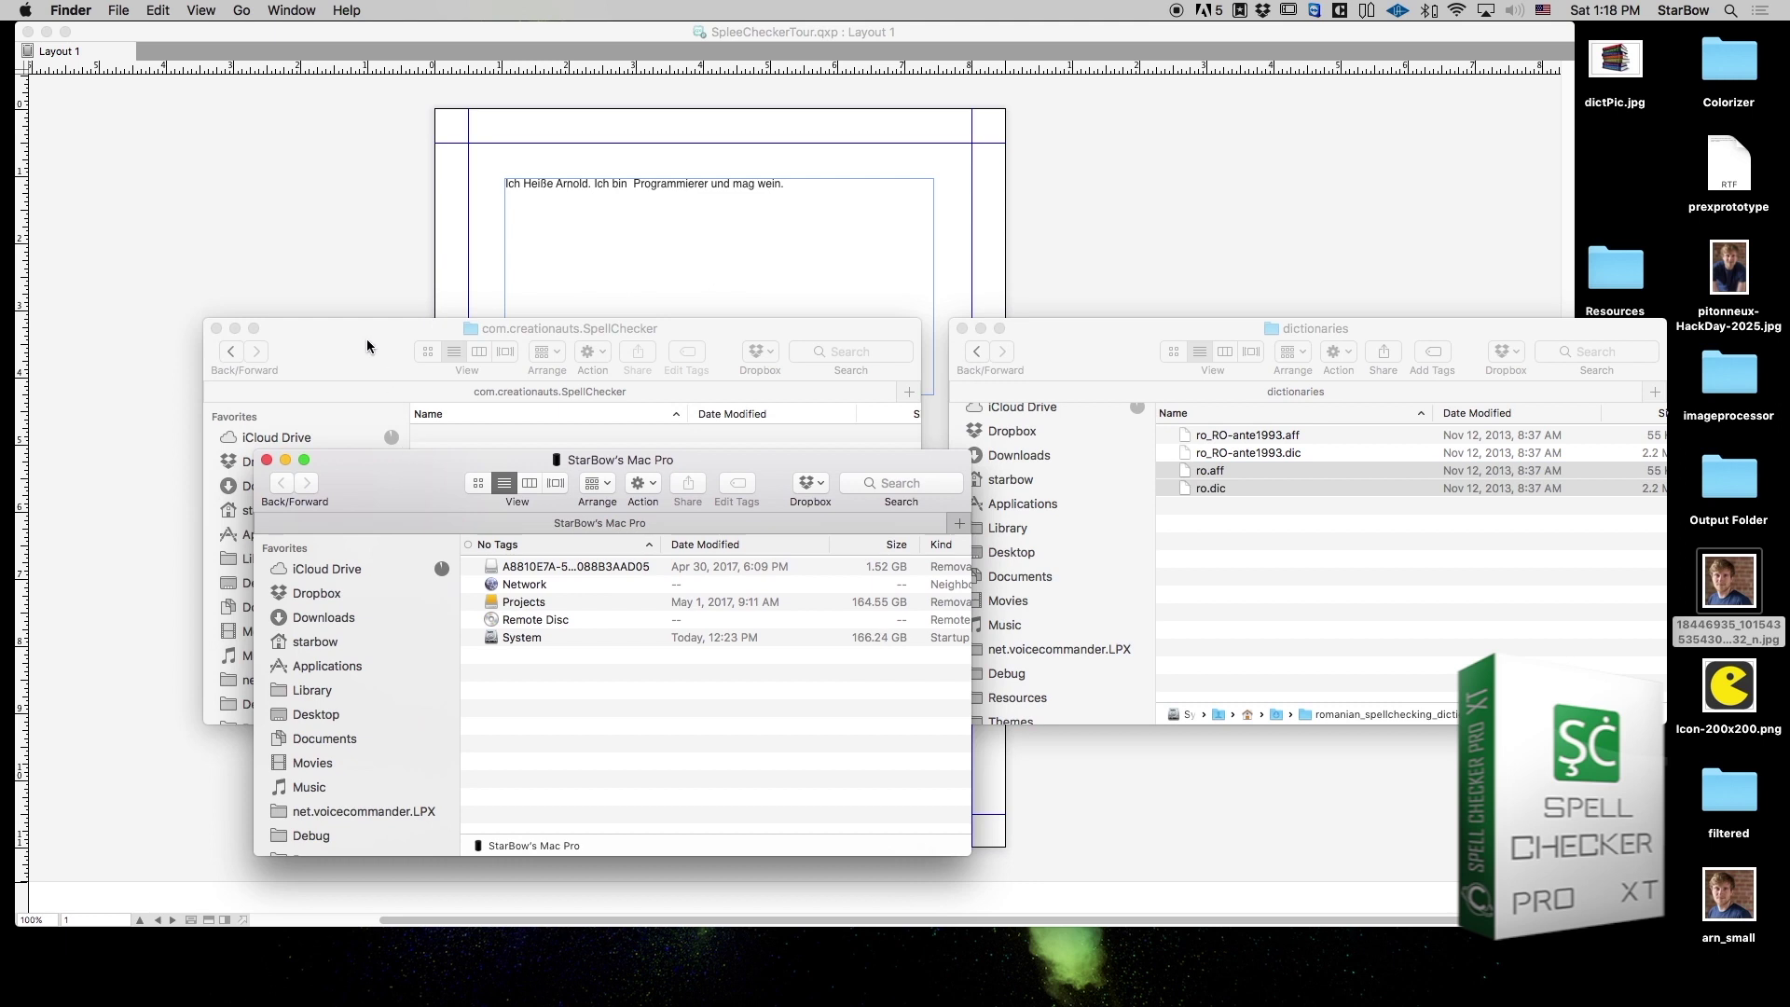
- Open the Spelling folder inside the user Library via Go > Library
key("Return")
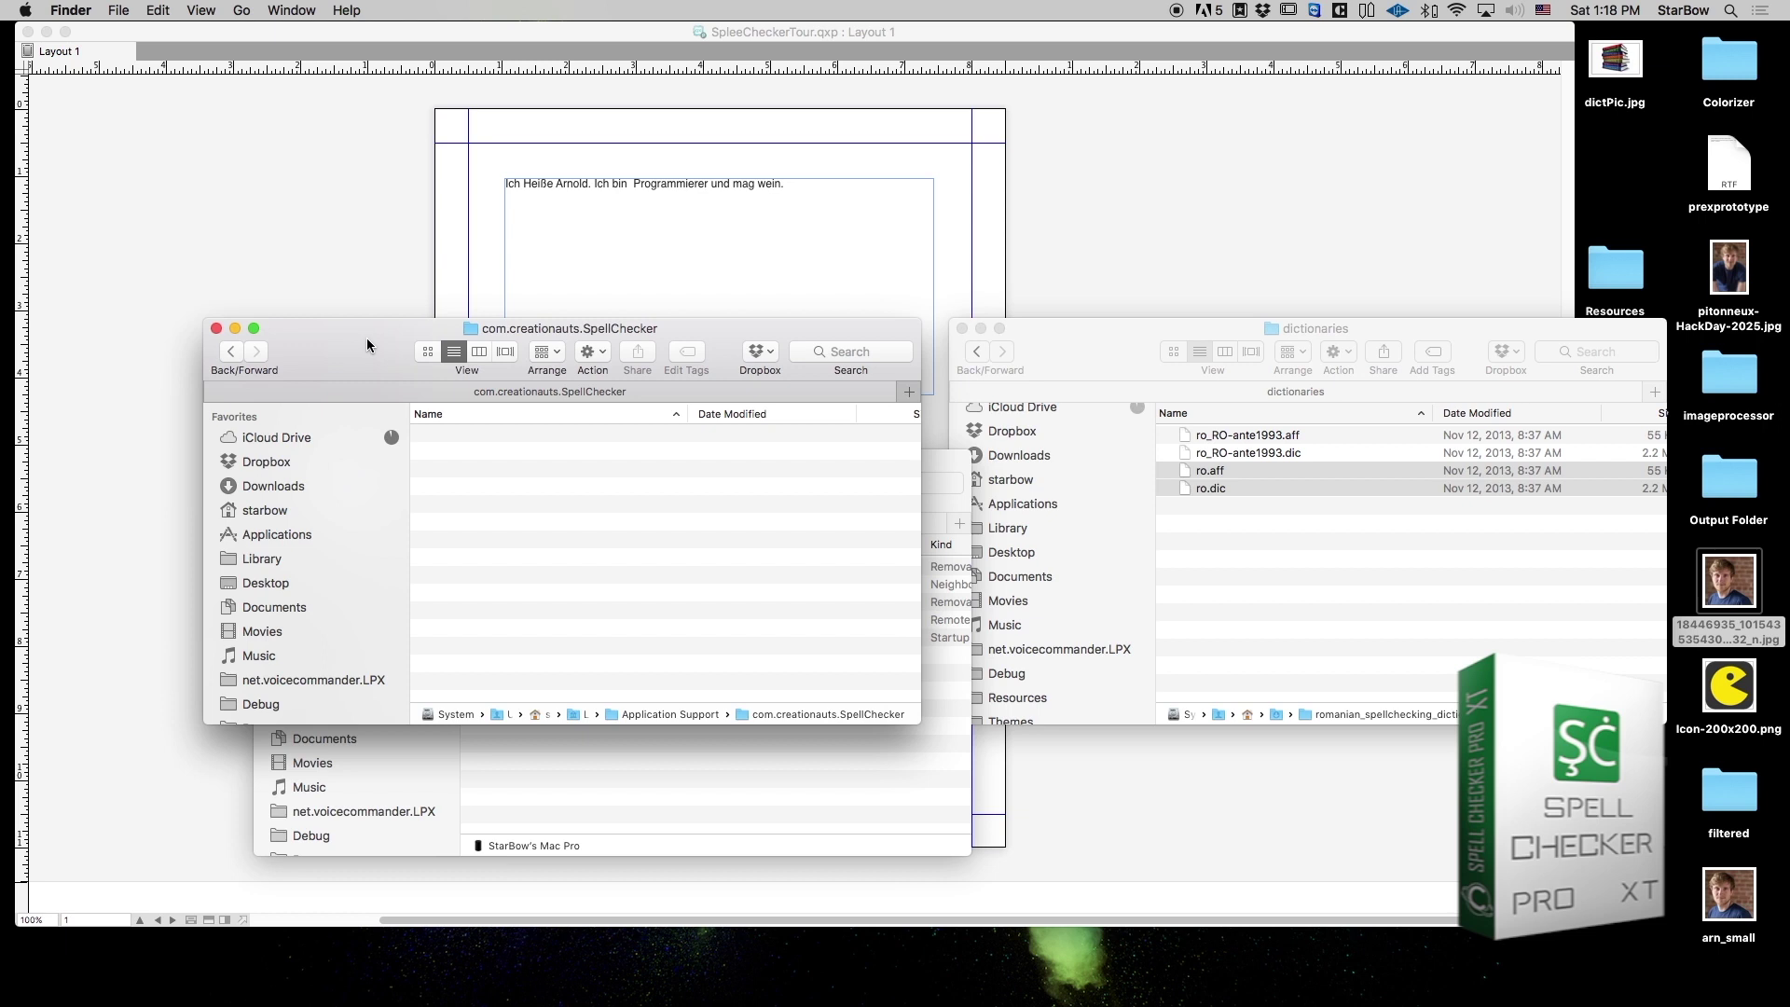
left_click(242, 10)
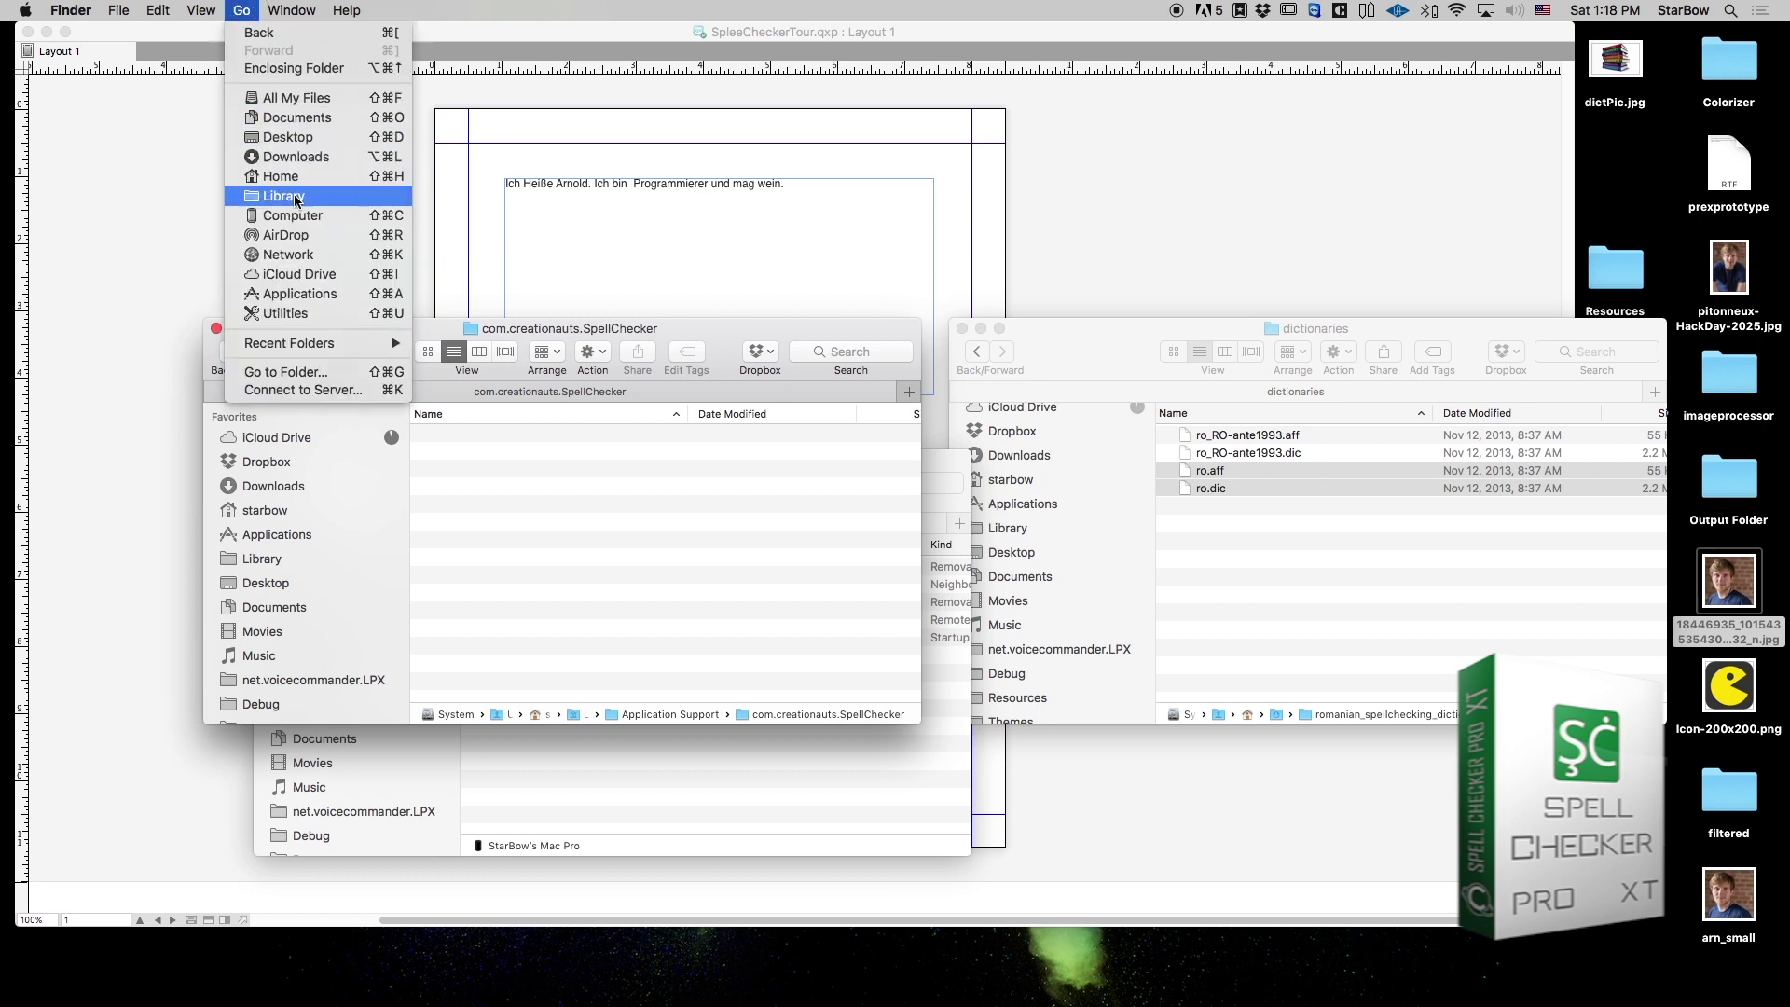
left_click(294, 197)
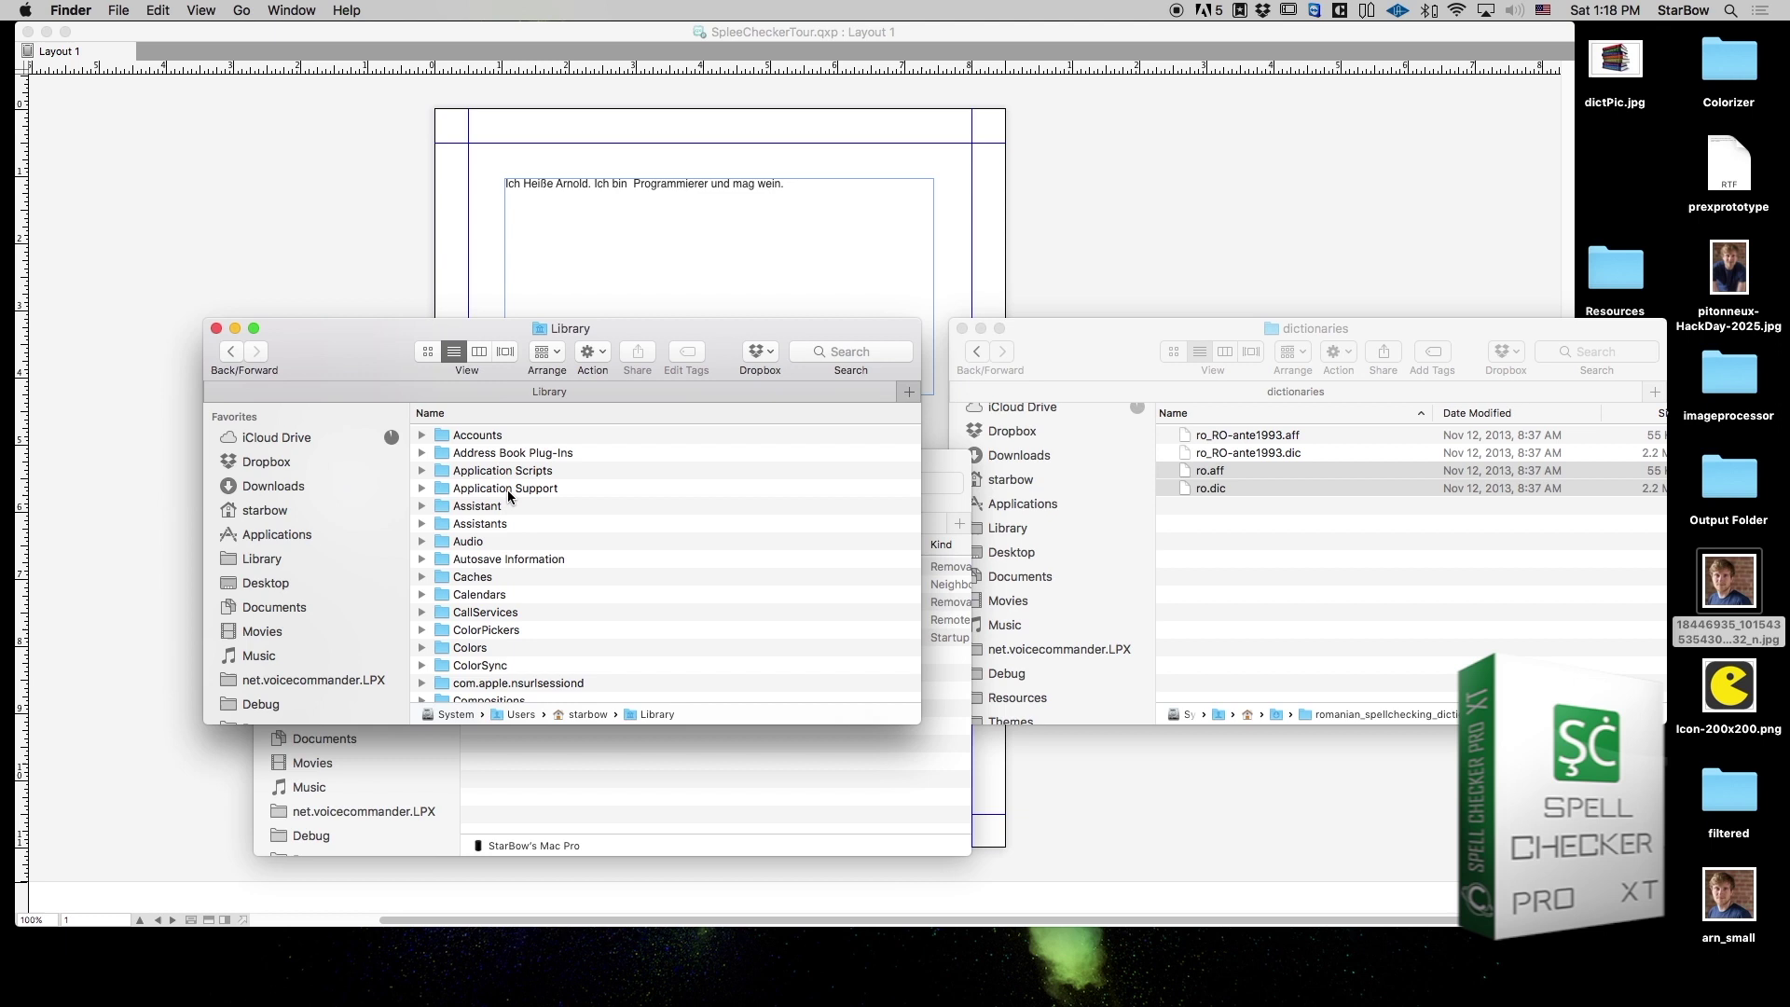
scroll(507, 489, "down", 3)
type("s")
scroll(494, 578, "down", 5)
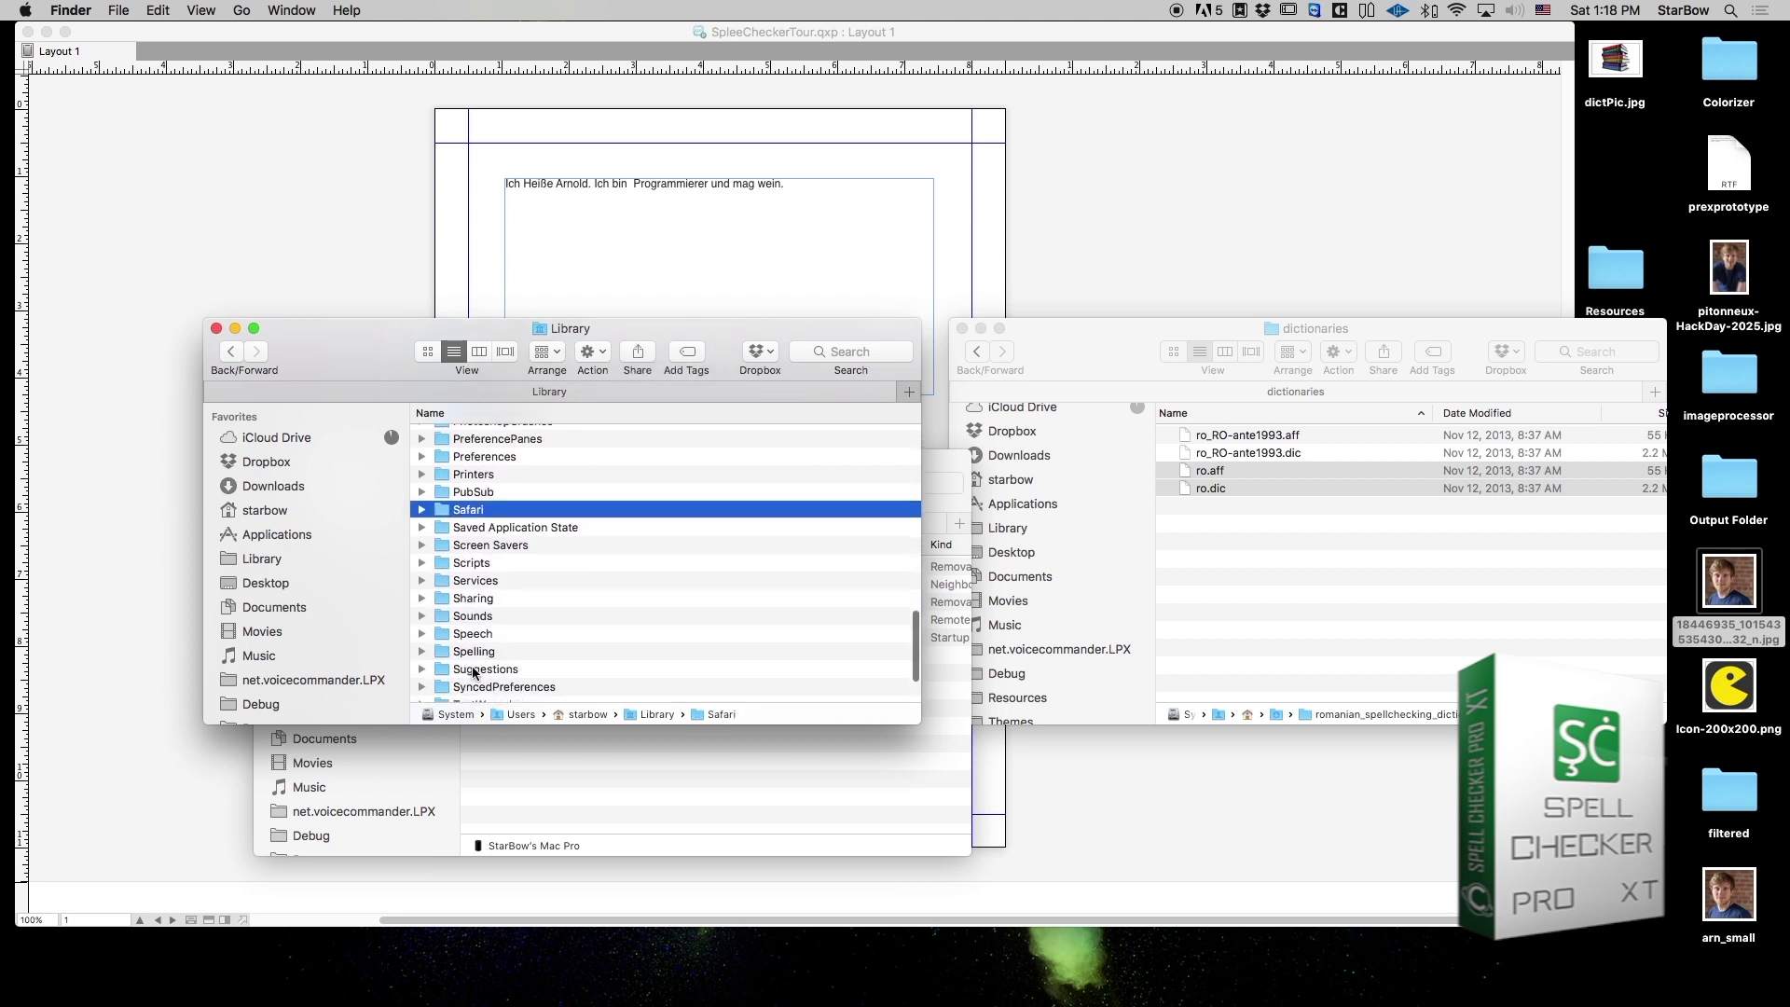
double_click(479, 652)
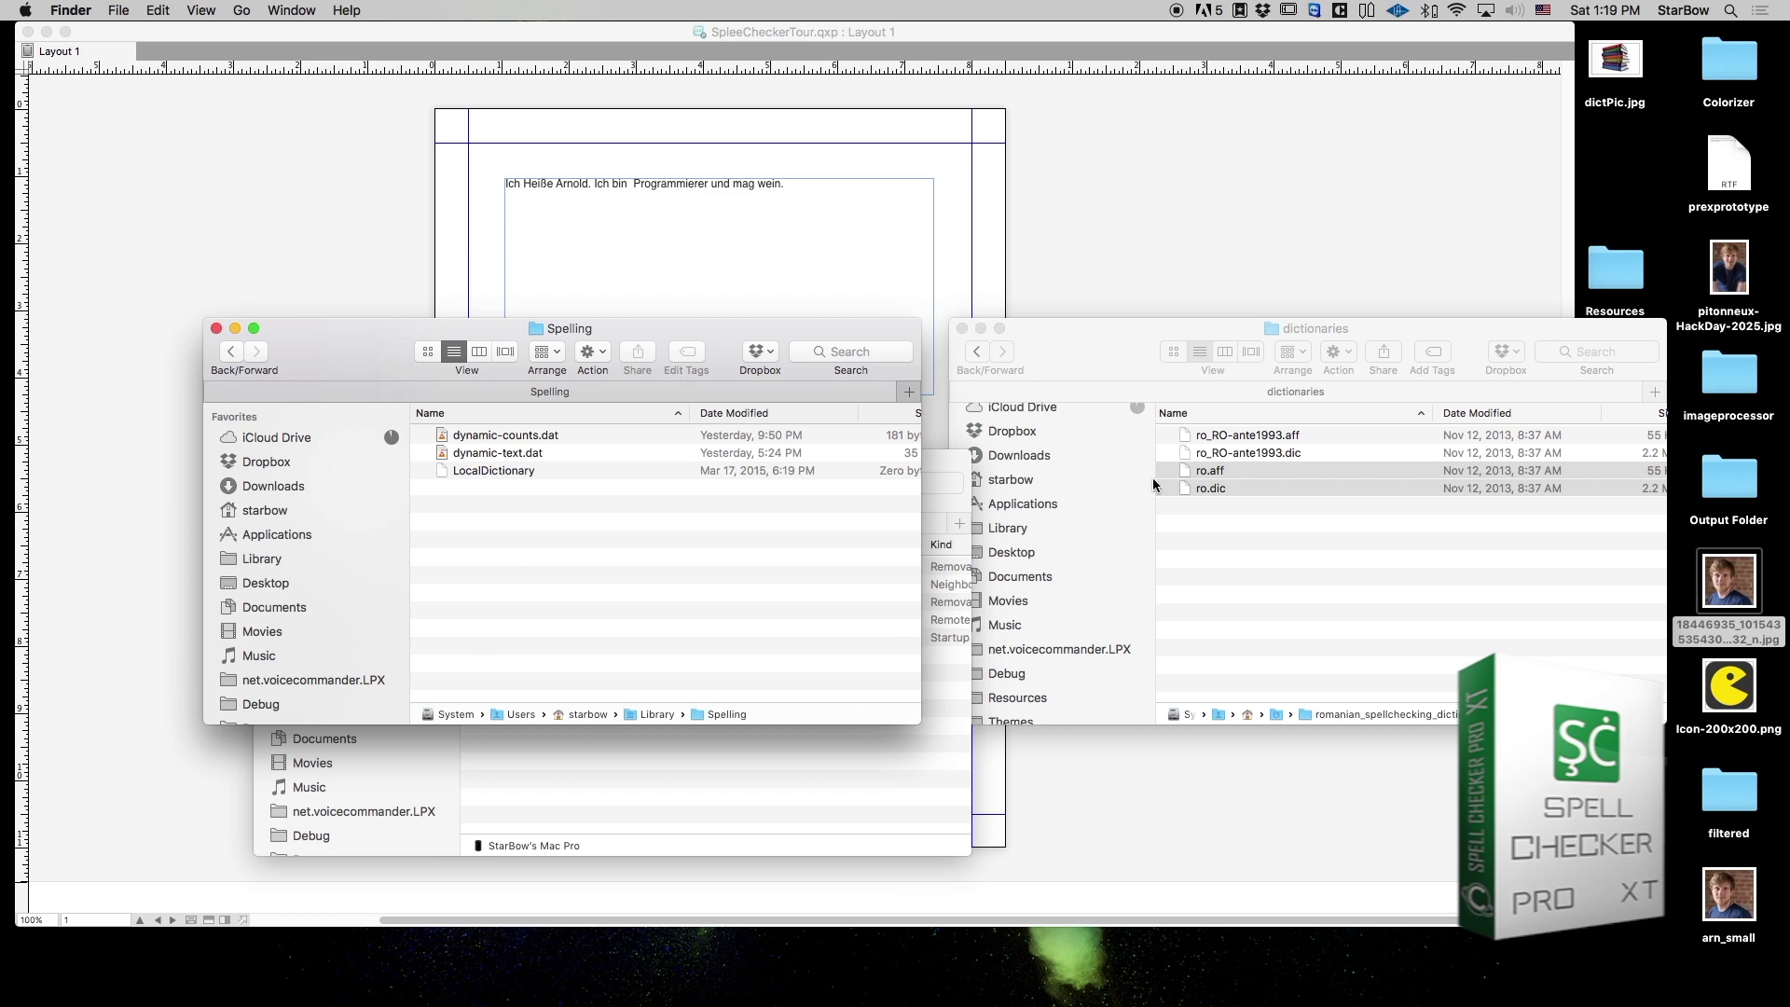
- Drag ro.aff and ro.dic from the dictionaries window into Spelling
left_click_drag(1234, 477, 741, 601)
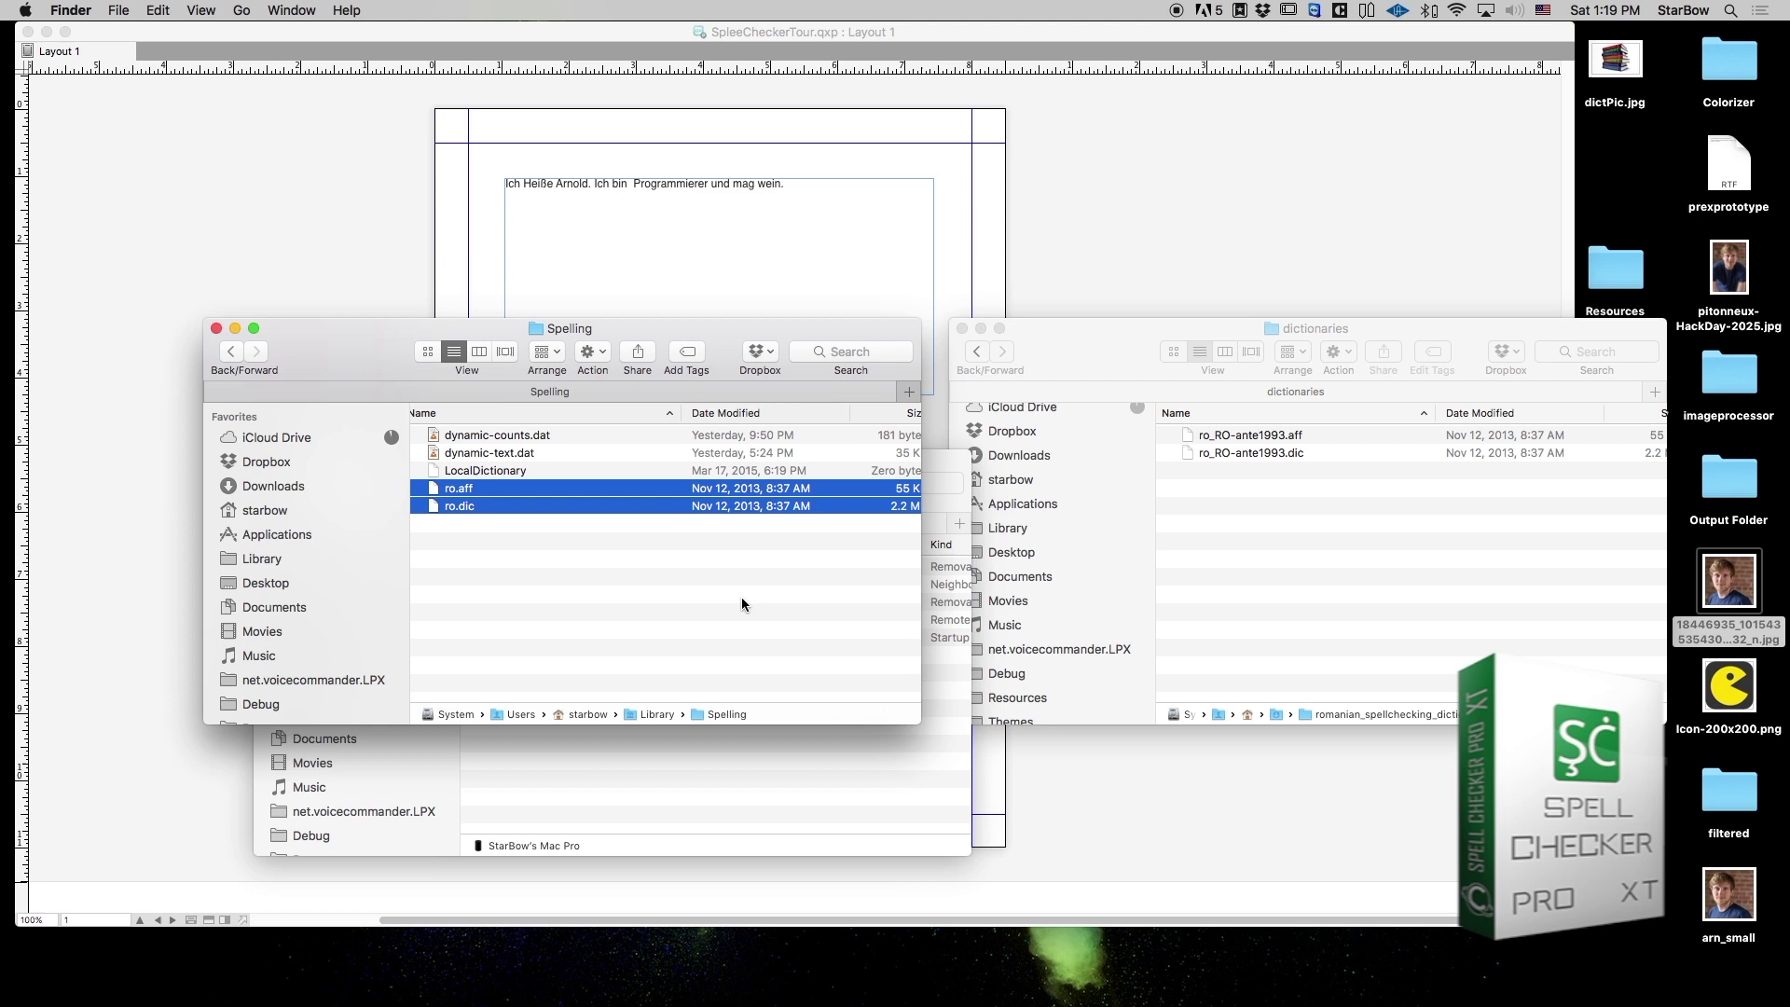
left_click_drag(278, 346, 405, 422)
left_click(241, 10)
- Open Library > Application Support > com.creationauts.SpellChecker in the other window
left_click(280, 187, "alt")
scroll(538, 546, "down", 10)
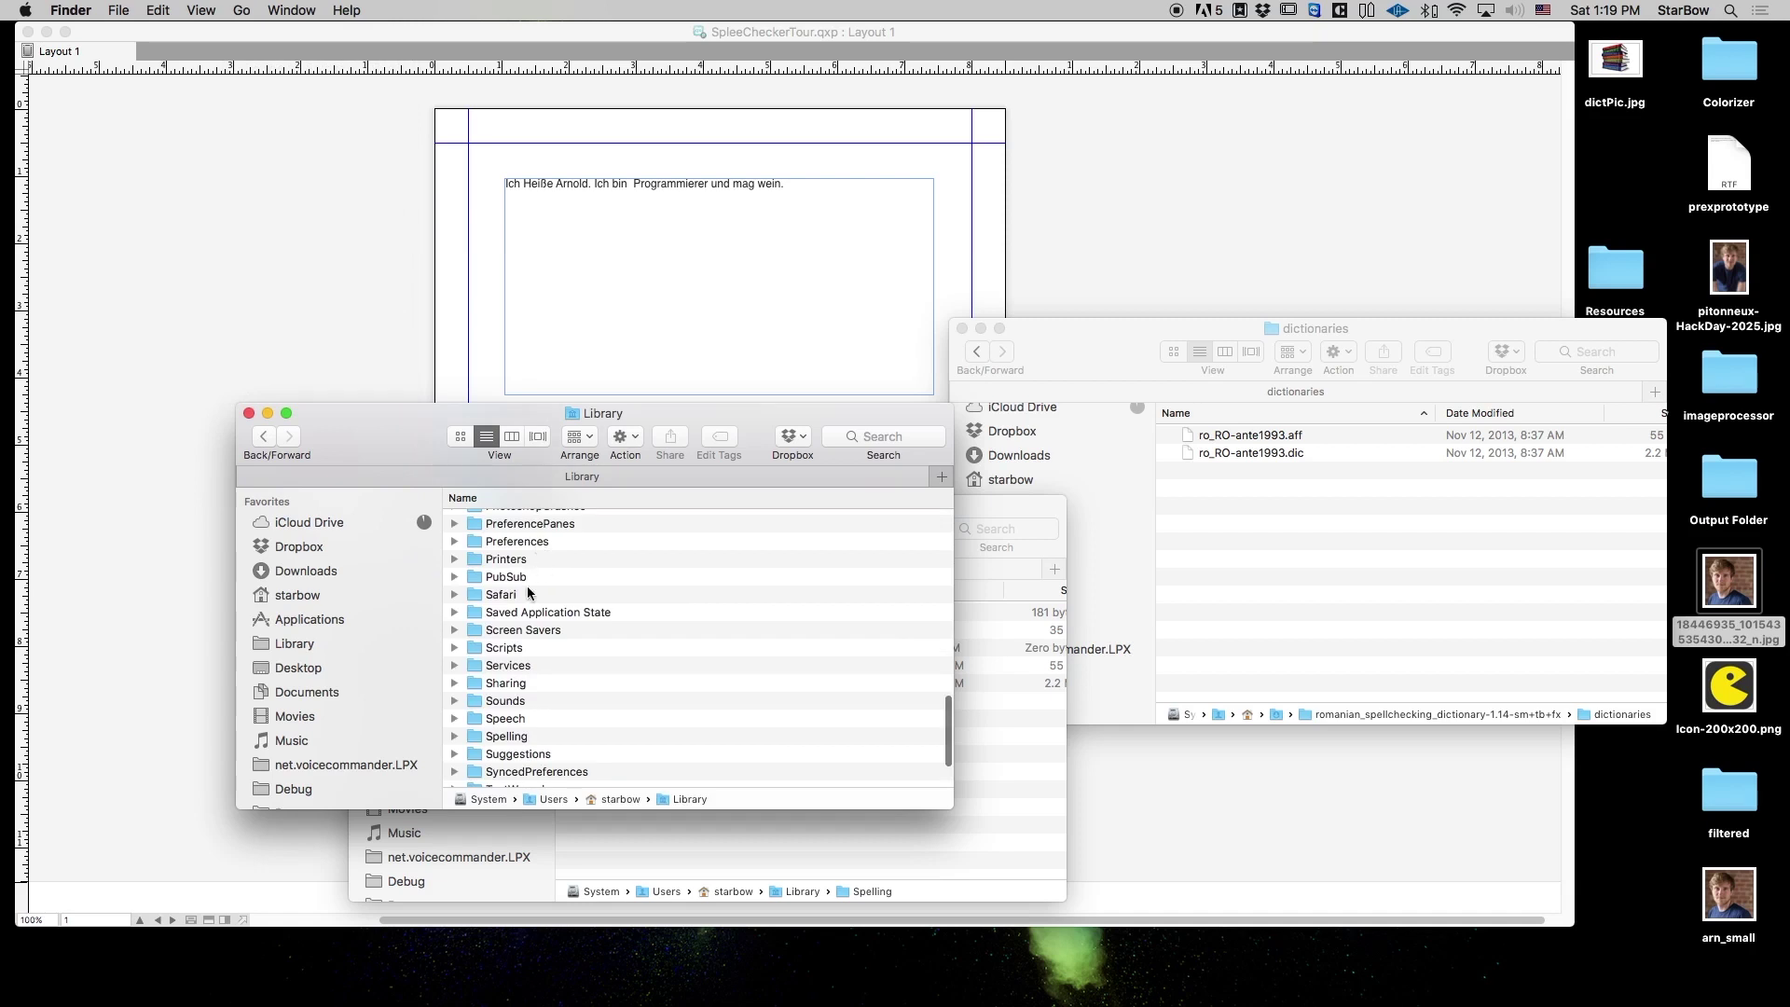
scroll(536, 555, "up", 15)
scroll(531, 561, "right", 1)
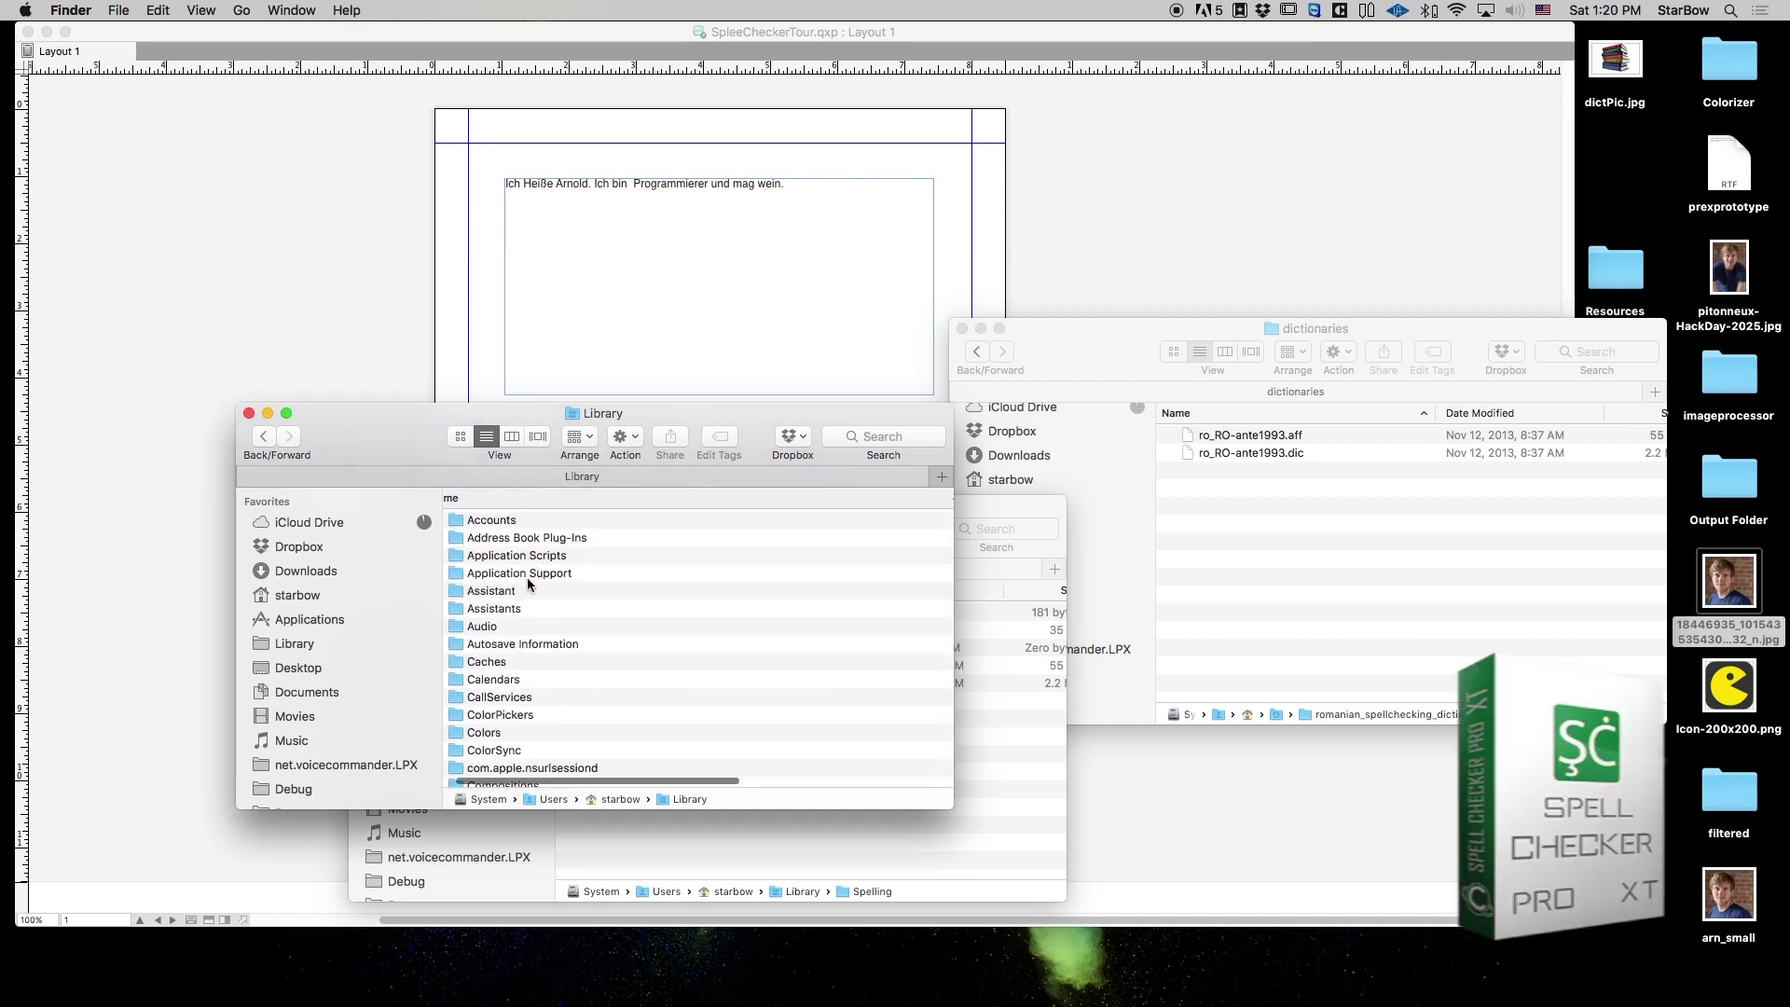
double_click(530, 573)
scroll(560, 563, "left", 1)
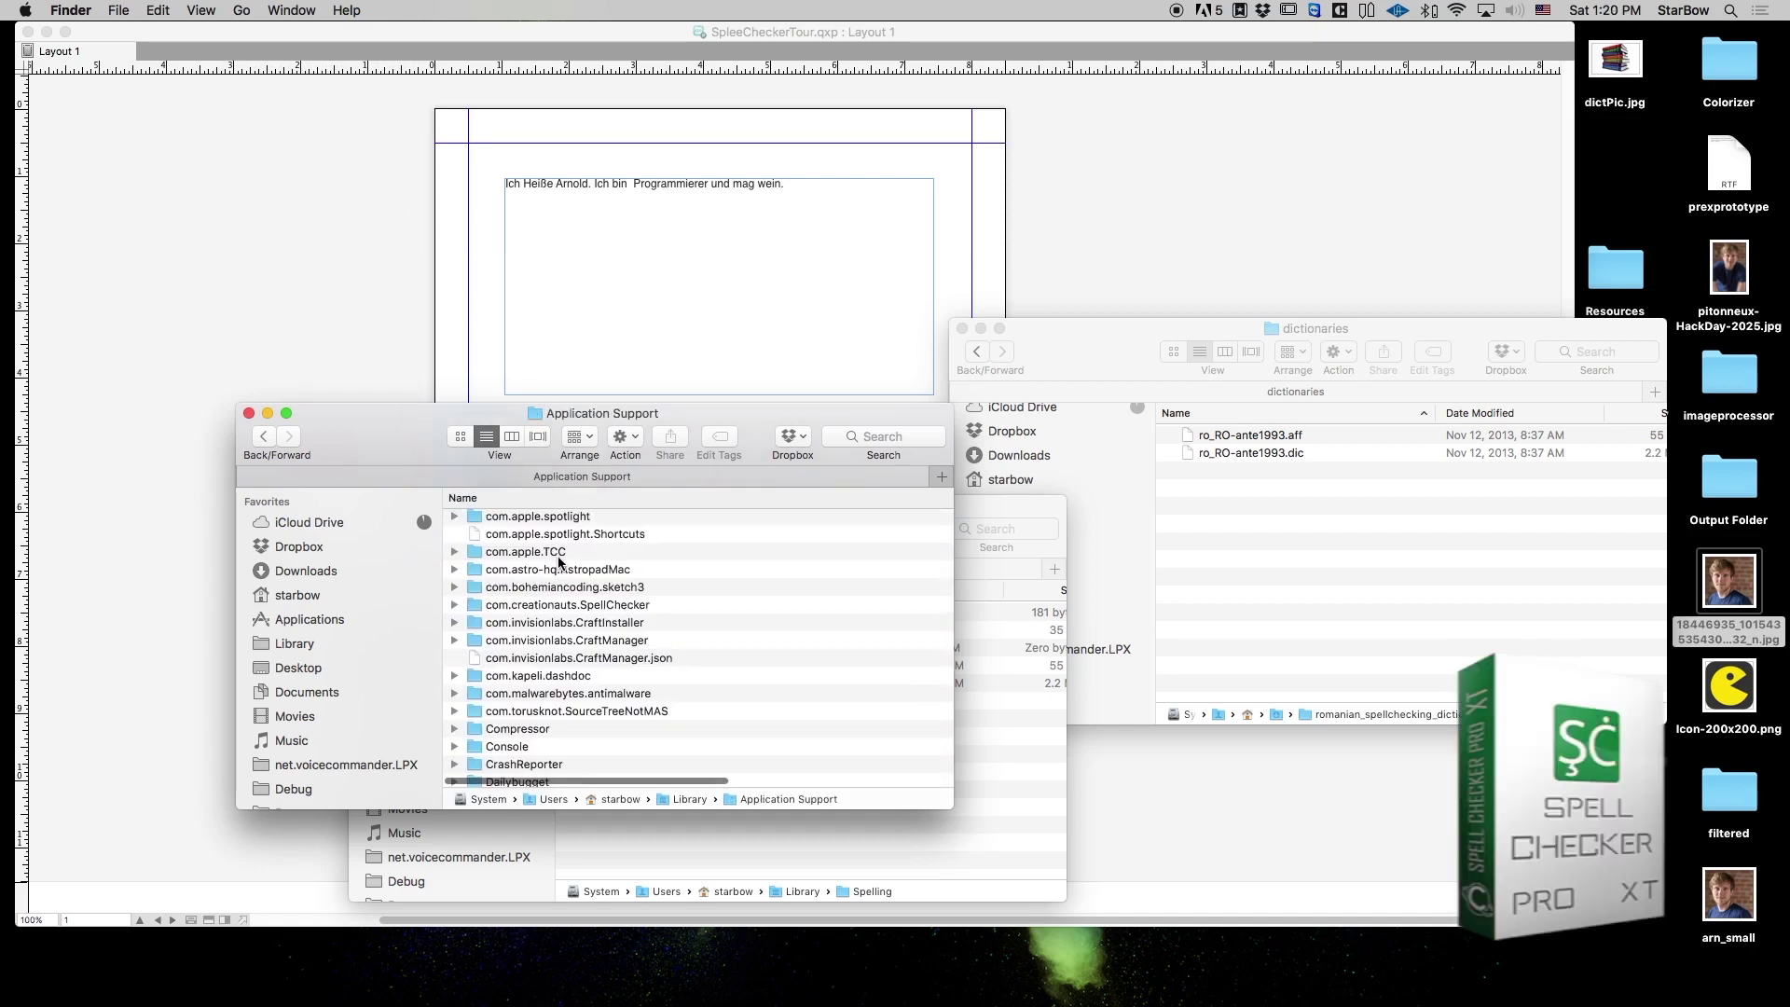
double_click(512, 605)
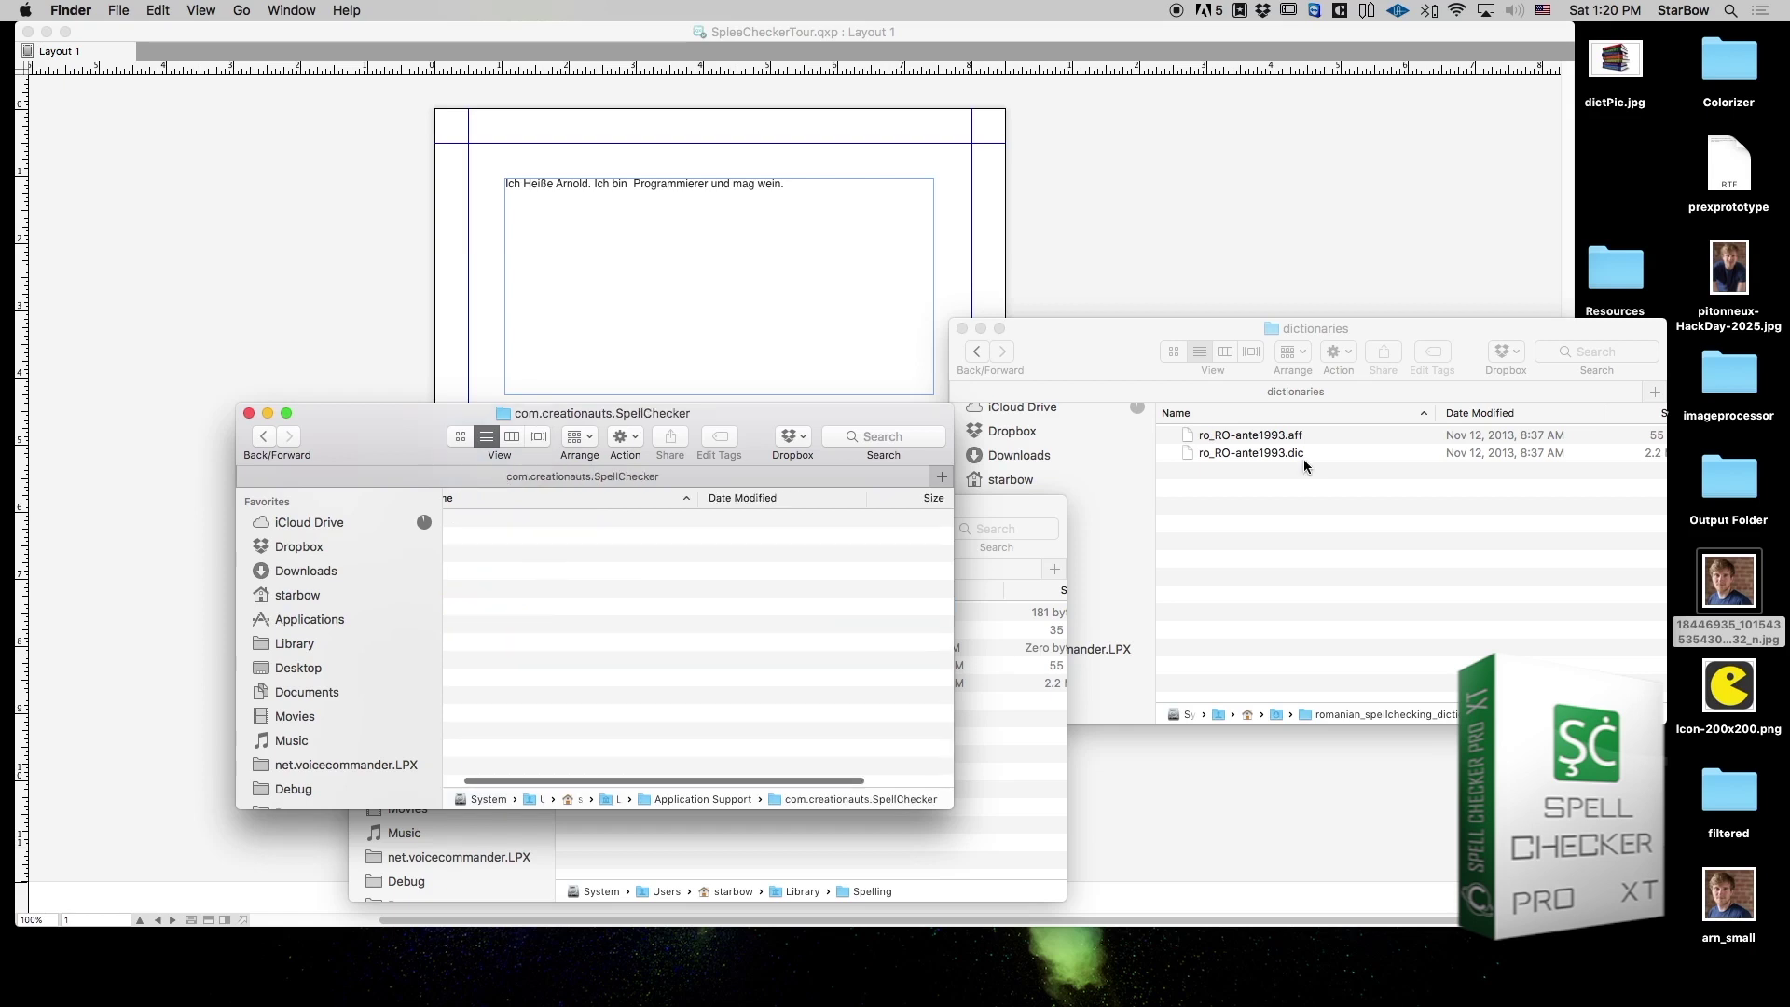
- Arrange the windows and drag ro.aff and ro.dic from Spelling into com.creationauts.SpellChecker
left_click(1243, 491)
left_click_drag(405, 428, 780, 362)
left_click_drag(472, 532, 375, 519)
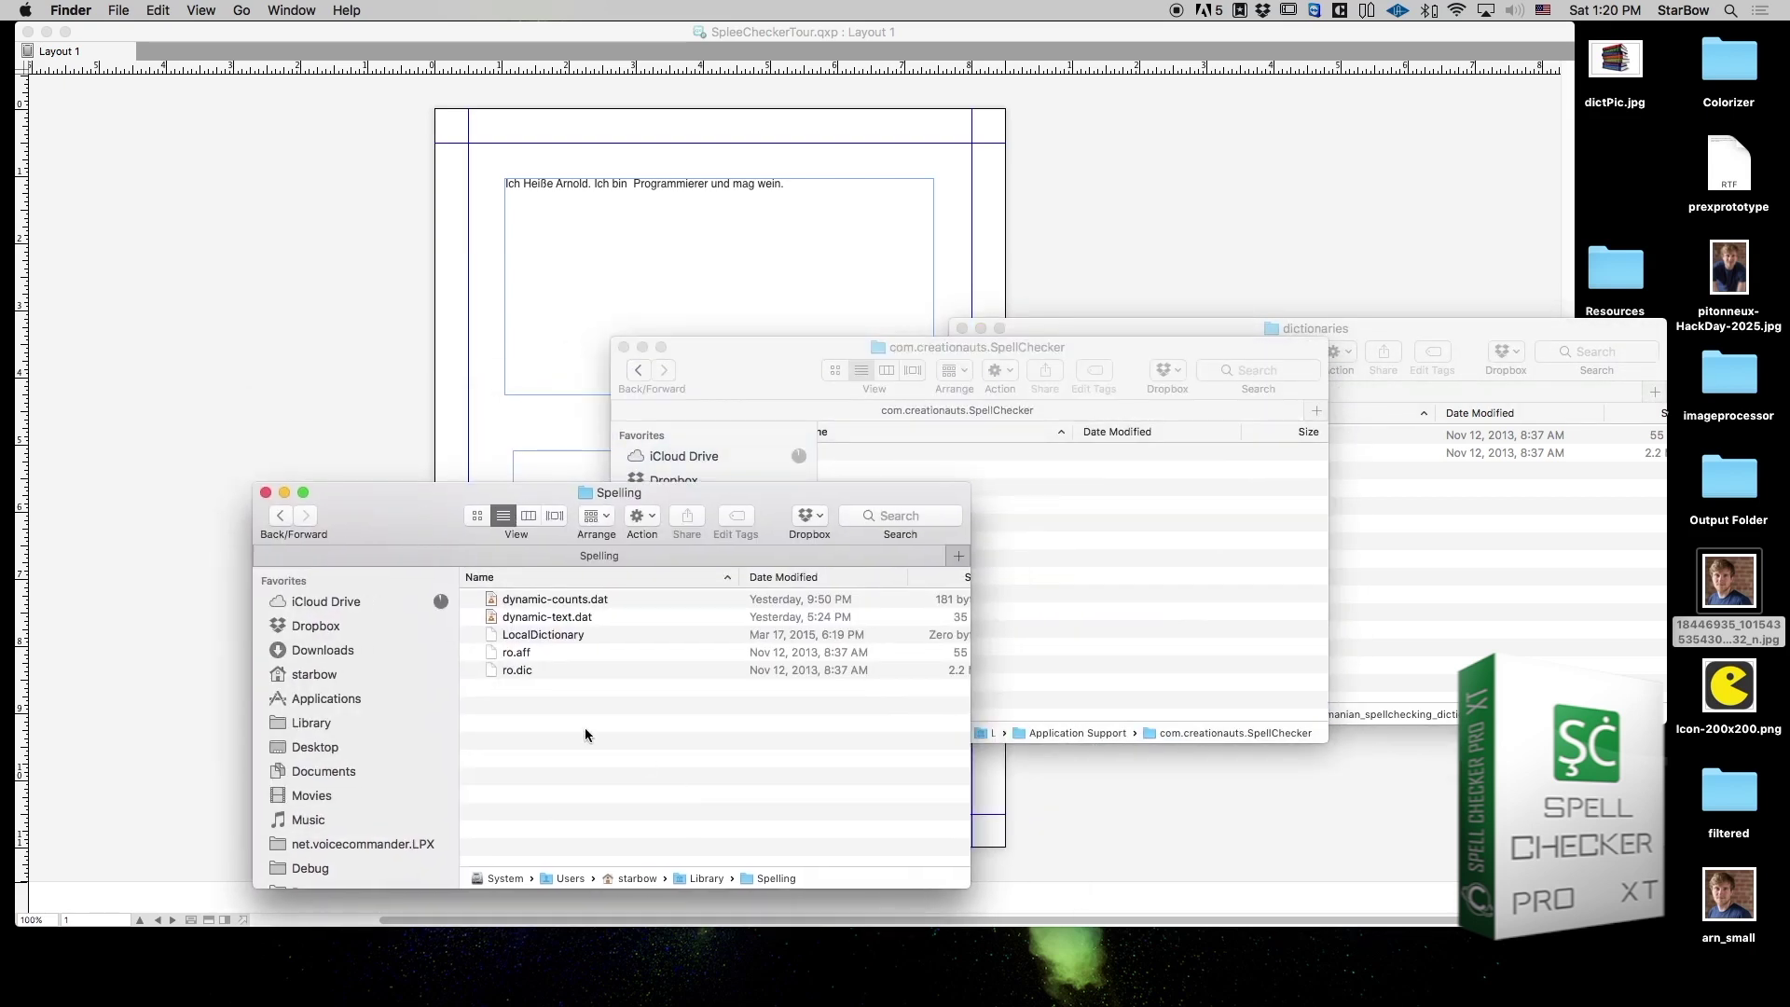
left_click(519, 670)
left_click(516, 653, "shift")
left_click_drag(516, 653, 1103, 575)
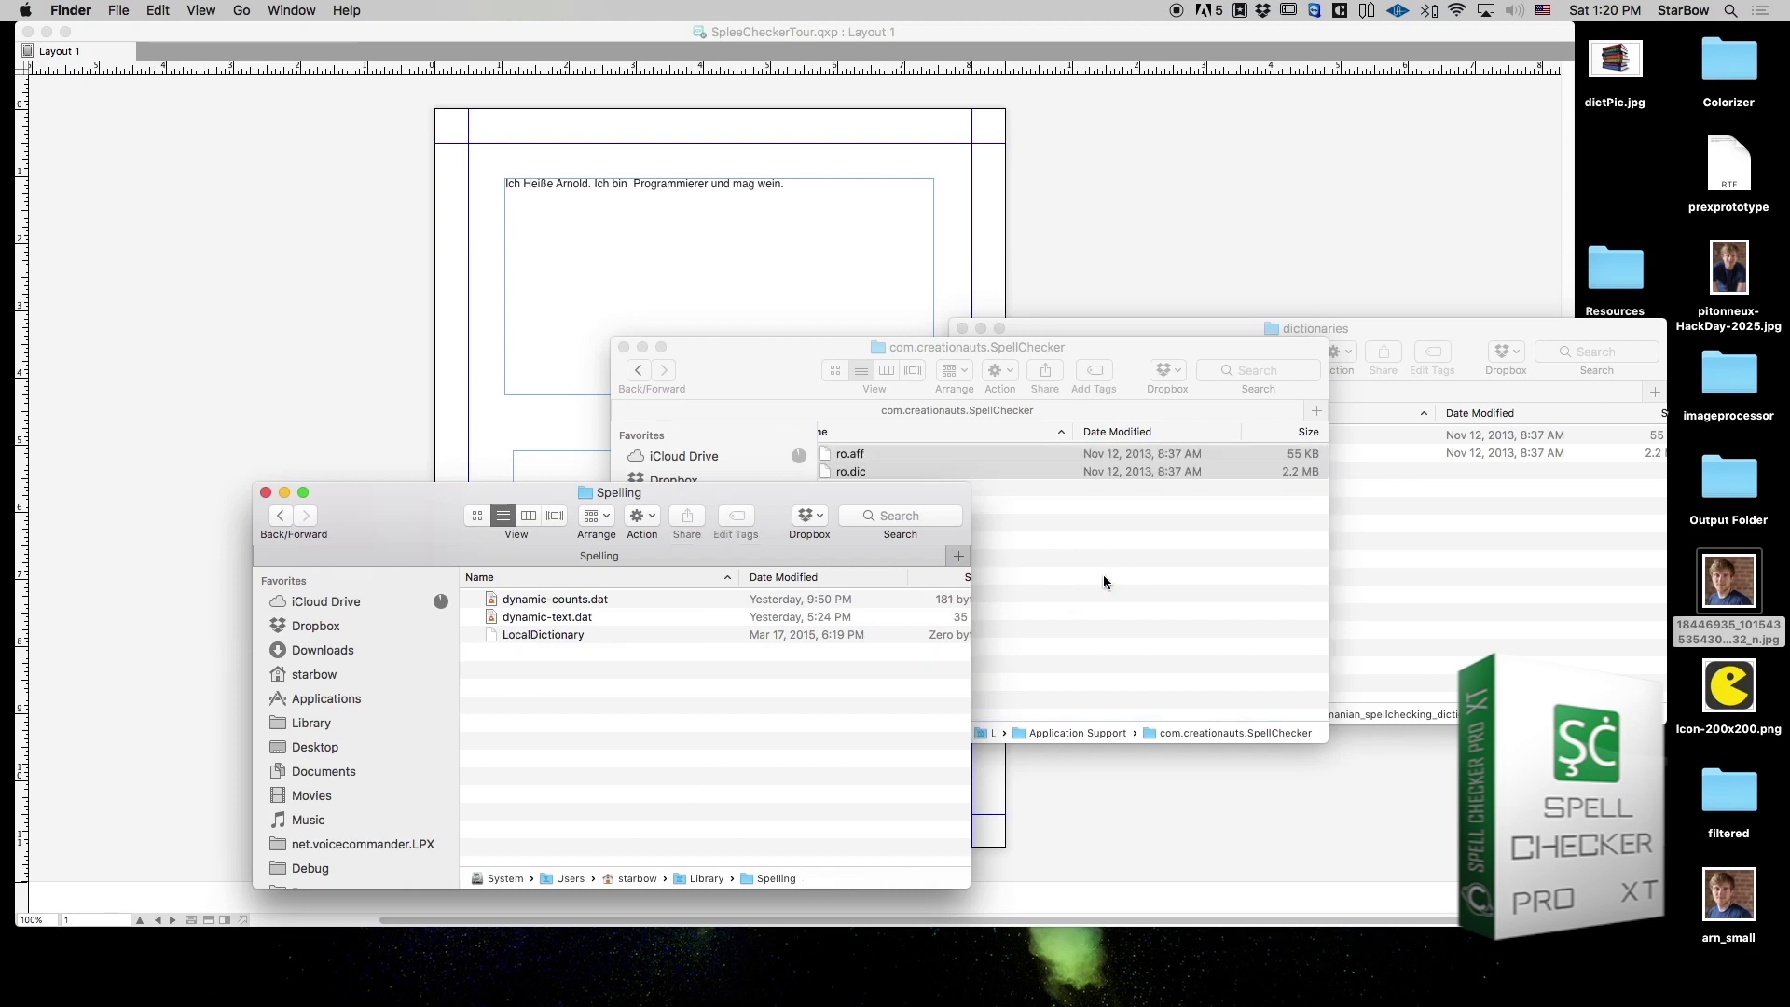
left_click_drag(783, 367, 631, 345)
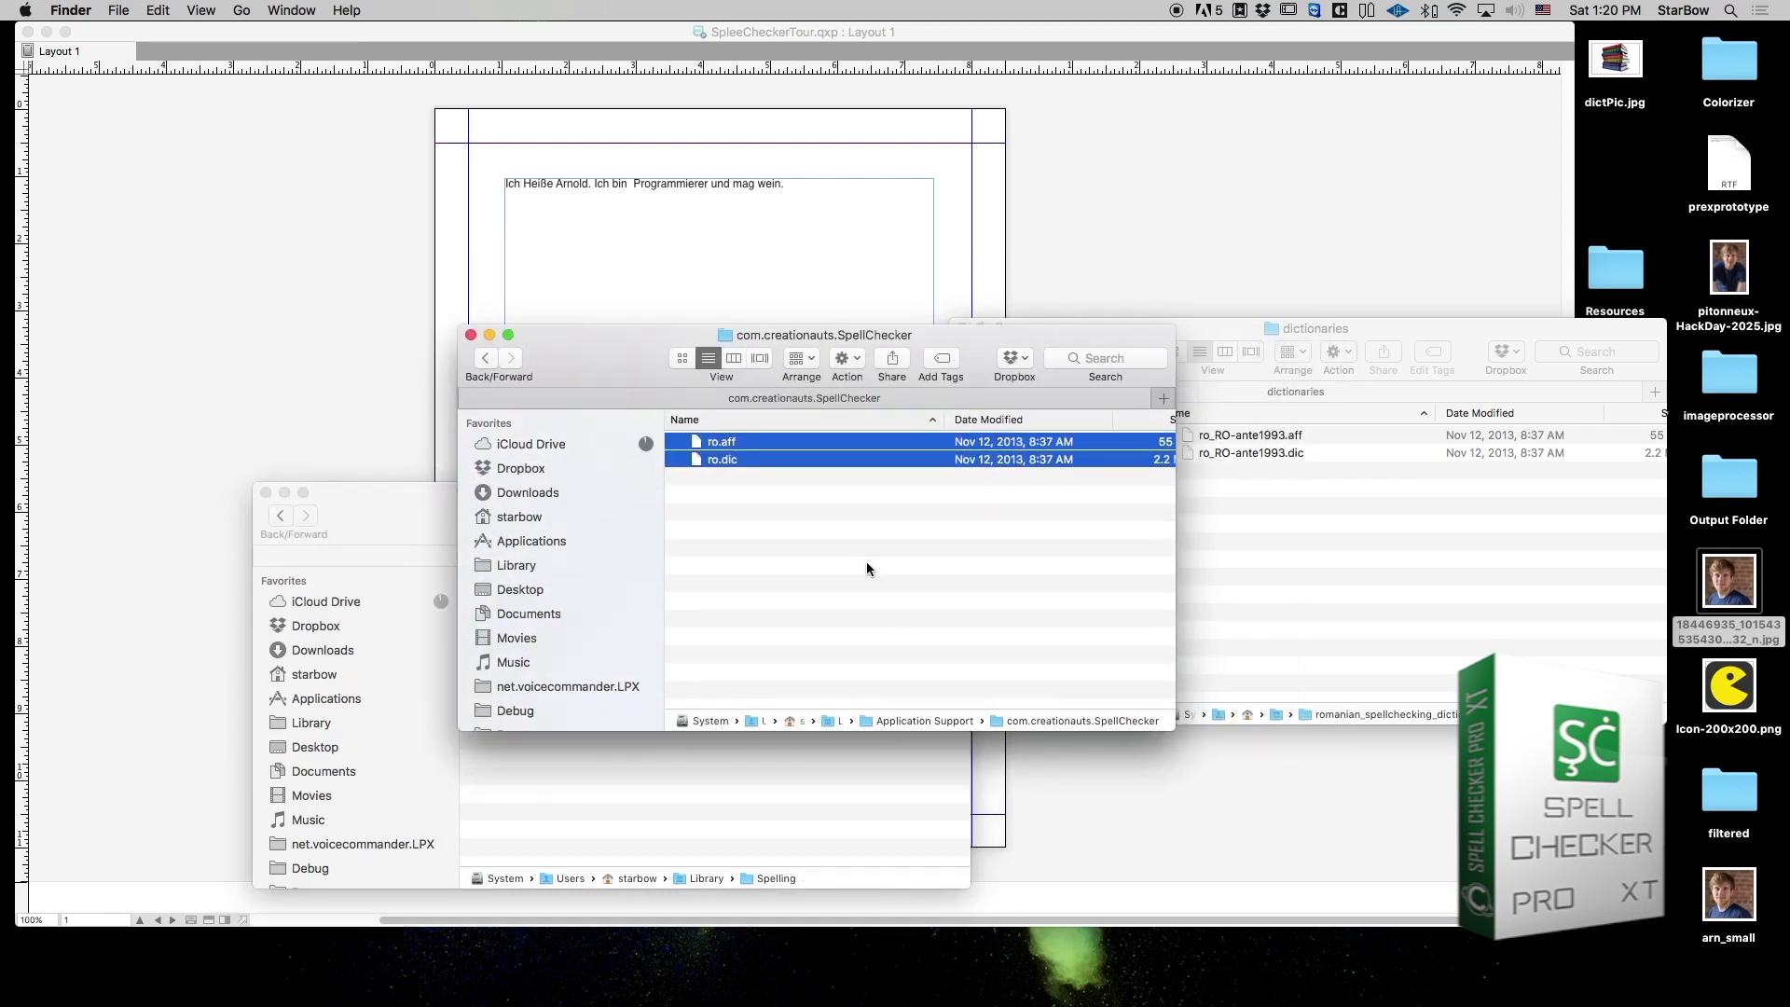